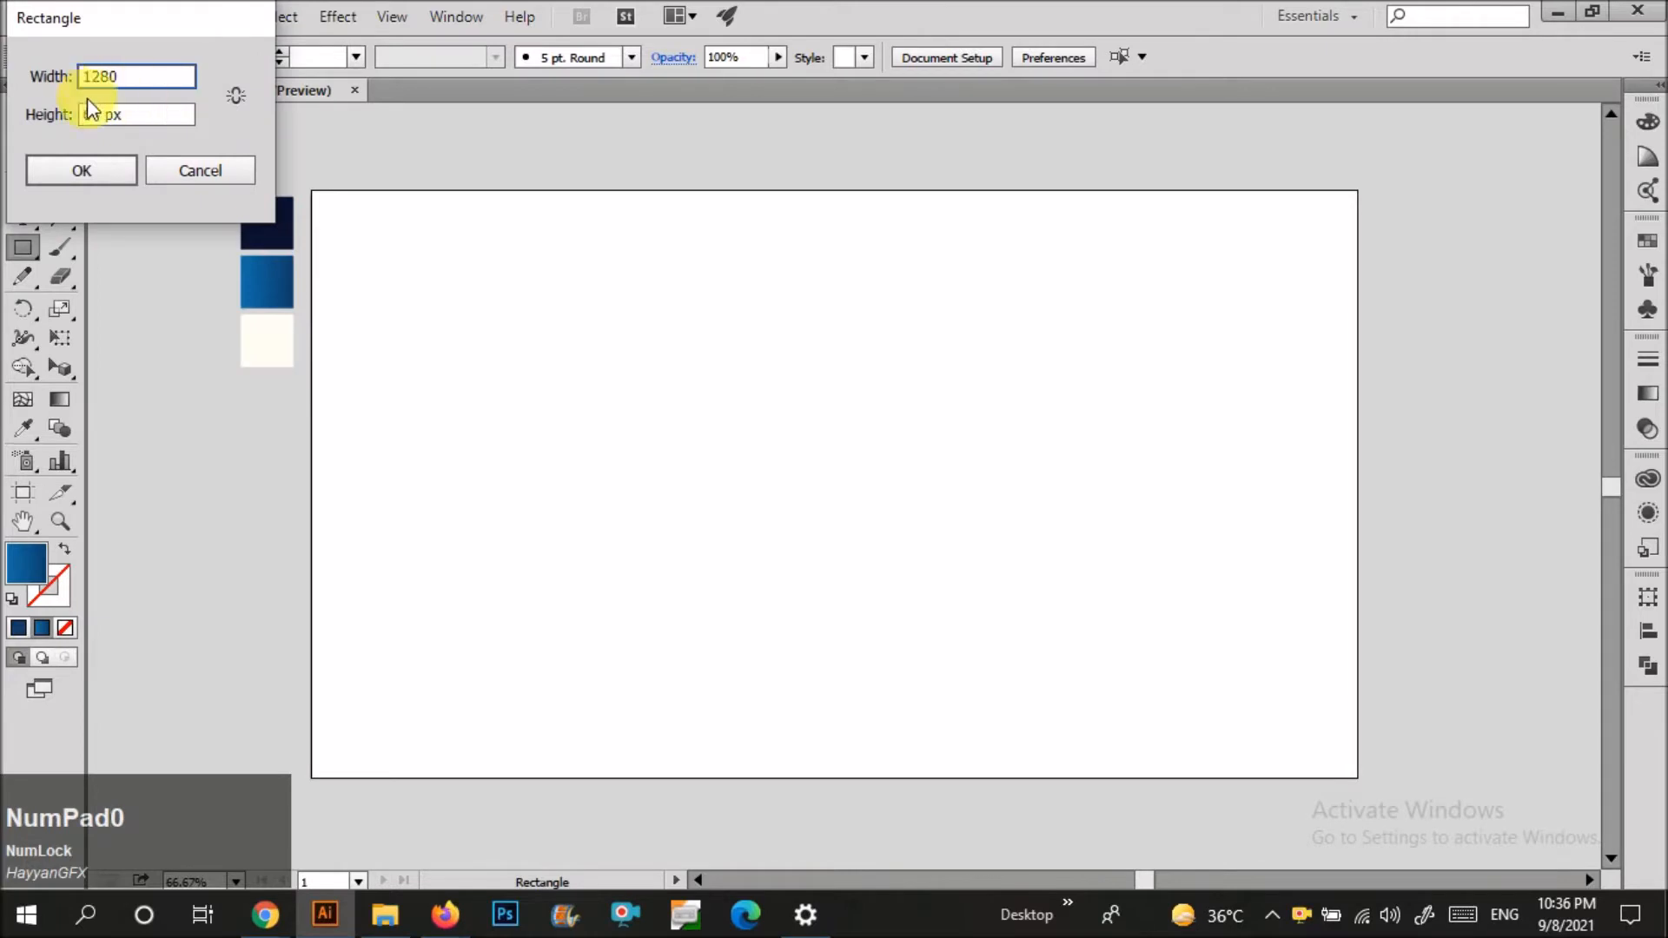
Draw a 1280 px wide rectangle and align it exactly with the artboard.
{"action": "left_click", "coordinate": [82, 167]}
{"action": "key", "text": "v"}
{"action": "left_click_drag", "start_coordinate": [707, 364], "coordinate": [548, 258]}
{"action": "left_click", "coordinate": [553, 149]}
{"action": "scroll", "coordinate": [834, 200], "scroll_direction": "up", "scroll_amount": 8}
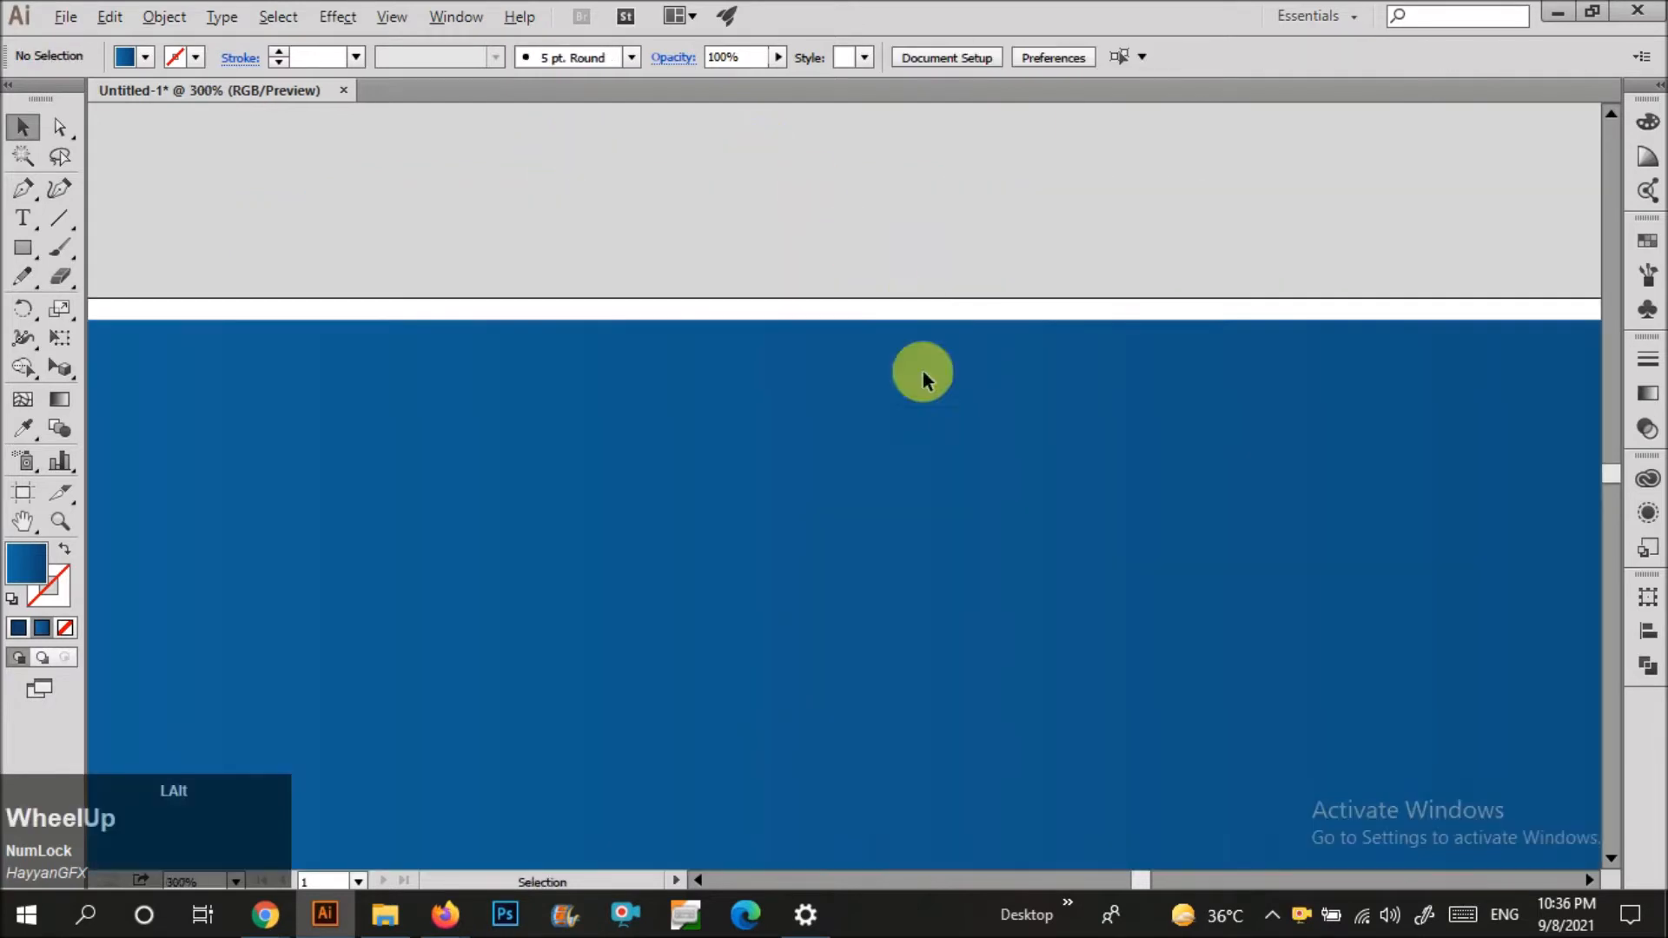
{"action": "left_click_drag", "start_coordinate": [962, 599], "coordinate": [963, 514]}
{"action": "scroll", "coordinate": [829, 402], "scroll_direction": "down", "scroll_amount": 6}
{"action": "scroll", "coordinate": [828, 401], "scroll_direction": "down", "scroll_amount": 3}
Fill the artboard-sized rectangle with the dark navy sample colour and deselect everything.
{"action": "left_click", "coordinate": [566, 339]}
{"action": "left_click", "coordinate": [395, 313]}
{"action": "key", "text": "ctrl"}
{"action": "key", "text": "ctrl+shift+a"}
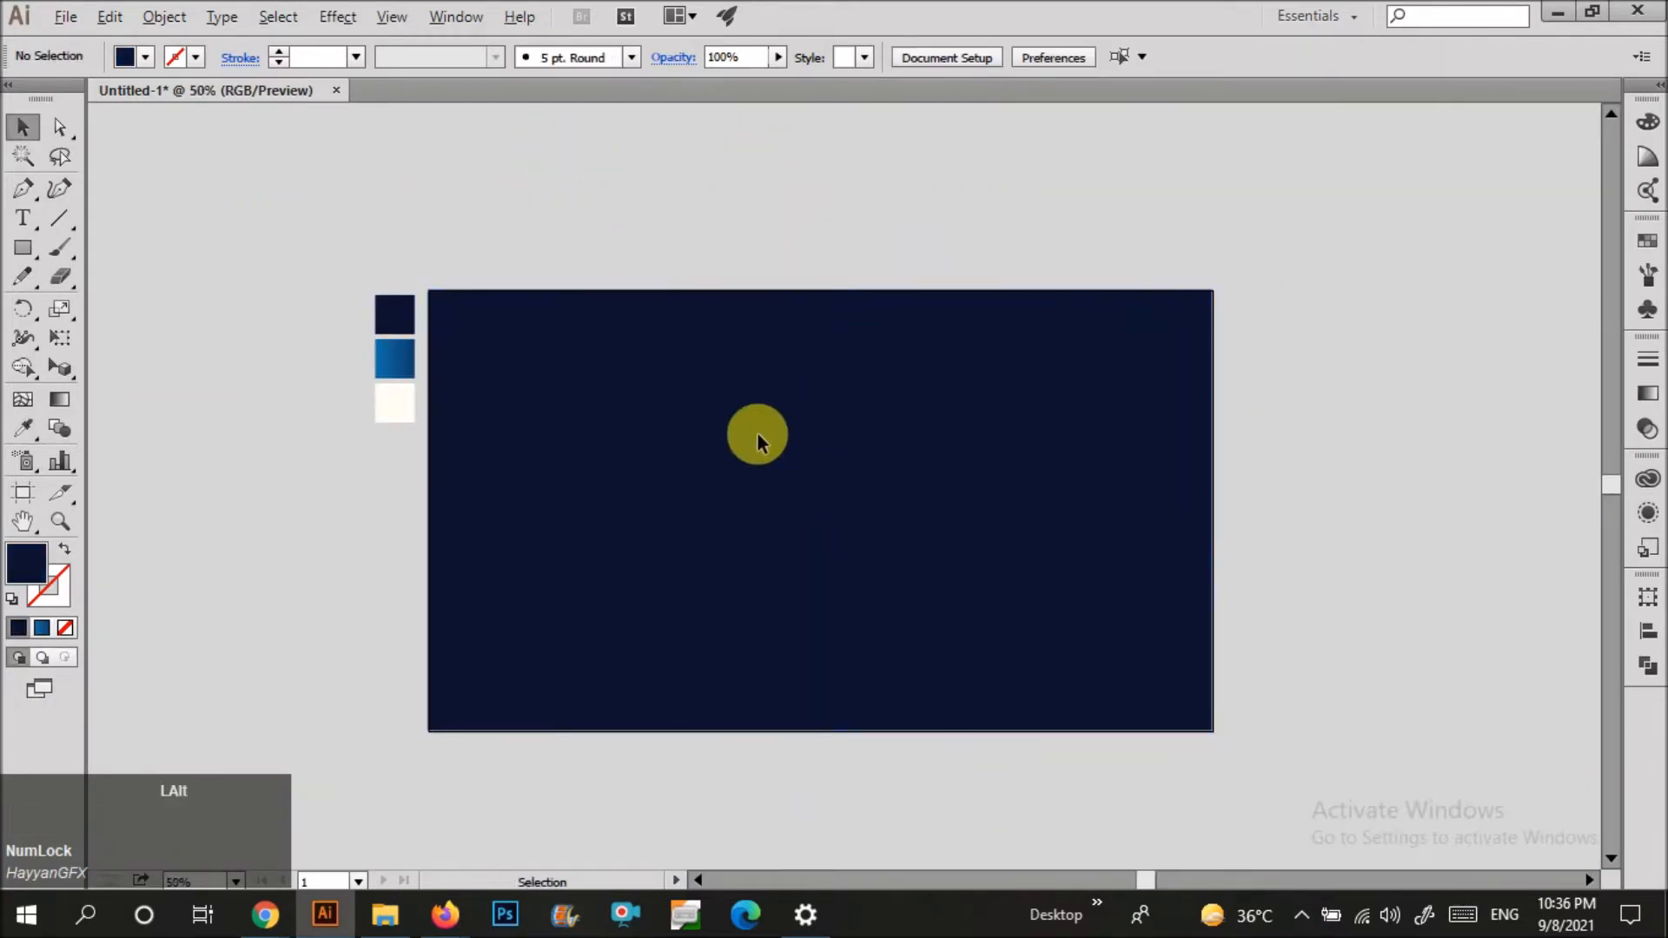
Draw a rectangle on the navy background and fill it with the sampled blue gradient.
{"action": "scroll", "coordinate": [756, 435], "scroll_direction": "up", "scroll_amount": 1}
{"action": "key", "text": "m"}
{"action": "left_click_drag", "start_coordinate": [655, 474], "coordinate": [751, 530]}
{"action": "key", "text": "v"}
{"action": "left_click_drag", "start_coordinate": [668, 512], "coordinate": [858, 517]}
{"action": "key", "text": "ctrl+z"}
{"action": "key", "text": "i"}
{"action": "left_click", "coordinate": [387, 398]}
{"action": "key", "text": "v"}
Duplicate the gradient rectangle into a two-by-two grid of panels, each about 270 by 284 px.
{"action": "left_click_drag", "start_coordinate": [702, 483], "coordinate": [932, 652]}
{"action": "left_click", "coordinate": [695, 473], "text": "shift"}
{"action": "key", "text": "ctrl+a"}
{"action": "left_click_drag", "start_coordinate": [893, 596], "coordinate": [841, 551]}
{"action": "left_click_drag", "start_coordinate": [928, 697], "coordinate": [512, 440]}
{"action": "key", "text": "ctrl+g"}
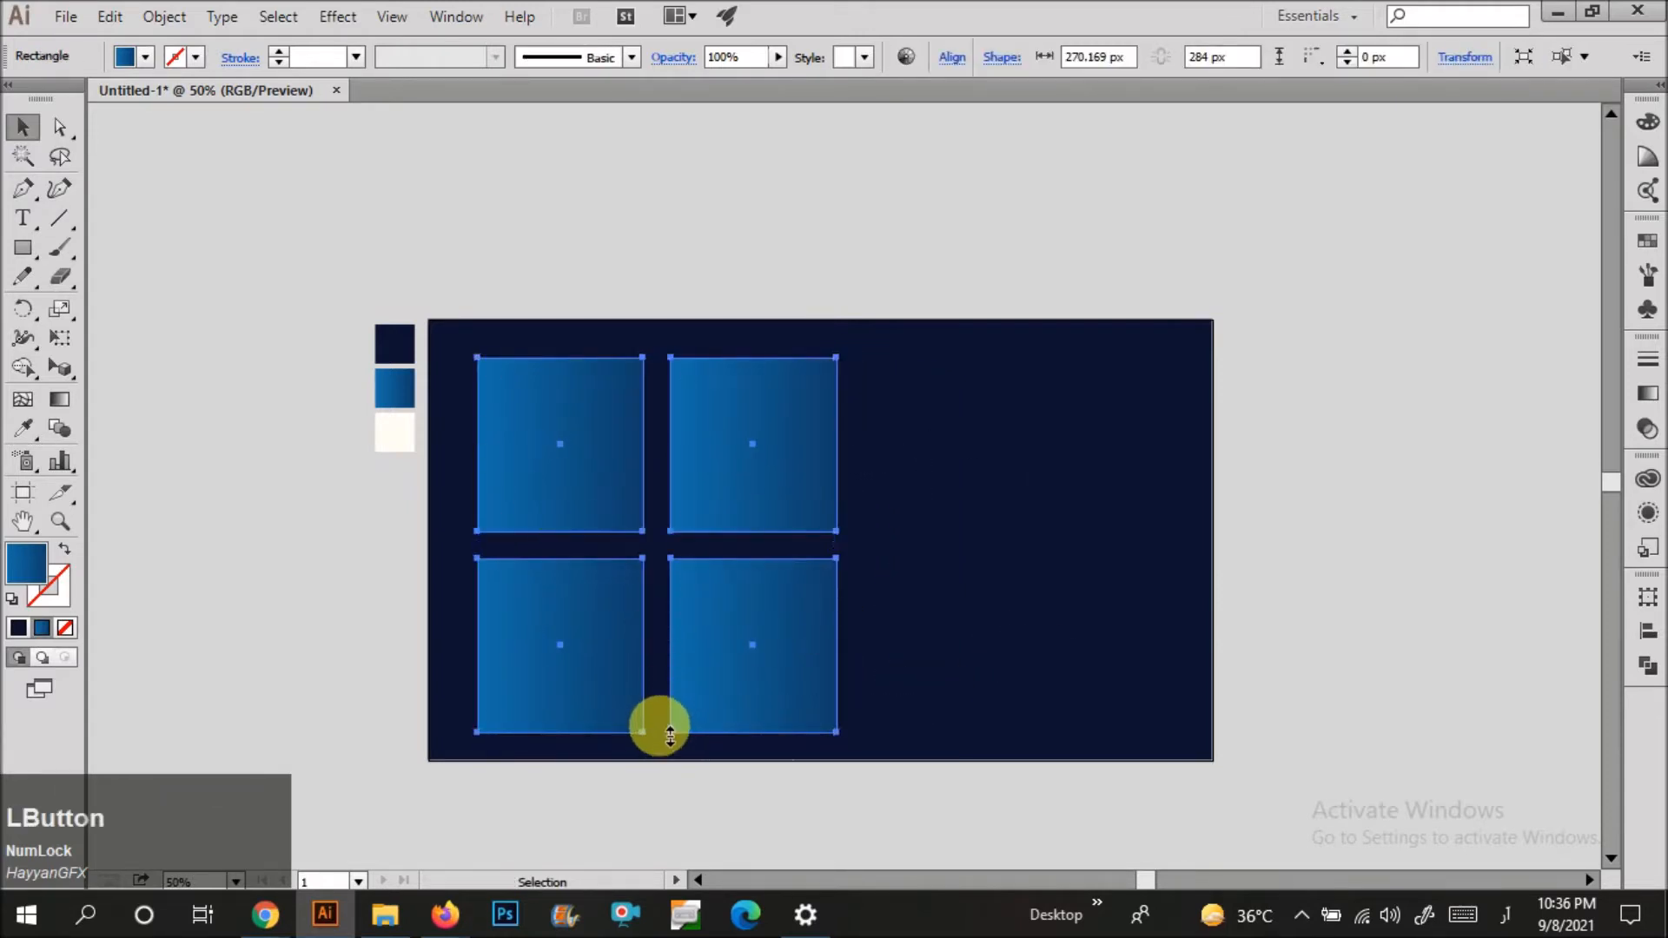
Scale down the four panels together and position them in the left half of the background.
{"action": "left_click_drag", "start_coordinate": [838, 726], "coordinate": [738, 622]}
{"action": "left_click_drag", "start_coordinate": [767, 700], "coordinate": [608, 508]}
{"action": "left_click_drag", "start_coordinate": [748, 556], "coordinate": [816, 541]}
{"action": "left_click_drag", "start_coordinate": [895, 705], "coordinate": [509, 398]}
Run one vertical gradient across all four panels, bright blue at the base and darker toward the top.
{"action": "key", "text": "g"}
{"action": "left_click_drag", "start_coordinate": [660, 707], "coordinate": [763, 666]}
{"action": "key", "text": "v"}
{"action": "key", "text": "g"}
{"action": "left_click_drag", "start_coordinate": [673, 758], "coordinate": [669, 375]}
{"action": "key", "text": "v"}
Group the four panels and shift them slightly left on the background.
{"action": "left_click_drag", "start_coordinate": [539, 295], "coordinate": [813, 720]}
{"action": "key", "text": "ctrl+g"}
{"action": "left_click", "coordinate": [926, 613]}
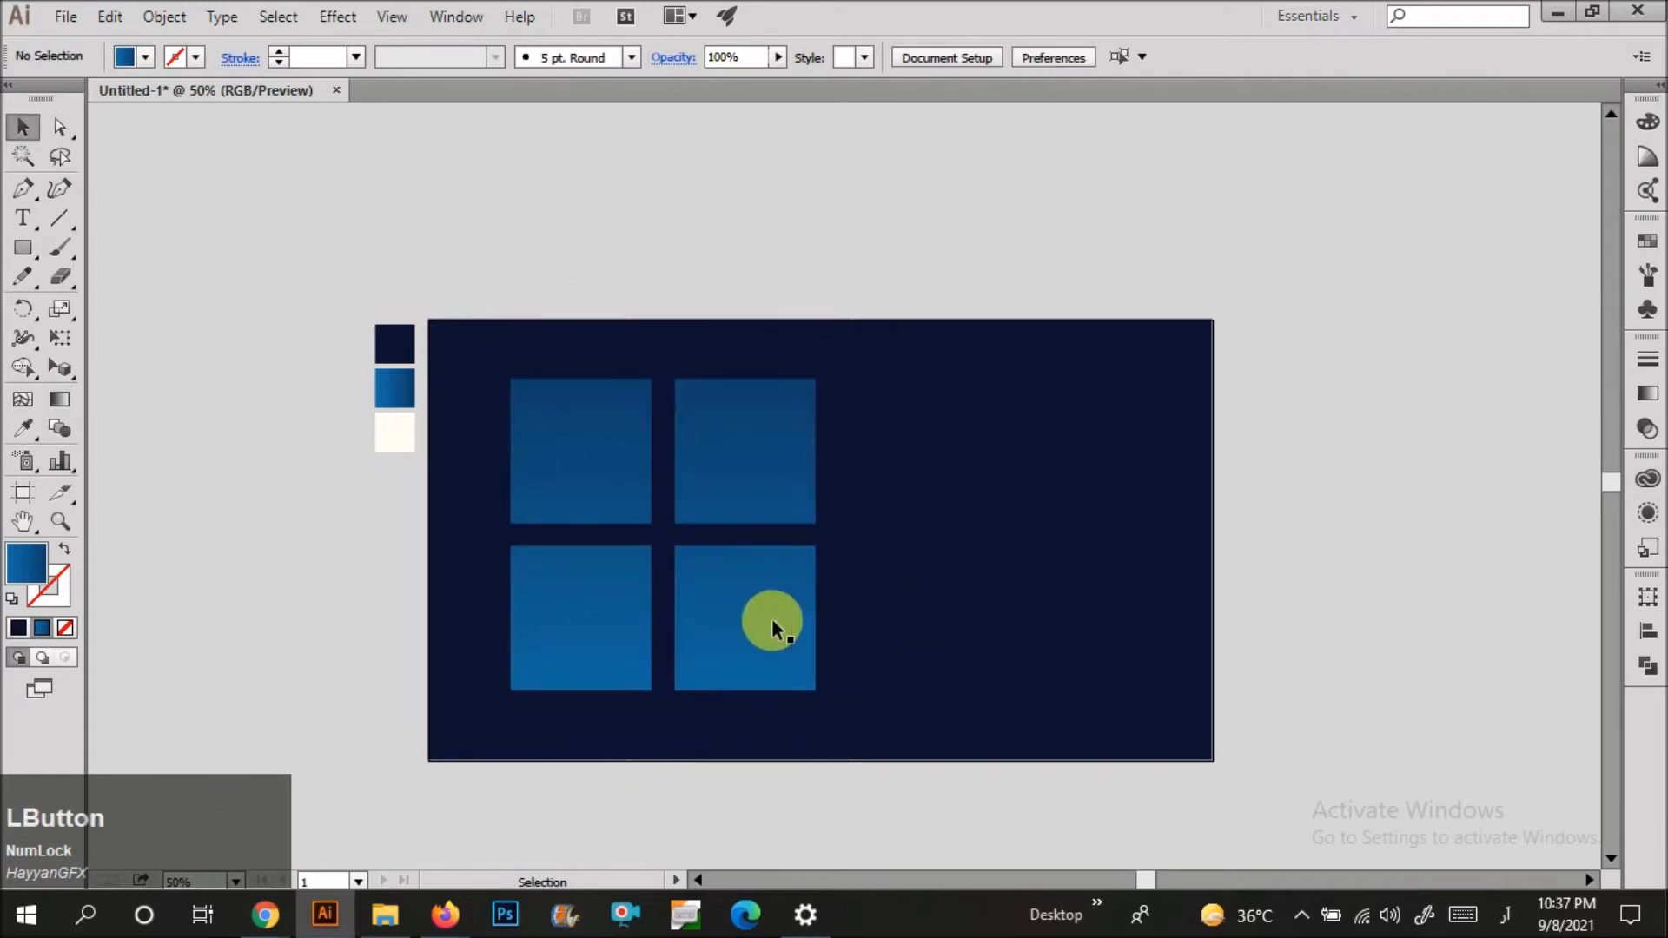
{"action": "scroll", "coordinate": [601, 569], "scroll_direction": "up", "scroll_amount": 1}
{"action": "left_click", "coordinate": [556, 455]}
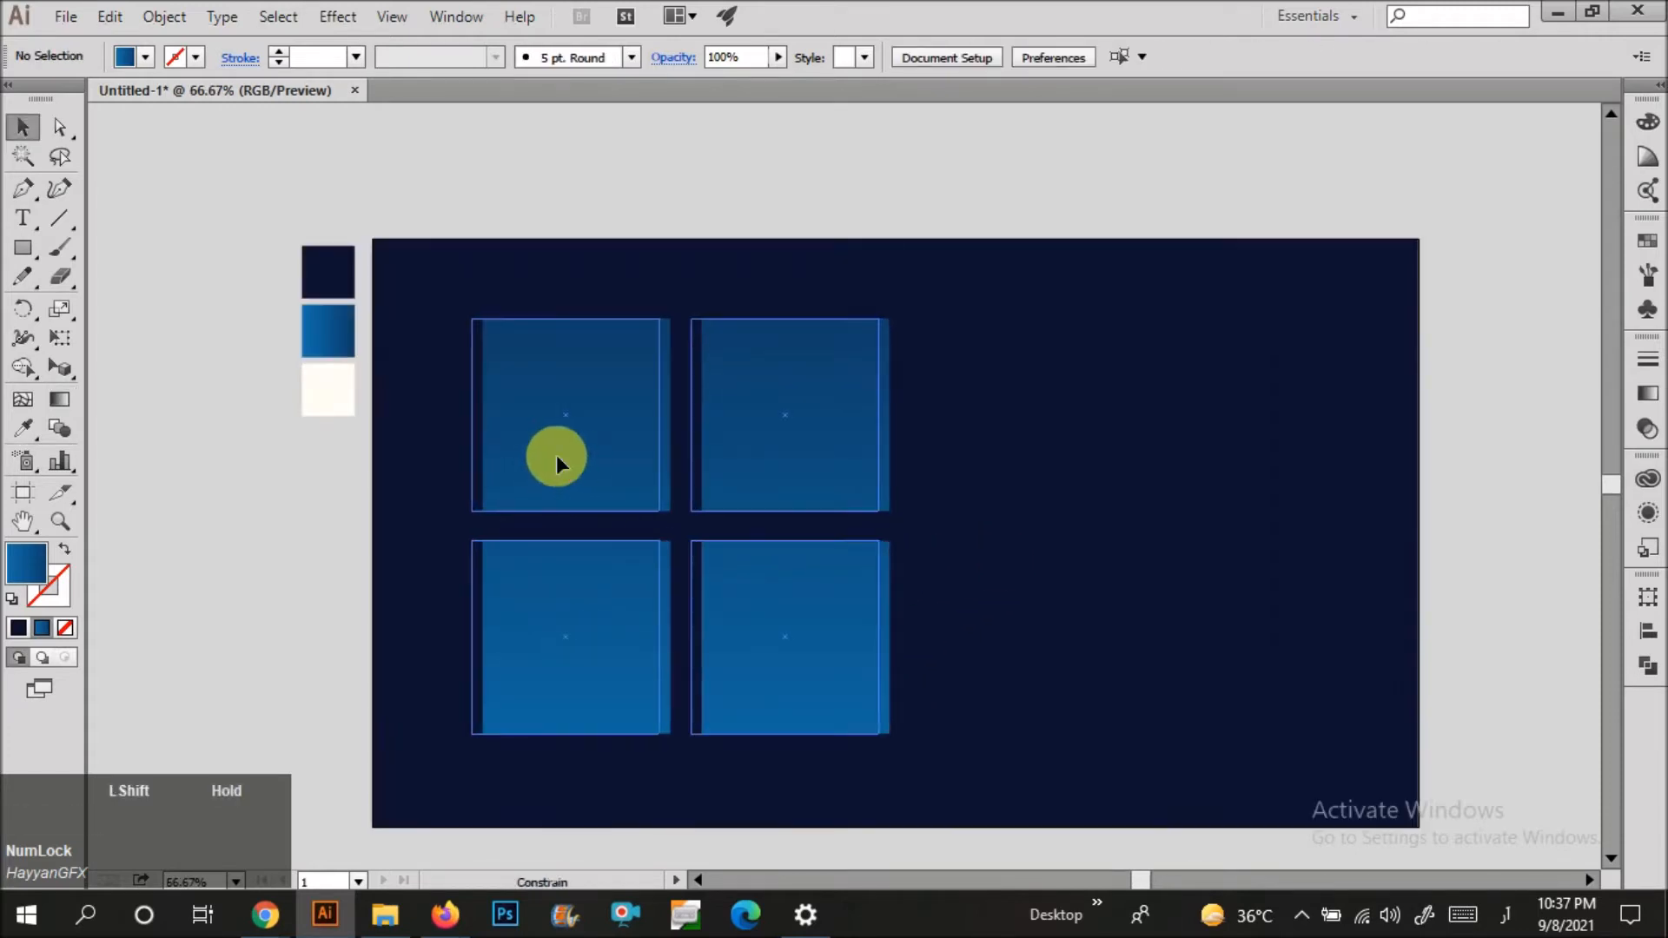
{"action": "left_click", "coordinate": [1061, 570]}
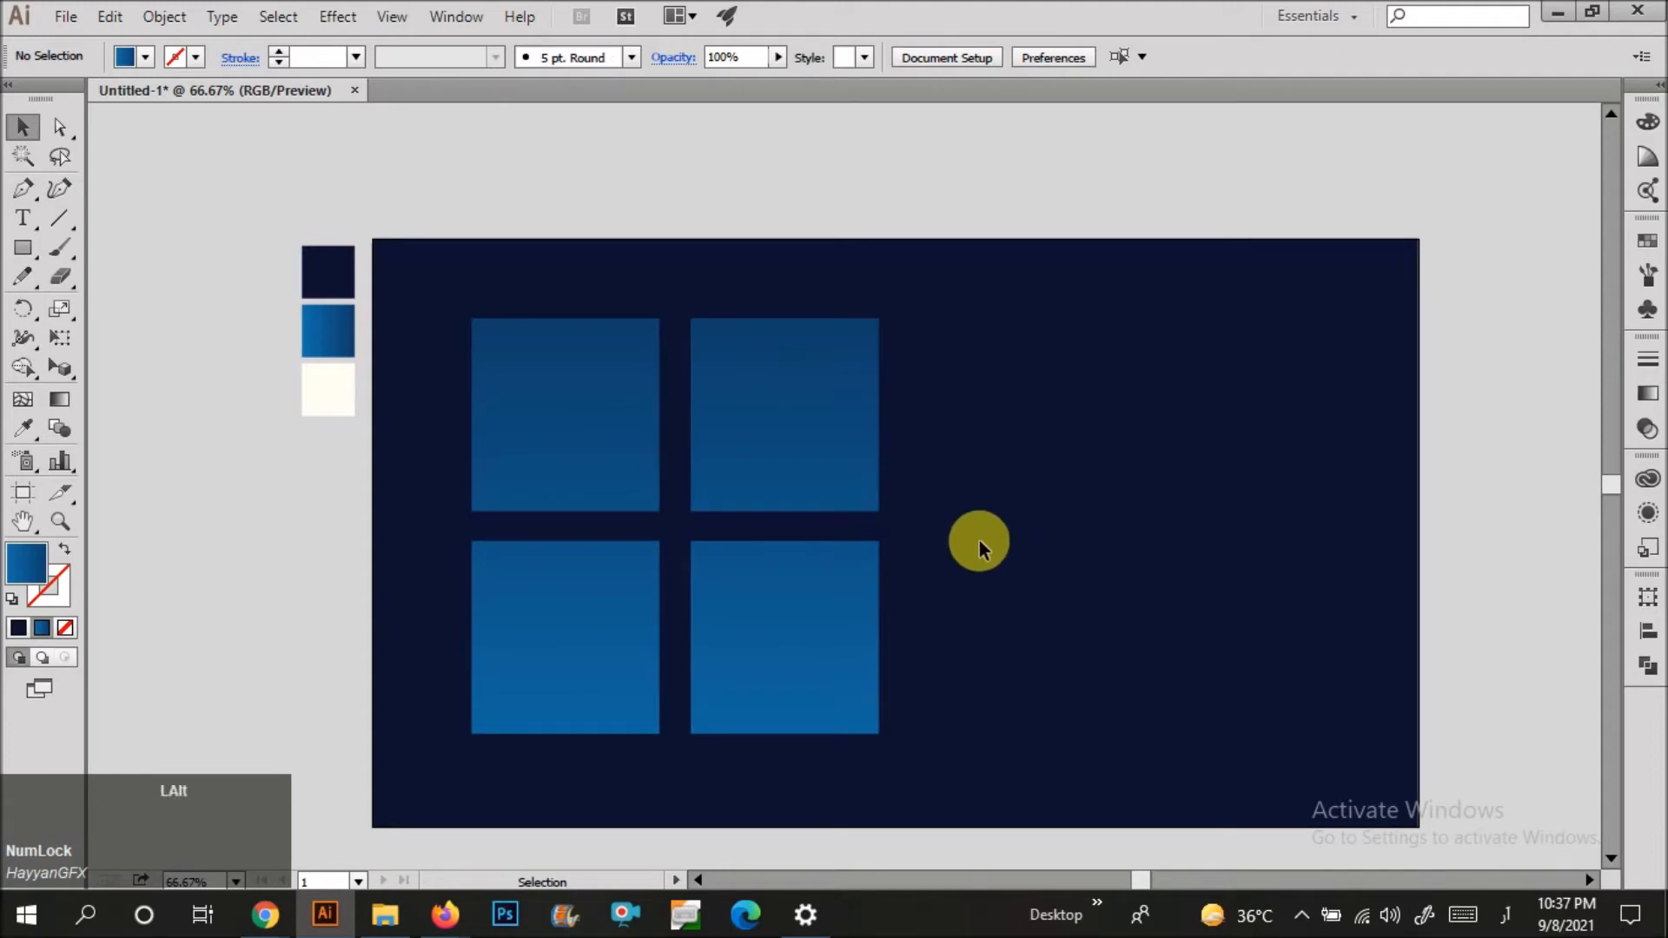
Draw a narrow upright rectangle to the right of the panels and place a copy directly against its right side.
{"action": "scroll", "coordinate": [1042, 556], "scroll_direction": "up", "scroll_amount": 1}
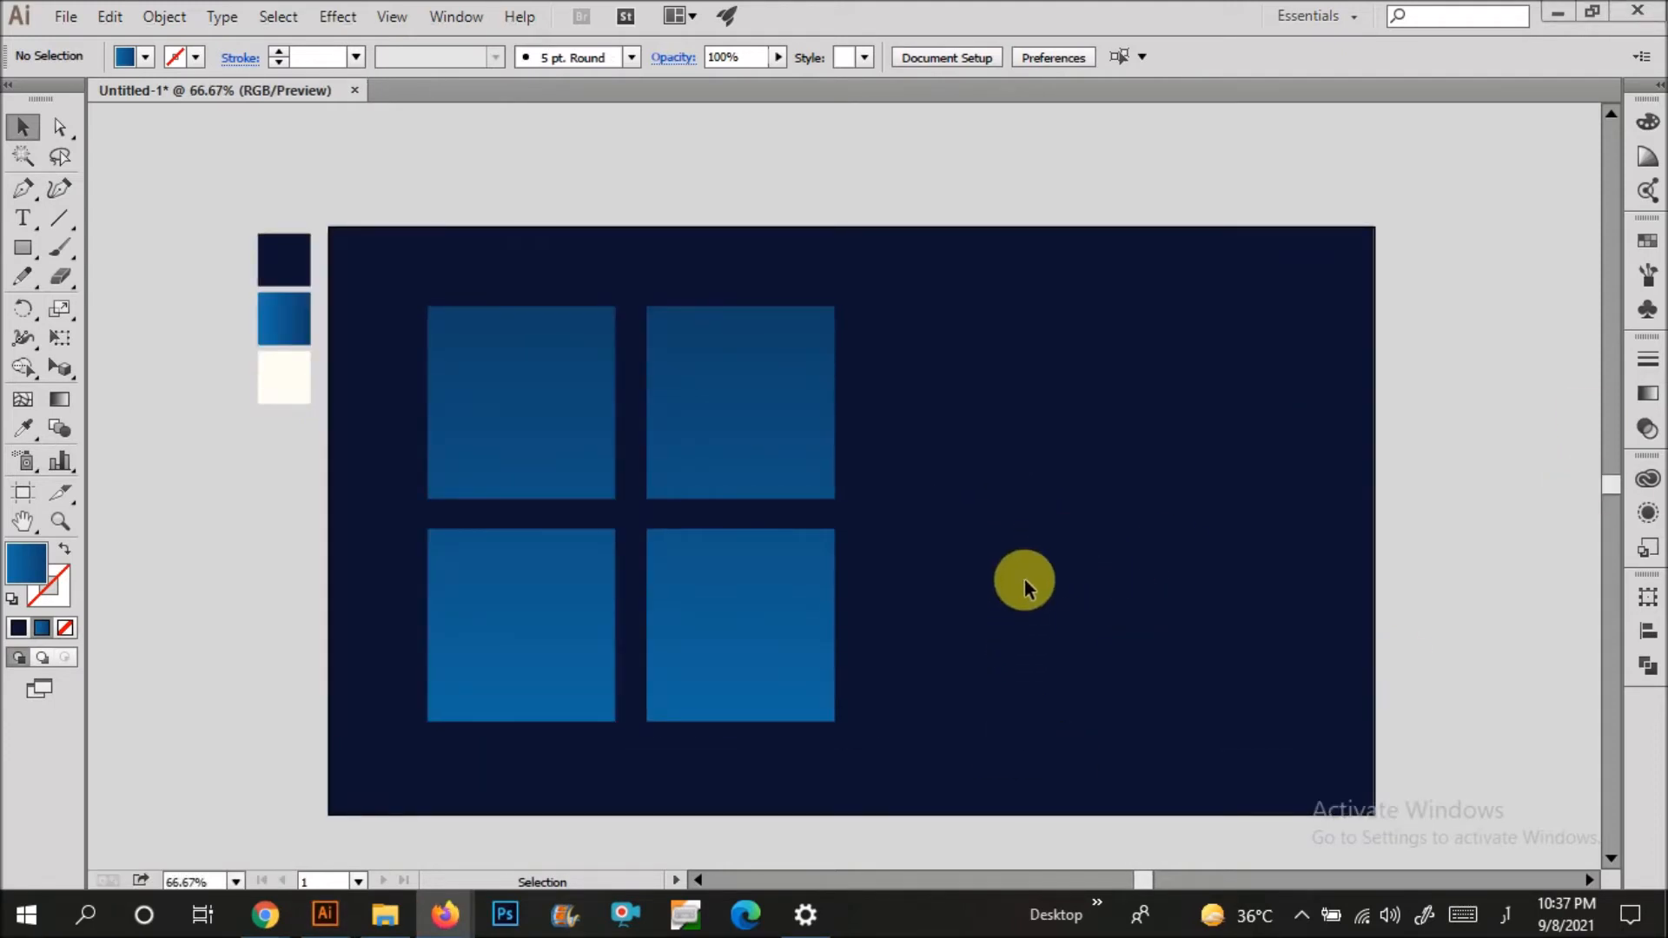
{"action": "scroll", "coordinate": [925, 498], "scroll_direction": "down", "scroll_amount": 1}
{"action": "scroll", "coordinate": [977, 538], "scroll_direction": "up", "scroll_amount": 2}
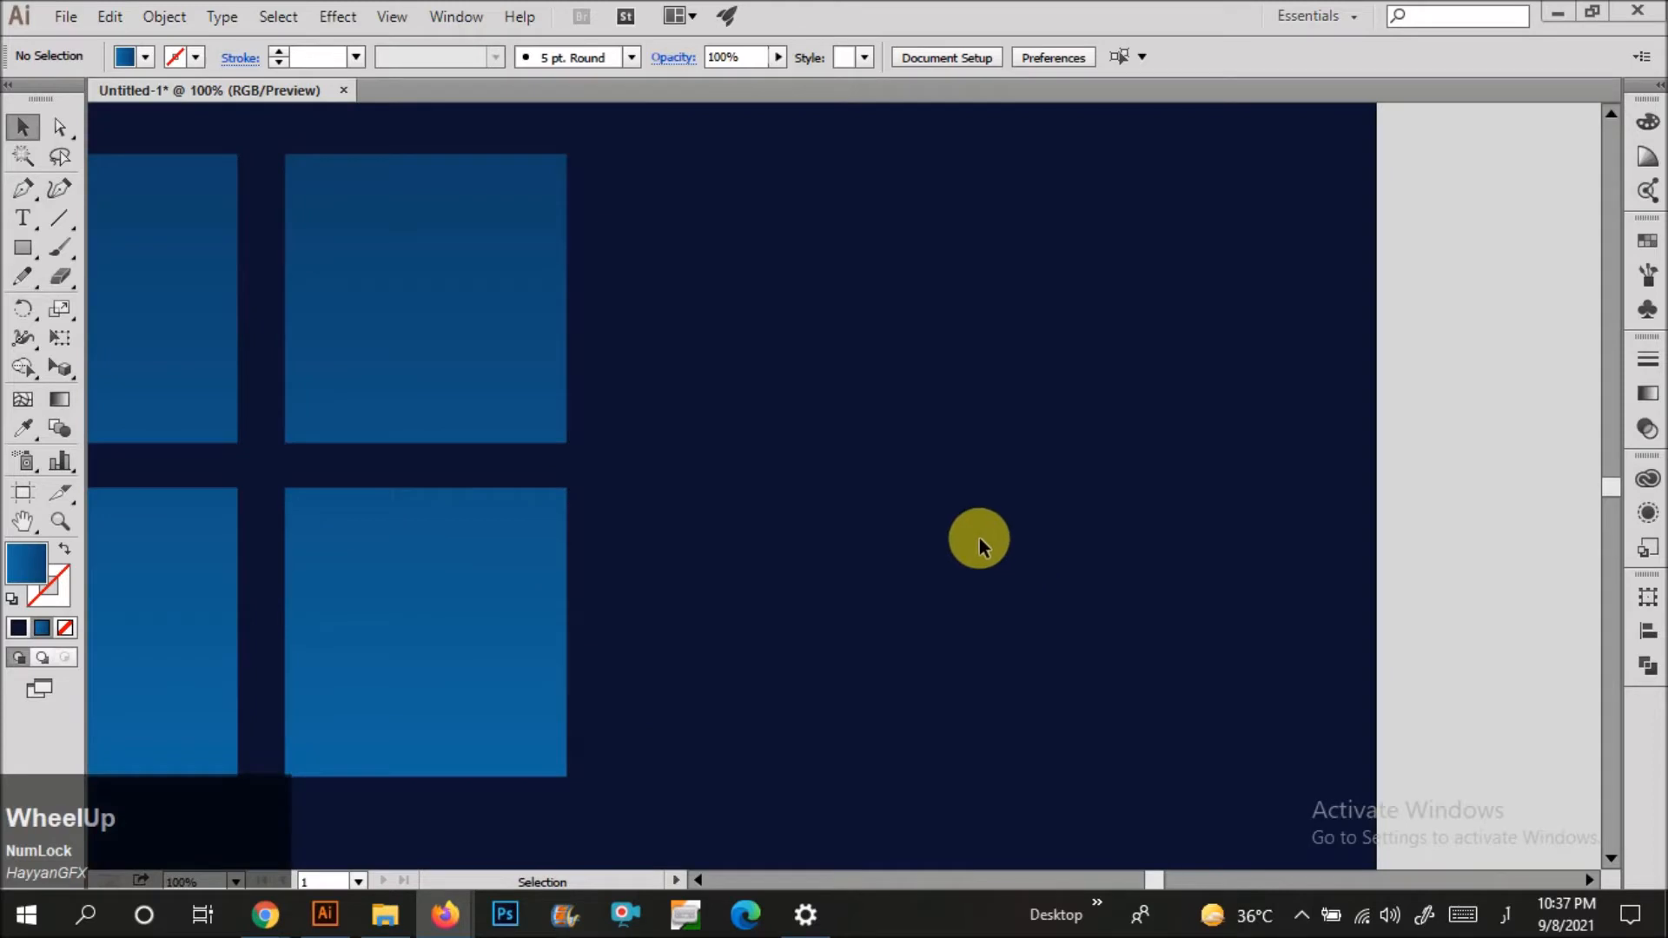
{"action": "key", "text": "m"}
{"action": "scroll", "coordinate": [833, 461], "scroll_direction": "up", "scroll_amount": 1}
{"action": "left_click_drag", "start_coordinate": [808, 377], "coordinate": [886, 692]}
{"action": "key", "text": "v"}
{"action": "left_click_drag", "start_coordinate": [860, 522], "coordinate": [915, 520]}
Give the two narrow rectangles opposite vertical gradients, the left one brightest at the base and the right one brightest at the top.
{"action": "left_click", "coordinate": [848, 346]}
{"action": "left_click", "coordinate": [834, 414]}
{"action": "key", "text": "g"}
{"action": "left_click_drag", "start_coordinate": [864, 792], "coordinate": [935, 882]}
{"action": "key", "text": "v"}
{"action": "left_click", "coordinate": [938, 277]}
{"action": "left_click", "coordinate": [945, 472]}
{"action": "key", "text": "g"}
{"action": "key", "text": "v"}
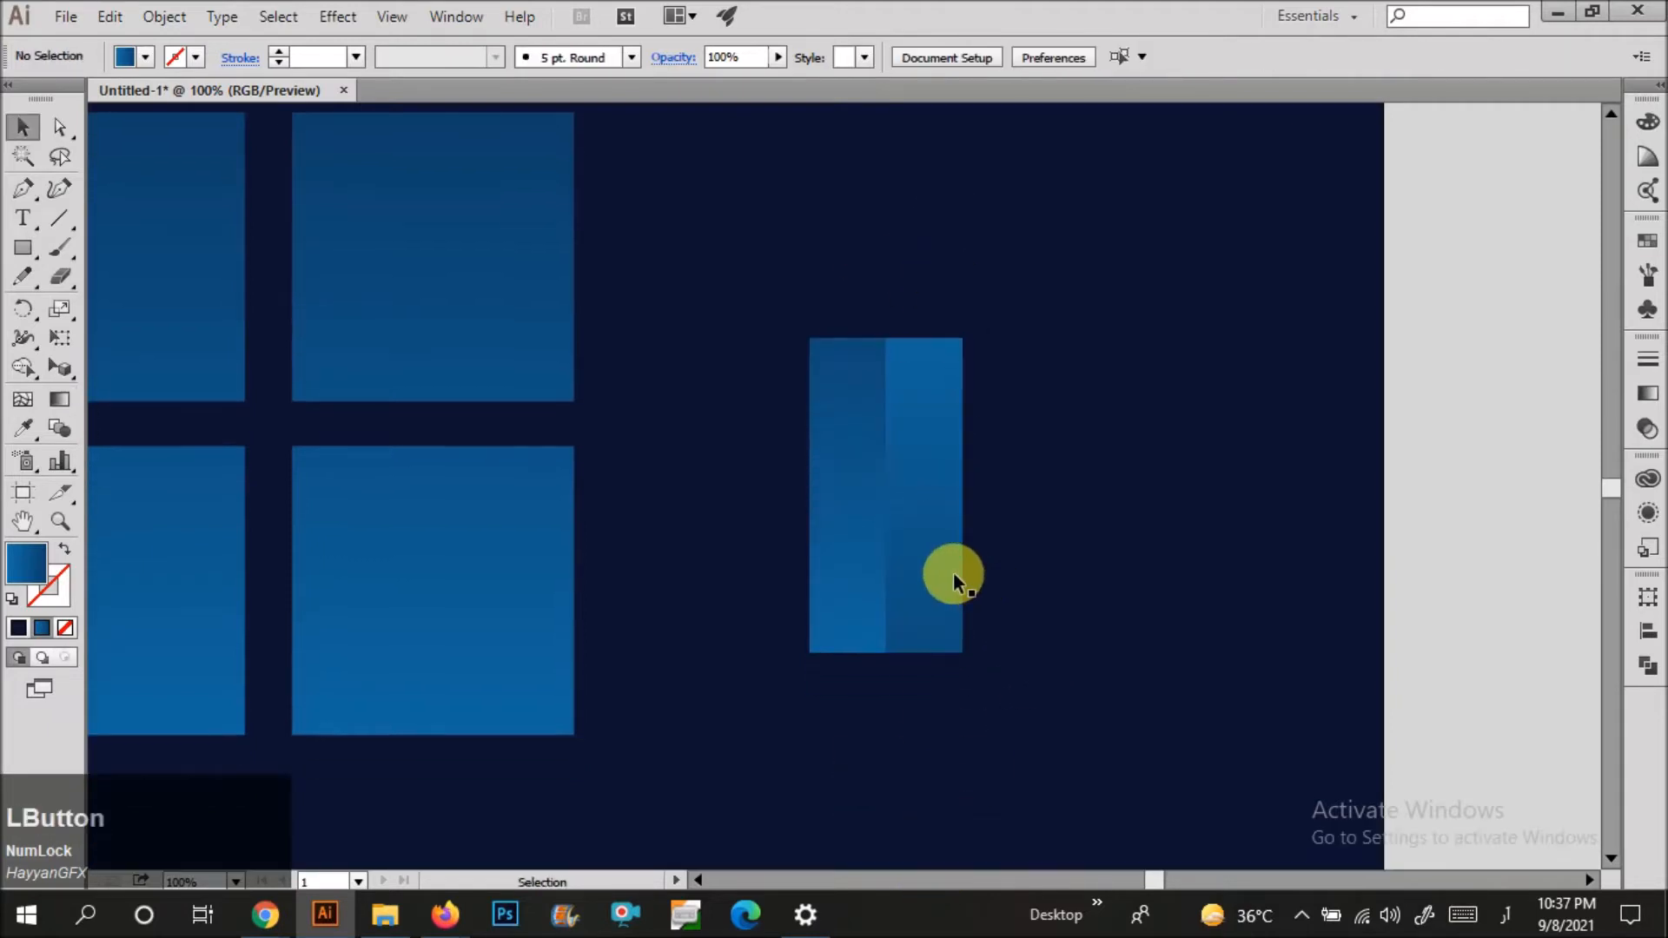
Raise the shared top corner points of the two narrow rectangles to form a pointed tower roof.
{"action": "key", "text": "a"}
{"action": "left_click_drag", "start_coordinate": [875, 310], "coordinate": [892, 373]}
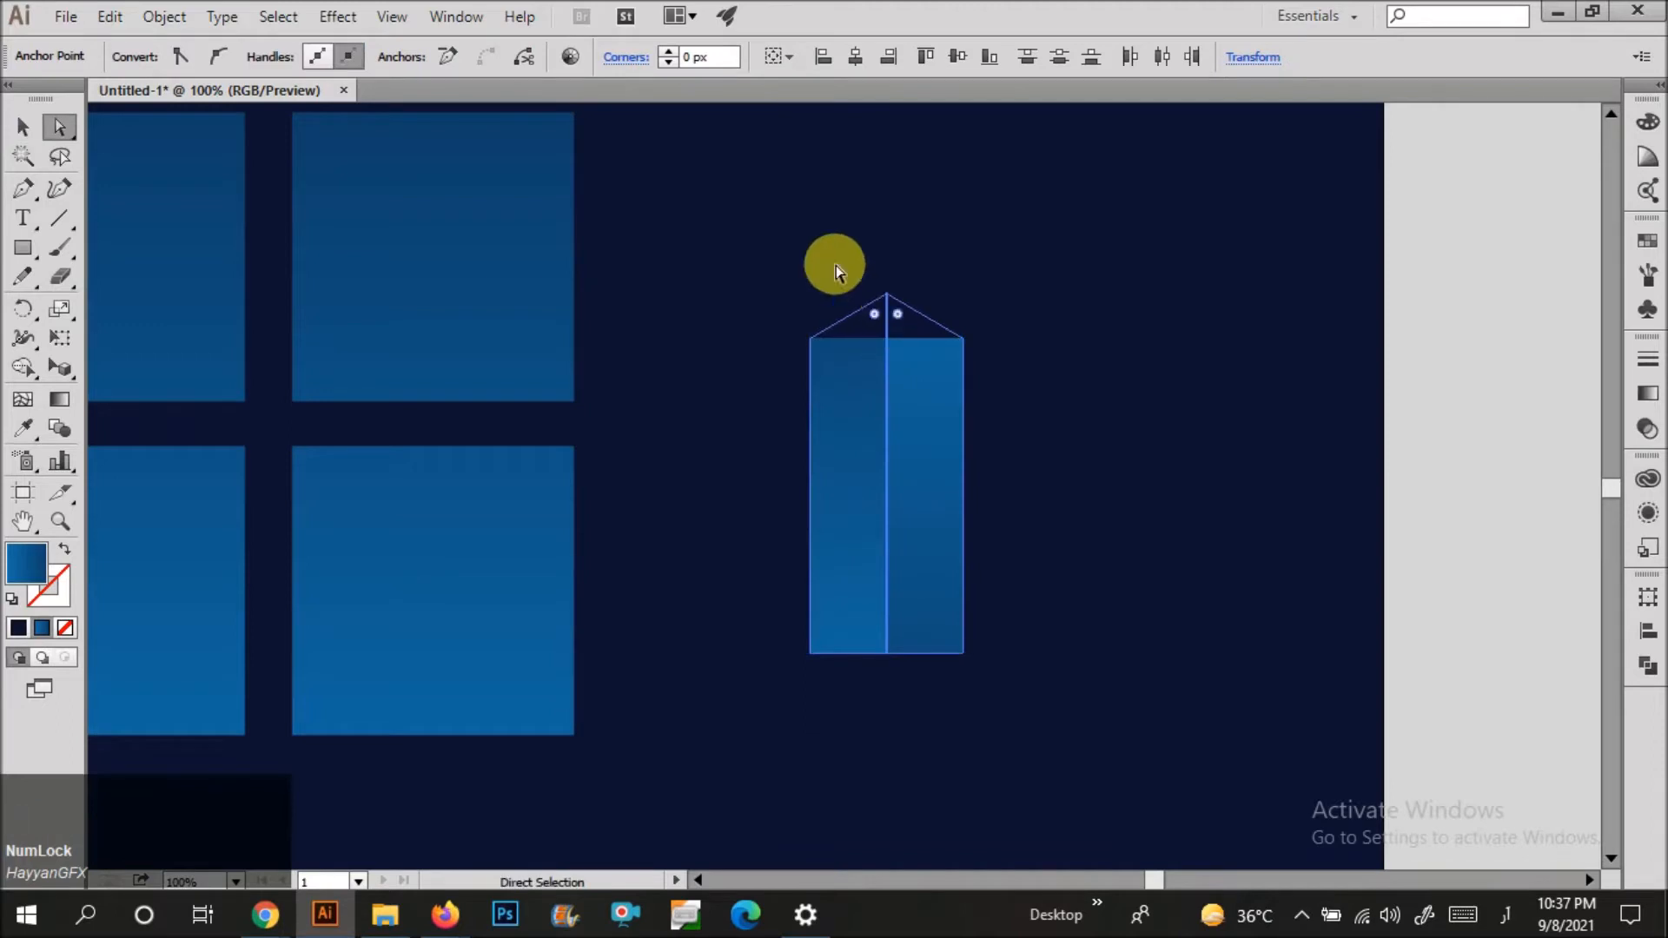
{"action": "left_click_drag", "start_coordinate": [888, 294], "coordinate": [887, 294]}
Try to group the two tower faces and move them as one object.
{"action": "key", "text": "ctrl+g"}
{"action": "left_click", "coordinate": [1070, 463]}
{"action": "scroll", "coordinate": [965, 537], "scroll_direction": "down", "scroll_amount": 1}
{"action": "scroll", "coordinate": [985, 459], "scroll_direction": "up", "scroll_amount": 1}
{"action": "left_click_drag", "start_coordinate": [1048, 487], "coordinate": [808, 422]}
{"action": "left_click", "coordinate": [758, 374]}
{"action": "left_click_drag", "start_coordinate": [846, 486], "coordinate": [726, 486]}
{"action": "key", "text": "ctrl+z"}
{"action": "left_click_drag", "start_coordinate": [1044, 632], "coordinate": [814, 488]}
{"action": "key", "text": "ctrl+g"}
{"action": "left_click", "coordinate": [797, 328]}
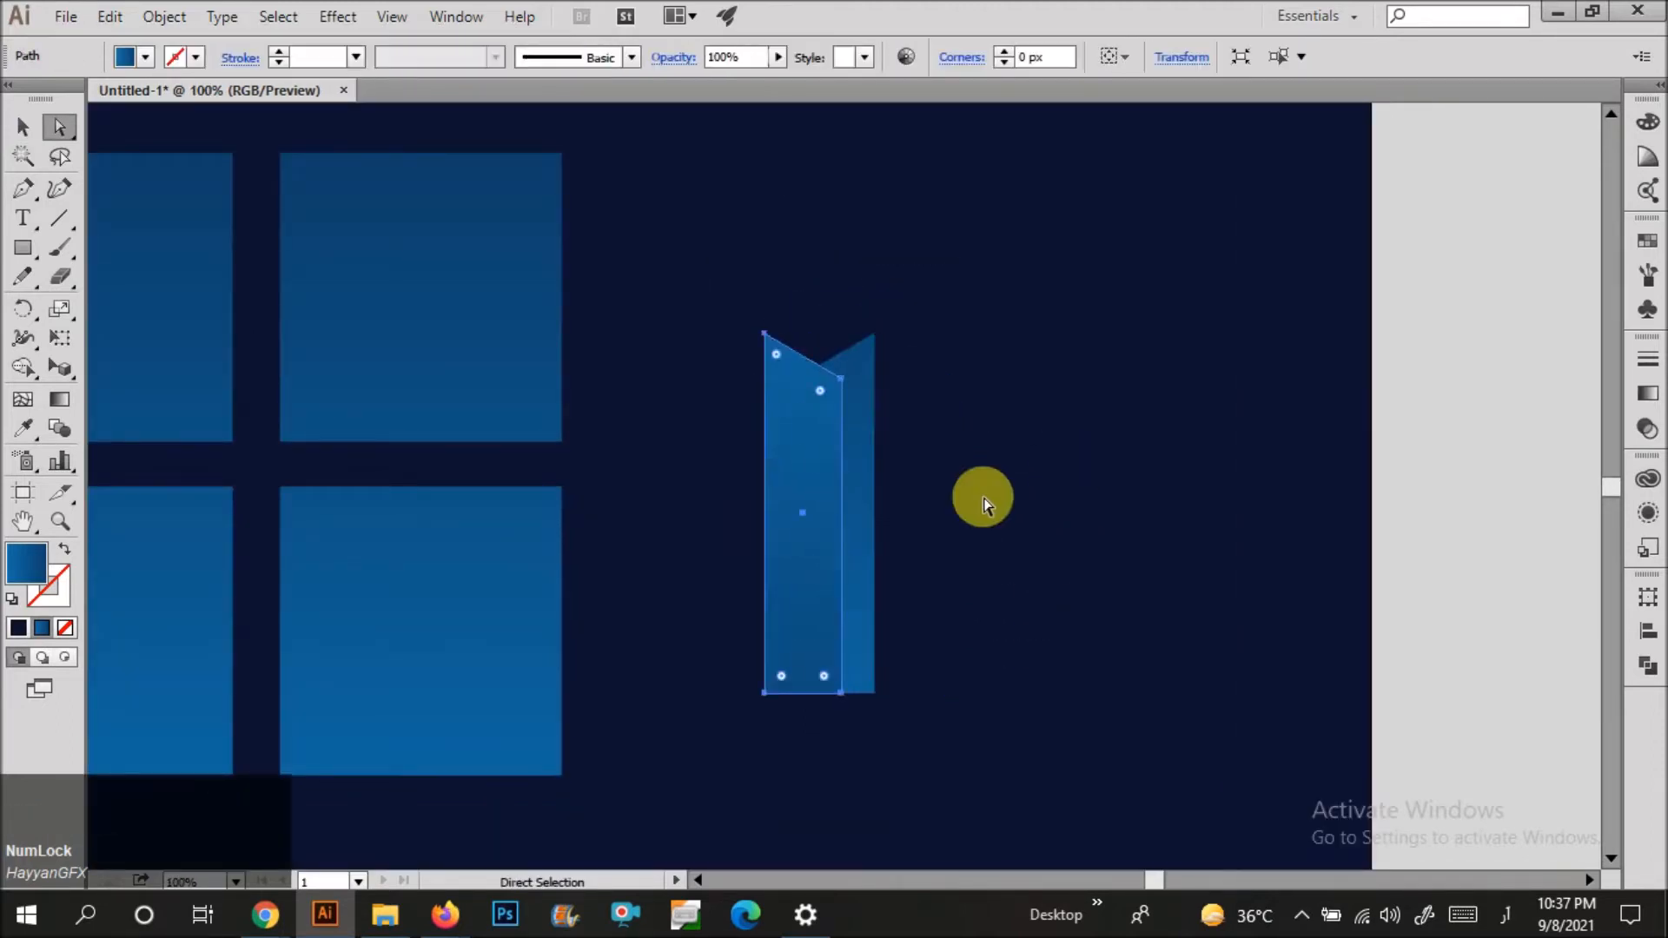
{"action": "key", "text": "ctrl+z"}
{"action": "left_click", "coordinate": [1023, 607]}
{"action": "left_click", "coordinate": [836, 503]}
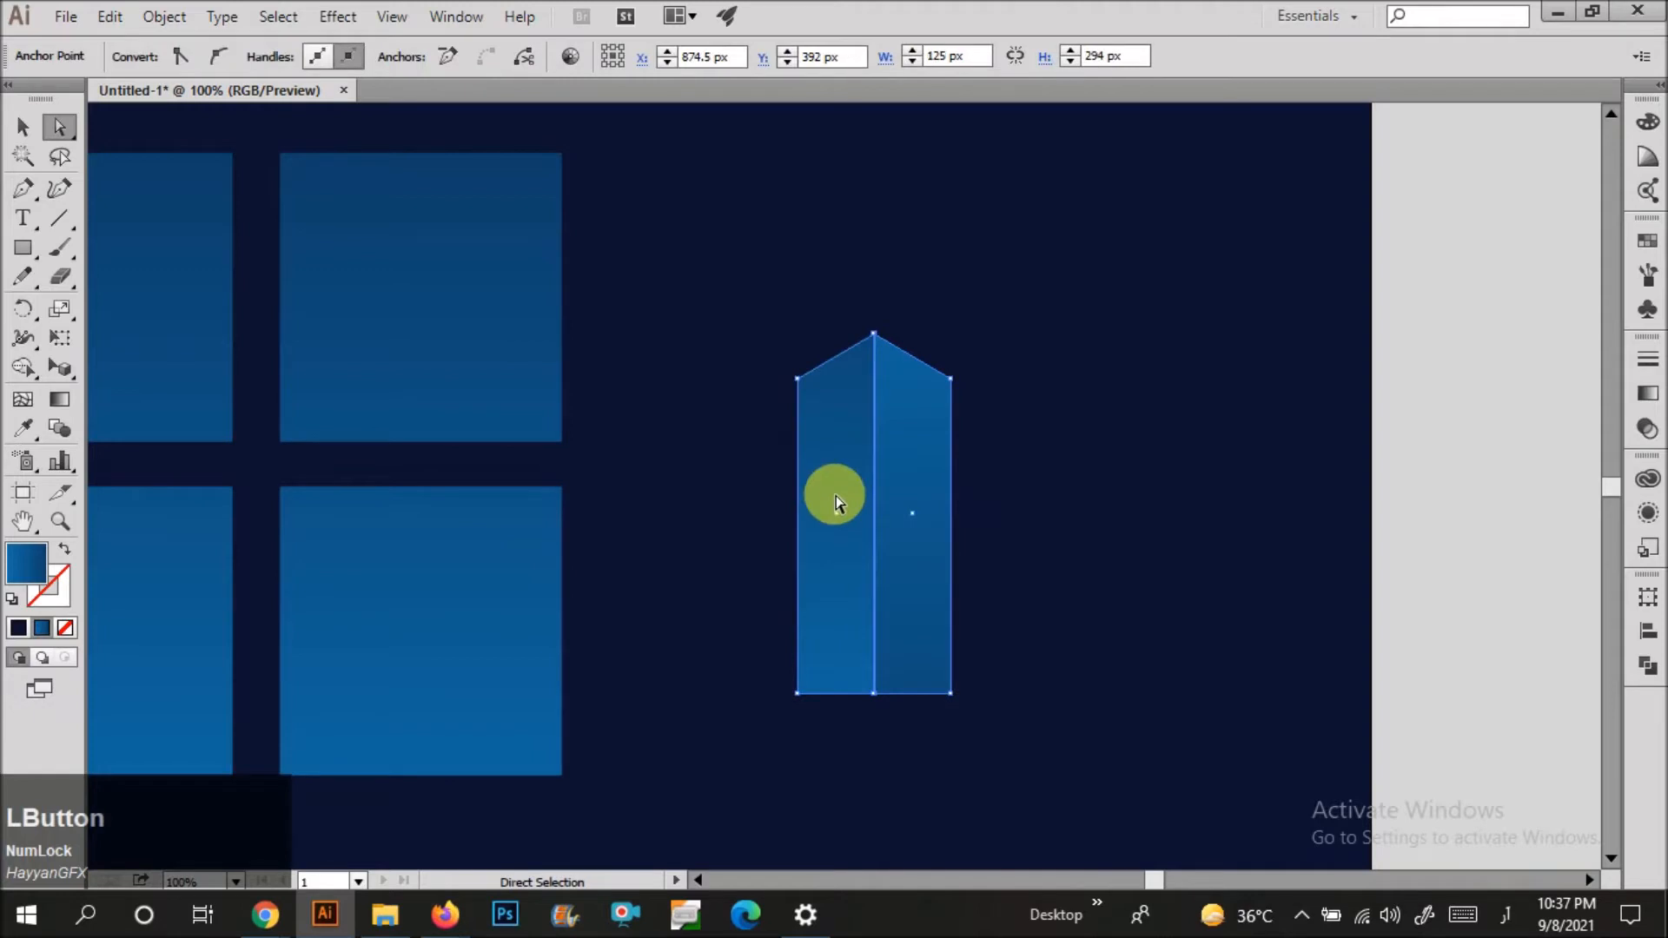
{"action": "key", "text": "ctrl+g"}
{"action": "left_click", "coordinate": [1084, 516]}
{"action": "left_click_drag", "start_coordinate": [920, 525], "coordinate": [885, 524]}
{"action": "key", "text": "ctrl+z"}
{"action": "left_click", "coordinate": [1020, 547]}
{"action": "key", "text": "ctrl+z"}
{"action": "left_click_drag", "start_coordinate": [1103, 596], "coordinate": [777, 469]}
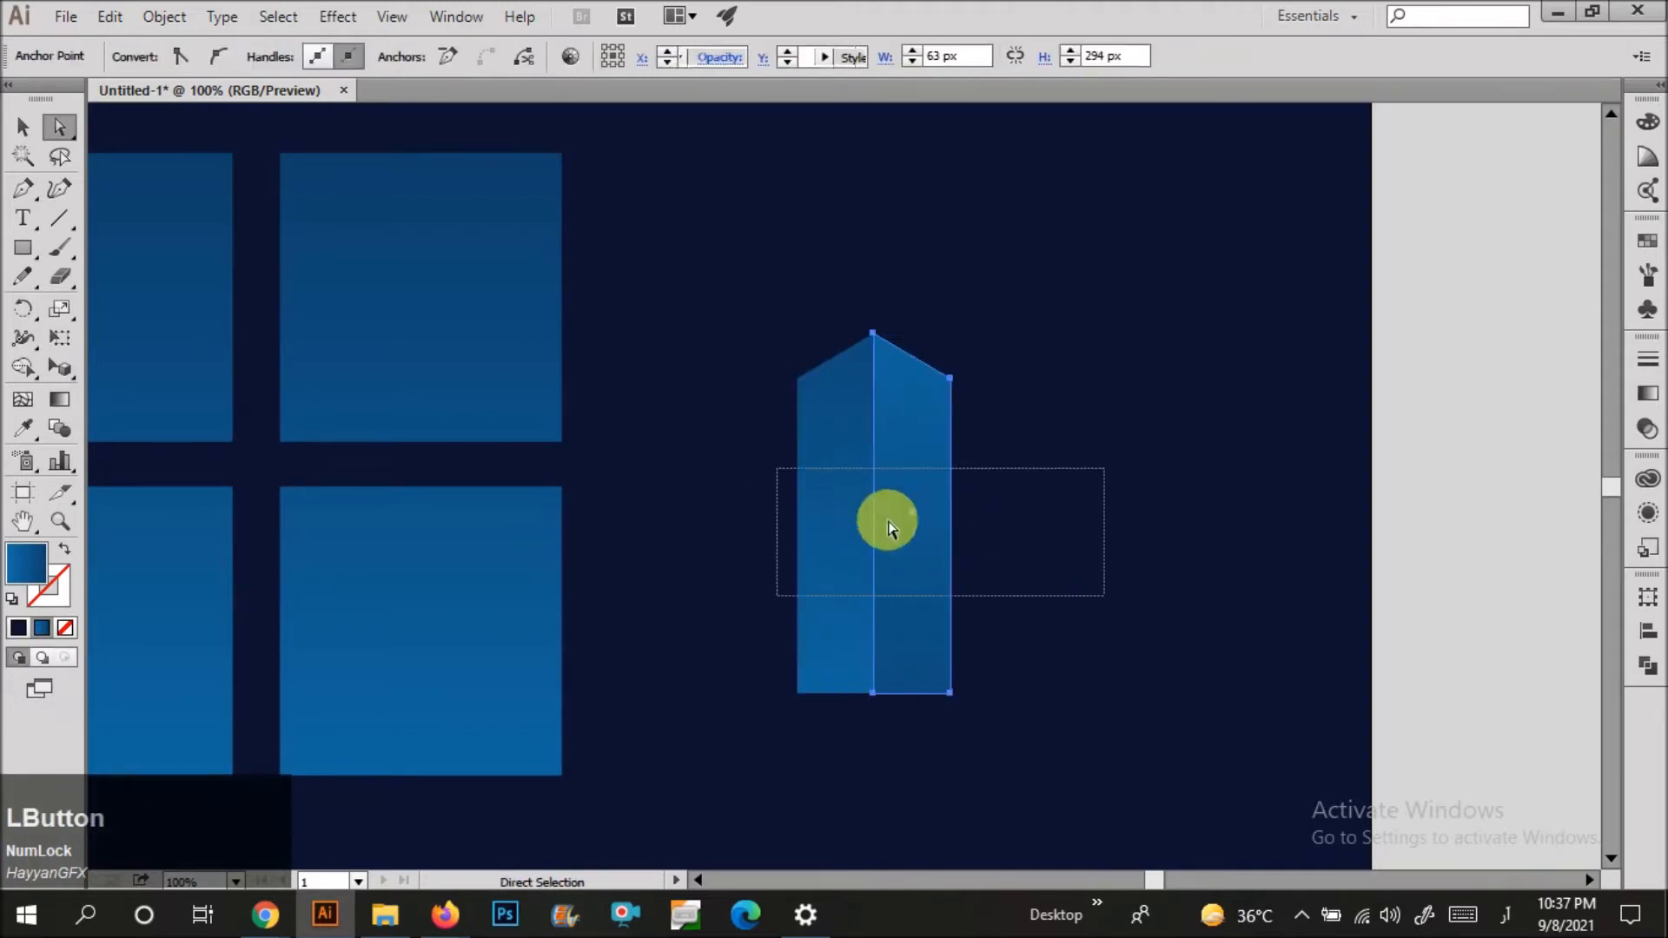
{"action": "left_click", "coordinate": [1020, 547]}
{"action": "left_click_drag", "start_coordinate": [920, 525], "coordinate": [851, 525]}
{"action": "key", "text": "ctrl+z"}
Switch the keyboard input language to English.
{"action": "left_click", "coordinate": [1500, 921]}
{"action": "left_click", "coordinate": [1421, 723]}
{"action": "left_click", "coordinate": [1126, 506]}
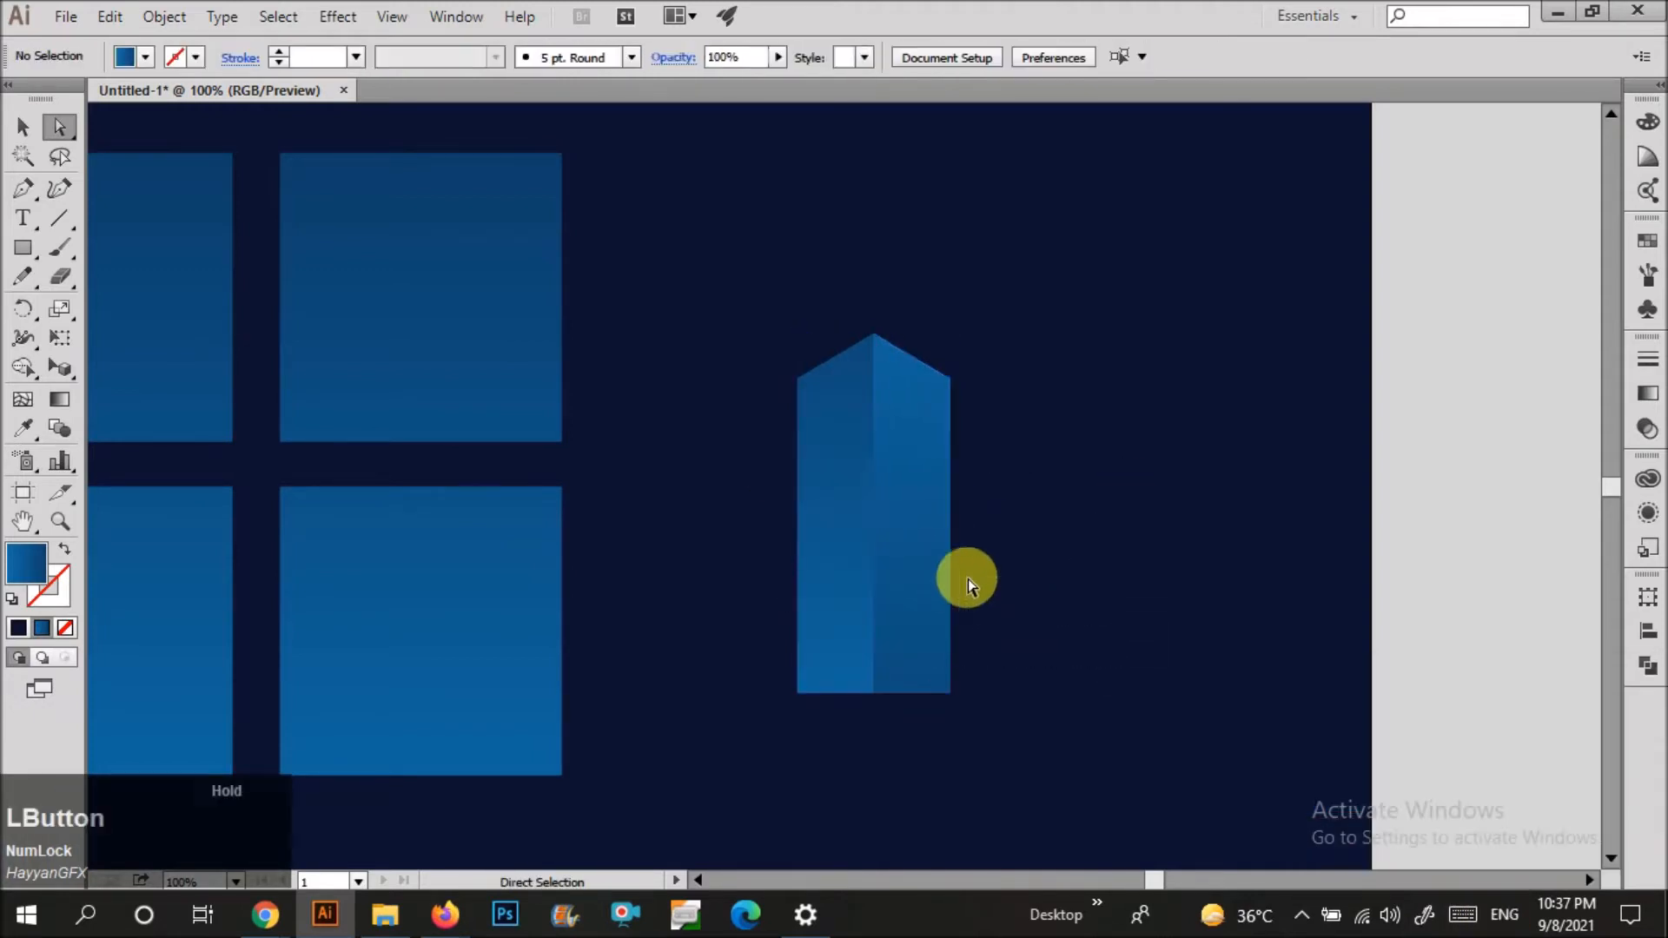
Group the two tower faces and place a copy of the tower to the right of the original.
{"action": "left_click", "coordinate": [14, 128]}
{"action": "left_click_drag", "start_coordinate": [771, 343], "coordinate": [969, 599]}
{"action": "key", "text": "ctrl+g"}
{"action": "left_click", "coordinate": [908, 592]}
Isolate the copied tower's group and apply a horizontal gradient to its left face, bright at the outer edge.
{"action": "double_click", "coordinate": [953, 519]}
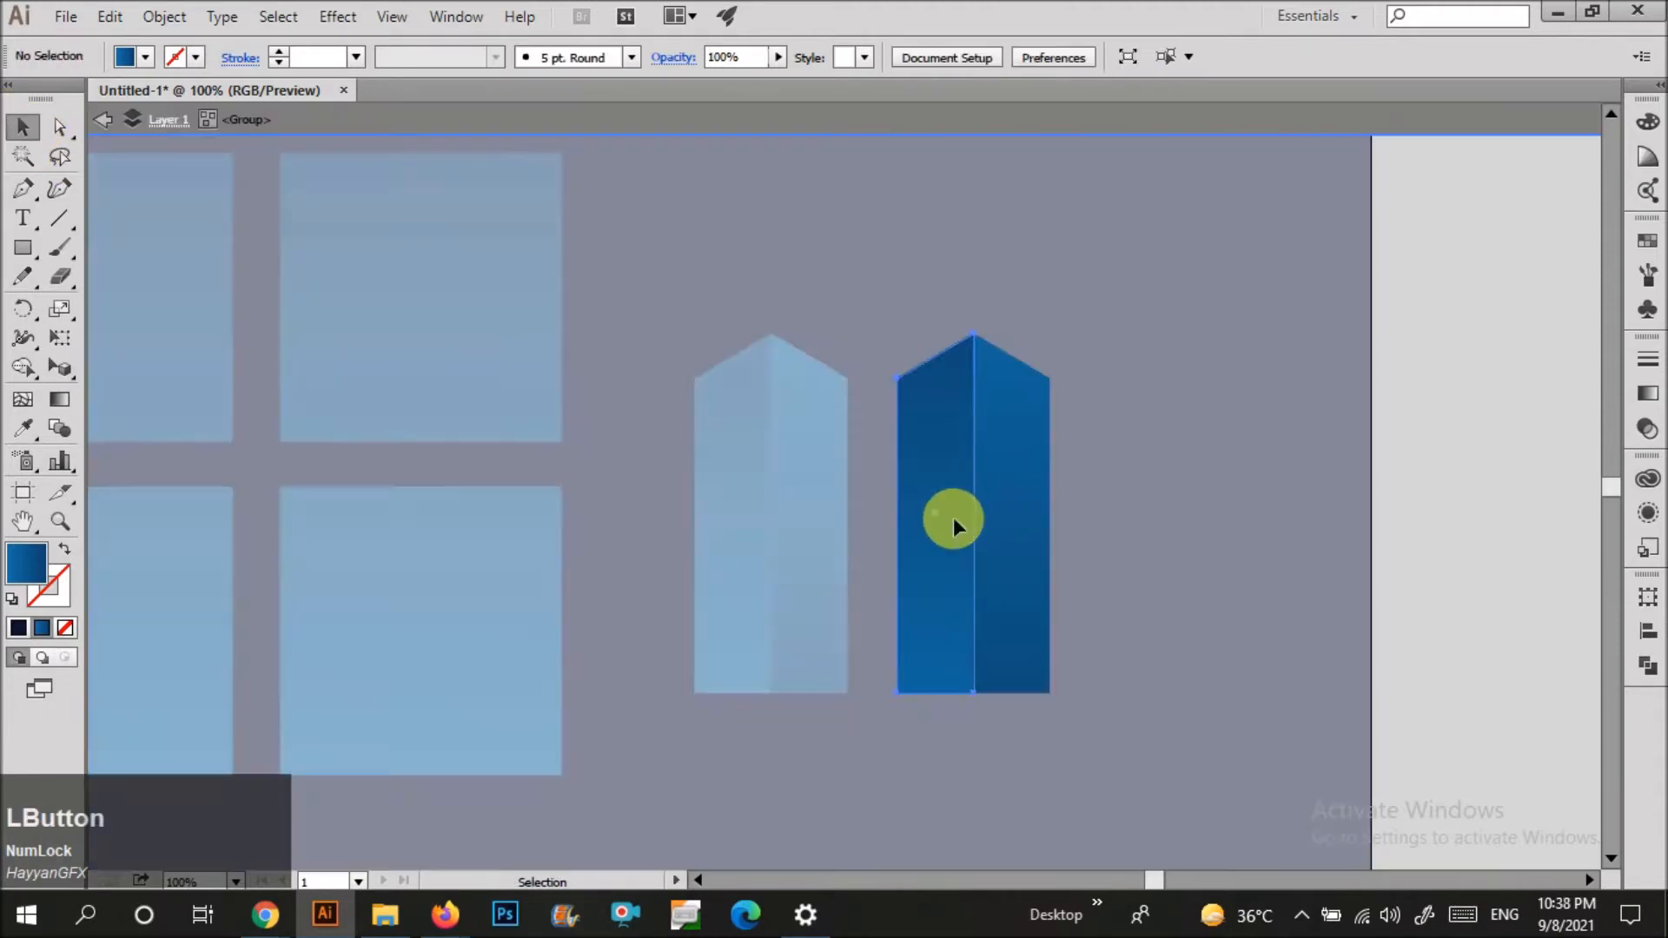
{"action": "key", "text": "g"}
{"action": "left_click_drag", "start_coordinate": [835, 551], "coordinate": [1031, 519]}
{"action": "key", "text": "v"}
Ungroup the copied tower and apply a horizontal gradient to its right face, bright at the outer edge.
{"action": "double_click", "coordinate": [1080, 513]}
{"action": "left_click", "coordinate": [1006, 535]}
{"action": "right_click", "coordinate": [1016, 541]}
{"action": "left_click", "coordinate": [1077, 684]}
{"action": "left_click", "coordinate": [1110, 556]}
{"action": "left_click", "coordinate": [1018, 532]}
{"action": "key", "text": "g"}
{"action": "left_click_drag", "start_coordinate": [1135, 515], "coordinate": [840, 502]}
{"action": "key", "text": "v"}
{"action": "left_click", "coordinate": [1096, 443]}
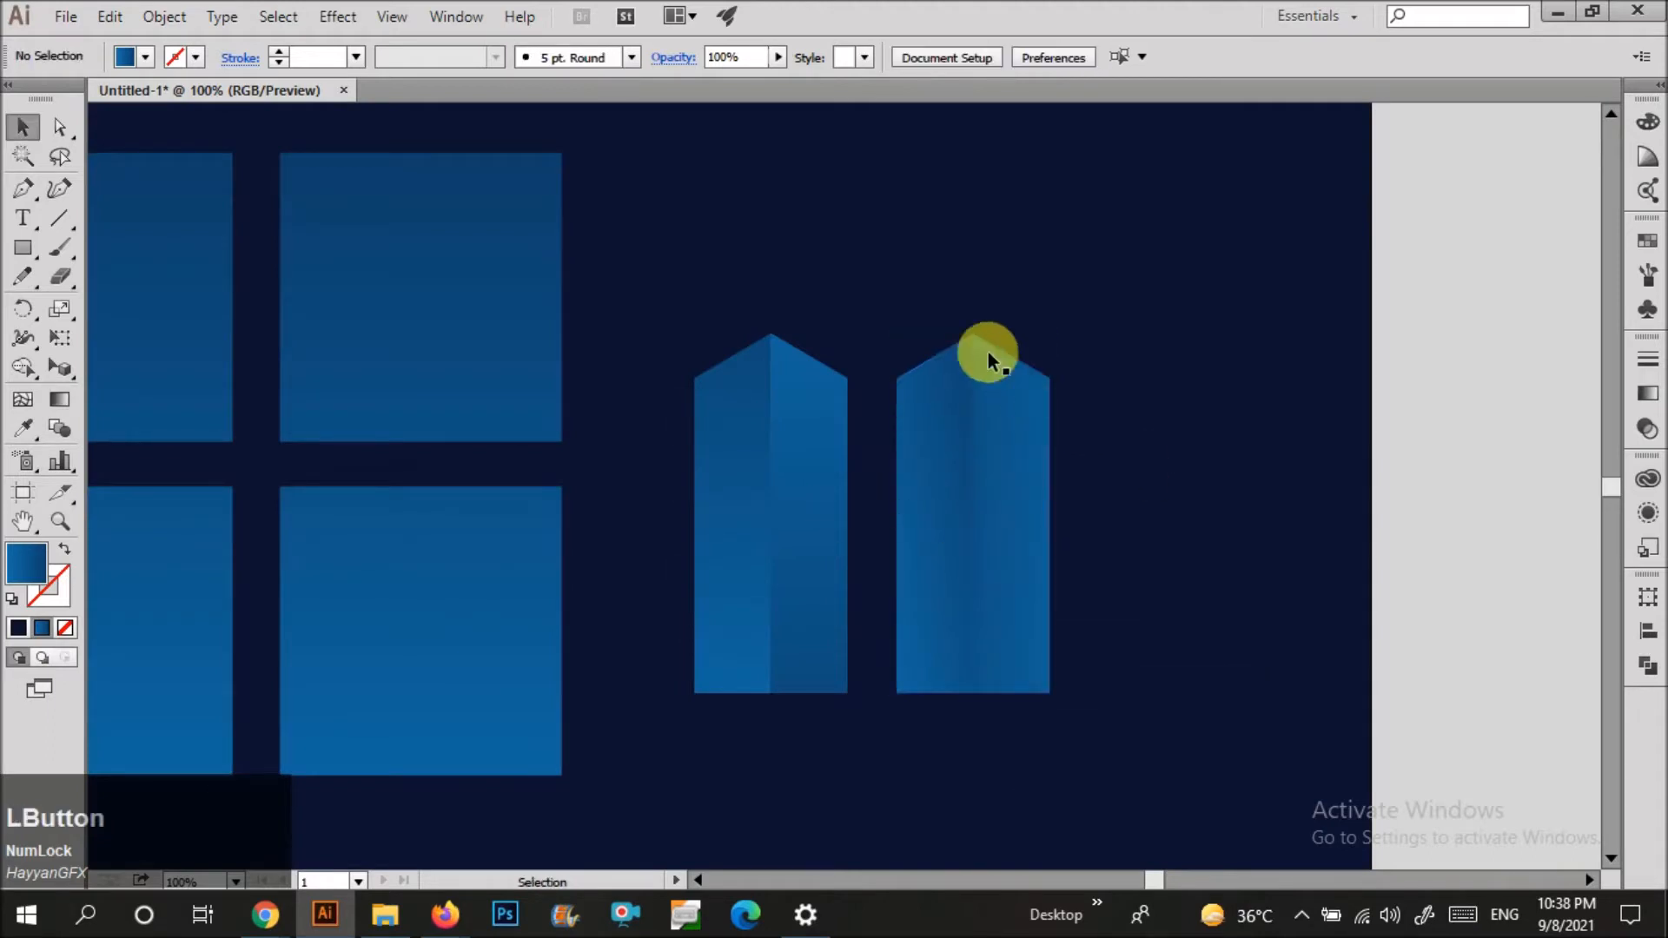
Make the copied tower narrower and taller, and lower its roof peak to a flatter slope.
{"action": "left_click_drag", "start_coordinate": [1031, 469], "coordinate": [1028, 512]}
{"action": "left_click_drag", "start_coordinate": [974, 336], "coordinate": [975, 249]}
{"action": "key", "text": "a"}
{"action": "key", "text": "v"}
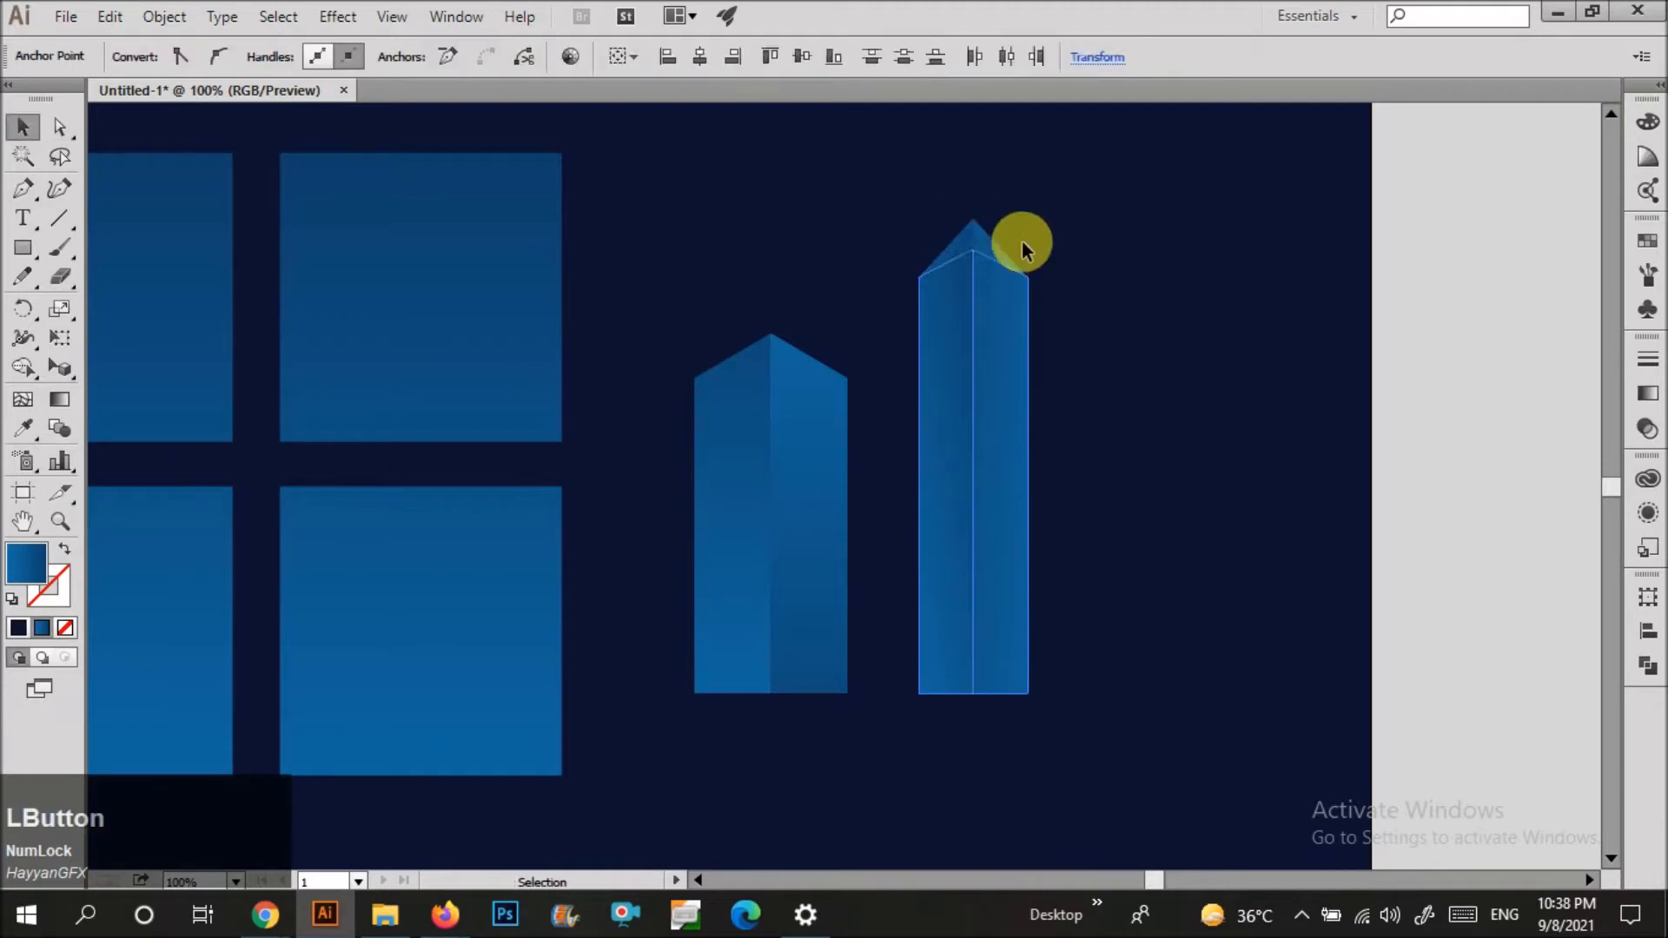
{"action": "left_click", "coordinate": [1061, 257]}
Move the tall tower left, closer to the first tower.
{"action": "left_click_drag", "start_coordinate": [914, 476], "coordinate": [908, 471]}
{"action": "left_click_drag", "start_coordinate": [990, 549], "coordinate": [956, 548]}
{"action": "left_click", "coordinate": [1033, 584]}
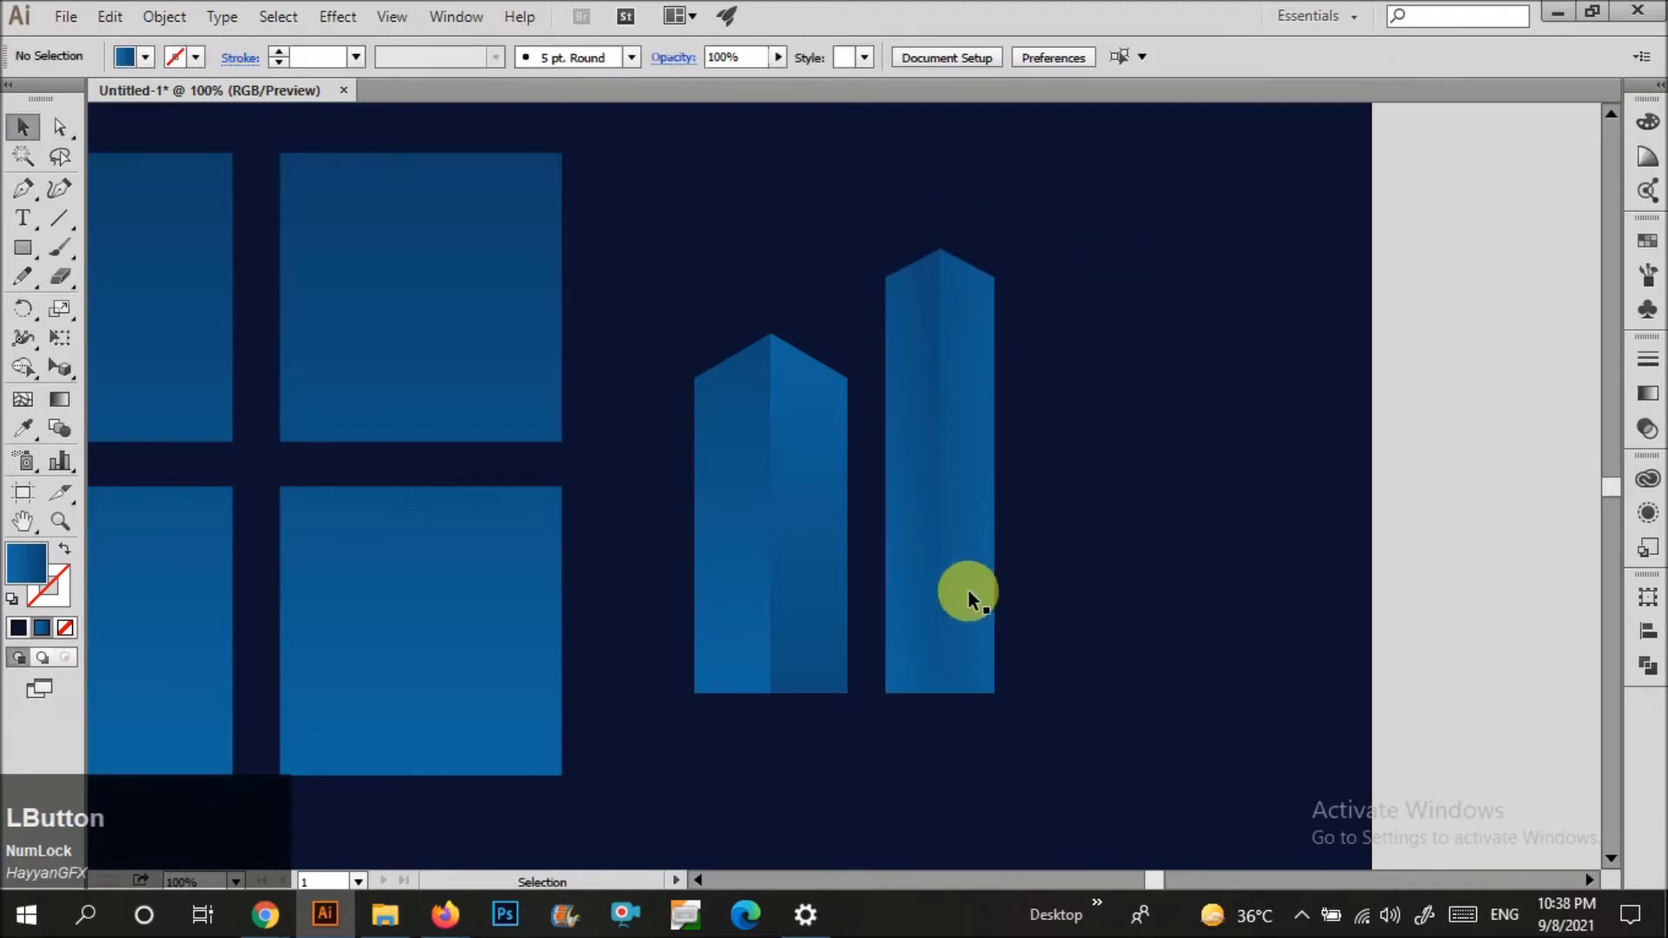
Darken the gradient fill on the tall tower's right face to deep blue tones.
{"action": "scroll", "coordinate": [937, 589], "scroll_direction": "down", "scroll_amount": 1}
{"action": "left_click", "coordinate": [948, 587]}
{"action": "scroll", "coordinate": [975, 584], "scroll_direction": "up", "scroll_amount": 1}
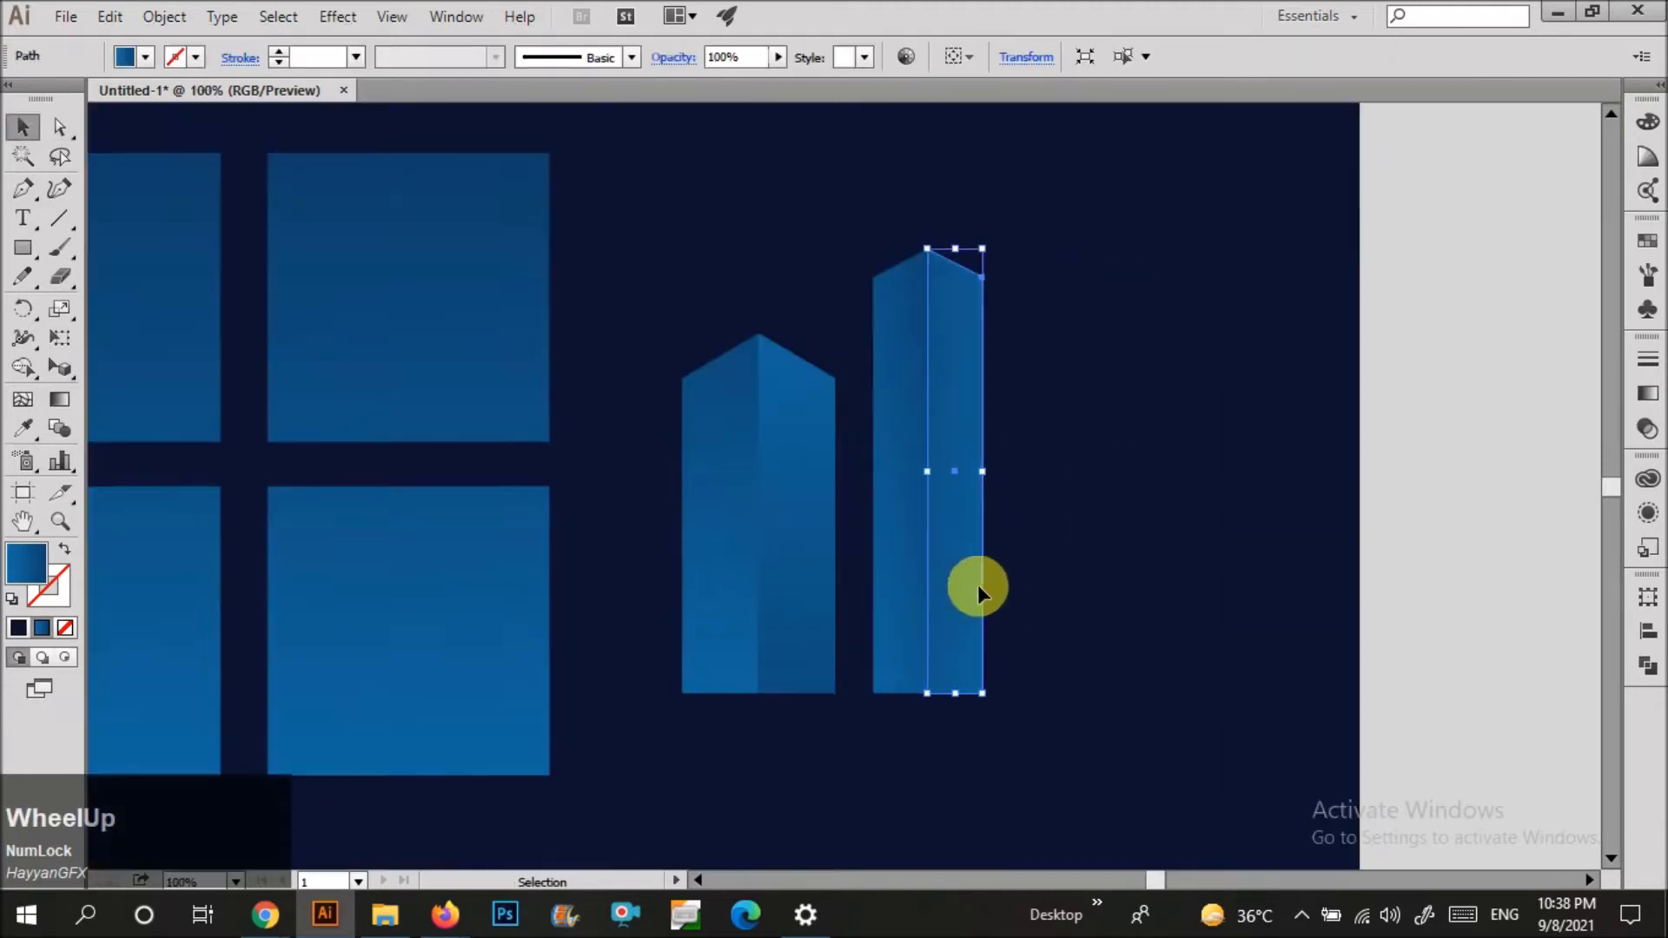
{"action": "left_click", "coordinate": [1646, 396]}
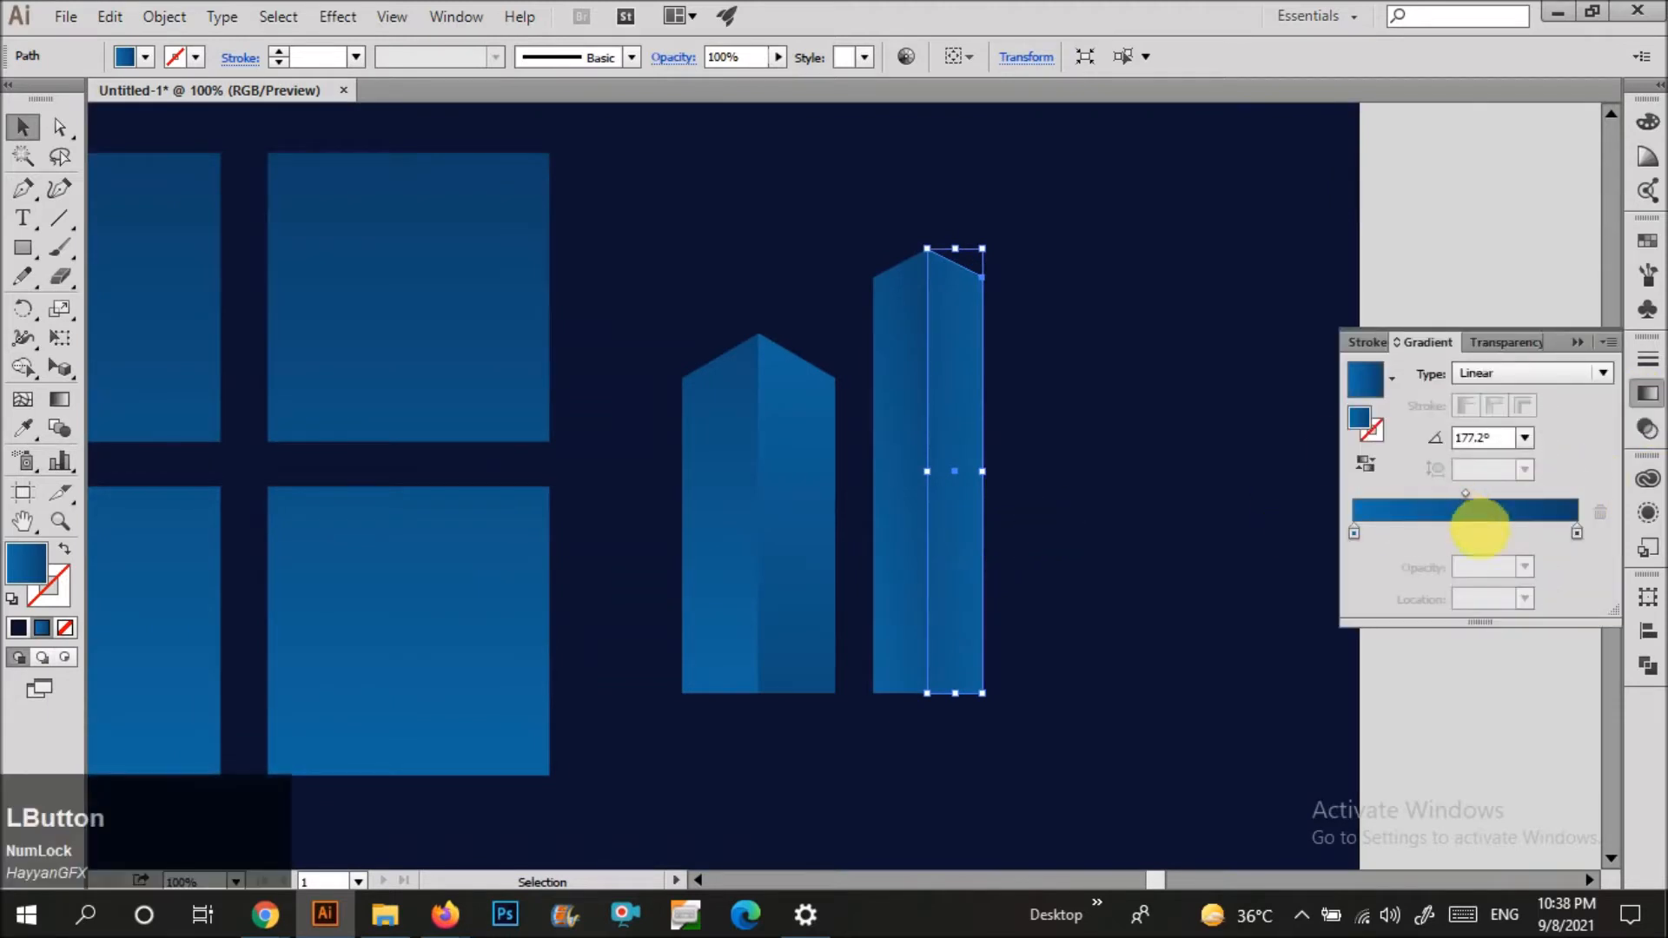
{"action": "left_click", "coordinate": [1477, 518]}
{"action": "left_click", "coordinate": [841, 536]}
{"action": "left_click", "coordinate": [780, 540]}
{"action": "left_click", "coordinate": [855, 542]}
{"action": "left_click", "coordinate": [969, 545]}
Redirect the gradient on the tall tower's left face so it is brightest along the central edge.
{"action": "left_click", "coordinate": [997, 503]}
{"action": "left_click", "coordinate": [904, 495]}
{"action": "key", "text": "g"}
{"action": "left_click_drag", "start_coordinate": [986, 466], "coordinate": [806, 479]}
{"action": "key", "text": "v"}
{"action": "left_click", "coordinate": [1034, 524]}
{"action": "scroll", "coordinate": [1036, 526], "scroll_direction": "down", "scroll_amount": 1}
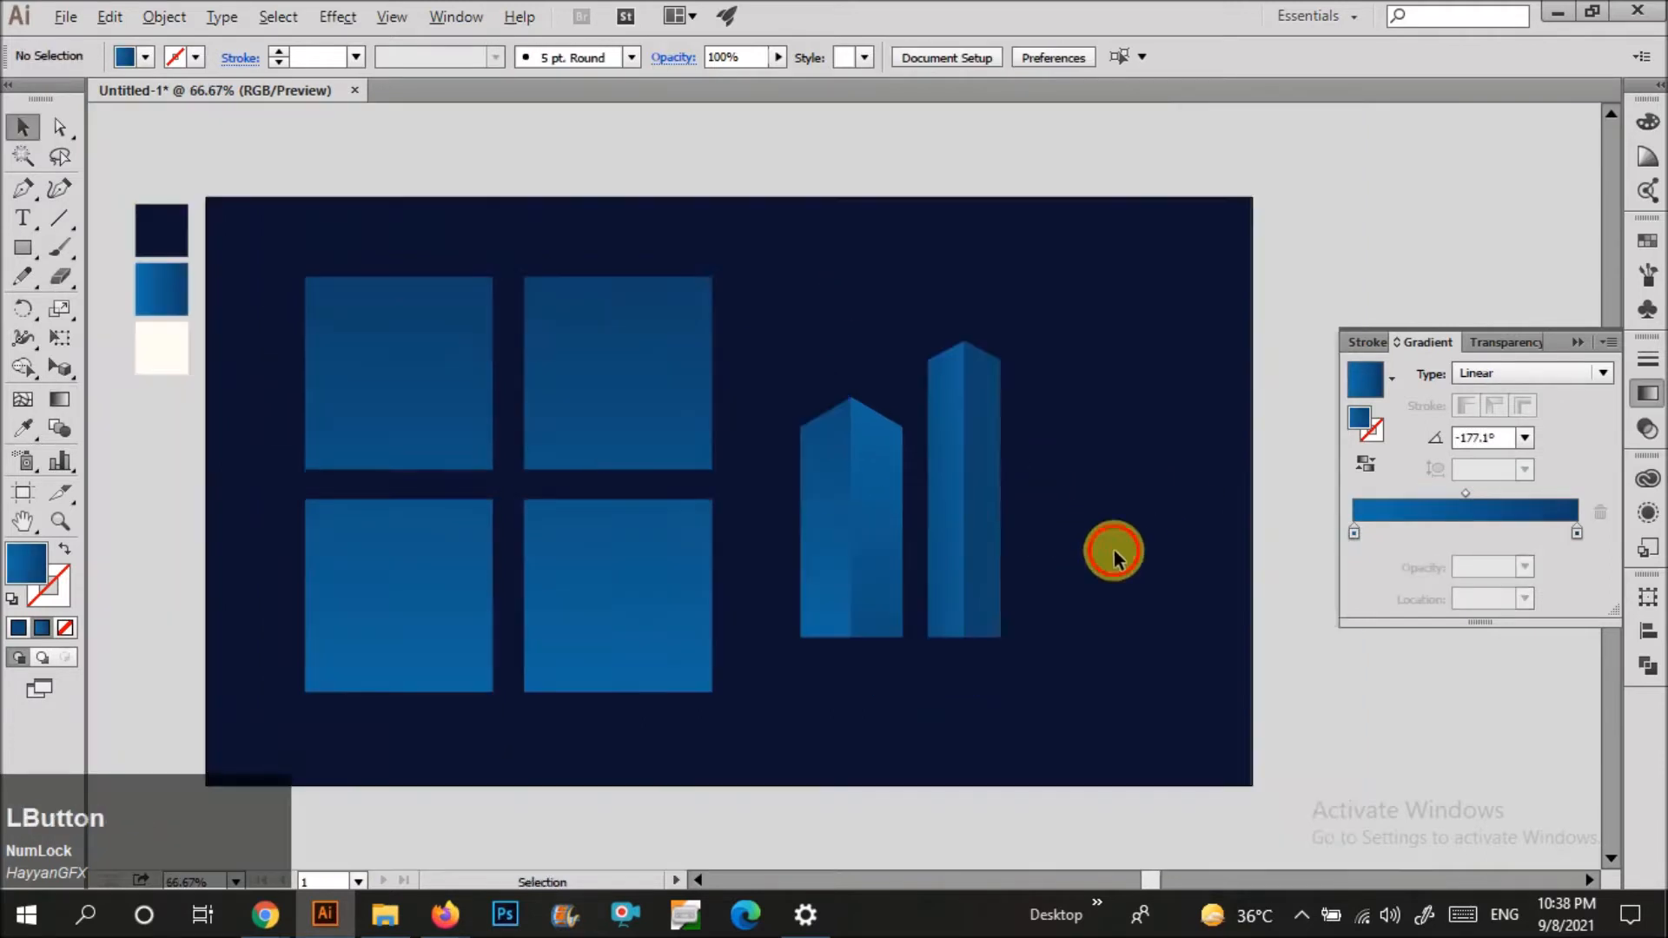
Duplicate the tall tower to its right and move the copy further right to leave a gap.
{"action": "scroll", "coordinate": [1108, 447], "scroll_direction": "down", "scroll_amount": 1}
{"action": "scroll", "coordinate": [1120, 478], "scroll_direction": "up", "scroll_amount": 2}
{"action": "left_click_drag", "start_coordinate": [1012, 512], "coordinate": [851, 452]}
{"action": "left_click_drag", "start_coordinate": [872, 476], "coordinate": [1010, 493]}
{"action": "left_click_drag", "start_coordinate": [1136, 537], "coordinate": [992, 479]}
{"action": "left_click_drag", "start_coordinate": [1002, 501], "coordinate": [1074, 502]}
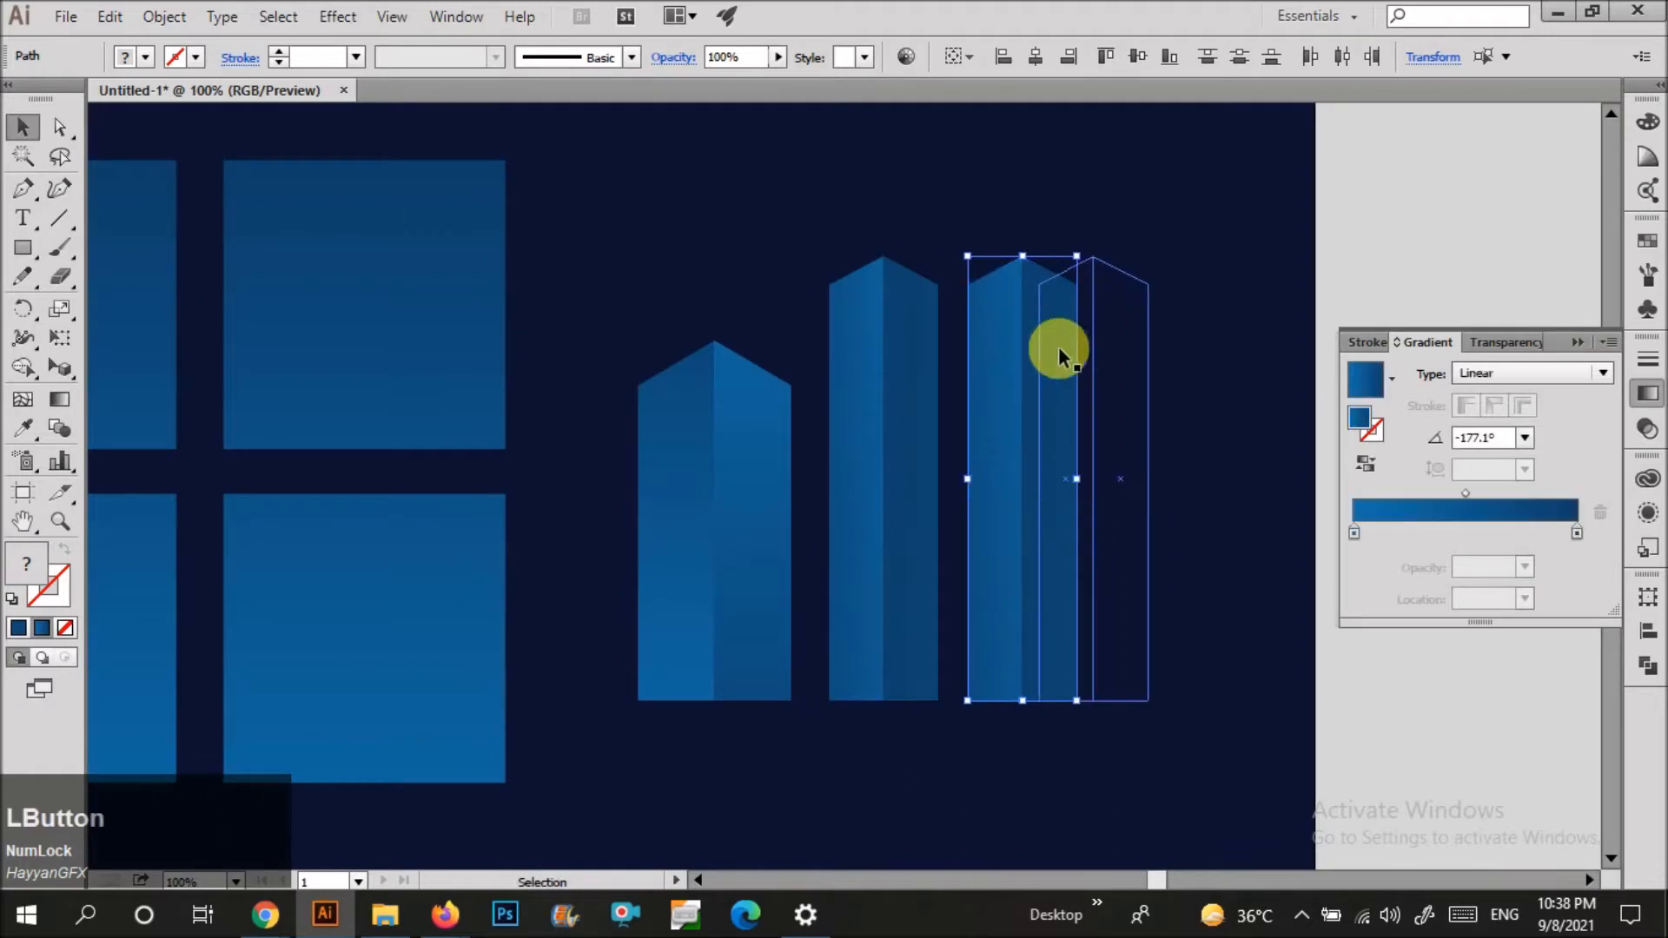
{"action": "left_click", "coordinate": [1185, 477]}
Widen the third tower on both sides.
{"action": "scroll", "coordinate": [1185, 477], "scroll_direction": "up", "scroll_amount": 1}
{"action": "left_click_drag", "start_coordinate": [1031, 319], "coordinate": [1143, 409]}
{"action": "key", "text": "ctrl+z"}
{"action": "left_click_drag", "start_coordinate": [1221, 491], "coordinate": [1033, 432]}
{"action": "key", "text": "ctrl+z"}
{"action": "left_click_drag", "start_coordinate": [1132, 476], "coordinate": [1021, 465]}
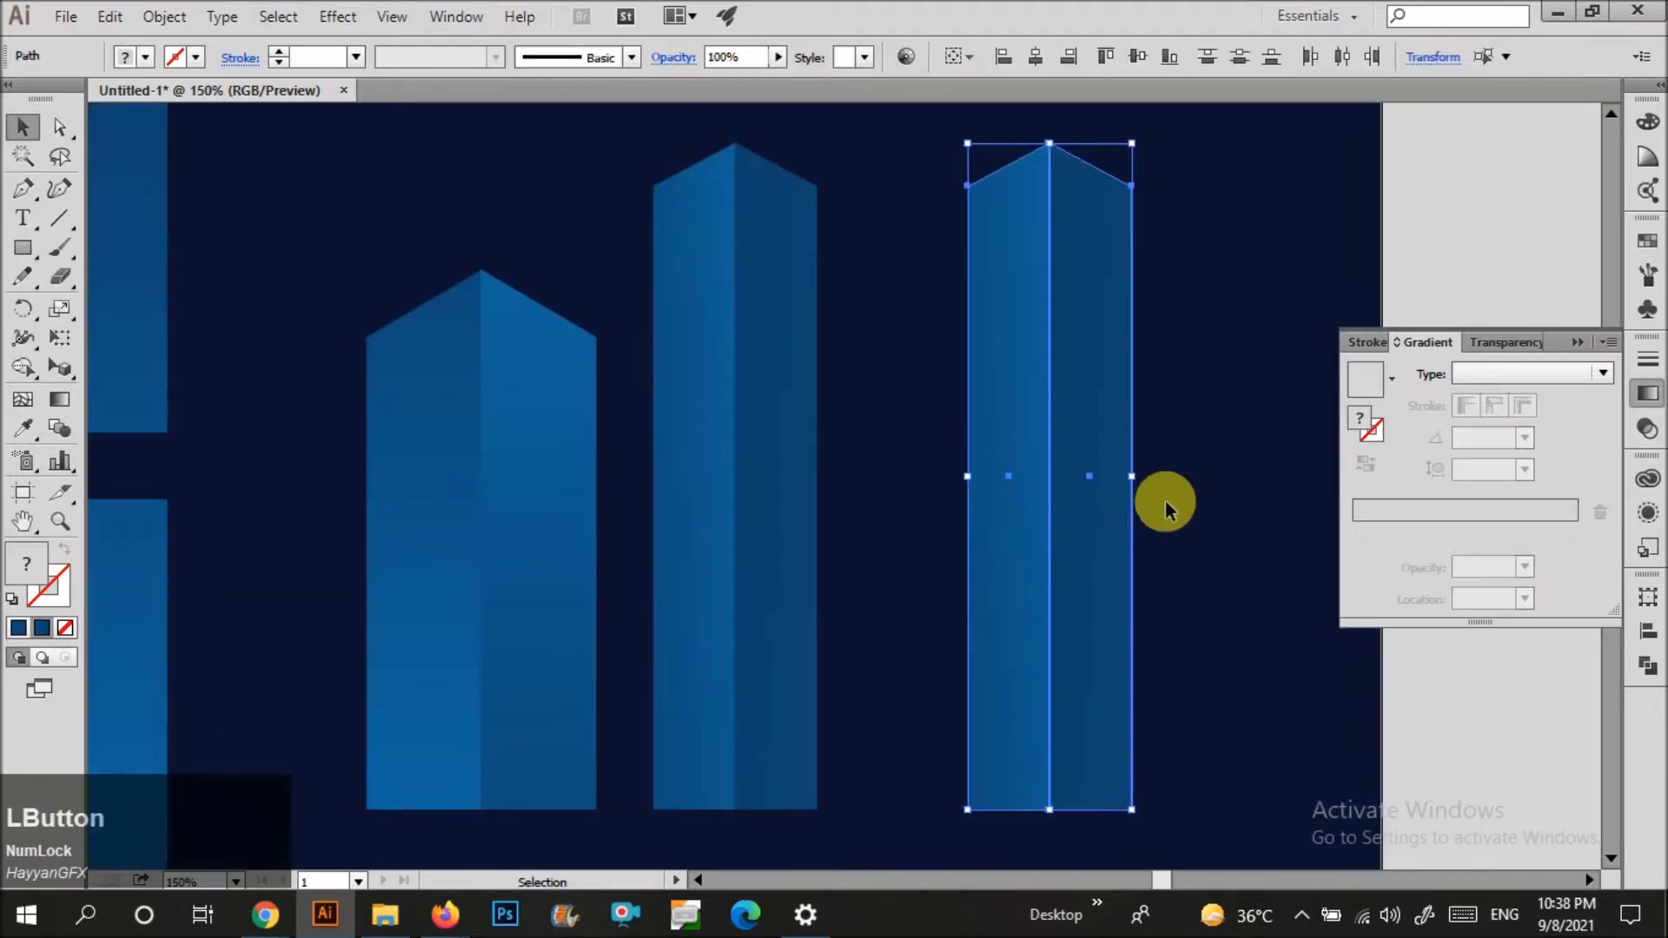
{"action": "left_click_drag", "start_coordinate": [1134, 477], "coordinate": [1191, 462]}
Raise the peak of the third tower's roof to make it steeper.
{"action": "left_click", "coordinate": [1012, 130]}
{"action": "key", "text": "a"}
{"action": "left_click", "coordinate": [1051, 150]}
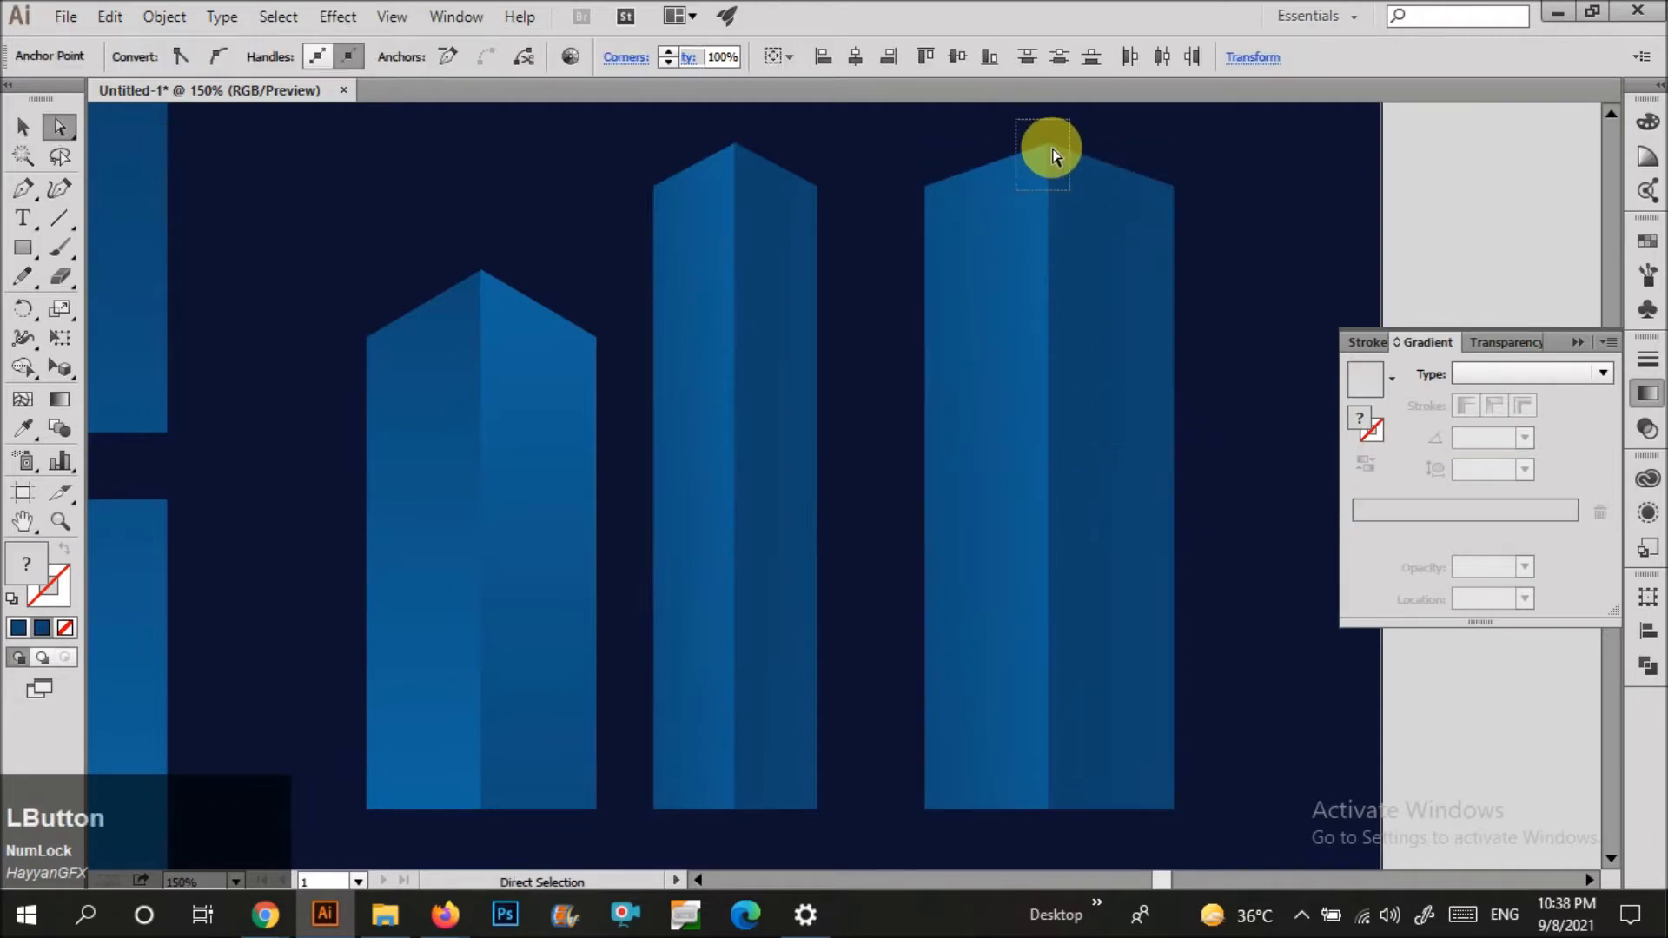
{"action": "left_click_drag", "start_coordinate": [1052, 125], "coordinate": [1052, 120]}
{"action": "key", "text": "v"}
{"action": "left_click", "coordinate": [966, 138]}
Draw a vertical line near the outer edge of the third tower's left face, running from base to roof.
{"action": "scroll", "coordinate": [983, 318], "scroll_direction": "down", "scroll_amount": 1}
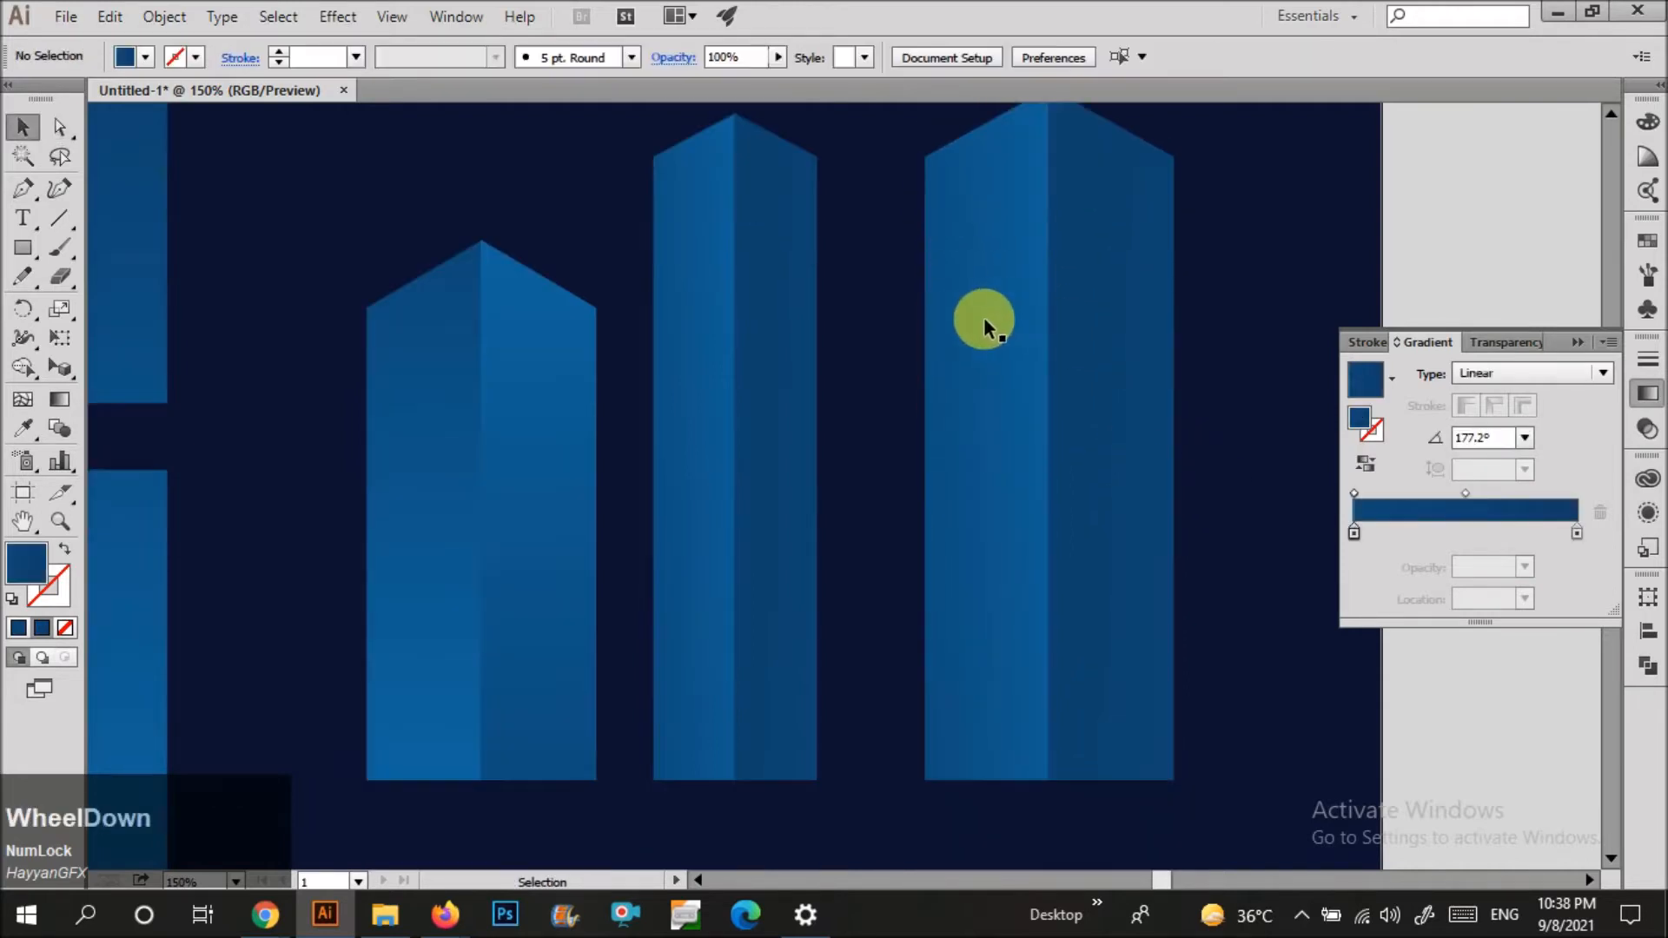
{"action": "left_click", "coordinate": [56, 218]}
{"action": "scroll", "coordinate": [933, 751], "scroll_direction": "down", "scroll_amount": 1}
{"action": "left_click_drag", "start_coordinate": [943, 760], "coordinate": [943, 363]}
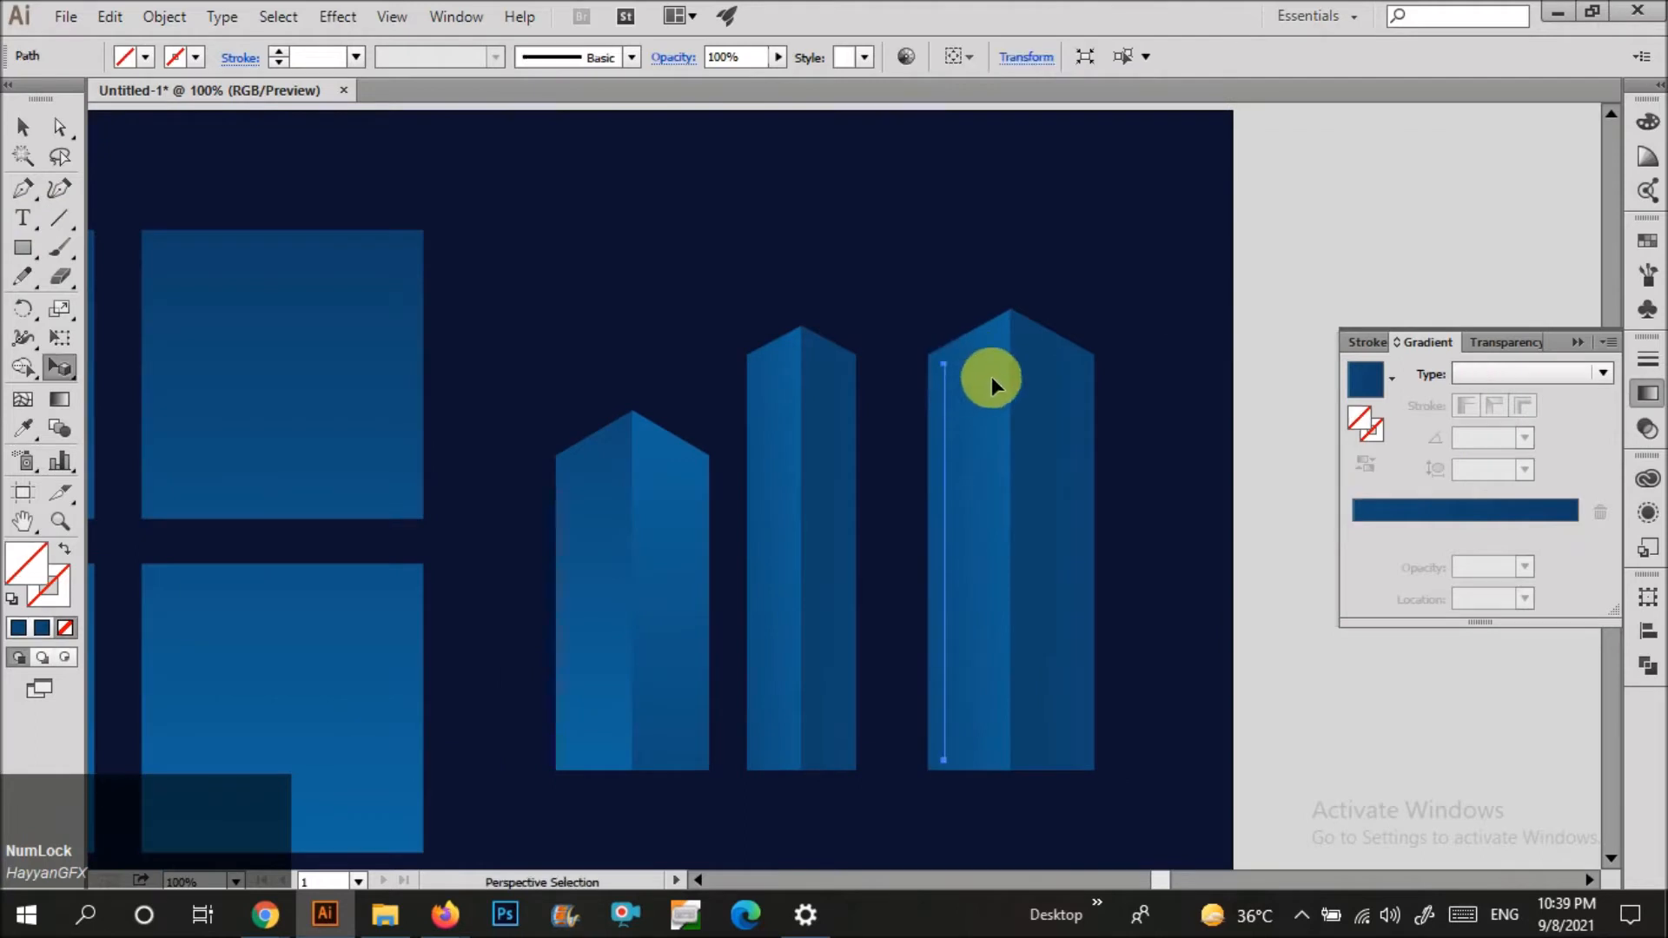
Give the vertical line on the third tower's left face an 8 pt navy stroke and expand it into a filled strip.
{"action": "left_click", "coordinate": [278, 52]}
{"action": "left_click", "coordinate": [894, 347]}
{"action": "left_click", "coordinate": [950, 403]}
{"action": "left_click", "coordinate": [945, 403]}
{"action": "scroll", "coordinate": [947, 403], "scroll_direction": "up", "scroll_amount": 3}
{"action": "left_click", "coordinate": [278, 51]}
{"action": "left_click", "coordinate": [278, 51]}
{"action": "left_click", "coordinate": [278, 51]}
{"action": "left_click", "coordinate": [278, 51]}
{"action": "left_click", "coordinate": [277, 52]}
{"action": "left_click", "coordinate": [278, 51]}
{"action": "left_click", "coordinate": [178, 19]}
{"action": "left_click", "coordinate": [264, 276]}
{"action": "left_click", "coordinate": [126, 347]}
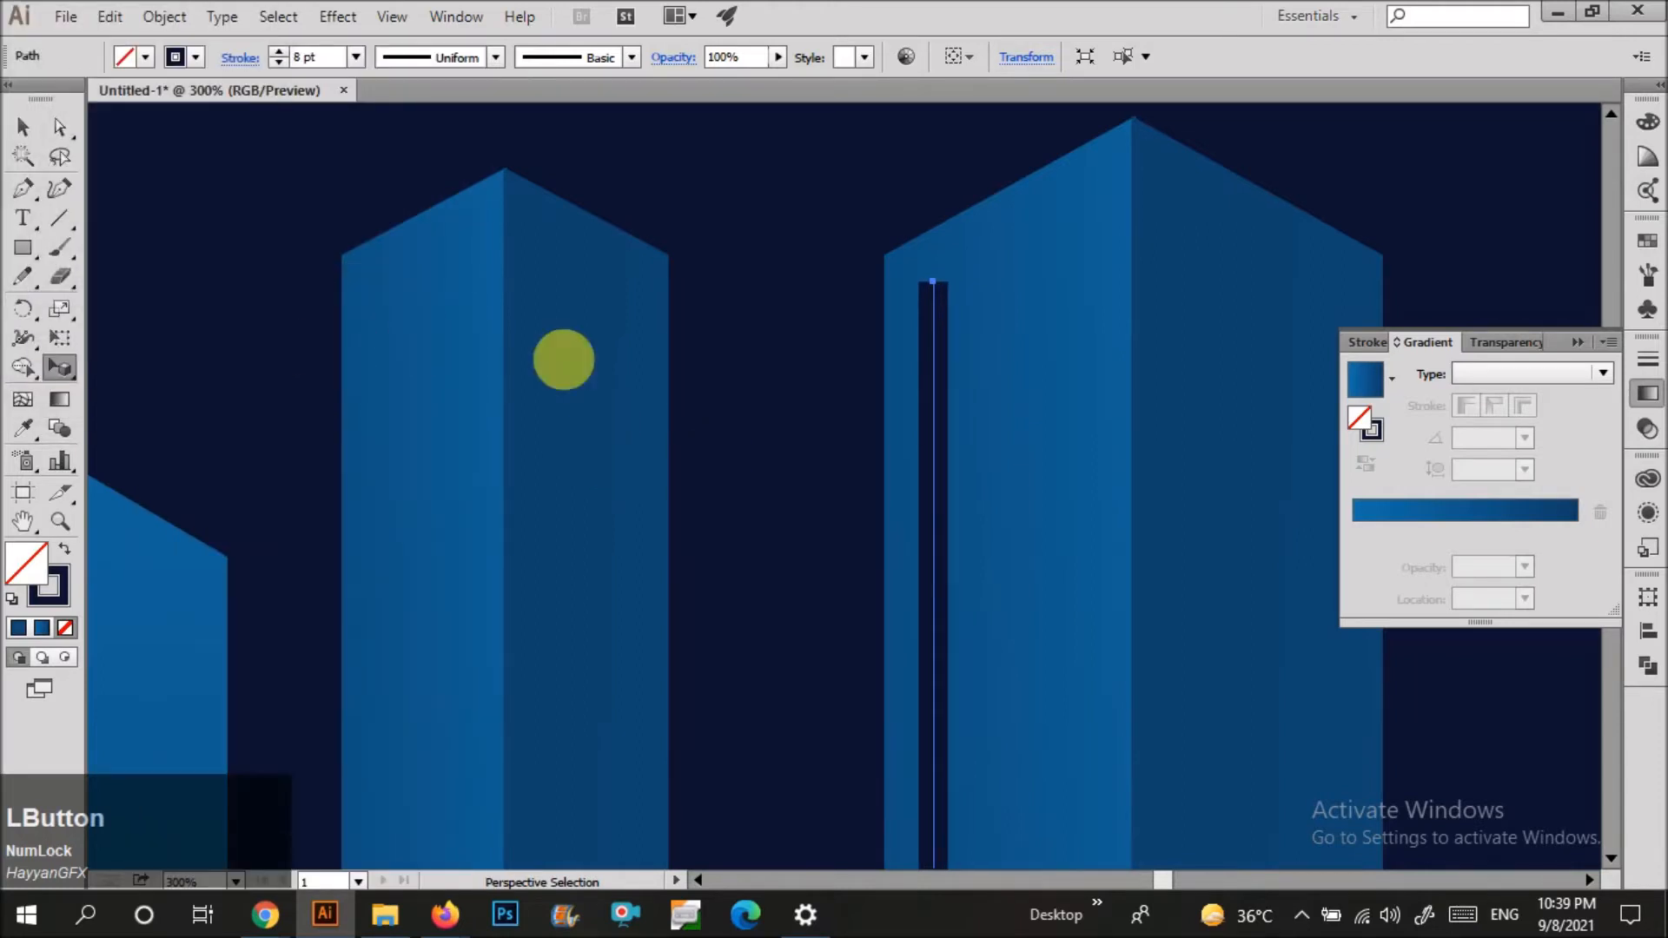
Fill the strip with the blue gradient sampled from the second tower's left face.
{"action": "left_click", "coordinate": [146, 56]}
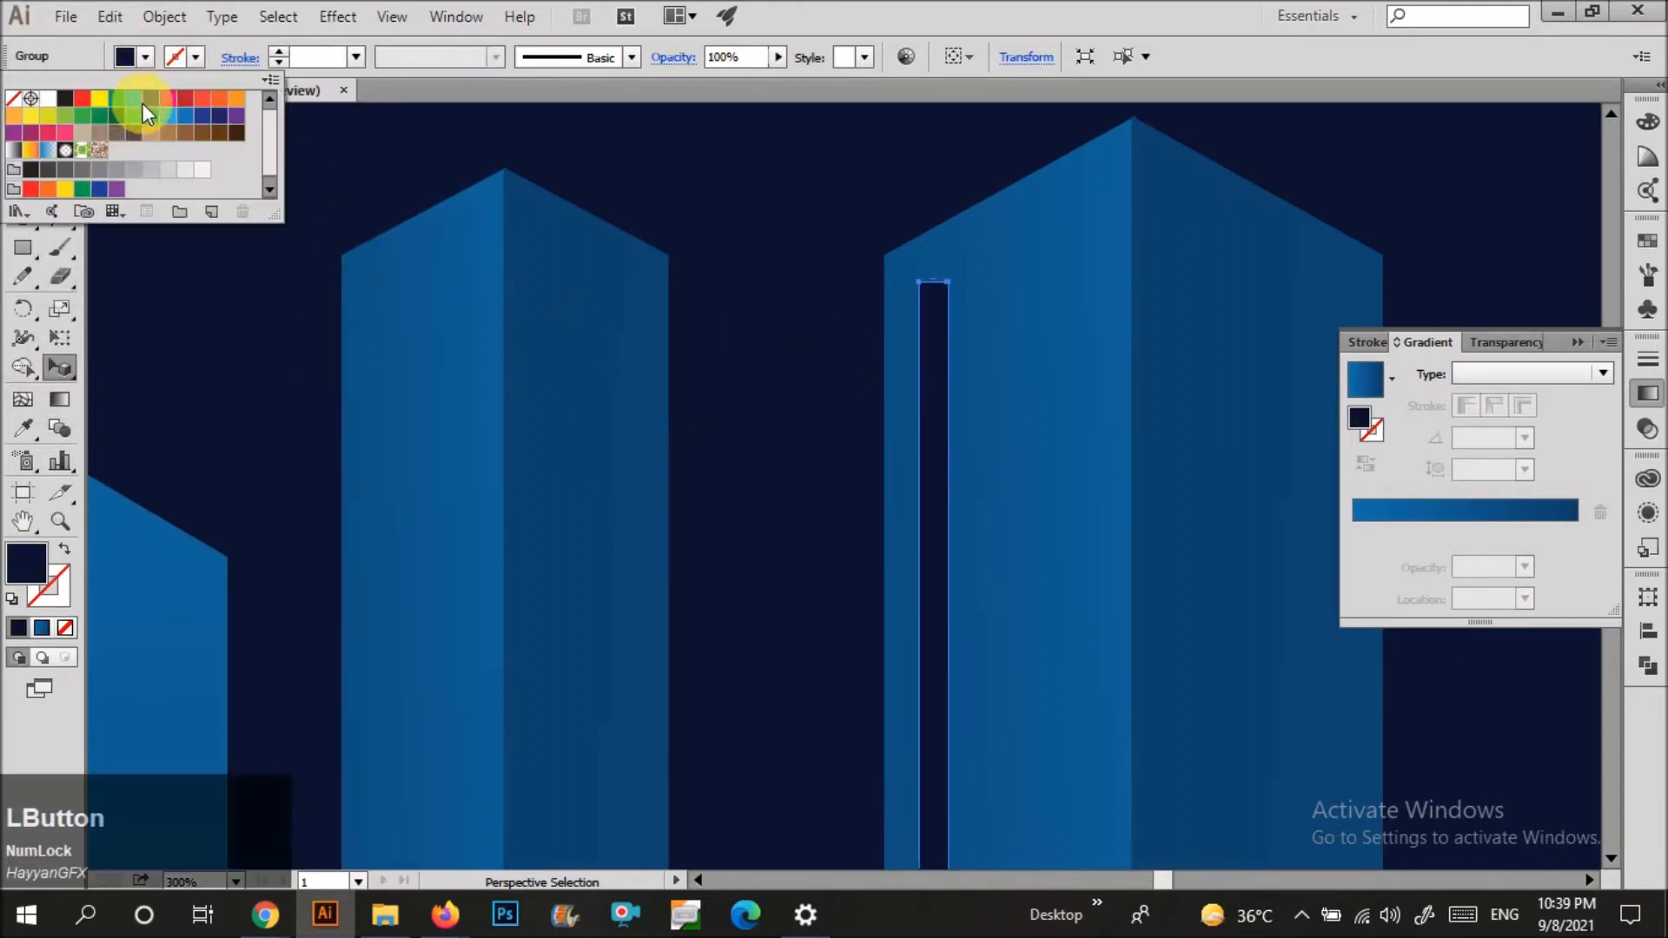
{"action": "left_click", "coordinate": [468, 412]}
{"action": "key", "text": "i"}
{"action": "left_click", "coordinate": [468, 417]}
{"action": "key", "text": "v"}
{"action": "left_click", "coordinate": [821, 417]}
{"action": "scroll", "coordinate": [816, 330], "scroll_direction": "down", "scroll_amount": 3}
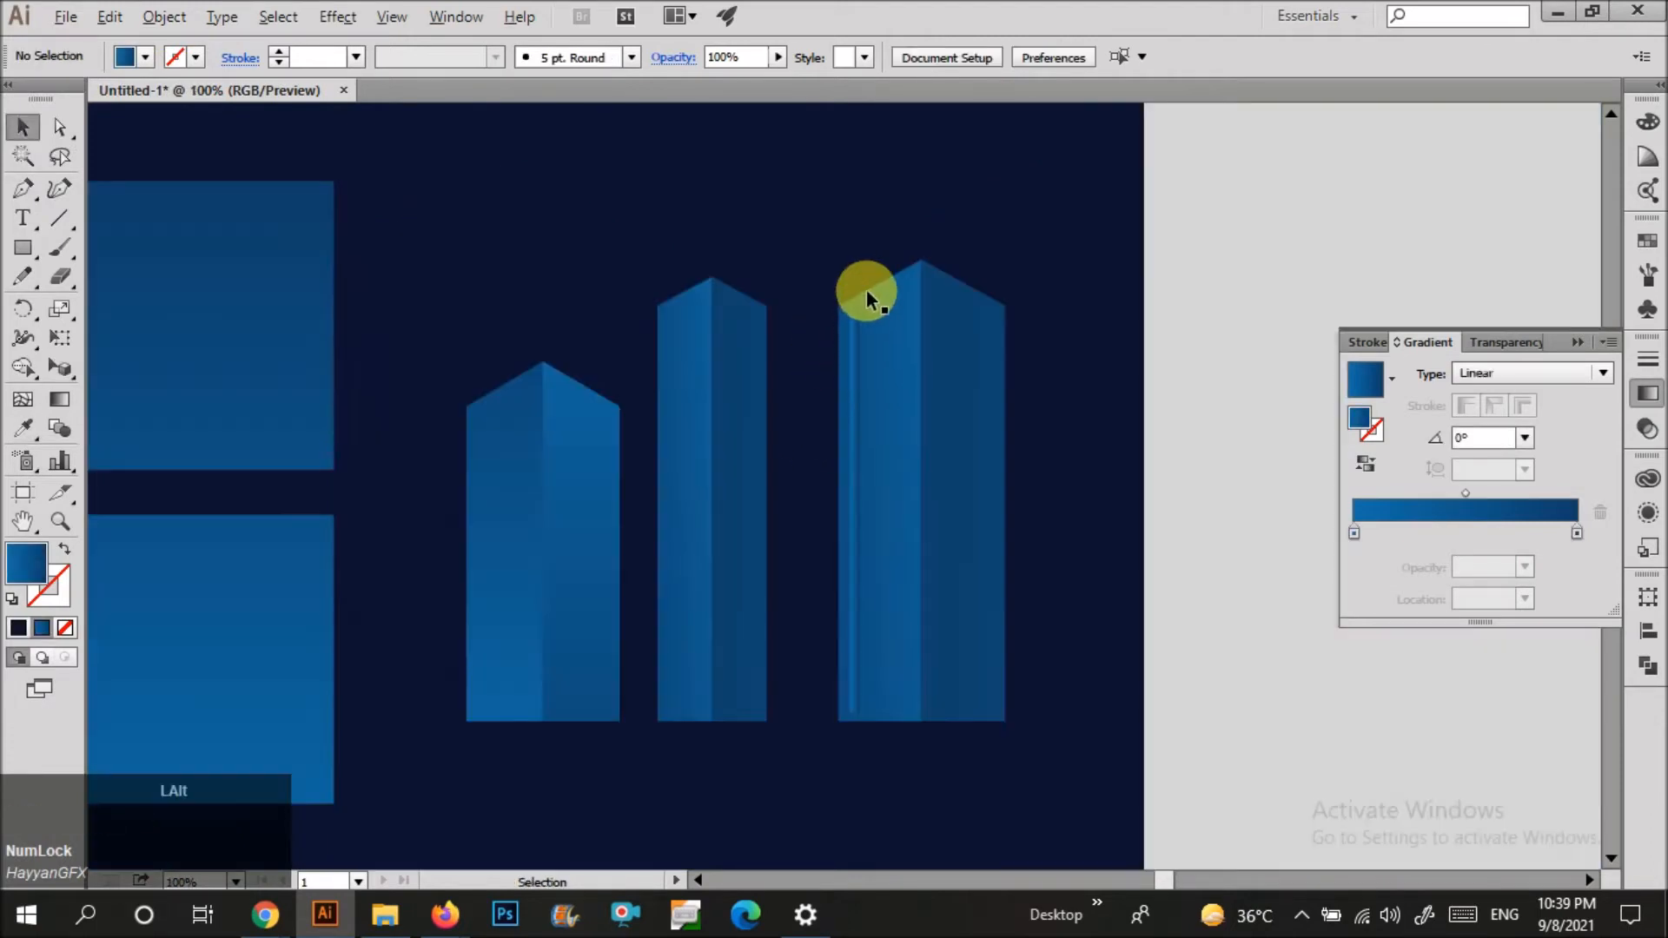
Make three evenly spaced copies of the gradient strip across the third tower's left face, stepping up along the roof slope.
{"action": "scroll", "coordinate": [866, 294], "scroll_direction": "up", "scroll_amount": 5}
{"action": "left_click_drag", "start_coordinate": [941, 403], "coordinate": [931, 403]}
{"action": "key", "text": "ctrl+d"}
{"action": "key", "text": "ctrl+d"}
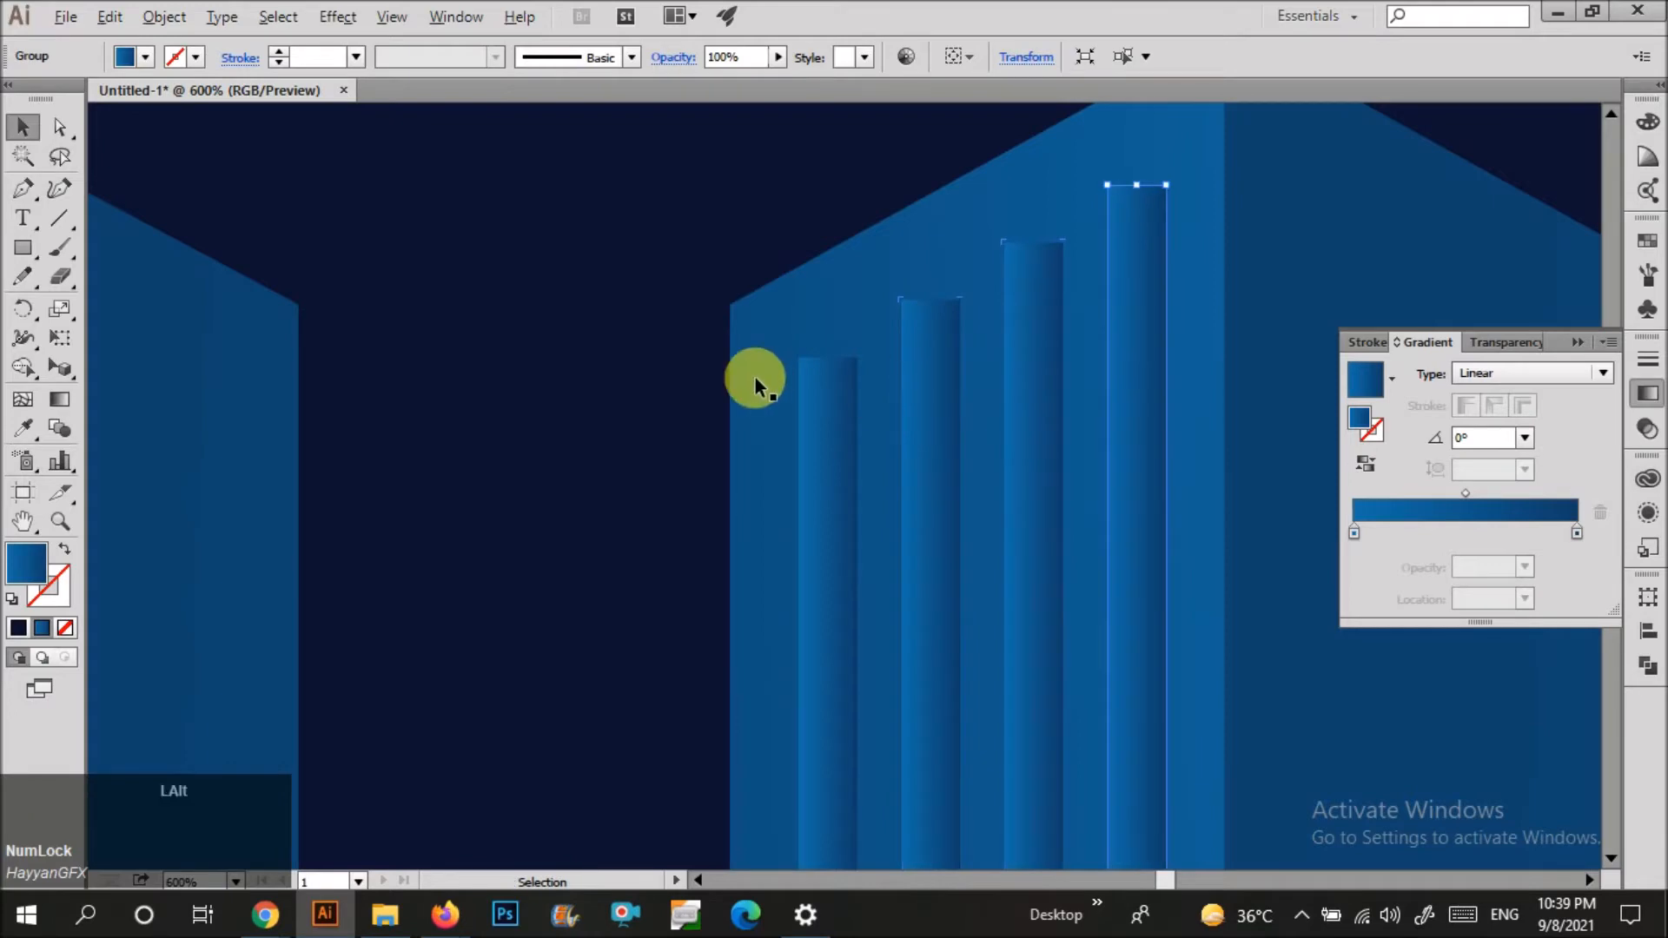
Select all four strips and shift them together slightly toward the outer edge of the left face.
{"action": "scroll", "coordinate": [754, 375], "scroll_direction": "down", "scroll_amount": 1}
{"action": "left_click", "coordinate": [945, 474], "text": "shift"}
{"action": "left_click", "coordinate": [874, 482], "text": "shift"}
{"action": "left_click", "coordinate": [820, 482], "text": "shift"}
{"action": "left_click_drag", "start_coordinate": [798, 486], "coordinate": [788, 488]}
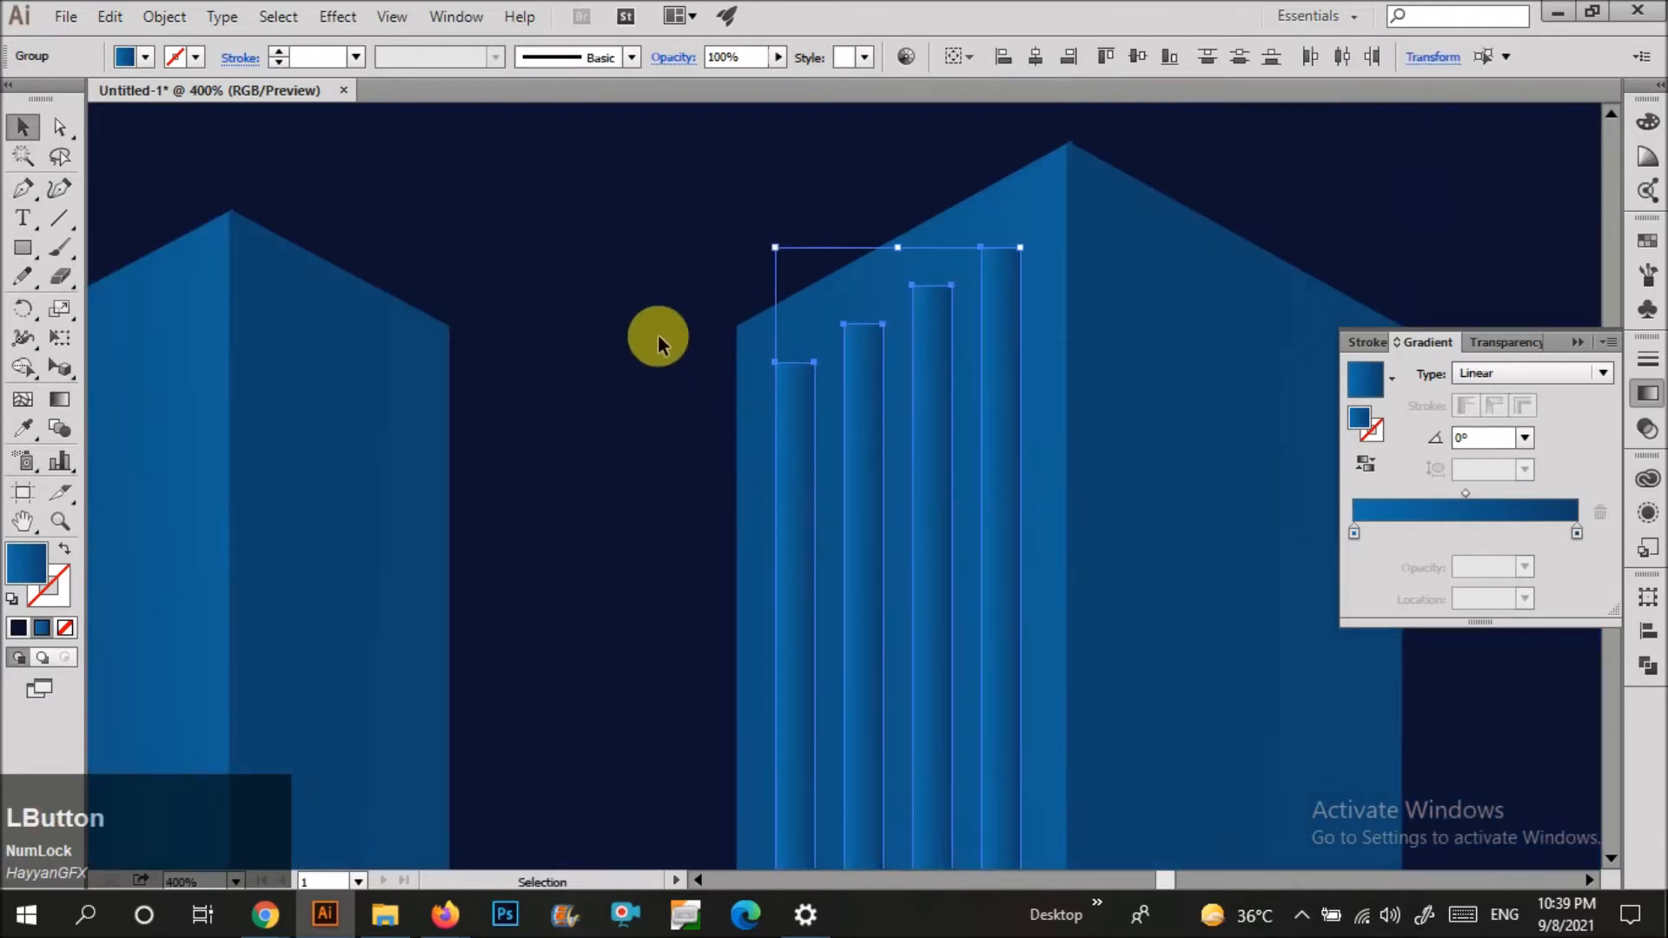
Draw a slanted Pen line across the upper ends of the strips, parallel to the roof edge.
{"action": "left_click", "coordinate": [705, 346]}
{"action": "key", "text": "p"}
{"action": "left_click", "coordinate": [1106, 220]}
{"action": "left_click", "coordinate": [694, 442]}
Cut off the strip ends above the slanted line with the Shape Builder so they follow the roof slope.
{"action": "key", "text": "v"}
{"action": "left_click", "coordinate": [794, 413], "text": "shift"}
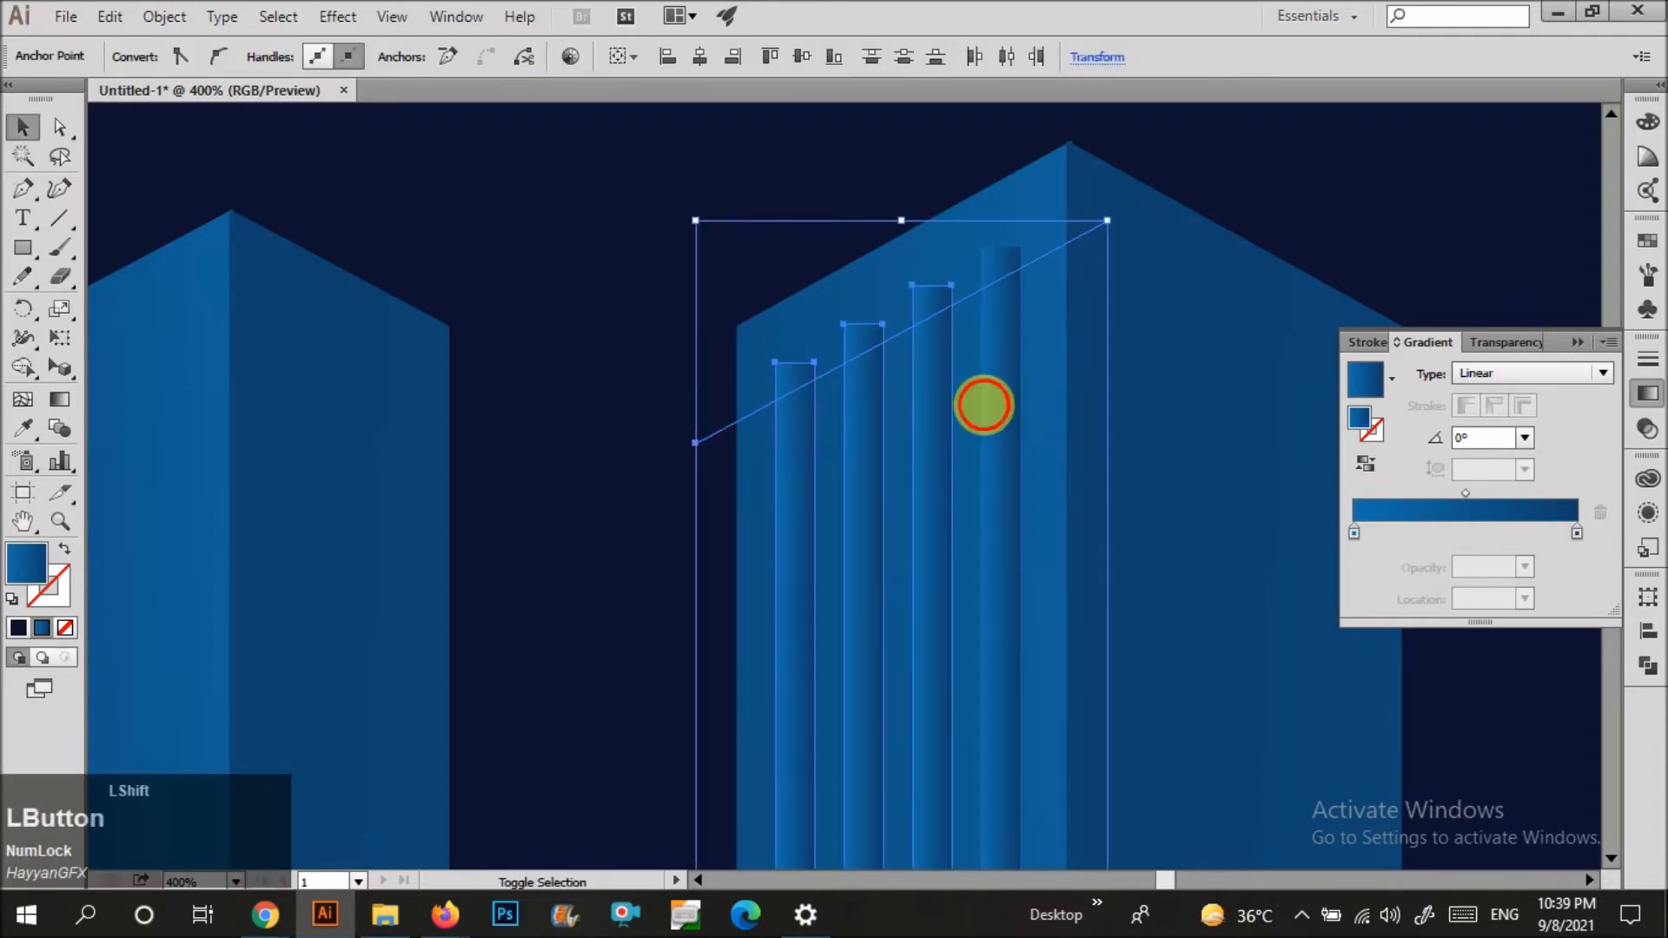
{"action": "mouse_move", "coordinate": [1053, 290]}
{"action": "left_mouse_down"}
{"action": "mouse_move", "coordinate": [1048, 240]}
{"action": "mouse_move", "coordinate": [968, 273]}
{"action": "left_mouse_up"}
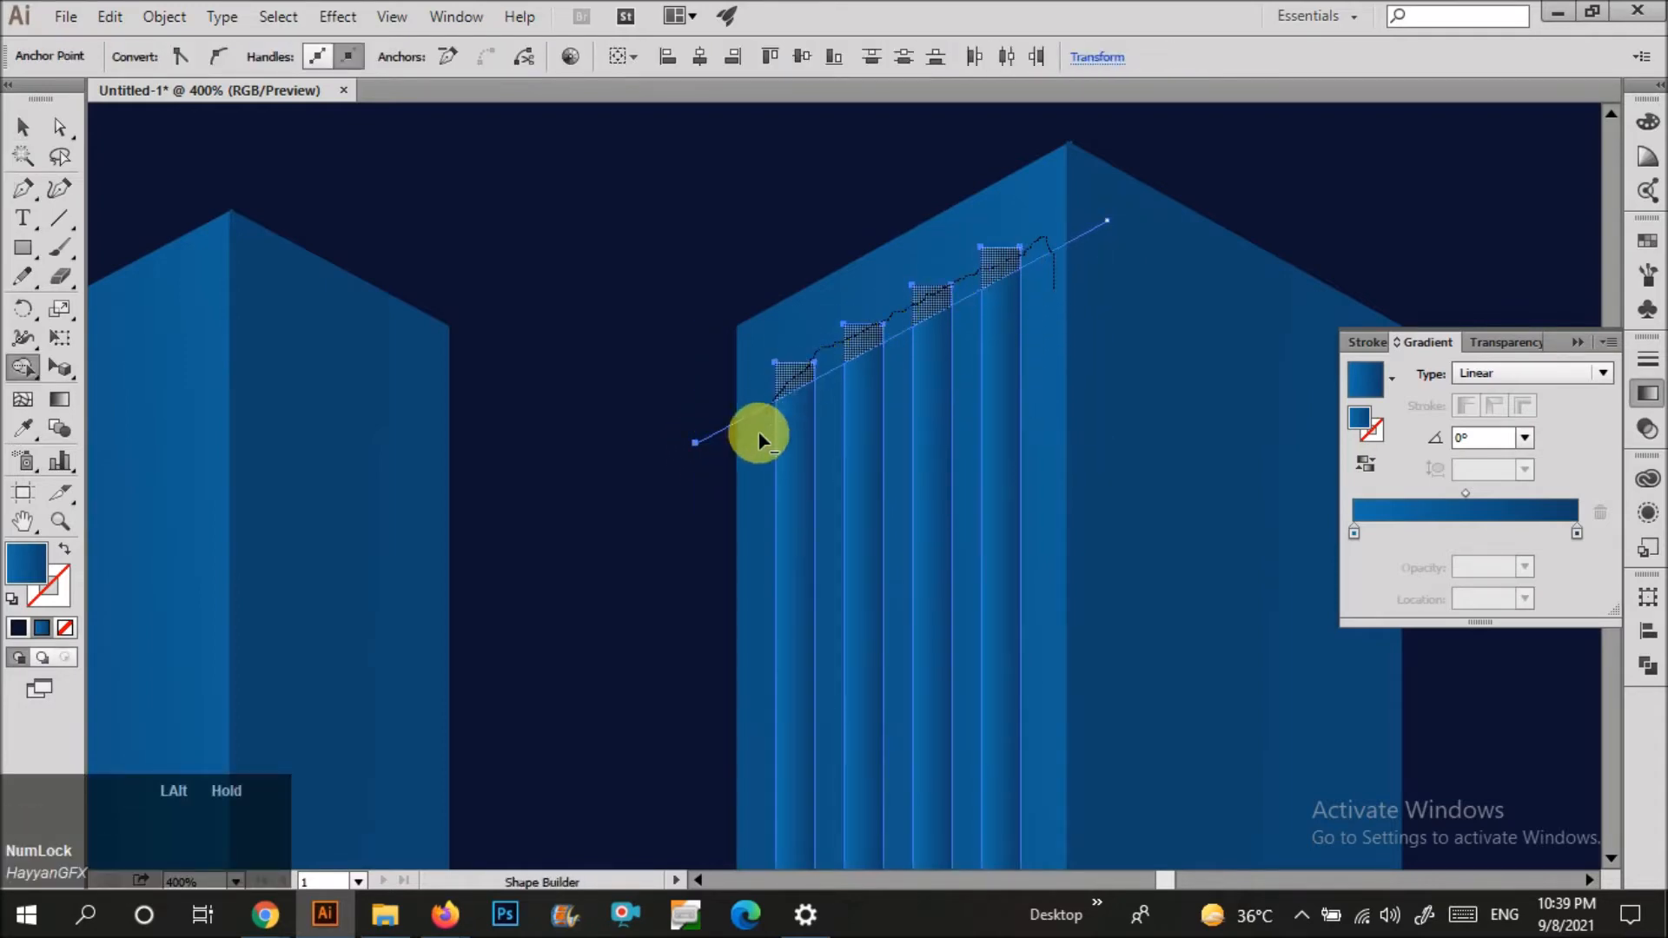
{"action": "left_click_drag", "start_coordinate": [942, 270], "coordinate": [964, 309]}
{"action": "key", "text": "v"}
{"action": "scroll", "coordinate": [767, 249], "scroll_direction": "down", "scroll_amount": 3}
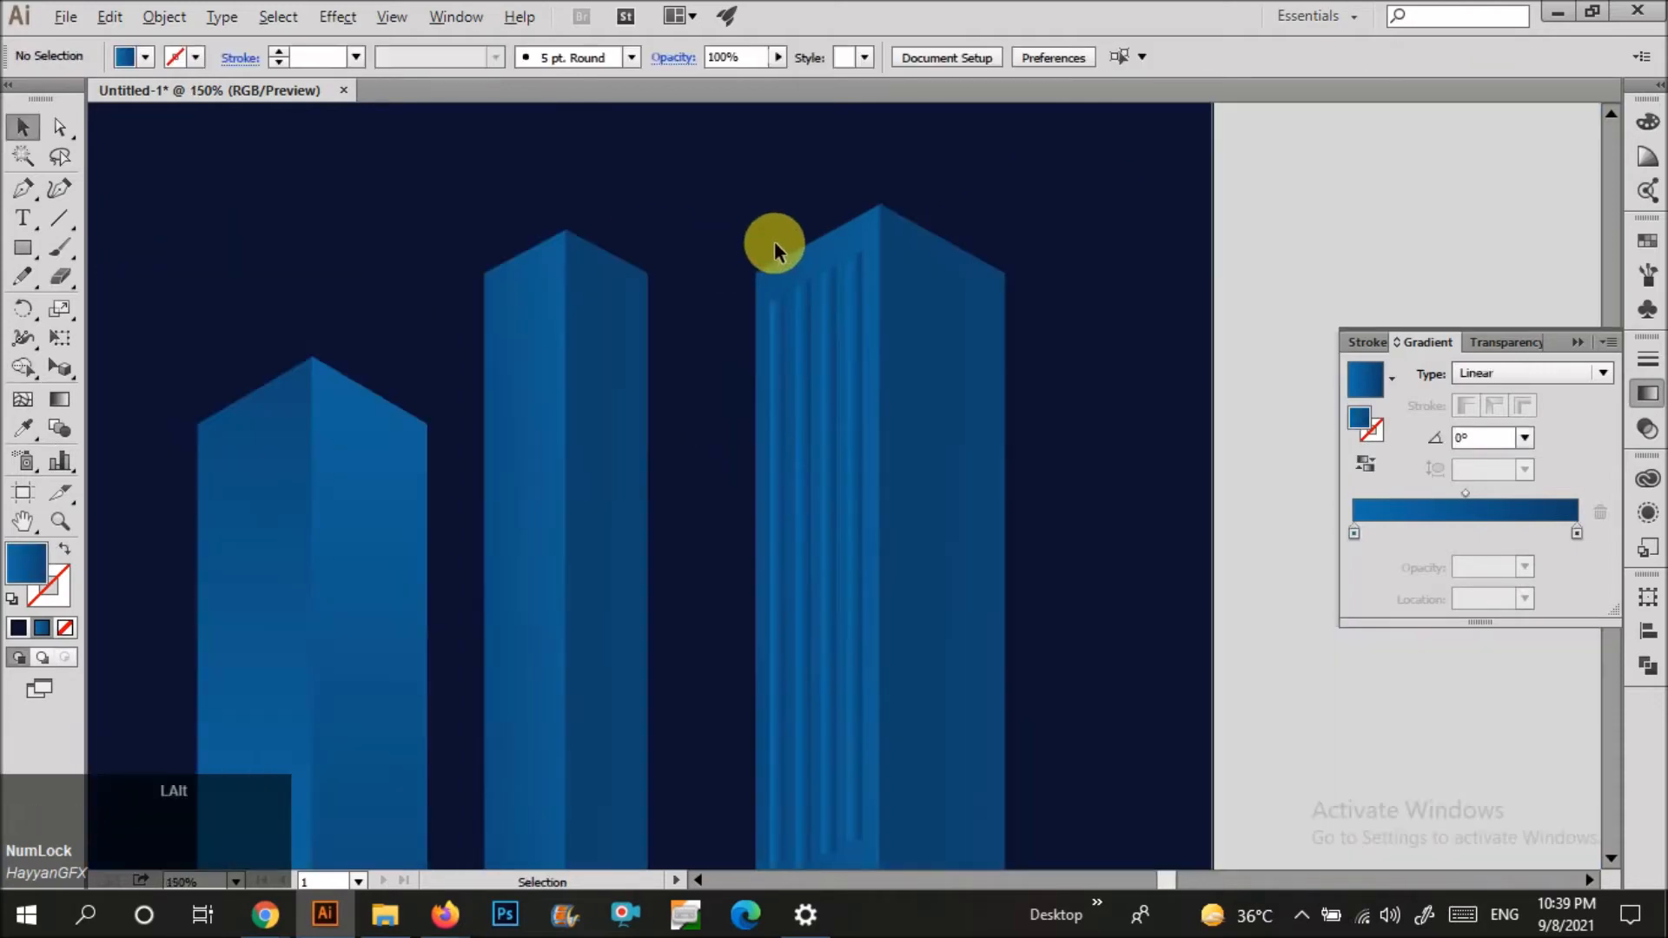
Redirect the gradient on the third tower's left face to about -173.3° so it darkens toward the outer edge.
{"action": "scroll", "coordinate": [773, 241], "scroll_direction": "down", "scroll_amount": 1}
{"action": "scroll", "coordinate": [870, 264], "scroll_direction": "up", "scroll_amount": 2}
{"action": "scroll", "coordinate": [1034, 346], "scroll_direction": "down", "scroll_amount": 1}
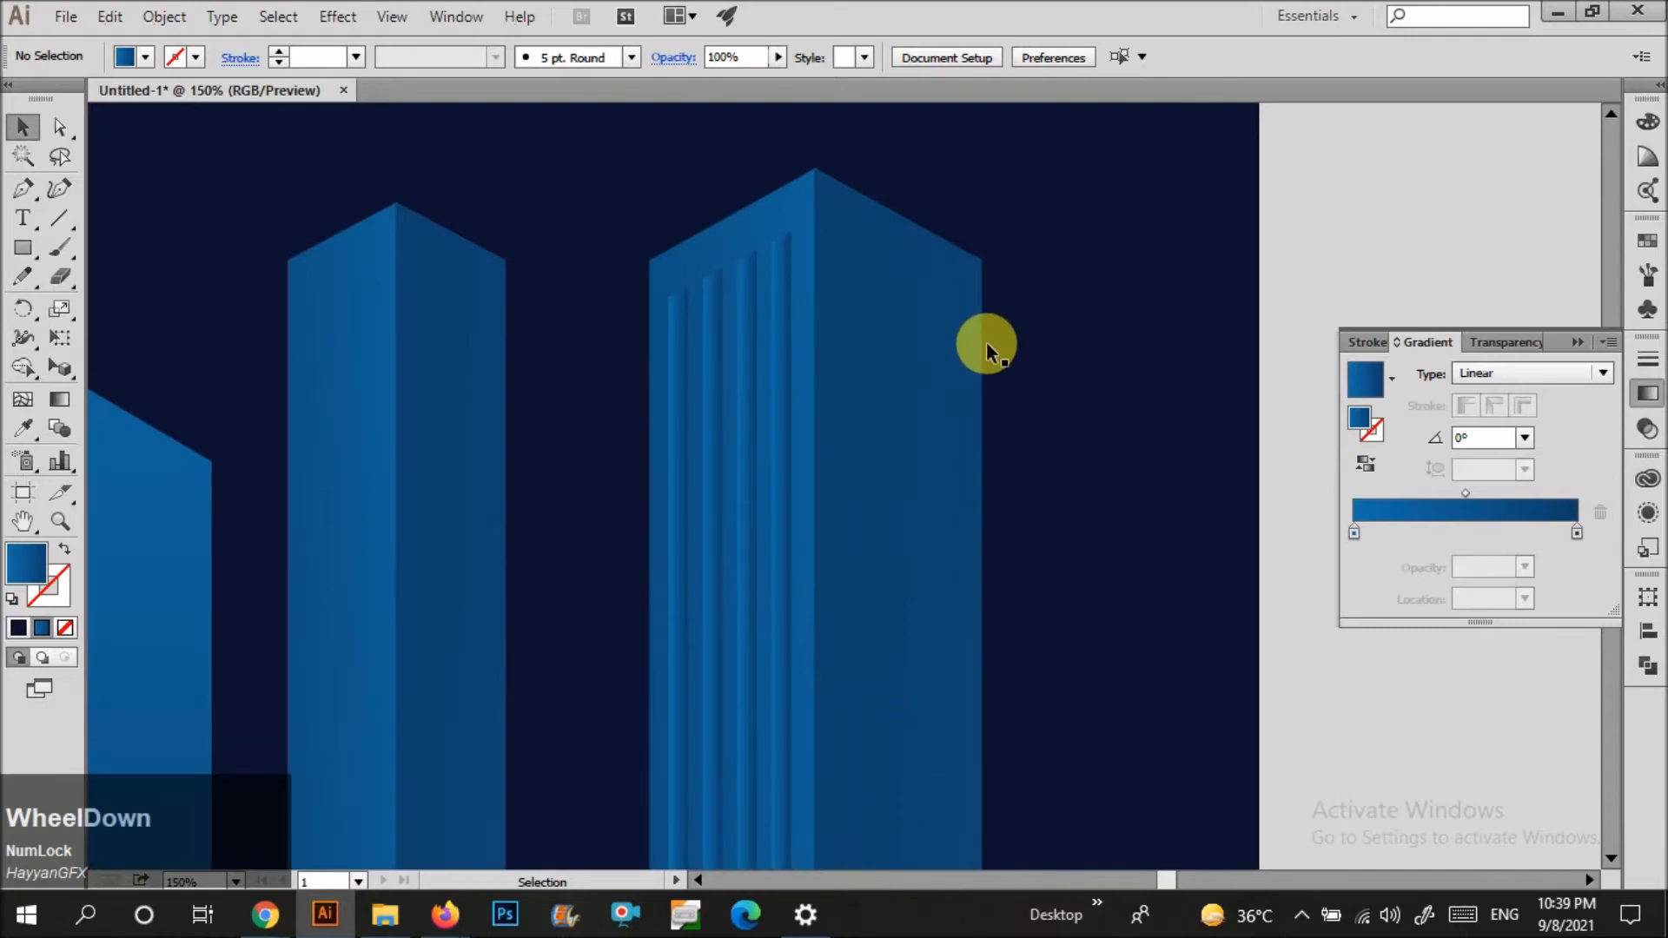
{"action": "left_click", "coordinate": [968, 352]}
{"action": "key", "text": "g"}
{"action": "left_click", "coordinate": [813, 417]}
{"action": "key", "text": "v"}
{"action": "left_click", "coordinate": [1045, 377]}
{"action": "left_click", "coordinate": [795, 262]}
{"action": "key", "text": "g"}
{"action": "left_click_drag", "start_coordinate": [799, 233], "coordinate": [819, 382]}
{"action": "left_click_drag", "start_coordinate": [1091, 630], "coordinate": [545, 565]}
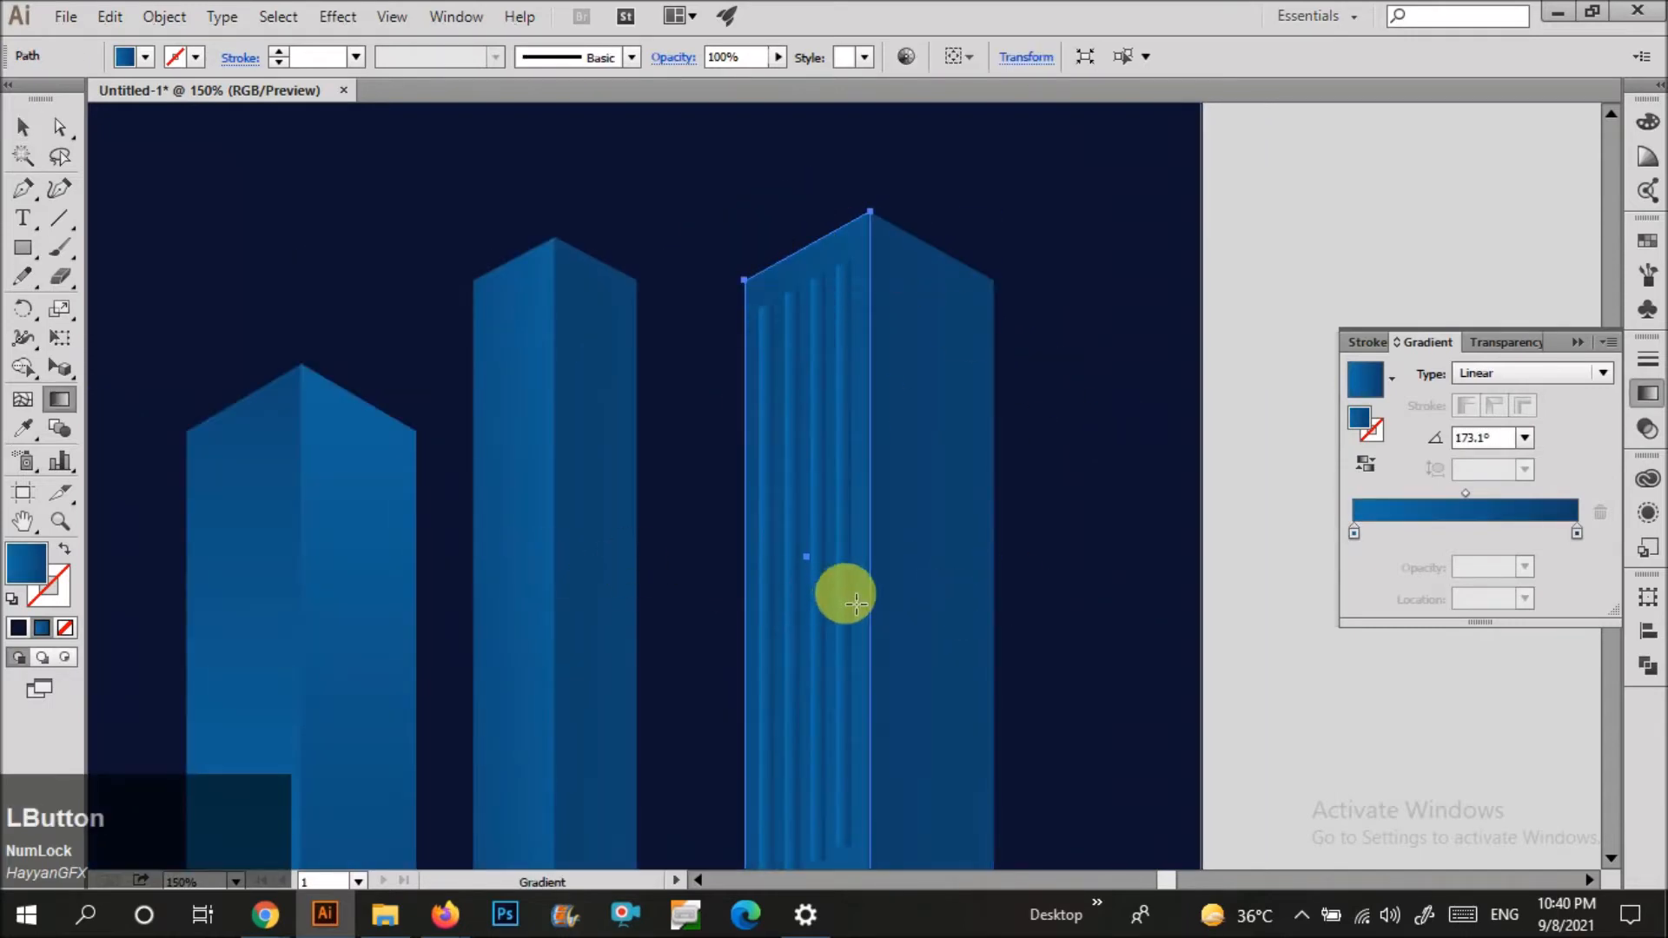
{"action": "left_click_drag", "start_coordinate": [856, 594], "coordinate": [743, 608]}
{"action": "key", "text": "v"}
{"action": "left_click", "coordinate": [1062, 545]}
Select all three towers and move them over the lower two panels.
{"action": "scroll", "coordinate": [1061, 545], "scroll_direction": "down", "scroll_amount": 1}
{"action": "left_click", "coordinate": [867, 295]}
{"action": "left_click_drag", "start_coordinate": [850, 305], "coordinate": [1070, 748]}
{"action": "left_click", "coordinate": [1105, 604]}
{"action": "scroll", "coordinate": [1105, 605], "scroll_direction": "down", "scroll_amount": 1}
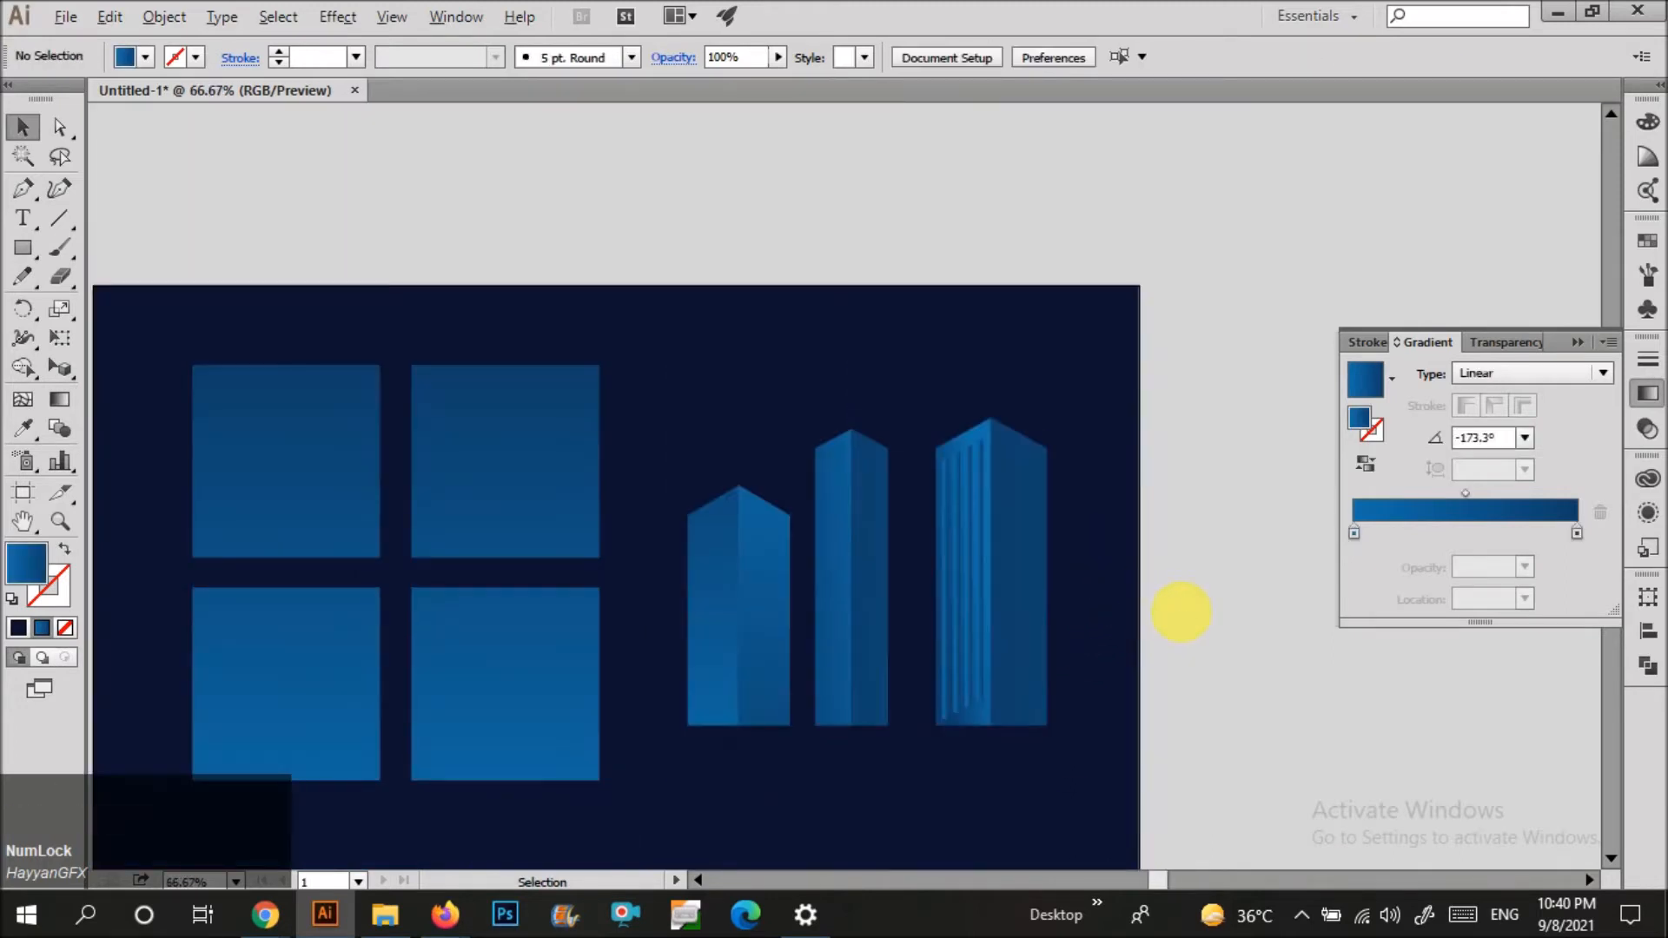
{"action": "scroll", "coordinate": [816, 584], "scroll_direction": "down", "scroll_amount": 2}
{"action": "scroll", "coordinate": [1129, 685], "scroll_direction": "up", "scroll_amount": 3}
{"action": "scroll", "coordinate": [1127, 454], "scroll_direction": "down", "scroll_amount": 2}
{"action": "left_click_drag", "start_coordinate": [1127, 383], "coordinate": [926, 634]}
{"action": "left_click_drag", "start_coordinate": [852, 443], "coordinate": [842, 545]}
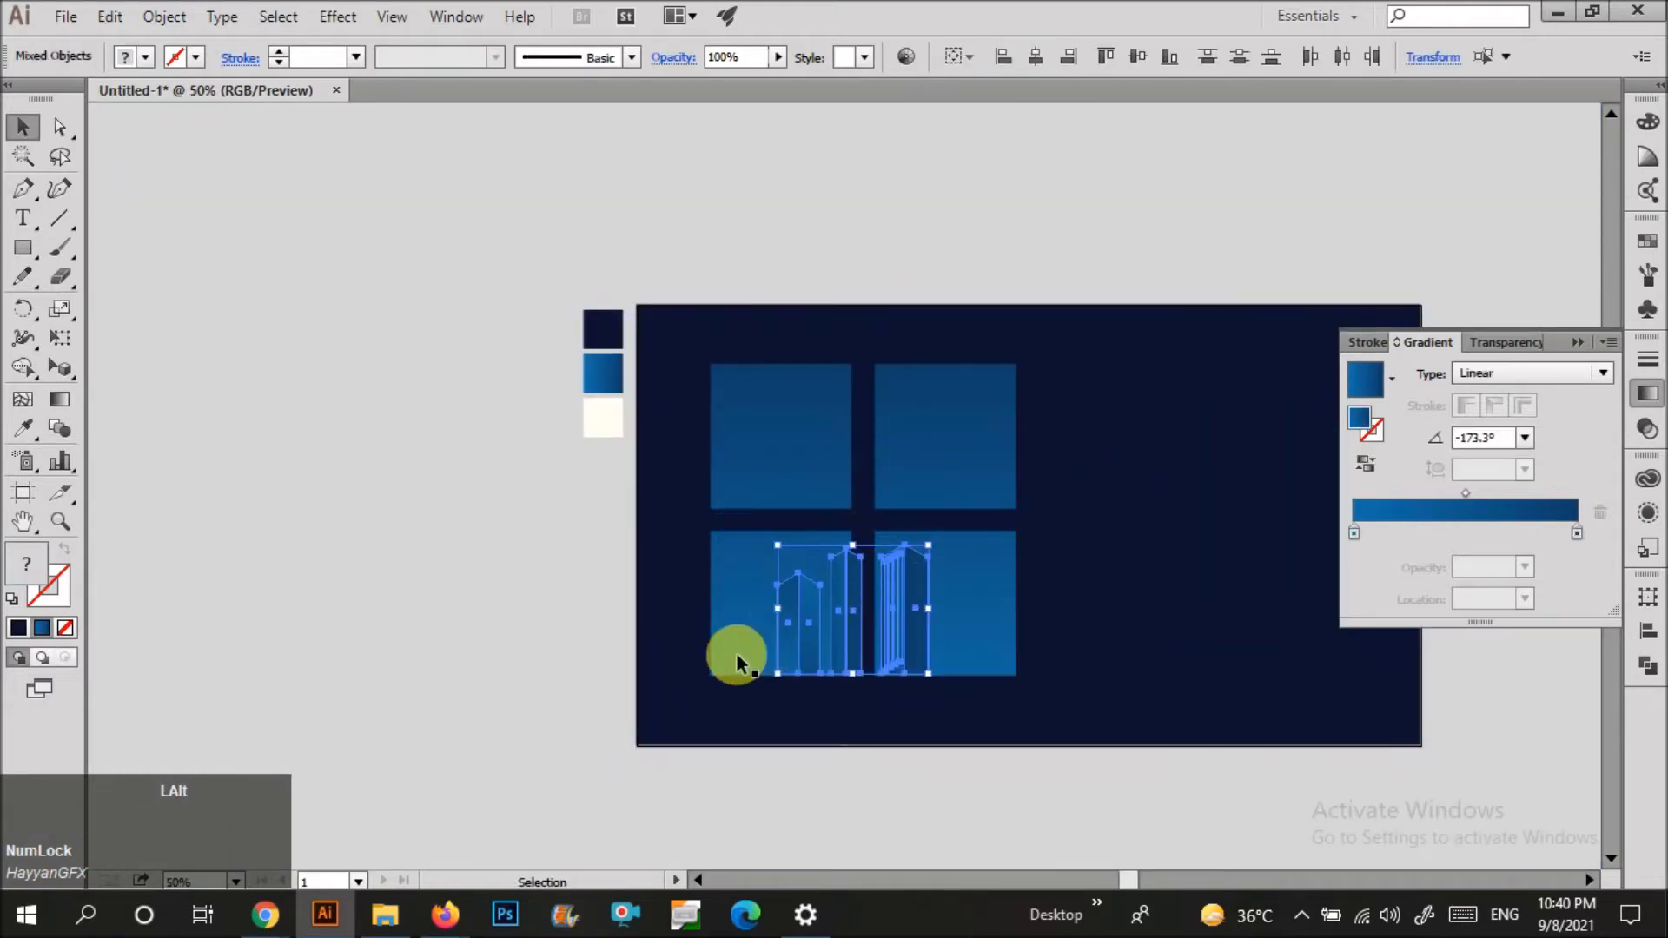
Move the short tower to the outer edge of the lower-left panel and group the two faces of the tall tower.
{"action": "left_click", "coordinate": [736, 655]}
{"action": "scroll", "coordinate": [804, 654], "scroll_direction": "up", "scroll_amount": 3}
{"action": "left_click_drag", "start_coordinate": [860, 653], "coordinate": [658, 662]}
{"action": "left_click_drag", "start_coordinate": [1012, 643], "coordinate": [846, 656]}
{"action": "key", "text": "ctrl+z"}
{"action": "left_click", "coordinate": [957, 544], "text": "shift"}
{"action": "key", "text": "ctrl+g"}
Move the tall tower and the striped tower left, closer to the short tower.
{"action": "left_click", "coordinate": [1150, 586]}
{"action": "left_click_drag", "start_coordinate": [997, 595], "coordinate": [796, 611]}
{"action": "left_click_drag", "start_coordinate": [1184, 622], "coordinate": [1023, 623]}
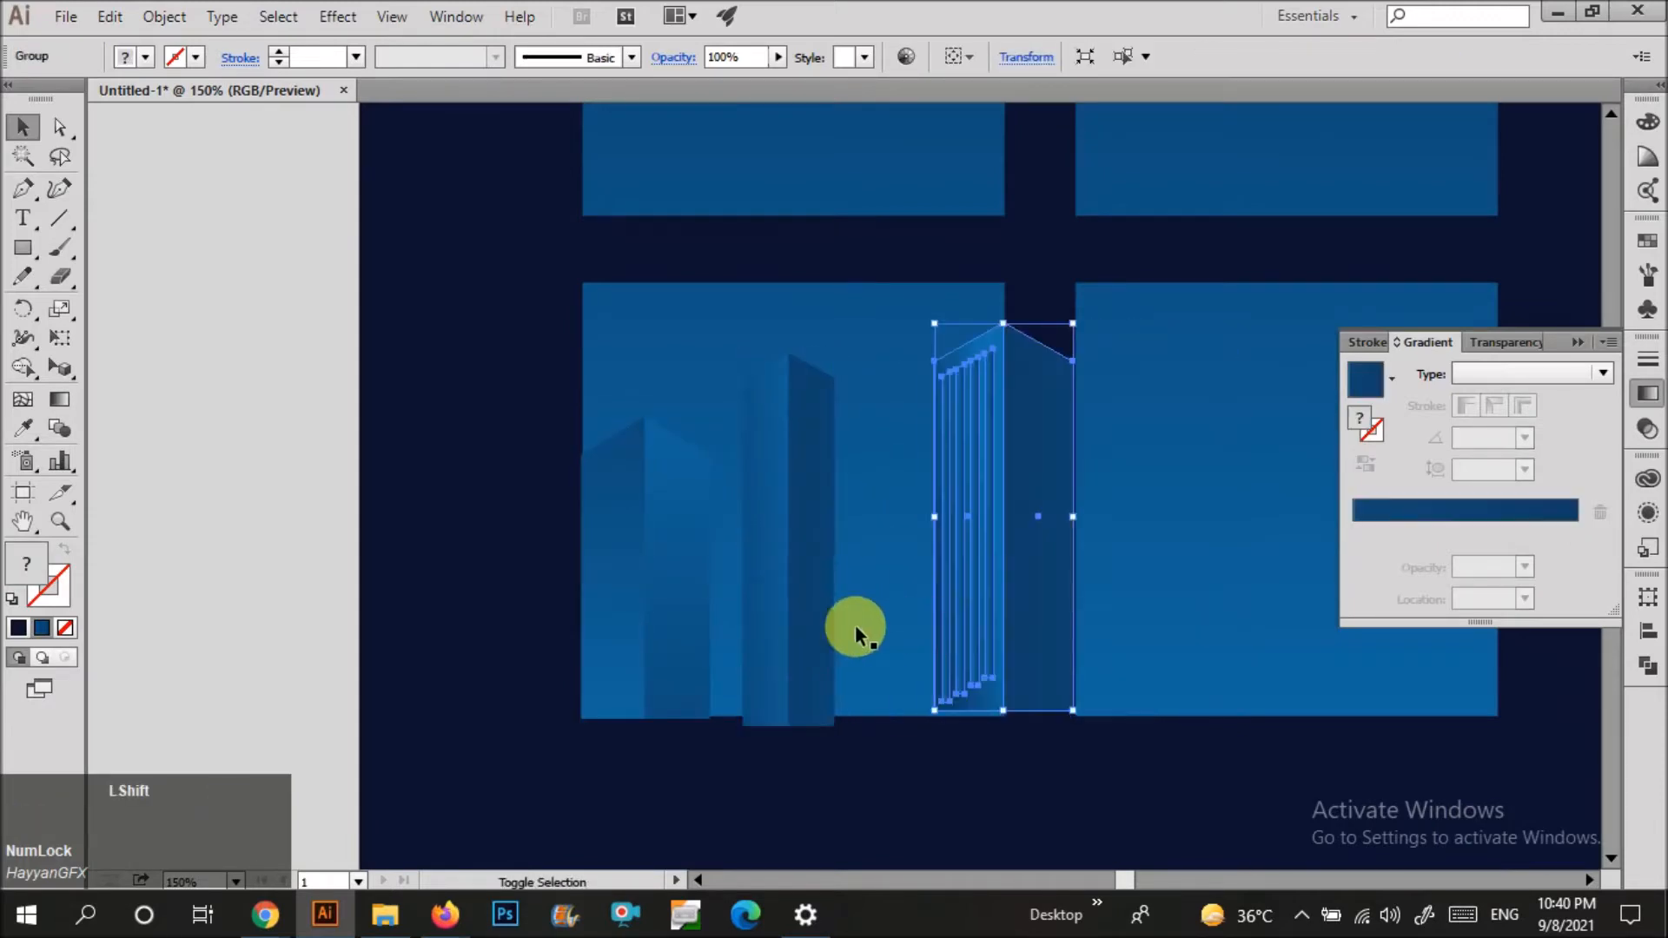
Open Recolor Artwork for all three towers and switch to the color wheel editing mode with the harmony colors linked.
{"action": "left_click", "coordinate": [812, 624], "text": "shift"}
{"action": "left_click", "coordinate": [651, 622], "text": "shift"}
{"action": "left_click", "coordinate": [905, 57]}
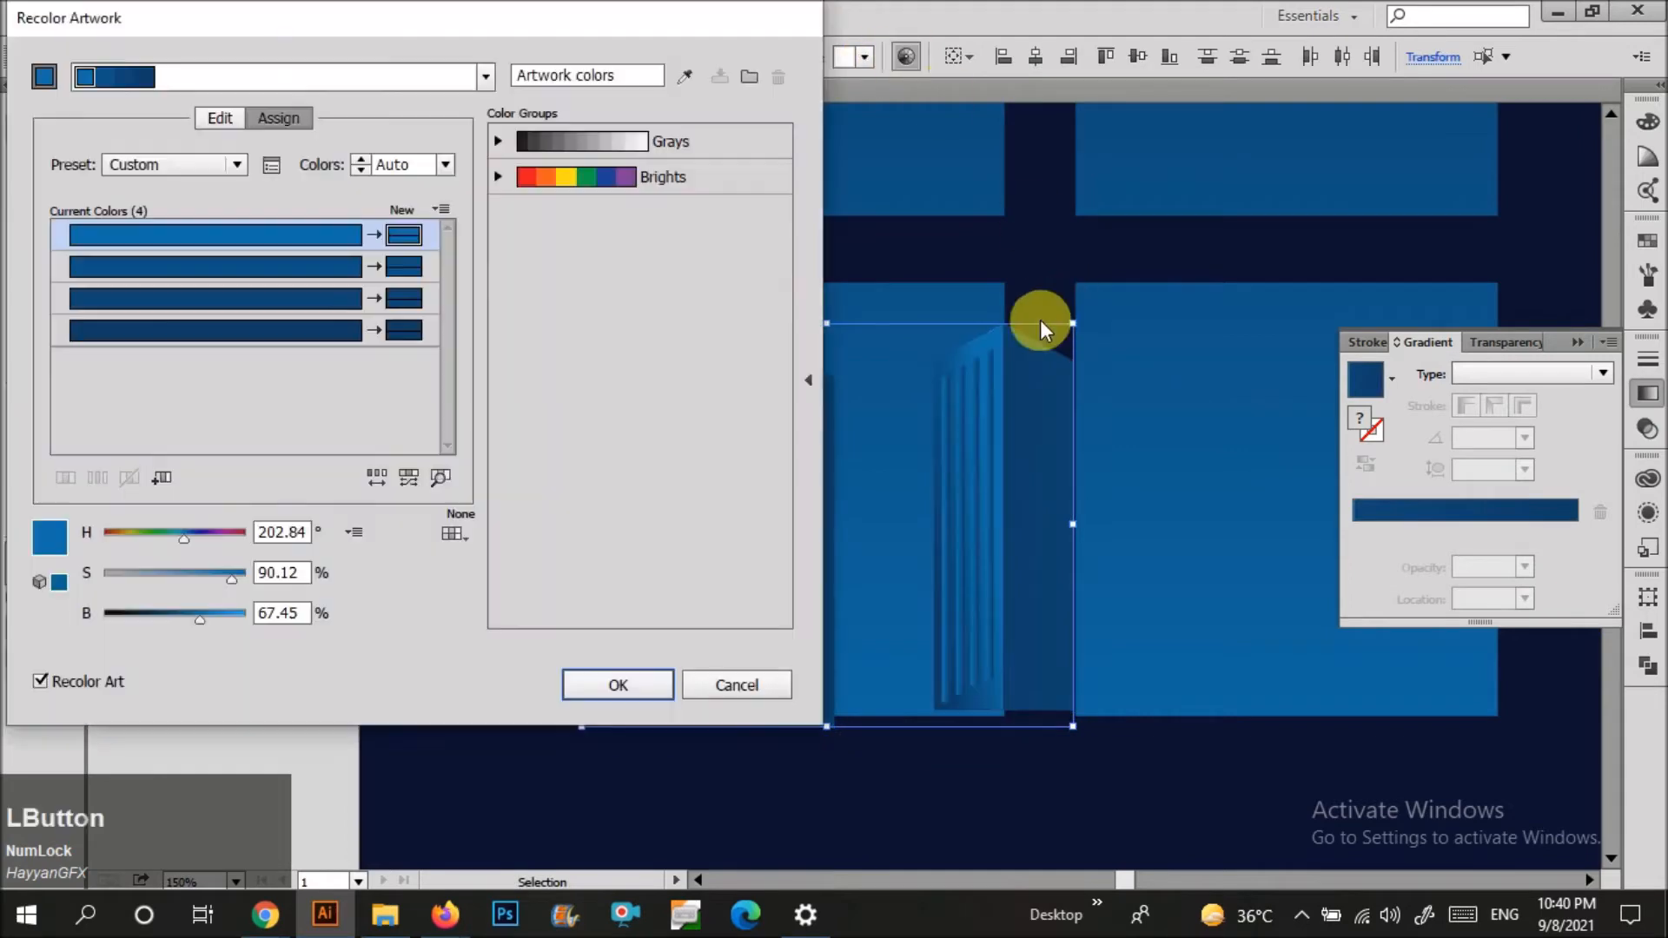
{"action": "left_click_drag", "start_coordinate": [295, 30], "coordinate": [1163, 40]}
{"action": "left_click", "coordinate": [1088, 128]}
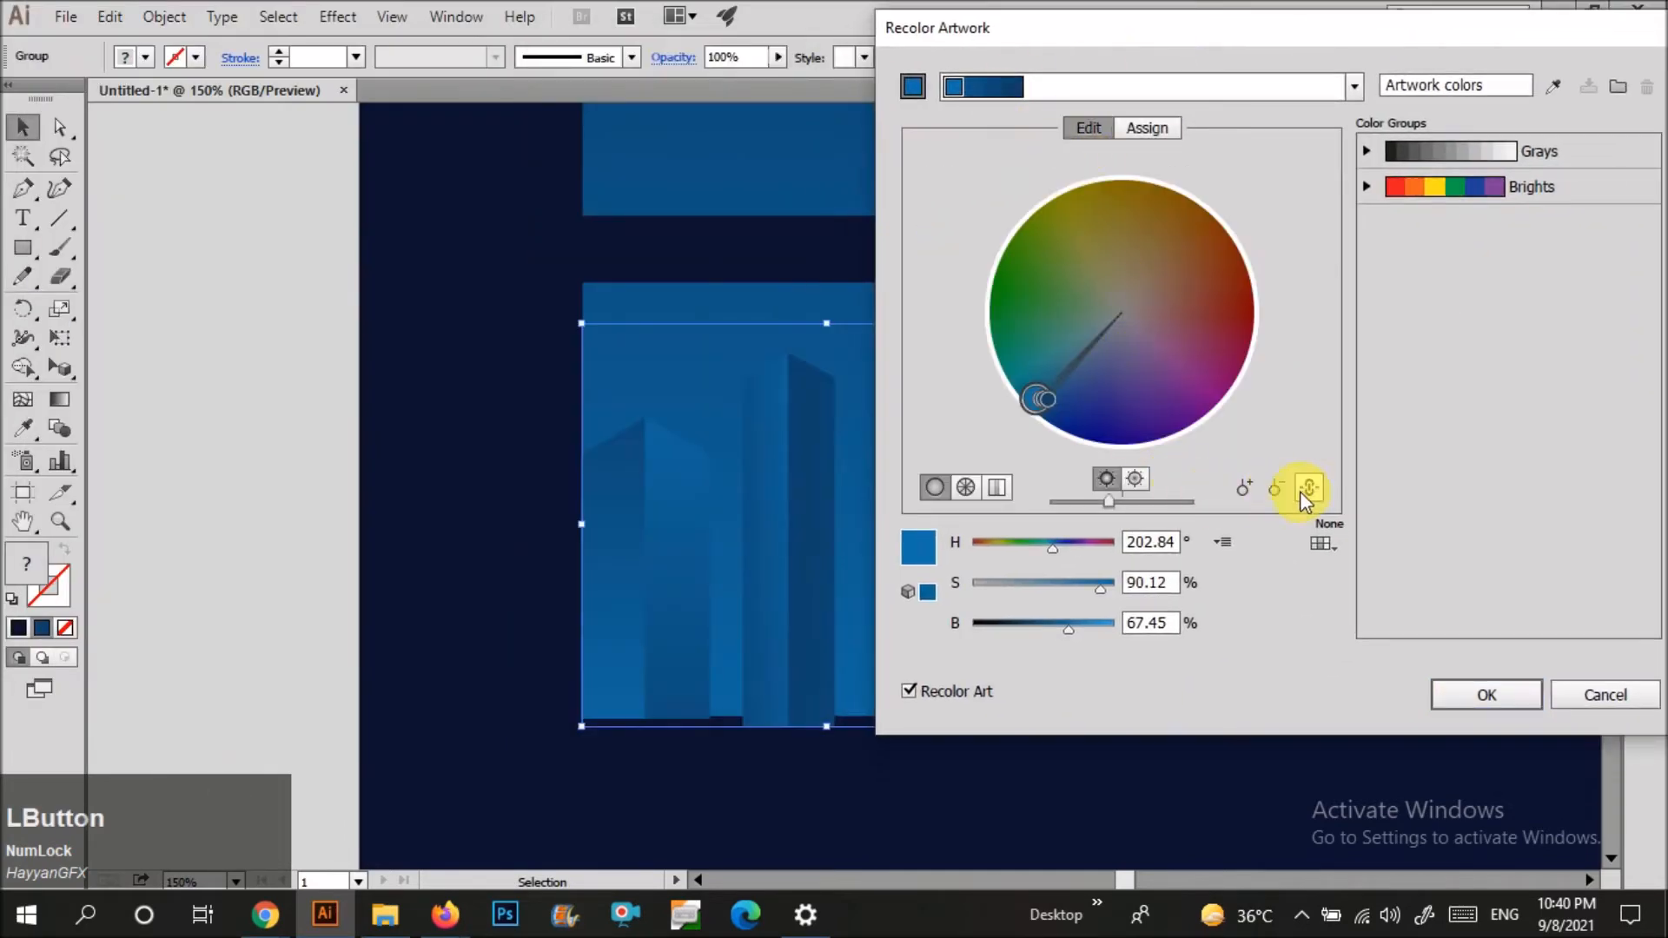
Recolor the towers a lighter blue by lowering the saturation and raising the brightness of the linked colors, and apply it.
{"action": "left_click_drag", "start_coordinate": [1070, 582], "coordinate": [1089, 626]}
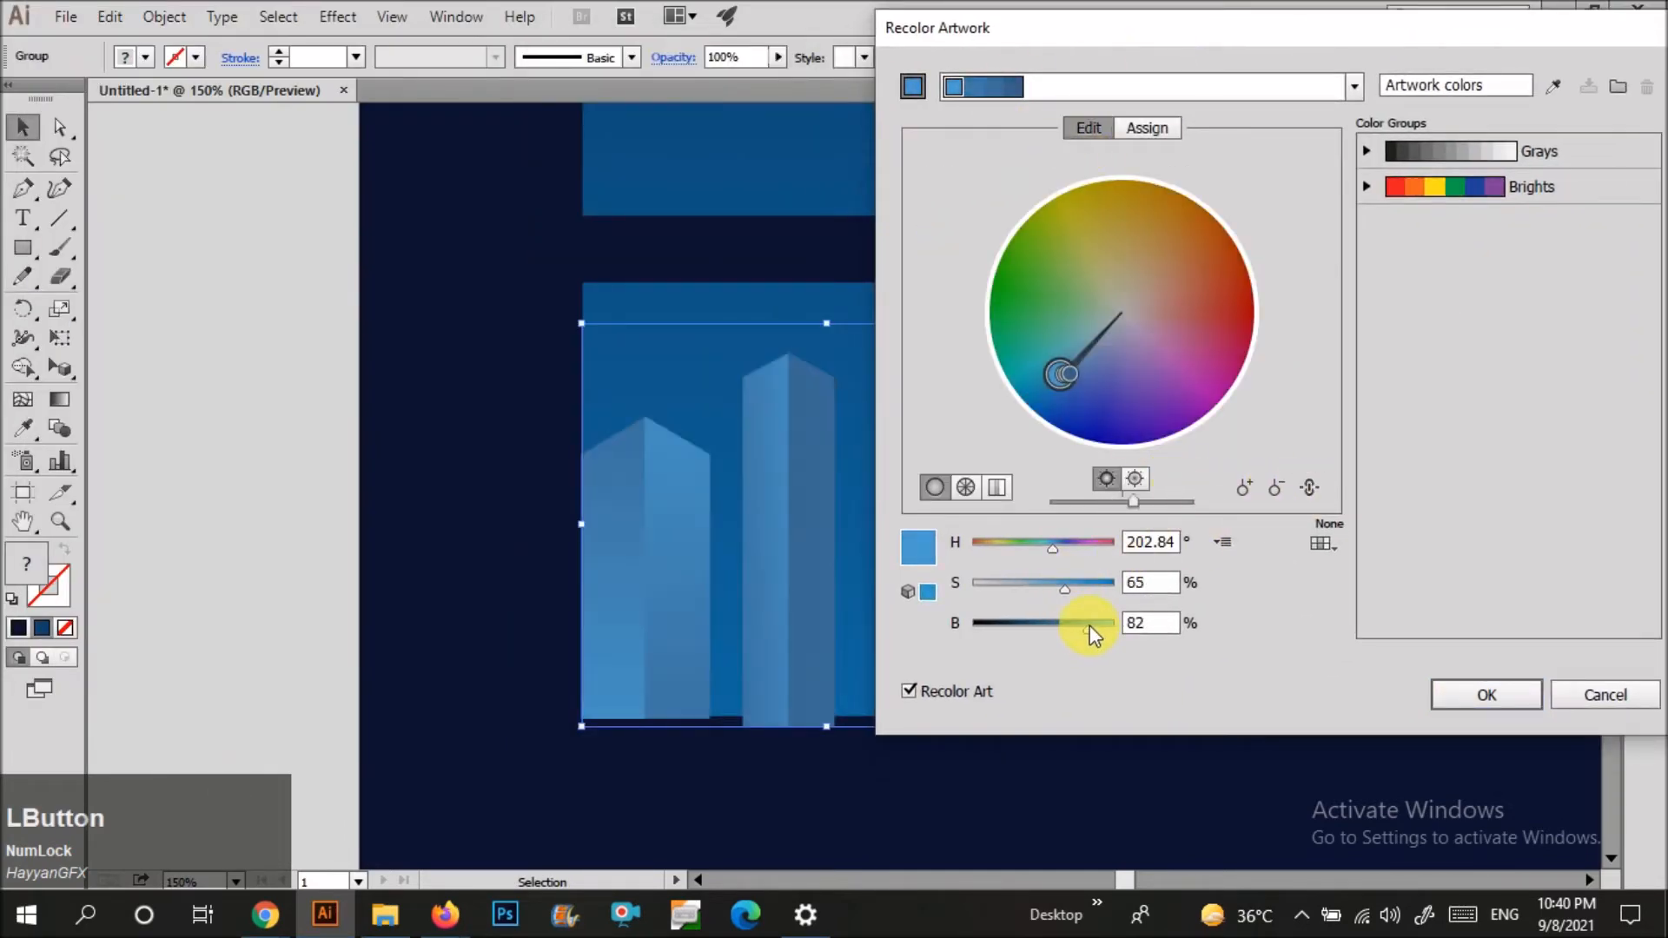
{"action": "left_click", "coordinate": [1084, 591]}
{"action": "left_click", "coordinate": [1088, 590]}
{"action": "left_click", "coordinate": [1113, 622]}
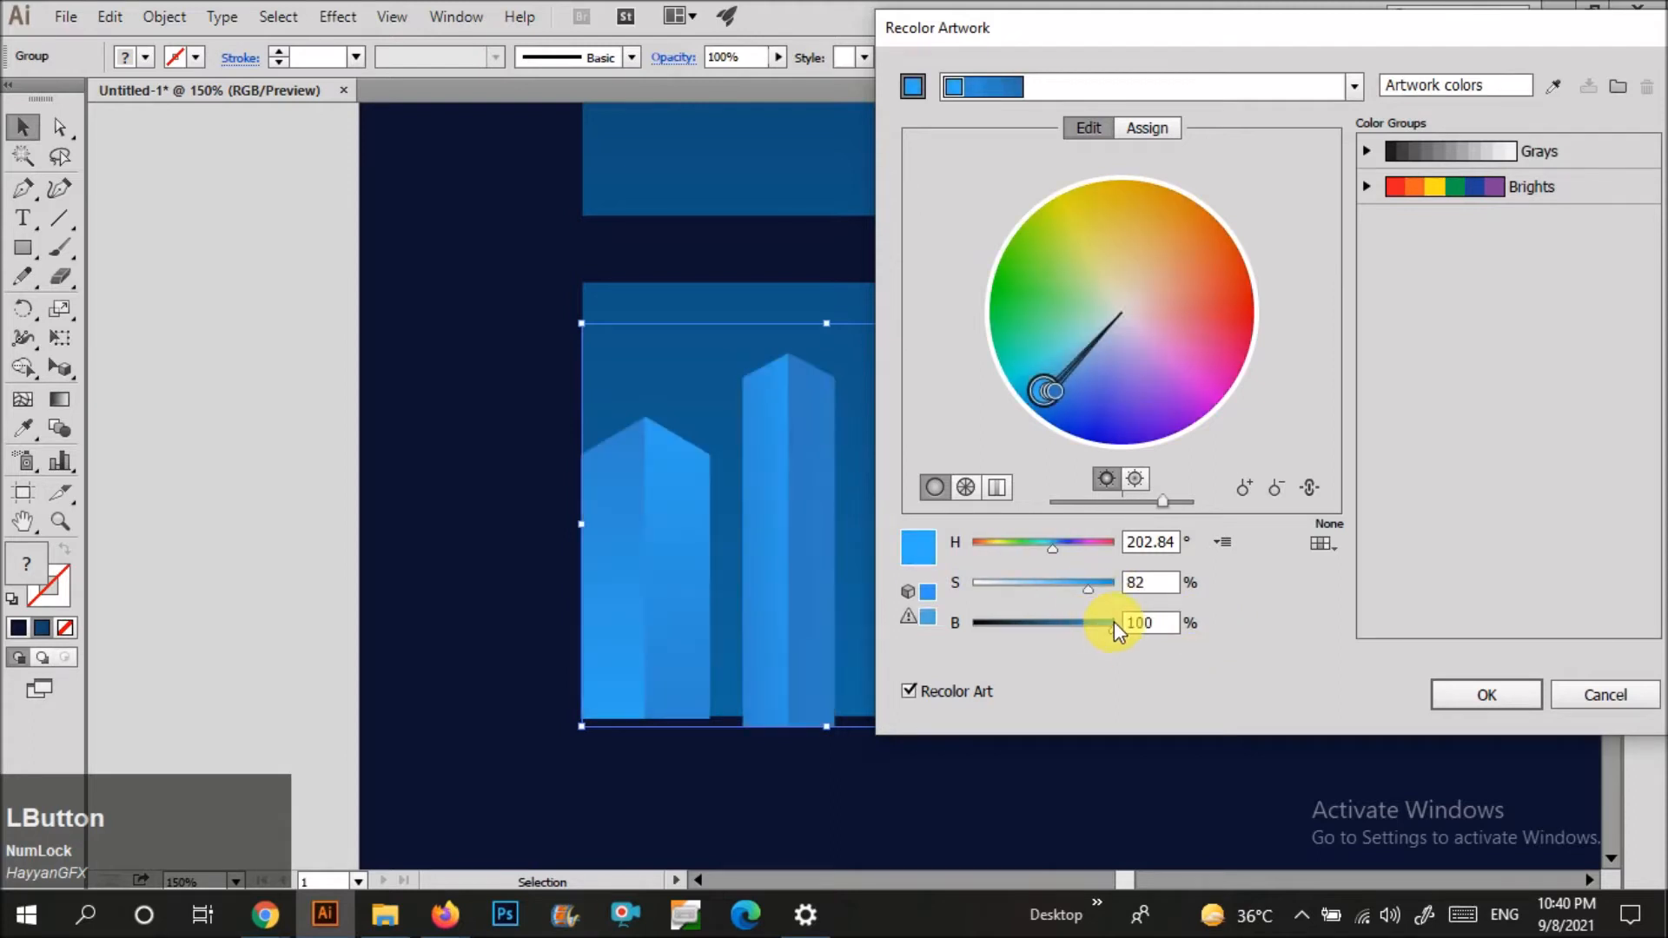
{"action": "mouse_move", "coordinate": [1103, 622]}
{"action": "left_mouse_down"}
{"action": "mouse_move", "coordinate": [1079, 625]}
{"action": "mouse_move", "coordinate": [1100, 632]}
{"action": "left_mouse_up"}
{"action": "left_click", "coordinate": [1077, 589]}
{"action": "left_click", "coordinate": [1486, 694]}
Scale down the short tower, keeping its base near the lower edge of the panel.
{"action": "key", "text": "v"}
{"action": "left_click", "coordinate": [366, 512]}
{"action": "left_click", "coordinate": [639, 423]}
{"action": "left_click_drag", "start_coordinate": [645, 417], "coordinate": [647, 477]}
{"action": "left_click", "coordinate": [721, 561]}
Move the tall tower slightly left and place the striped tower close beside it, a little lower.
{"action": "left_click", "coordinate": [792, 615]}
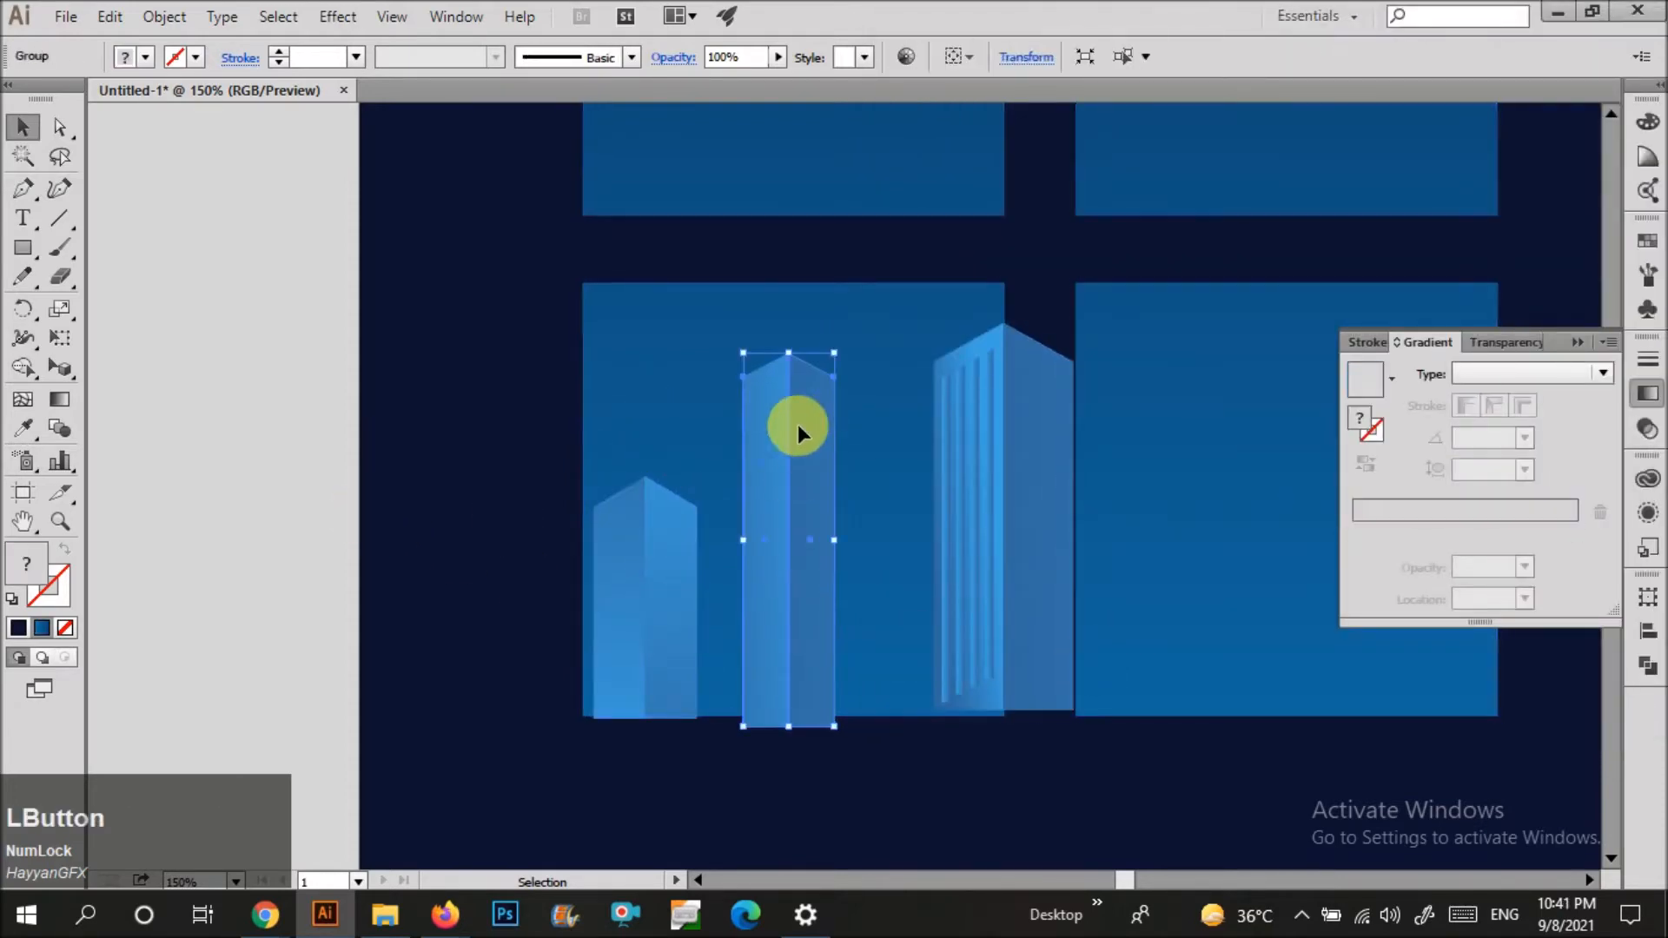
{"action": "left_click", "coordinate": [798, 252]}
{"action": "left_click_drag", "start_coordinate": [799, 530], "coordinate": [781, 530]}
{"action": "left_click", "coordinate": [373, 492]}
{"action": "left_click_drag", "start_coordinate": [936, 565], "coordinate": [894, 650]}
{"action": "left_click", "coordinate": [363, 577]}
Add two tower copies to the lower-right panel: a tall narrow one set low and a slightly wider, shorter one beside it.
{"action": "left_click_drag", "start_coordinate": [1146, 724], "coordinate": [1143, 738]}
{"action": "key", "text": "ctrl+minus"}
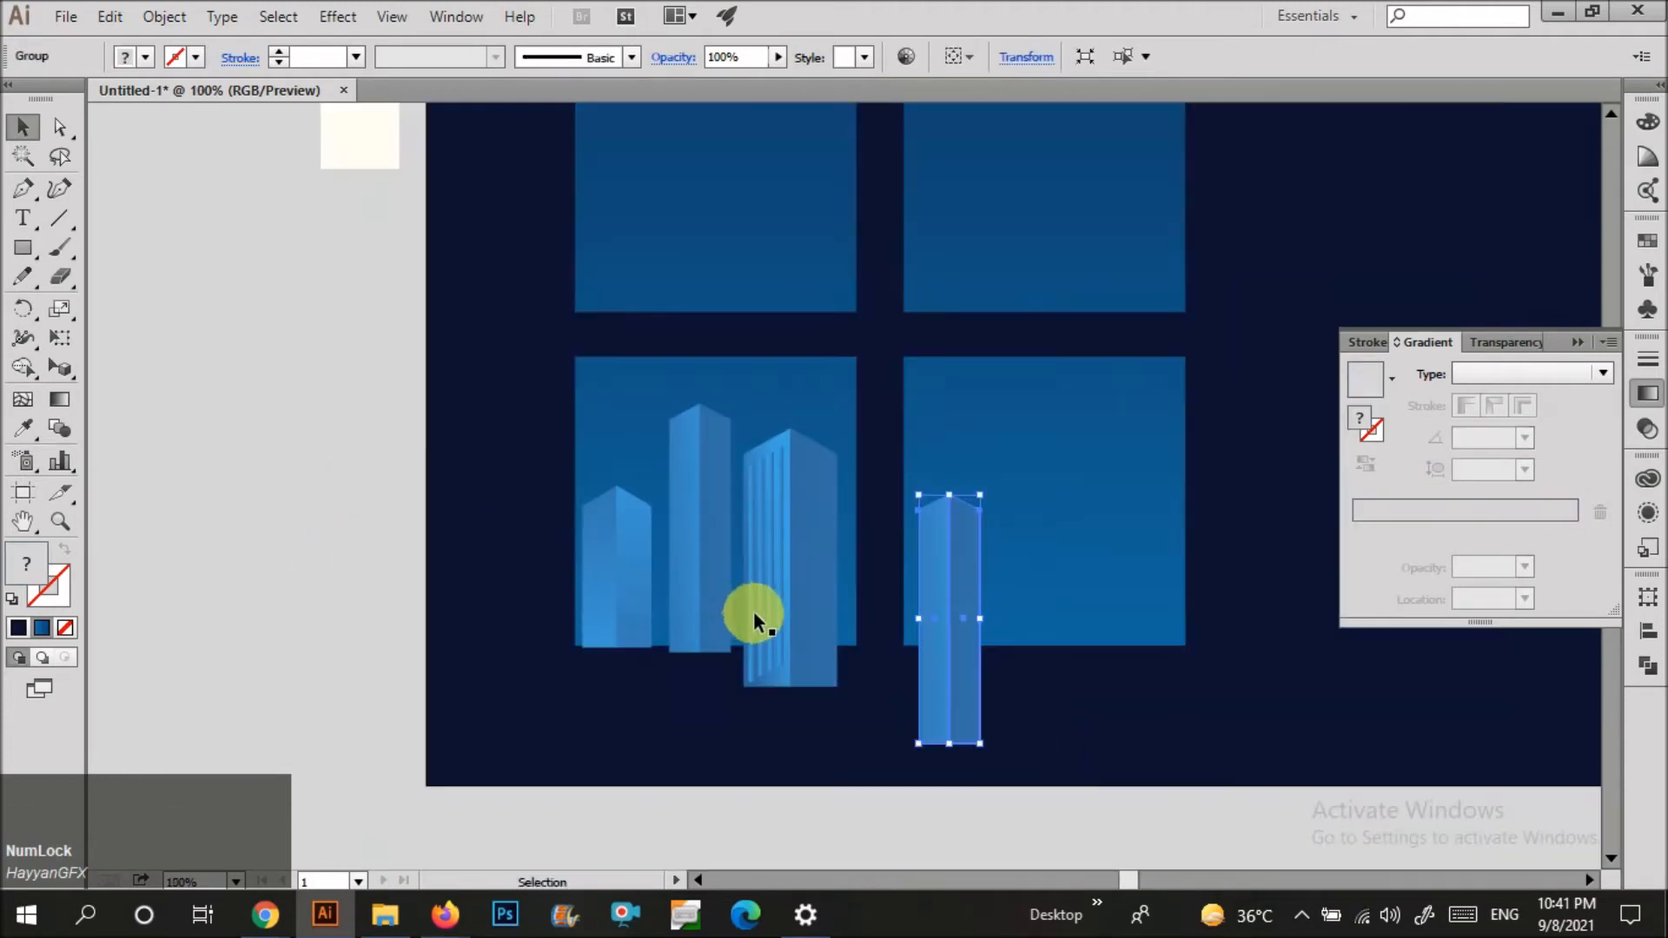
{"action": "left_click_drag", "start_coordinate": [945, 601], "coordinate": [1057, 455]}
{"action": "left_click", "coordinate": [323, 472]}
{"action": "scroll", "coordinate": [324, 473], "scroll_direction": "down", "scroll_amount": 2}
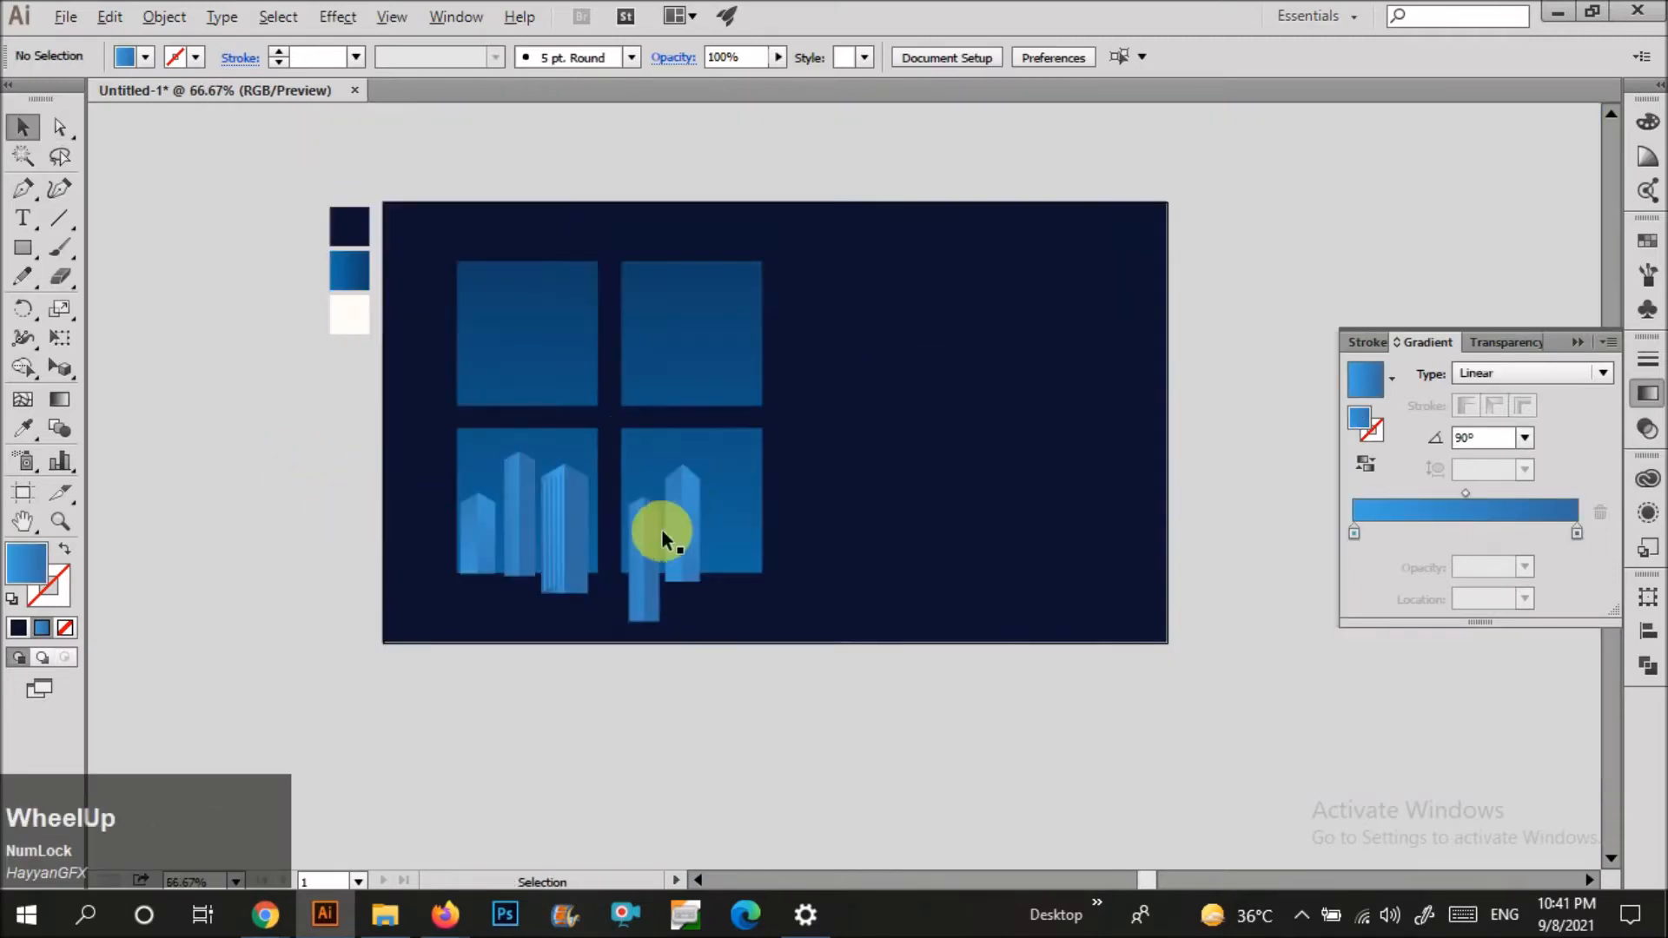
Duplicate the tall tower onto the empty navy area and isolate the copy's group for editing.
{"action": "left_click_drag", "start_coordinate": [455, 518], "coordinate": [983, 458]}
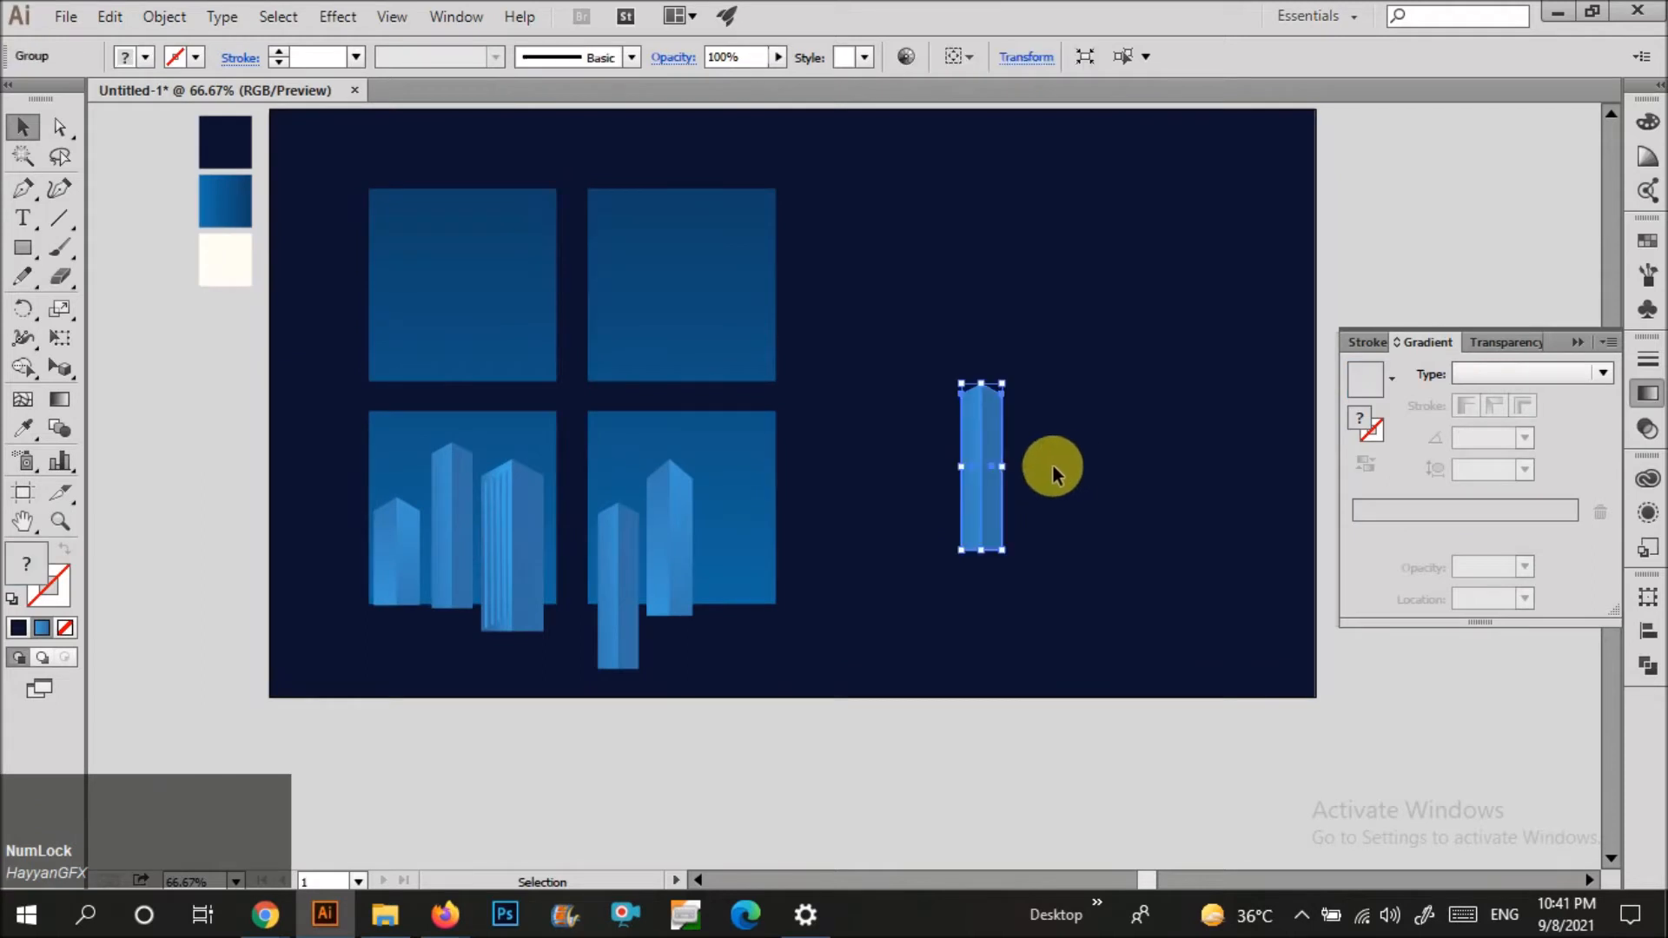
{"action": "scroll", "coordinate": [1006, 468], "scroll_direction": "up", "scroll_amount": 3}
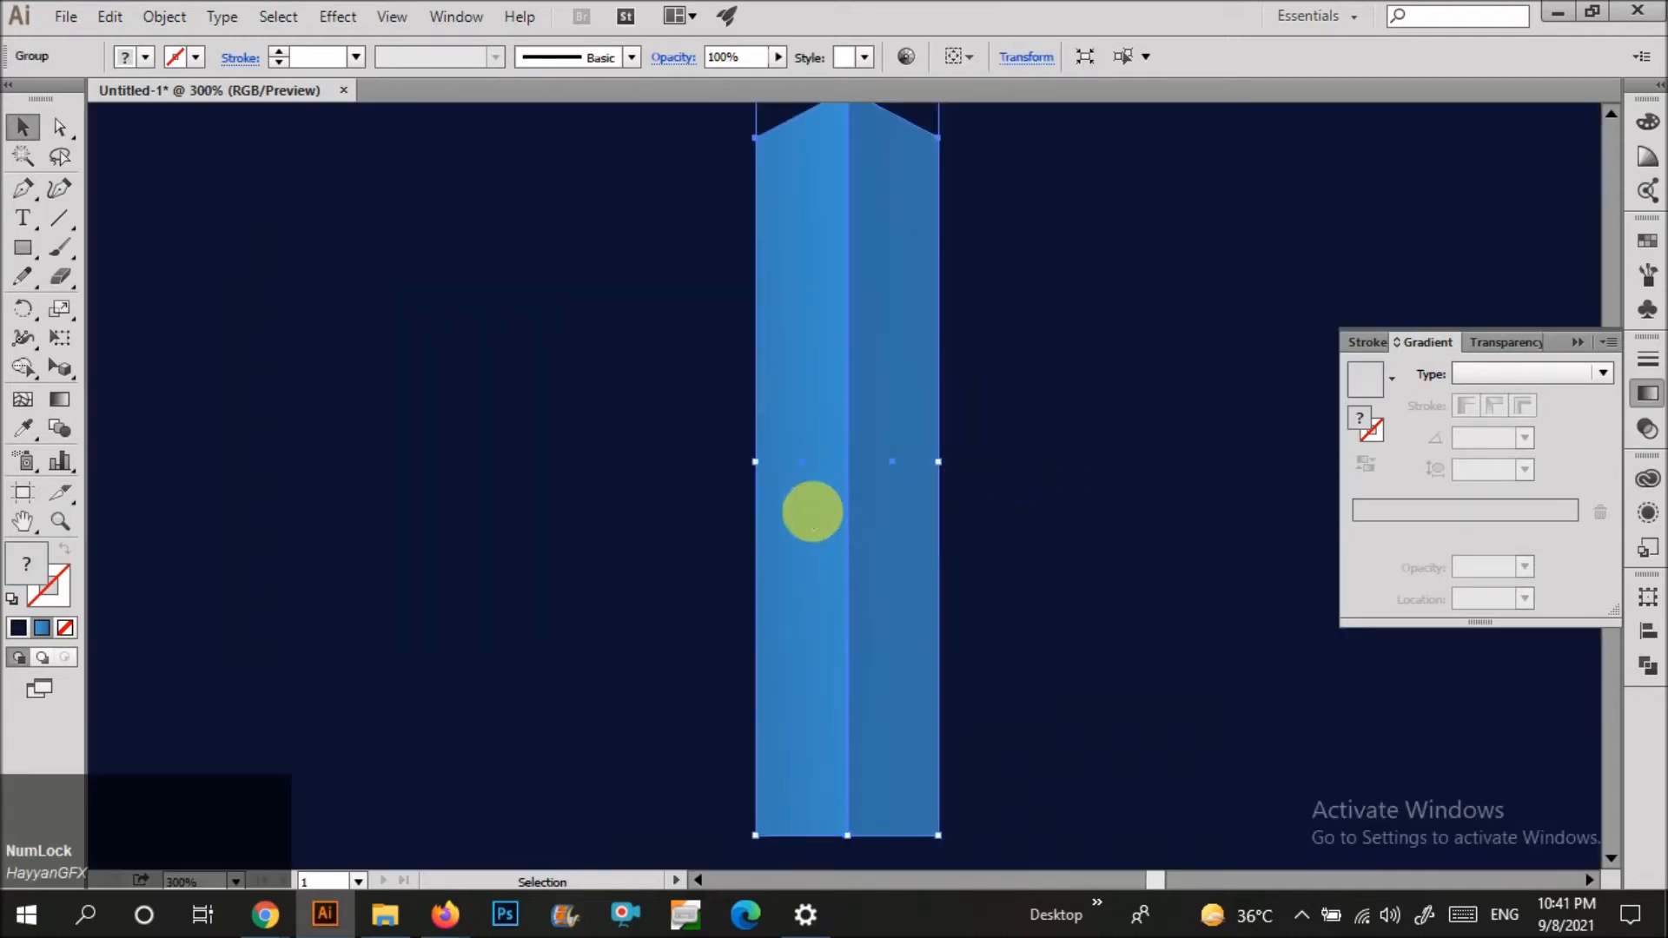
{"action": "double_click", "coordinate": [789, 504]}
{"action": "scroll", "coordinate": [791, 457], "scroll_direction": "up", "scroll_amount": 4}
{"action": "scroll", "coordinate": [799, 357], "scroll_direction": "up", "scroll_amount": 3}
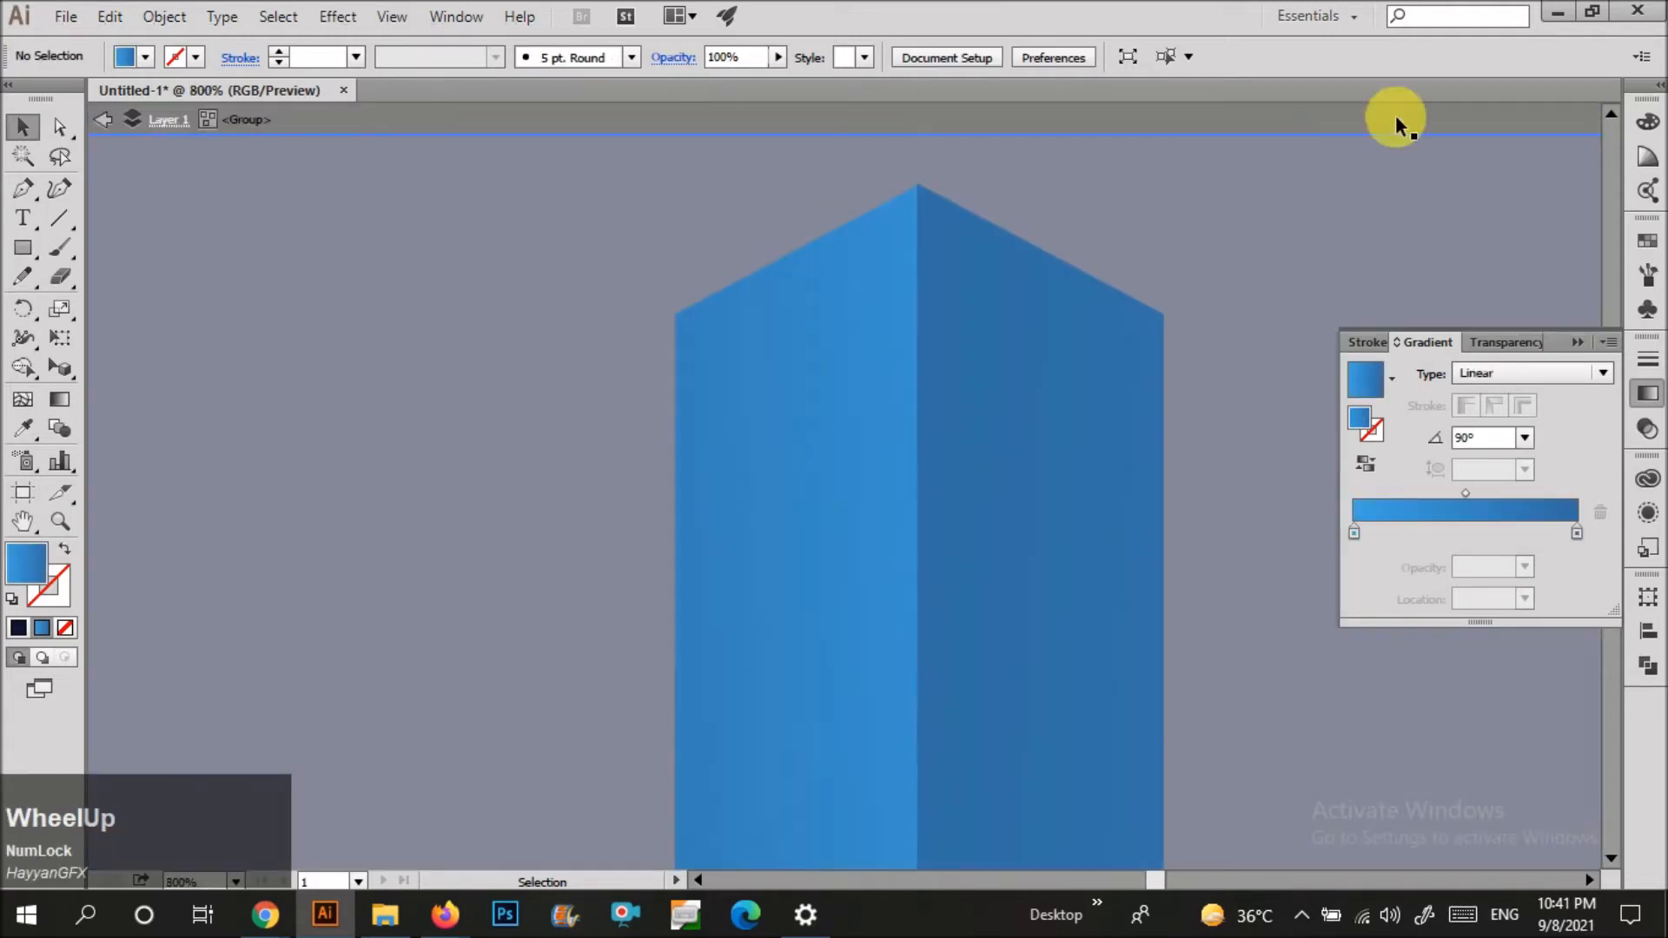
Draw a slanted 3 pt navy line near the roof of the left face, parallel to the roof edge.
{"action": "key", "text": "backslash"}
{"action": "left_click_drag", "start_coordinate": [707, 397], "coordinate": [804, 370]}
{"action": "scroll", "coordinate": [793, 290], "scroll_direction": "down", "scroll_amount": 1}
{"action": "key", "text": "v"}
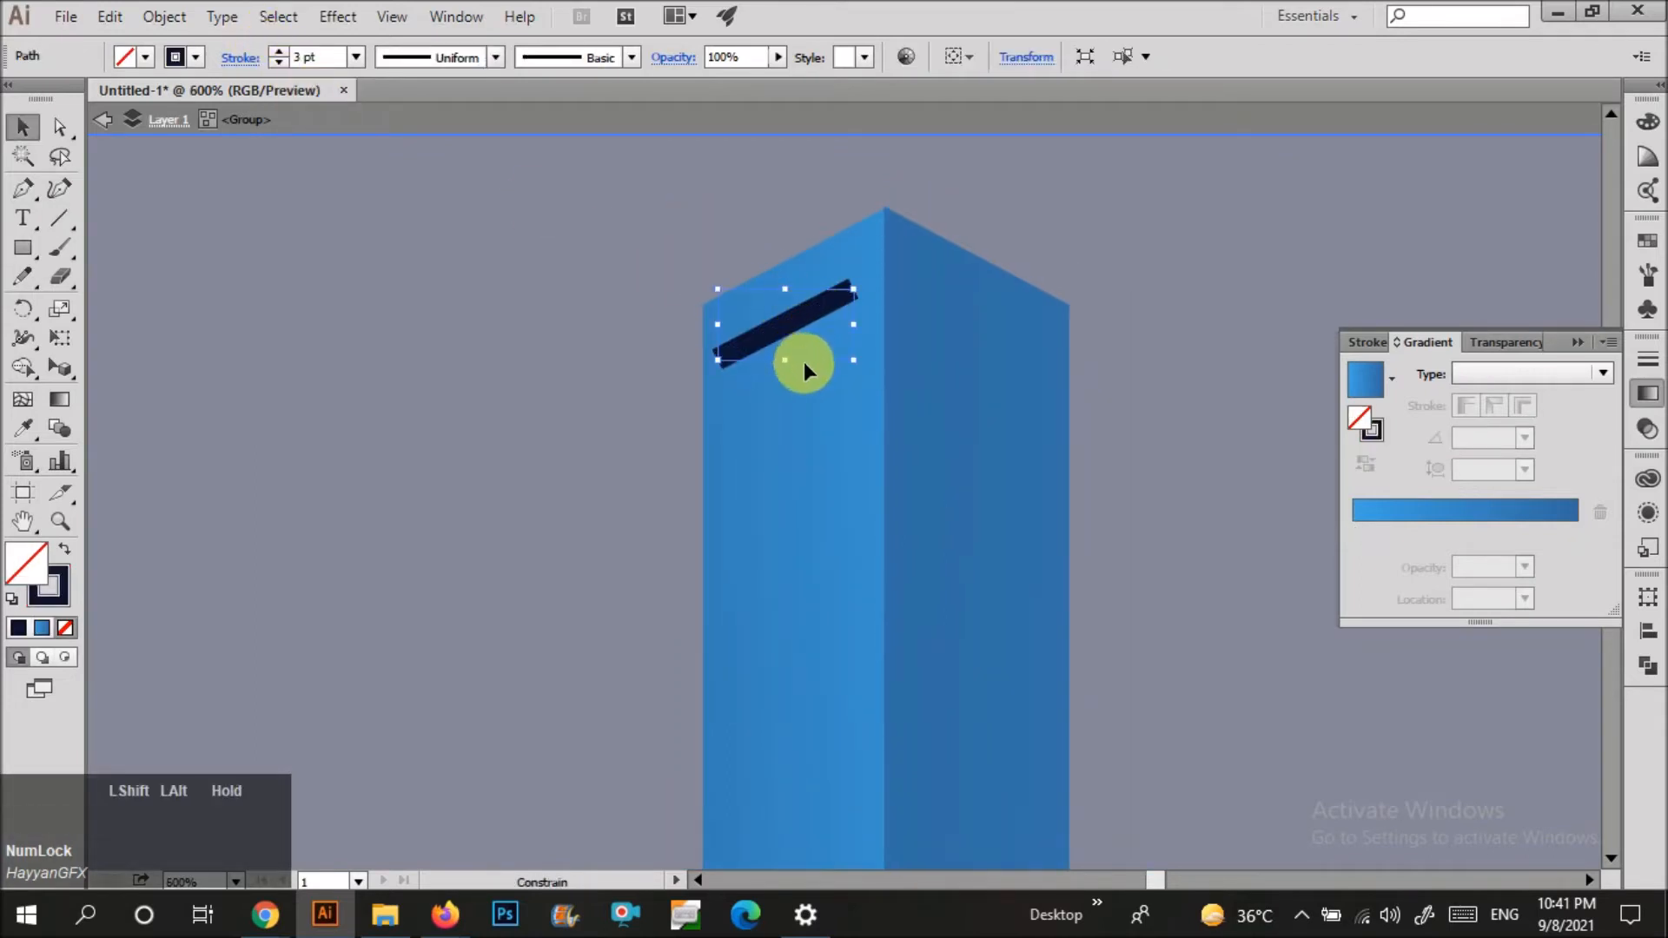
Repeat the slanted line down the left face as twelve evenly spaced copies.
{"action": "scroll", "coordinate": [696, 258], "scroll_direction": "down", "scroll_amount": 2}
{"action": "key", "text": "ctrl+d"}
{"action": "key", "text": "ctrl+d"}
{"action": "key", "text": "ctrl+d"}
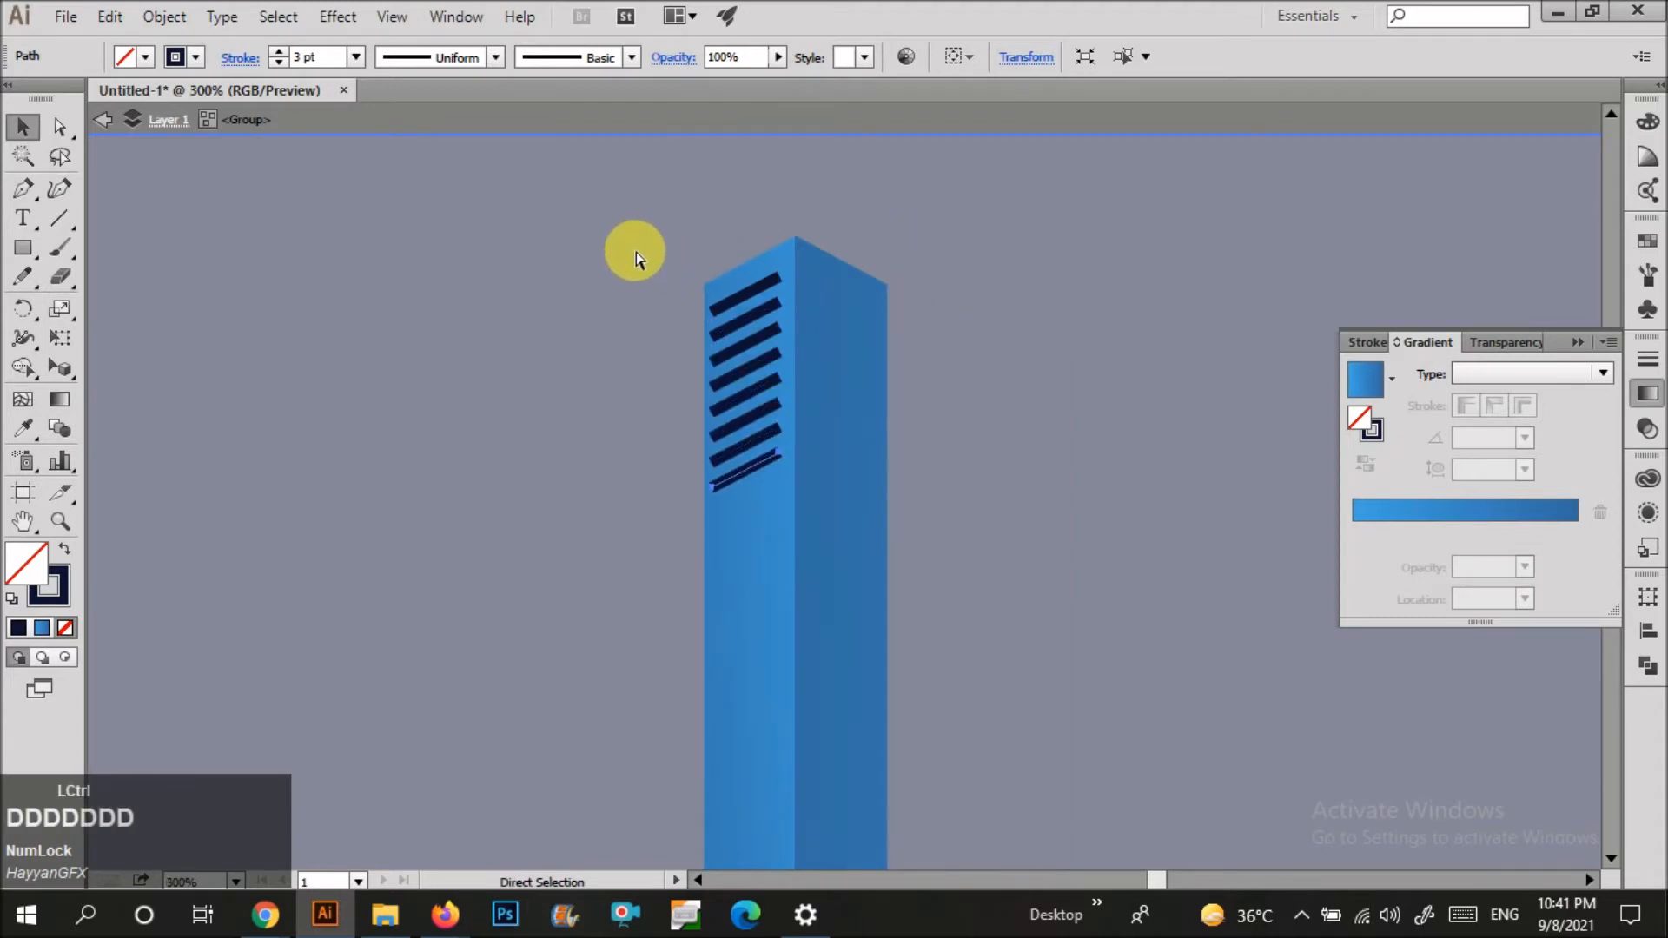
{"action": "key", "text": "ctrl+d"}
{"action": "key", "text": "ctrl+d"}
{"action": "key", "text": "ctrl+d"}
{"action": "key", "text": "ctrl+d"}
Select all the slanted lines and expand their strokes into filled bars.
{"action": "left_click", "coordinate": [786, 536]}
{"action": "left_click", "coordinate": [792, 521], "text": "shift"}
{"action": "scroll", "coordinate": [823, 534], "scroll_direction": "up", "scroll_amount": 1}
{"action": "left_click", "coordinate": [165, 17]}
{"action": "left_click", "coordinate": [209, 331]}
{"action": "left_click", "coordinate": [483, 467]}
{"action": "left_click", "coordinate": [164, 16]}
{"action": "left_click", "coordinate": [205, 277]}
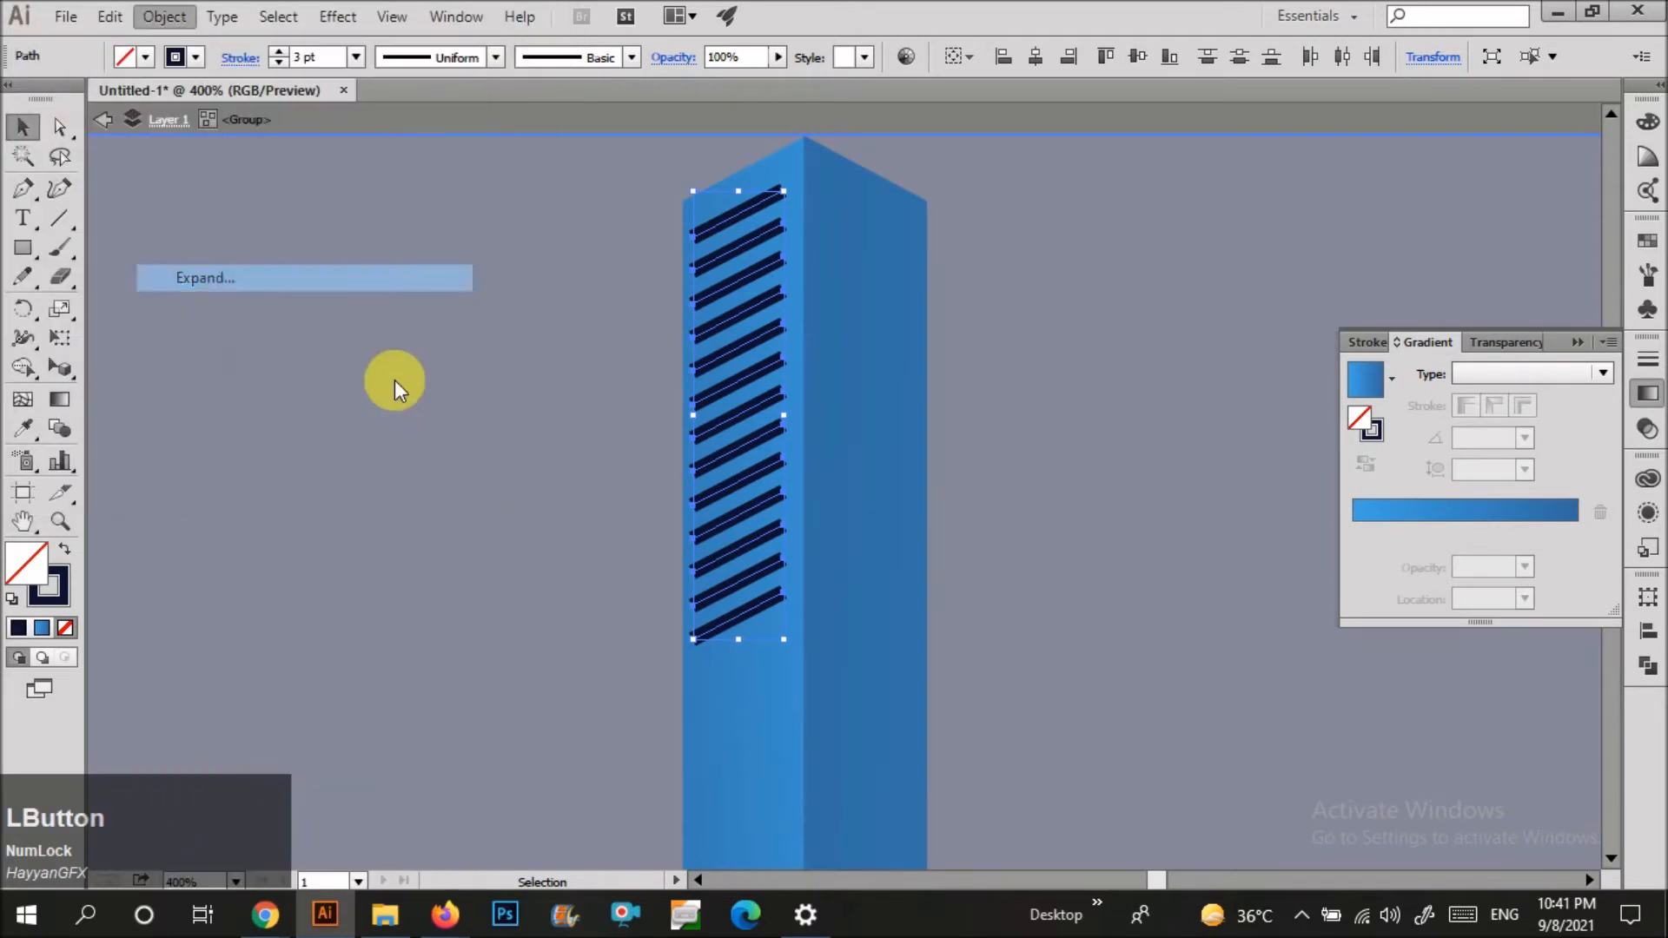
{"action": "left_click", "coordinate": [117, 369]}
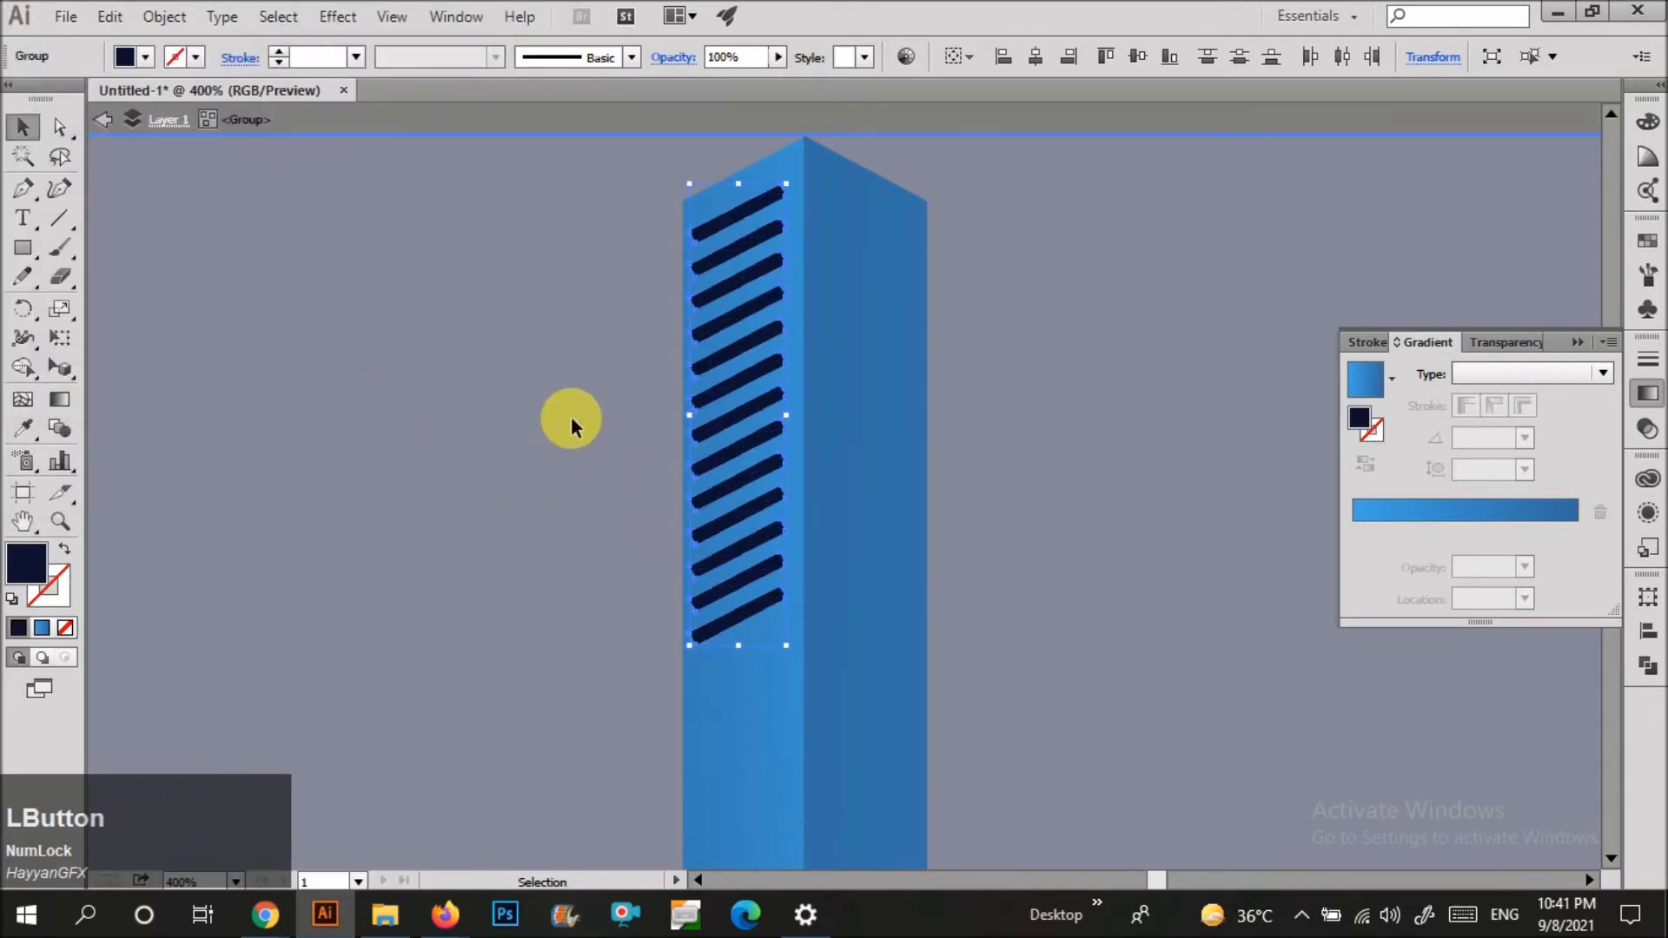
Draw a tall rectangle over the bars, inset from their ends, and slant it to match the roof slope.
{"action": "key", "text": "m"}
{"action": "left_click_drag", "start_coordinate": [689, 197], "coordinate": [767, 657]}
{"action": "key", "text": "v"}
{"action": "left_click", "coordinate": [74, 344]}
{"action": "left_click_drag", "start_coordinate": [767, 431], "coordinate": [773, 417]}
Select the bars together with the slanted rectangle and make a clipping mask to trim the bar ends vertically.
{"action": "key", "text": "v"}
{"action": "left_click", "coordinate": [778, 439], "text": "shift"}
{"action": "left_click", "coordinate": [784, 498], "text": "shift"}
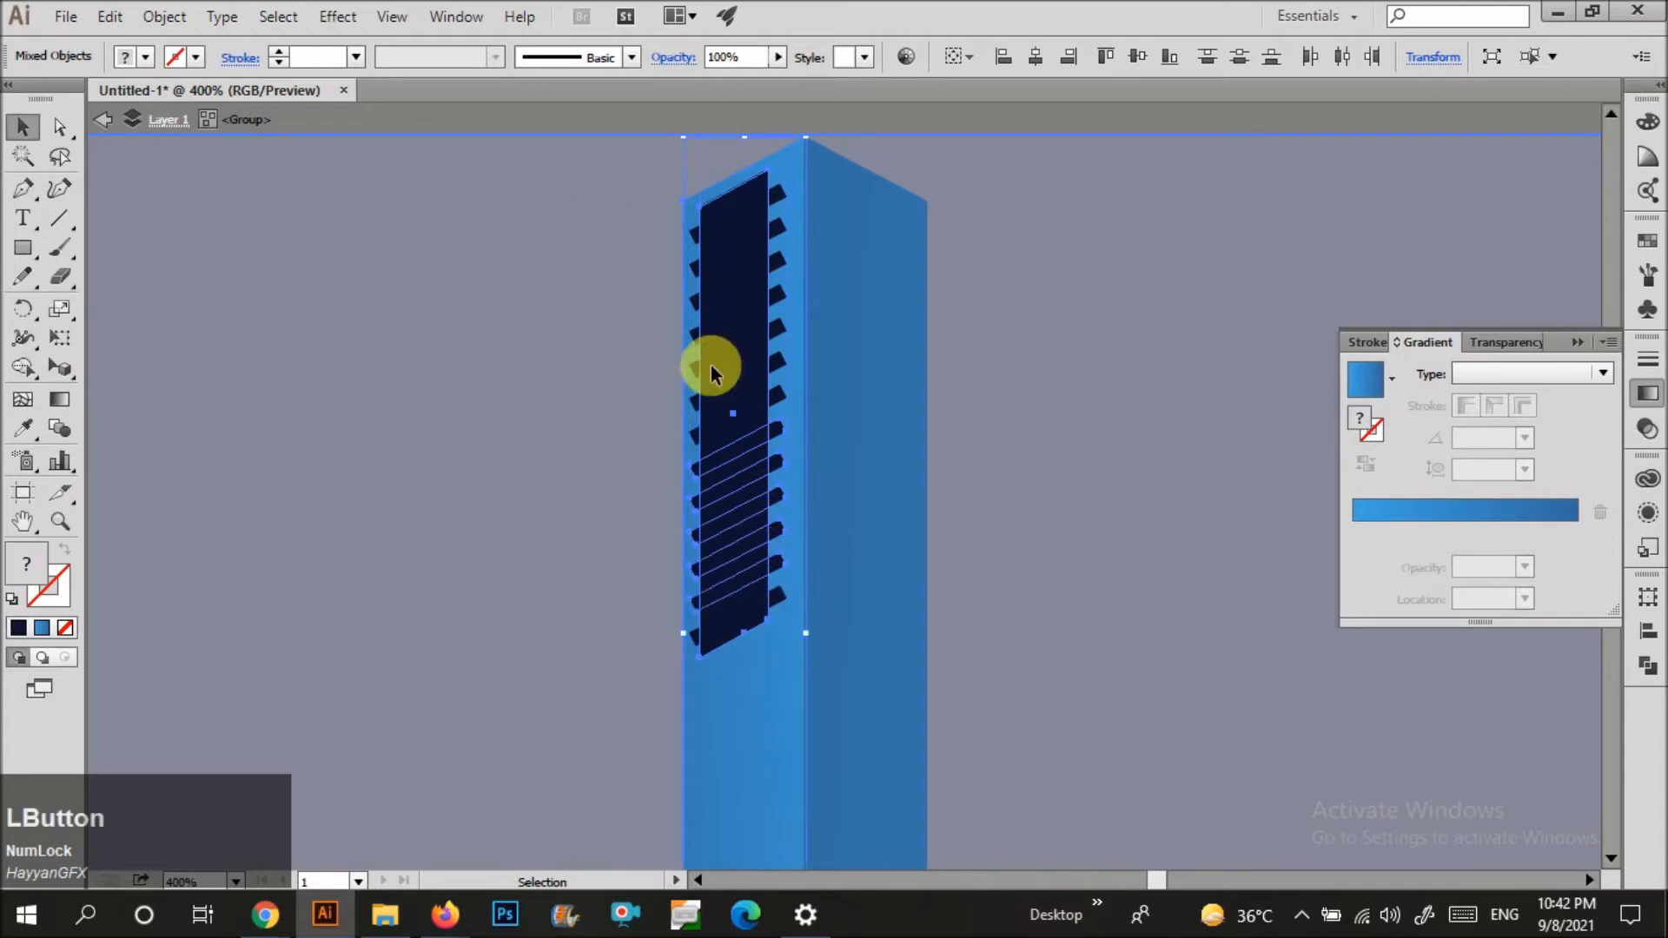
{"action": "left_click", "coordinate": [777, 596], "text": "shift"}
{"action": "right_click", "coordinate": [750, 524]}
{"action": "left_click", "coordinate": [811, 674]}
{"action": "left_click", "coordinate": [1046, 558]}
{"action": "scroll", "coordinate": [884, 474], "scroll_direction": "down", "scroll_amount": 1}
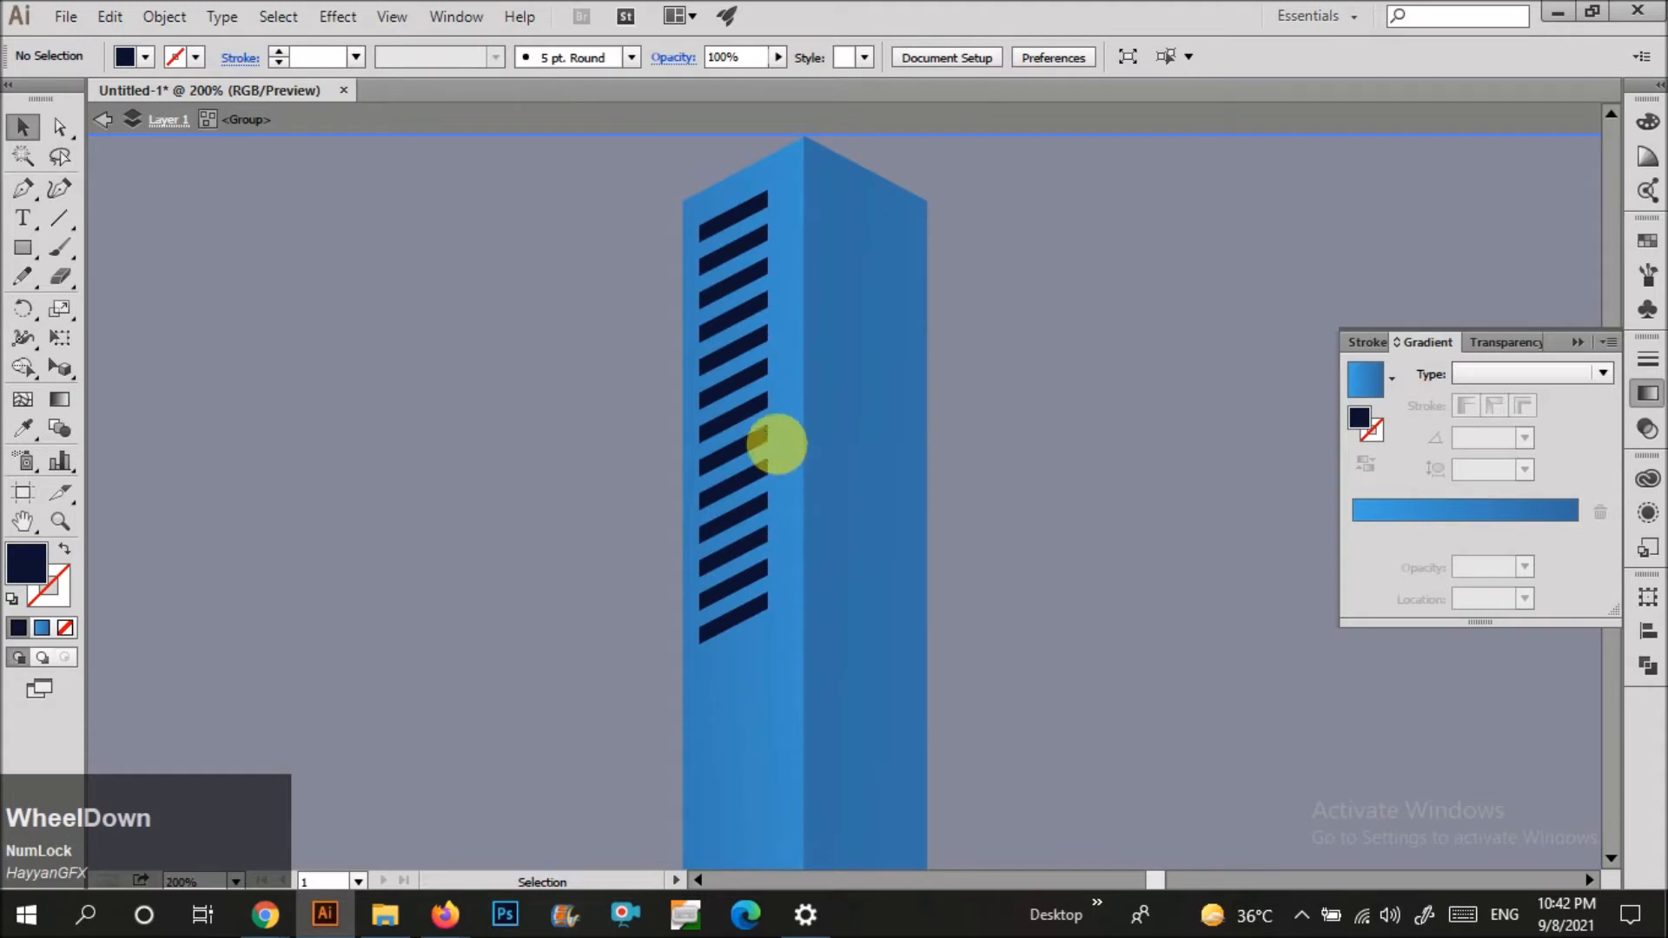
Isolate the clipped group of bars for editing.
{"action": "scroll", "coordinate": [776, 443], "scroll_direction": "down", "scroll_amount": 2}
{"action": "scroll", "coordinate": [852, 454], "scroll_direction": "up", "scroll_amount": 3}
{"action": "left_click", "coordinate": [758, 451]}
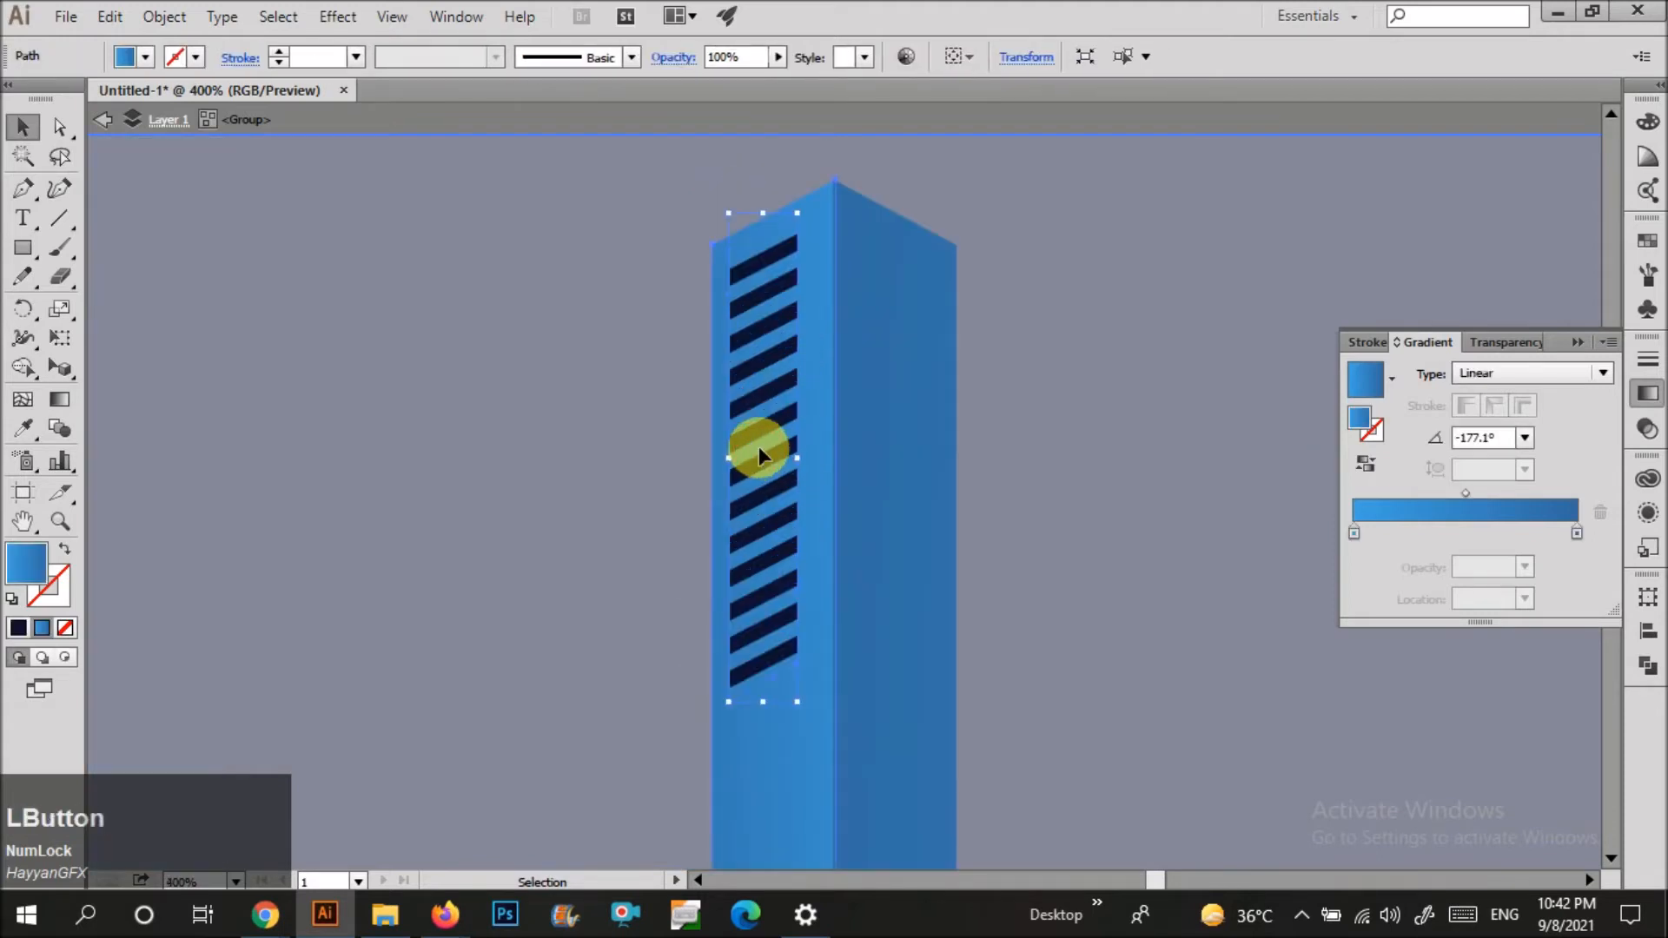
{"action": "double_click", "coordinate": [758, 446]}
{"action": "double_click", "coordinate": [565, 381]}
{"action": "double_click", "coordinate": [764, 424]}
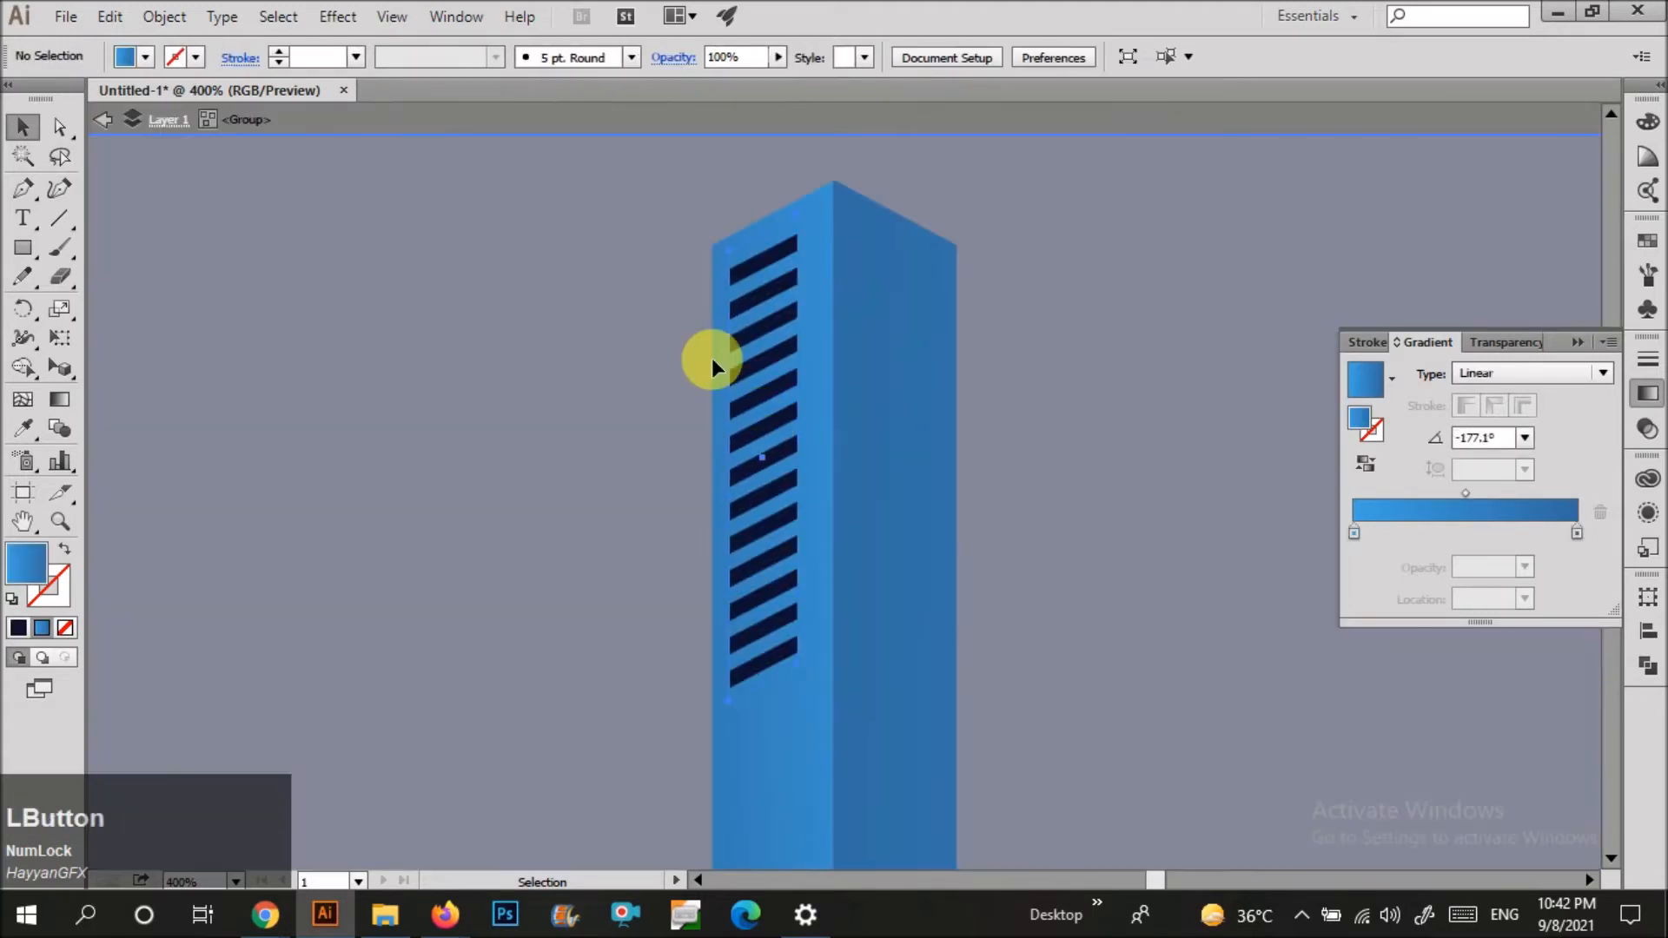
Try to recolor the bars by sampling the right face's blue onto the clipping shape, and undo it.
{"action": "left_click", "coordinate": [772, 403]}
{"action": "left_click", "coordinate": [781, 422]}
{"action": "left_click", "coordinate": [782, 677]}
{"action": "key", "text": "i"}
{"action": "left_click", "coordinate": [861, 557]}
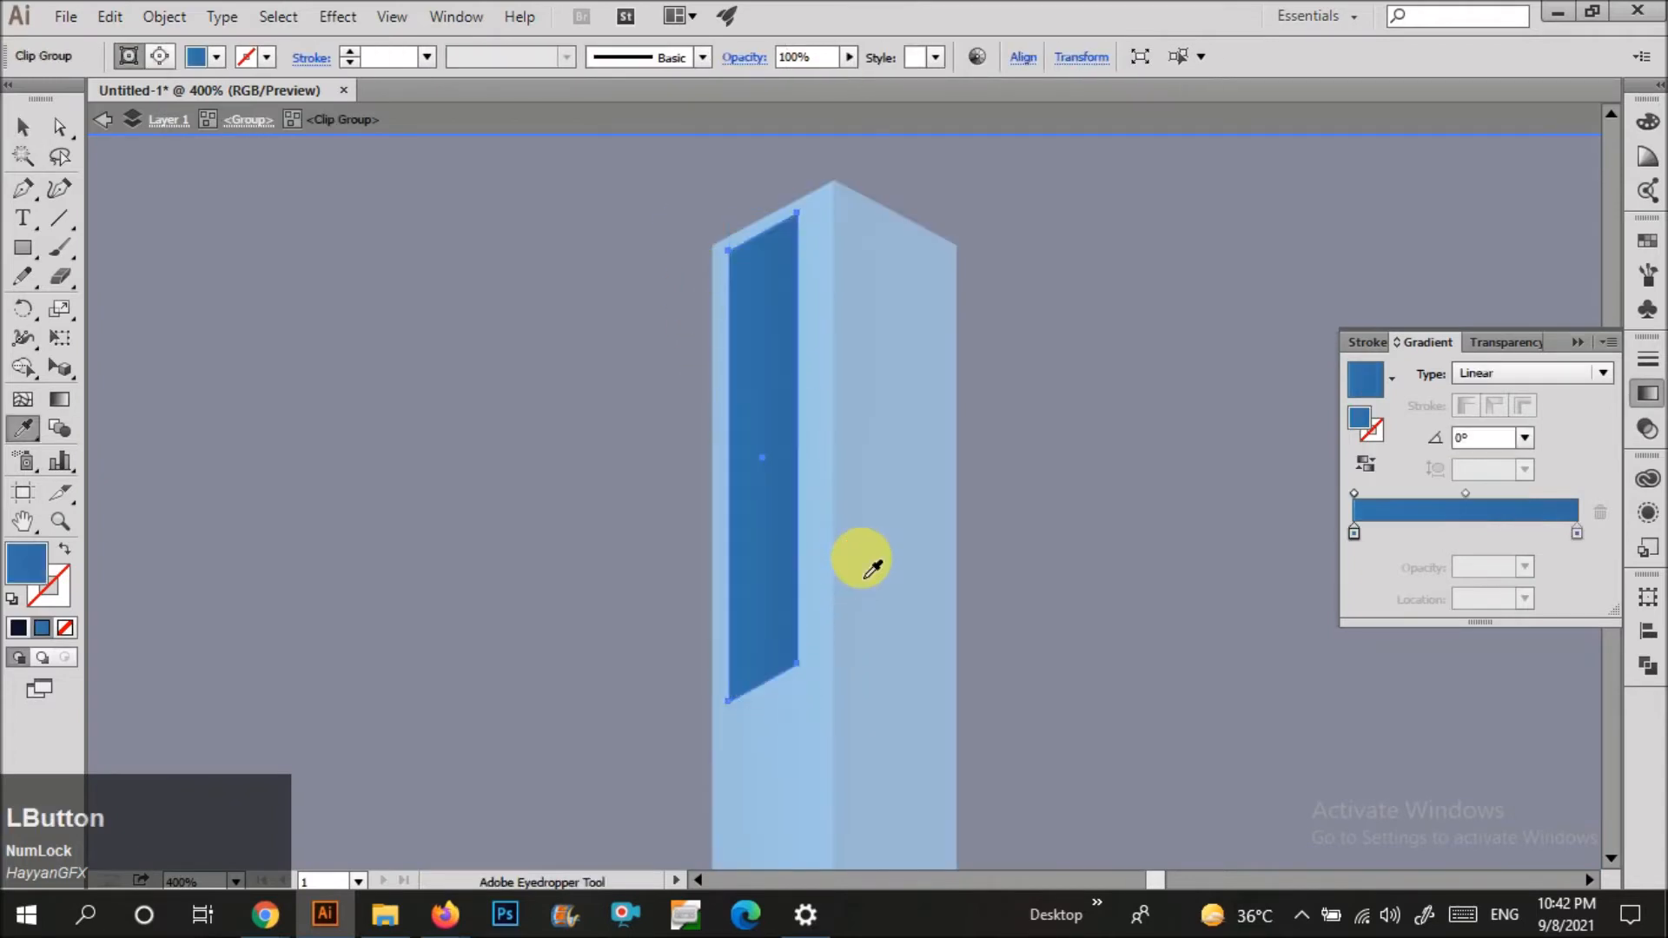
{"action": "key", "text": "ctrl+z"}
Select the slanted bars inside the clip group and apply the right face's darker blue with the Eyedropper.
{"action": "key", "text": "v"}
{"action": "left_click", "coordinate": [774, 674], "text": "shift"}
{"action": "key", "text": "i"}
{"action": "left_click", "coordinate": [892, 637]}
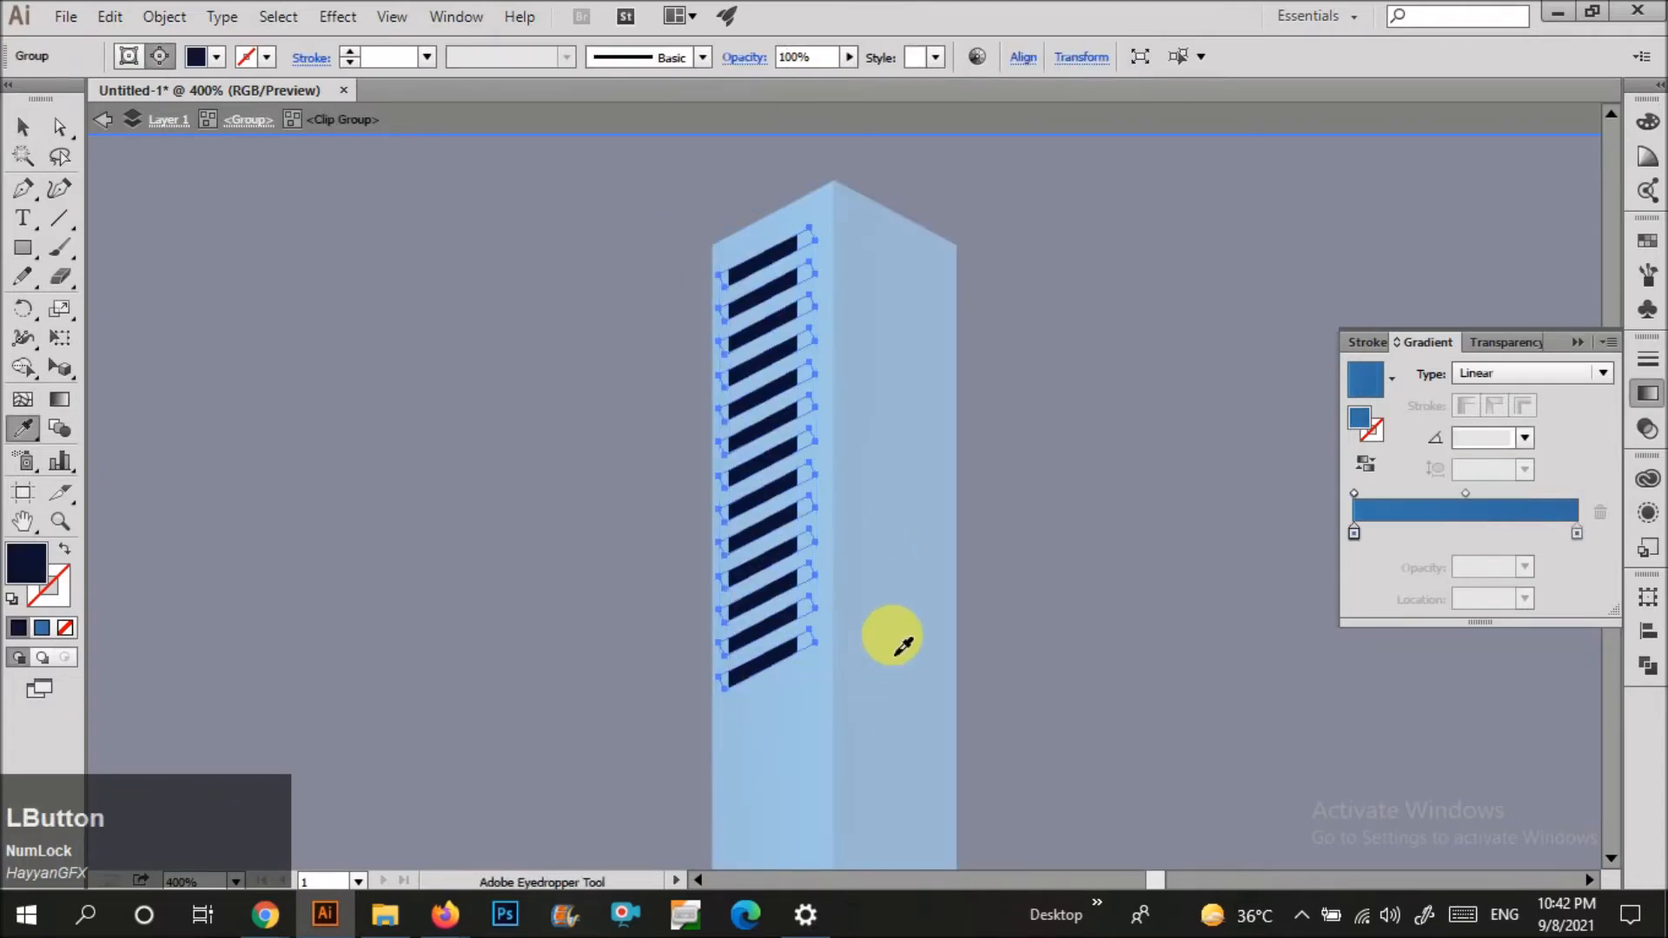
Give the fourth slanted bar and the two lowest bars on the tower's left face a lighter blue gradient.
{"action": "key", "text": "v"}
{"action": "left_click", "coordinate": [893, 608]}
{"action": "left_click", "coordinate": [784, 624]}
{"action": "left_click", "coordinate": [768, 543], "text": "shift"}
{"action": "left_click", "coordinate": [744, 439], "text": "shift"}
{"action": "left_click", "coordinate": [539, 495]}
{"action": "left_click", "coordinate": [753, 375]}
{"action": "left_click", "coordinate": [769, 643], "text": "shift"}
{"action": "left_click", "coordinate": [1016, 487]}
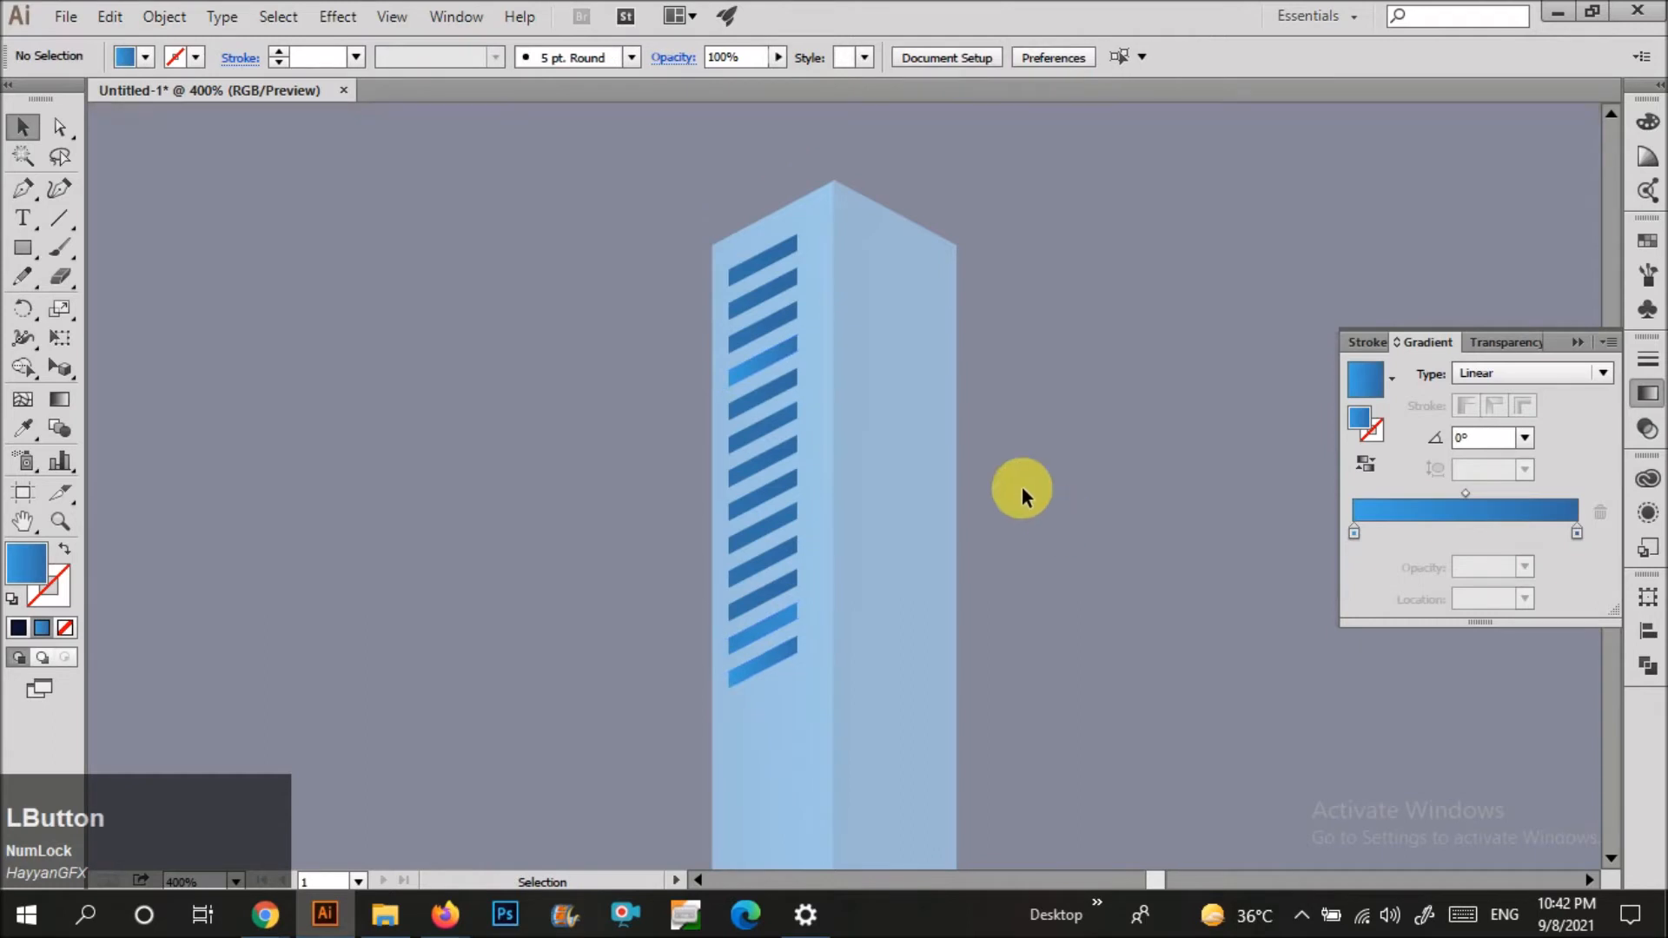
Duplicate the vertically striped tower from the left pane to the right end of the skyline.
{"action": "scroll", "coordinate": [1007, 375], "scroll_direction": "down", "scroll_amount": 4}
{"action": "scroll", "coordinate": [1028, 558], "scroll_direction": "down", "scroll_amount": 1}
{"action": "left_click_drag", "start_coordinate": [992, 563], "coordinate": [600, 735]}
{"action": "left_click", "coordinate": [907, 580]}
{"action": "scroll", "coordinate": [912, 576], "scroll_direction": "down", "scroll_amount": 2}
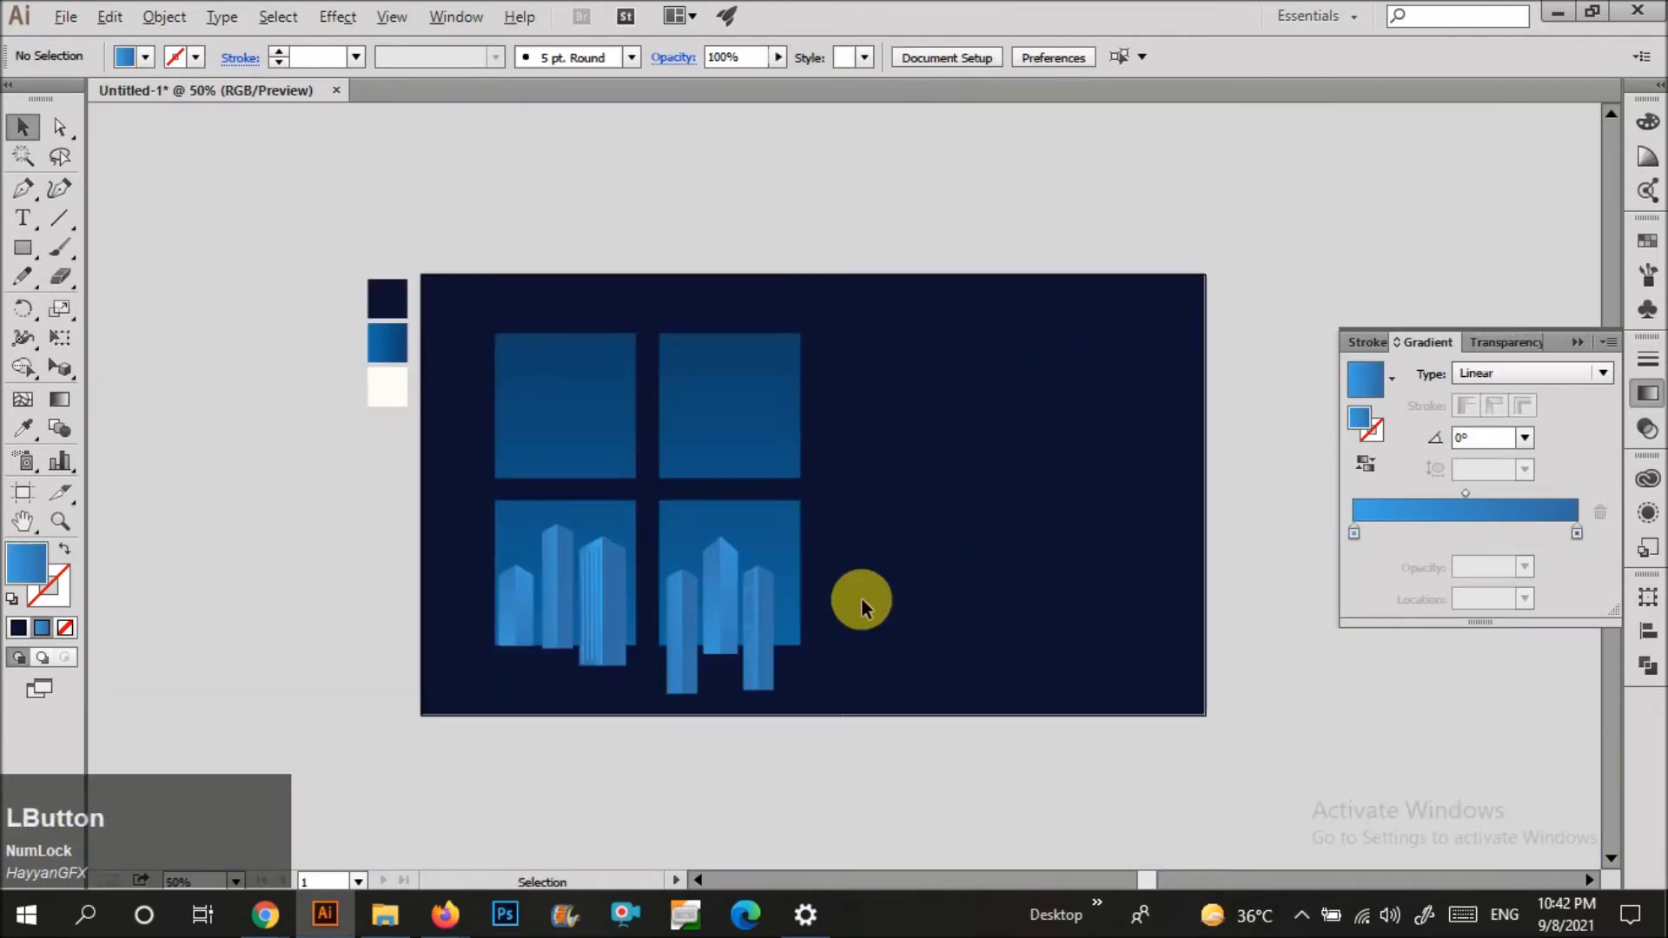
{"action": "scroll", "coordinate": [693, 667], "scroll_direction": "up", "scroll_amount": 2}
{"action": "left_click_drag", "start_coordinate": [653, 623], "coordinate": [1008, 594]}
Select all seven towers across both lower panes and group them.
{"action": "left_click", "coordinate": [846, 605], "text": "shift"}
{"action": "left_click", "coordinate": [761, 615], "text": "shift"}
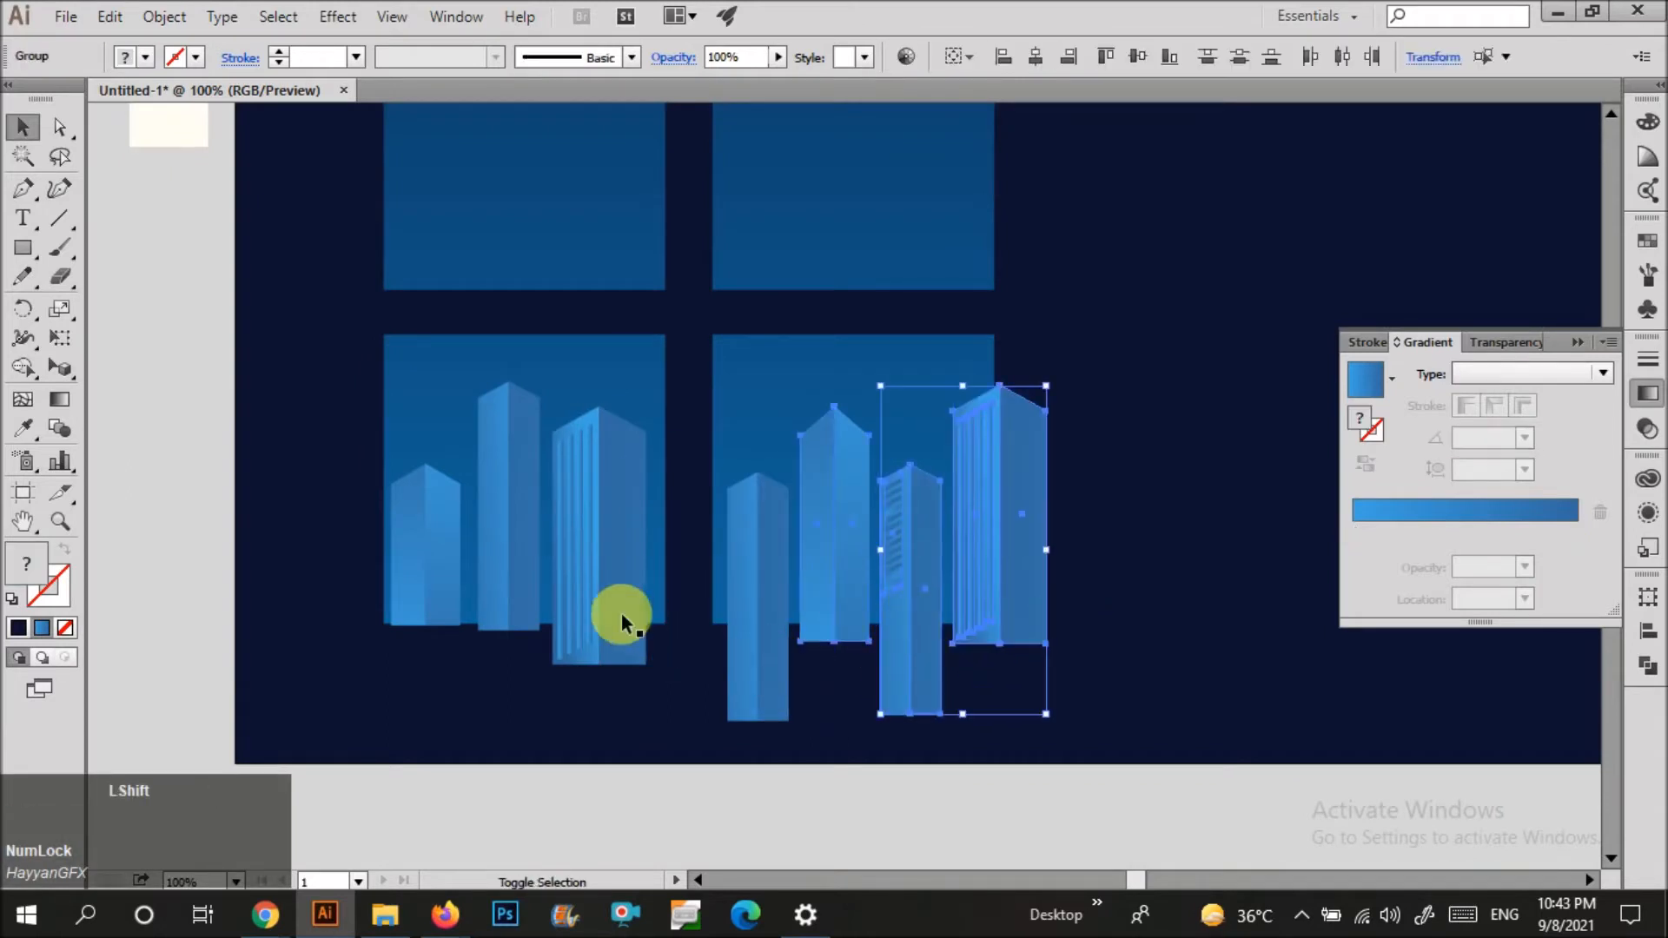
{"action": "left_click", "coordinate": [622, 615], "text": "shift"}
{"action": "left_click", "coordinate": [516, 552], "text": "shift"}
{"action": "left_click", "coordinate": [434, 555], "text": "shift"}
{"action": "key", "text": "ctrl+g"}
Duplicate the tower group, flip the copy horizontally and place it lower in front of the original skyline.
{"action": "left_click_drag", "start_coordinate": [900, 588], "coordinate": [883, 662]}
{"action": "left_click_drag", "start_coordinate": [1022, 629], "coordinate": [342, 619]}
{"action": "left_click_drag", "start_coordinate": [811, 641], "coordinate": [820, 666]}
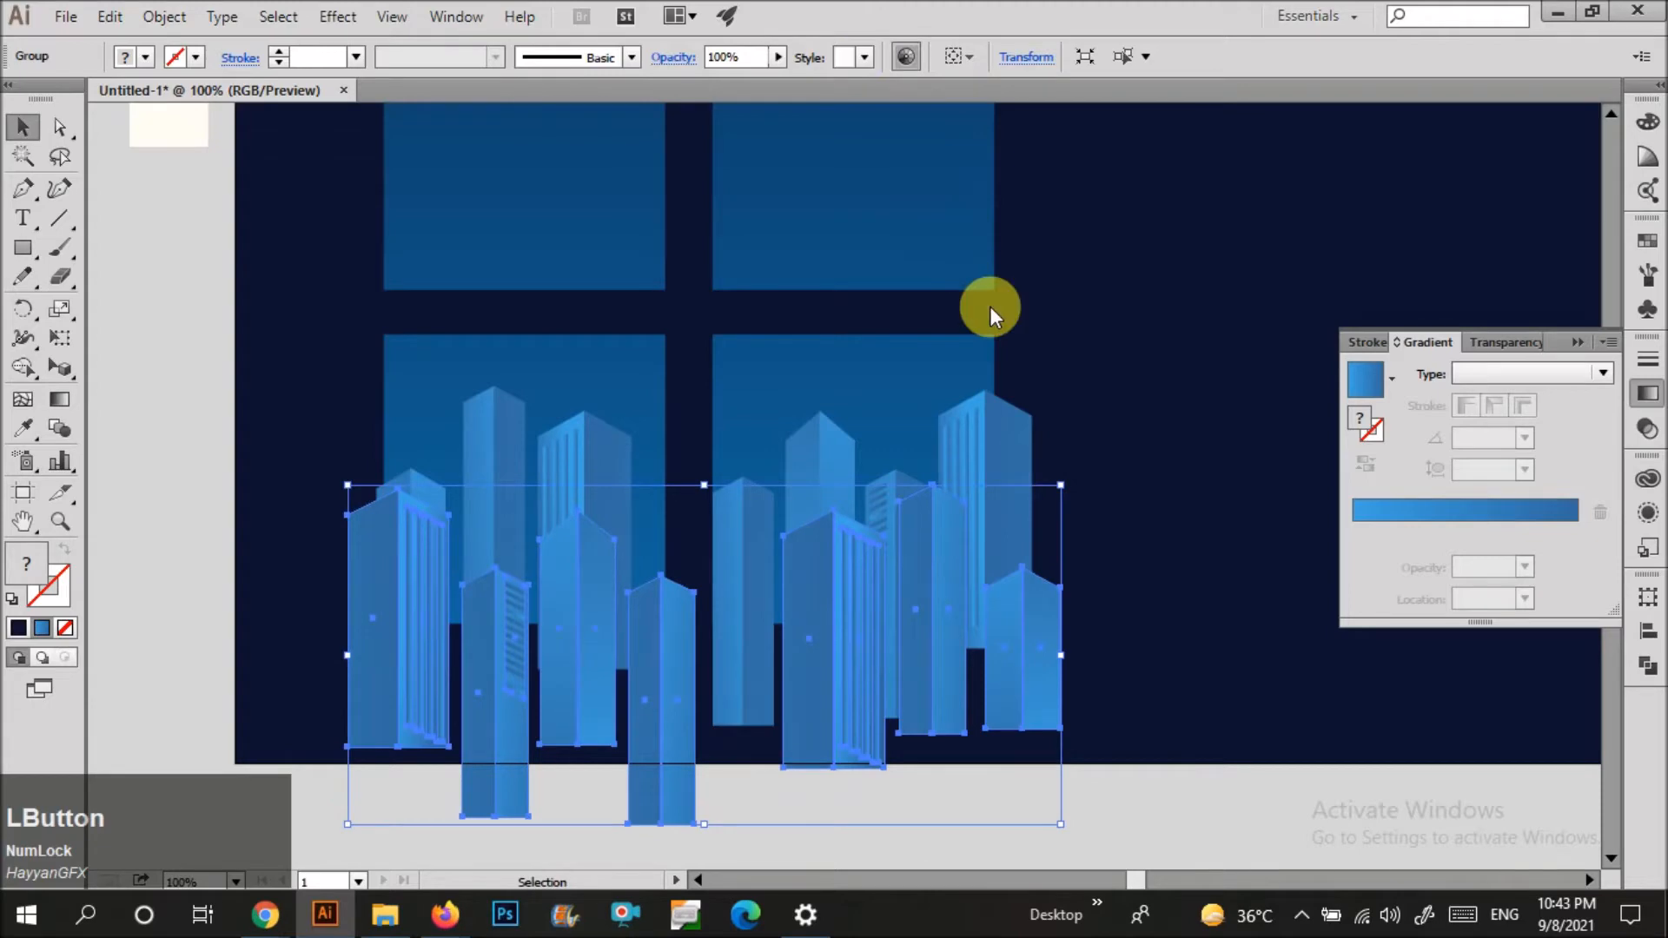
Recolor the front skyline copy to a more saturated blue with Recolor Artwork.
{"action": "left_click", "coordinate": [906, 56]}
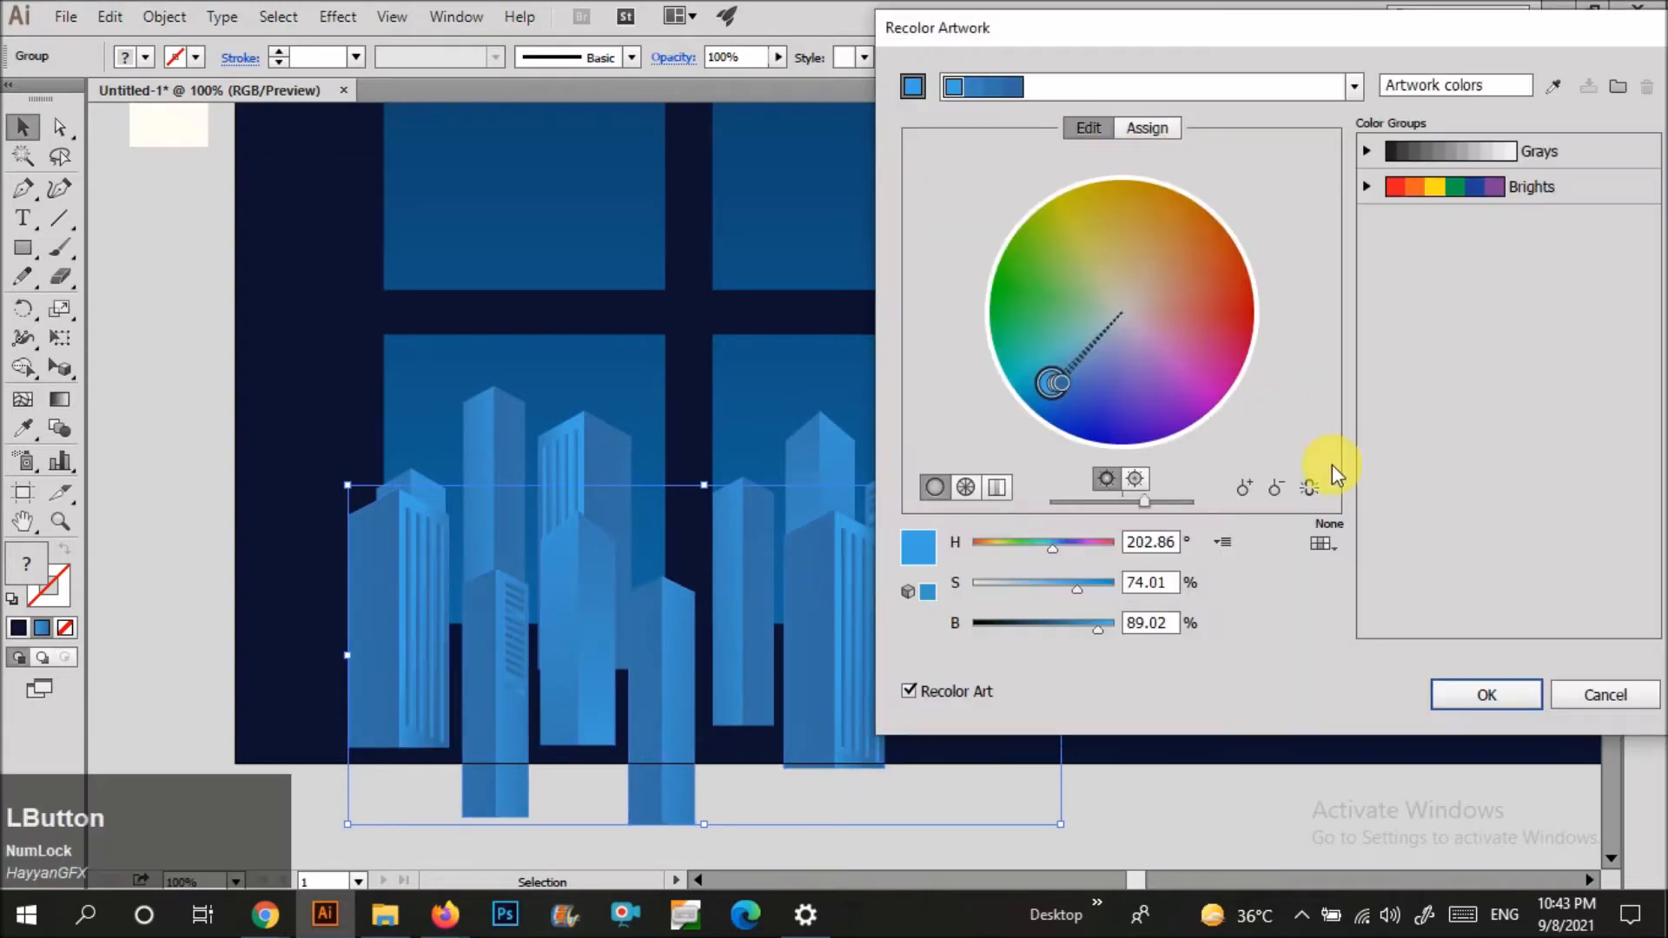
{"action": "mouse_move", "coordinate": [1099, 610]}
{"action": "left_mouse_down"}
{"action": "mouse_move", "coordinate": [1083, 622]}
{"action": "mouse_move", "coordinate": [1097, 582]}
{"action": "left_mouse_up"}
{"action": "left_click", "coordinate": [1474, 695]}
{"action": "key", "text": "v"}
{"action": "left_click", "coordinate": [1201, 733]}
Select both skyline groups and shift them slightly down and to the left over the lower panes.
{"action": "scroll", "coordinate": [954, 655], "scroll_direction": "down", "scroll_amount": 2}
{"action": "left_click", "coordinate": [1160, 706]}
{"action": "left_click_drag", "start_coordinate": [1129, 733], "coordinate": [660, 543]}
{"action": "mouse_move", "coordinate": [952, 632]}
{"action": "left_mouse_down"}
{"action": "mouse_move", "coordinate": [999, 719]}
{"action": "mouse_move", "coordinate": [934, 650]}
{"action": "left_mouse_up"}
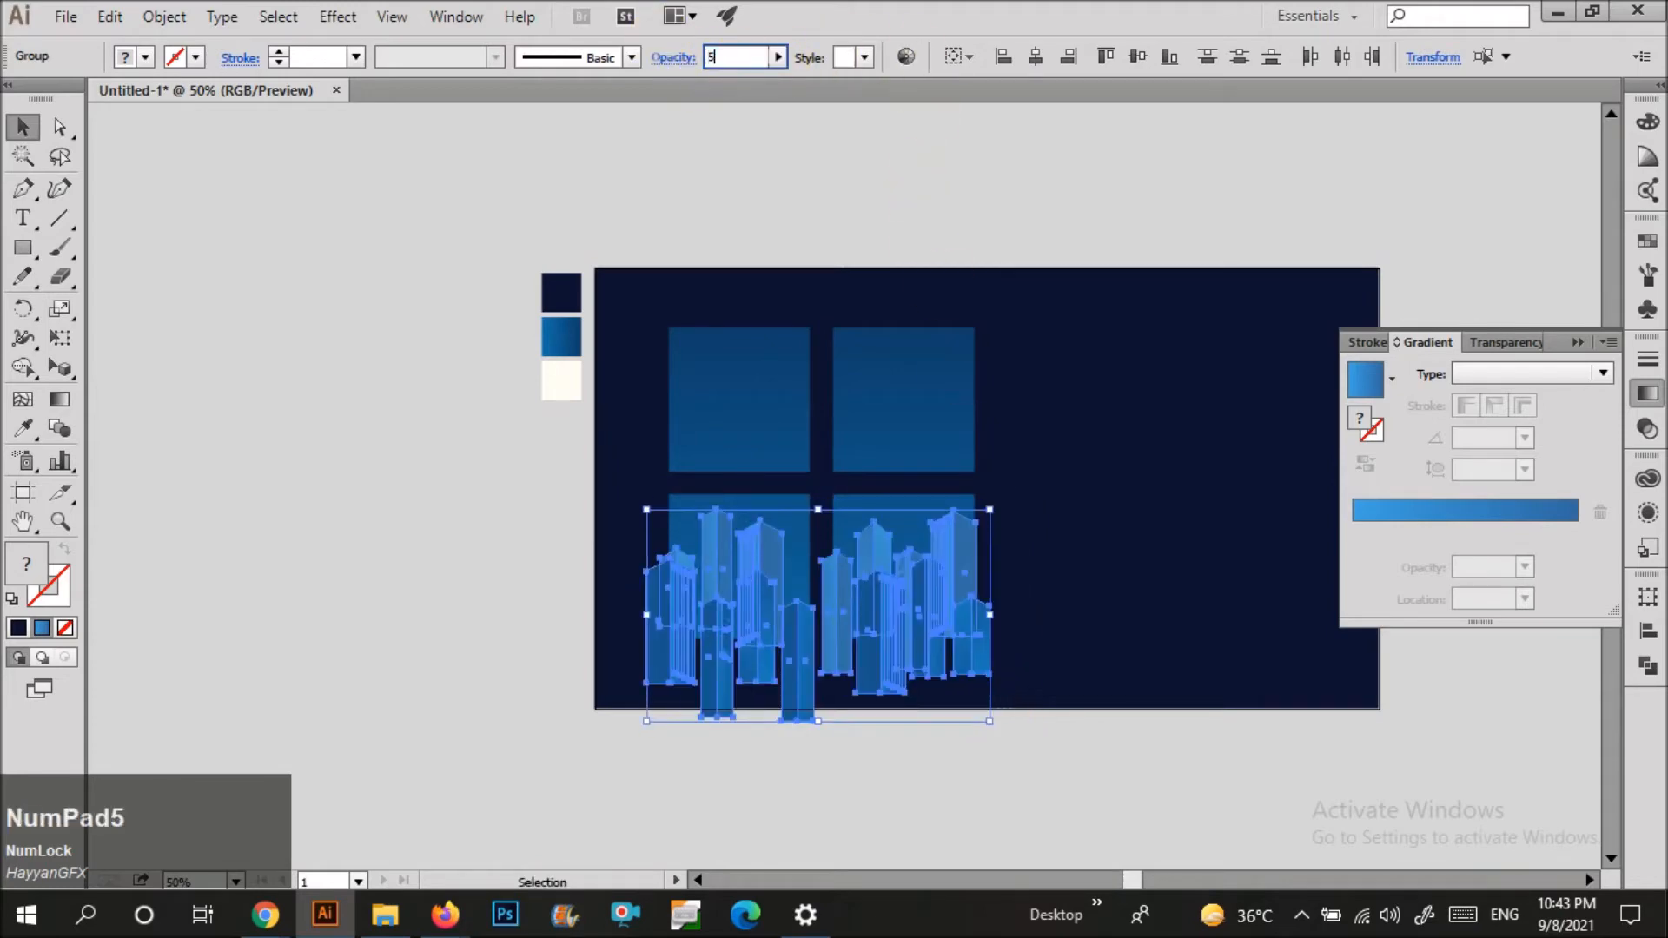
Set the opacity of both skyline groups to 70%.
{"action": "key", "text": "Return"}
{"action": "left_click", "coordinate": [532, 713]}
{"action": "scroll", "coordinate": [729, 674], "scroll_direction": "down", "scroll_amount": 1}
{"action": "scroll", "coordinate": [753, 608], "scroll_direction": "up", "scroll_amount": 2}
{"action": "left_click", "coordinate": [778, 549]}
{"action": "left_click", "coordinate": [790, 504], "text": "shift"}
{"action": "type", "text": "70"}
{"action": "key", "text": "Return"}
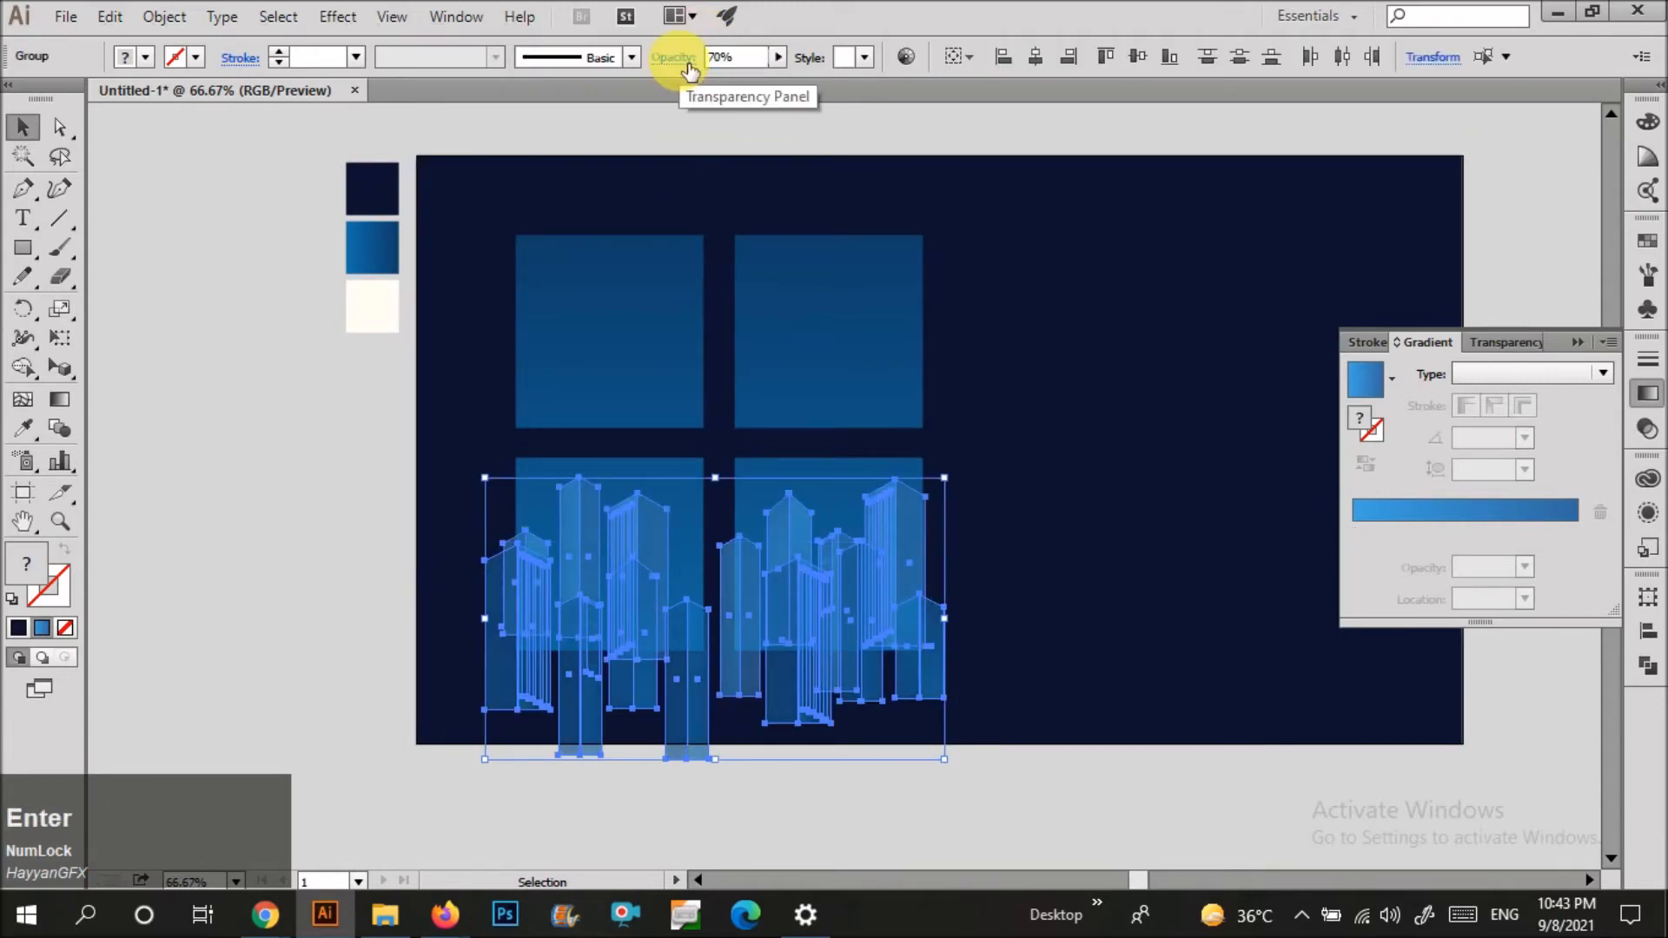
Paste a copy of the four window panes in place in front of the towers.
{"action": "left_click", "coordinate": [806, 483], "text": "ctrl"}
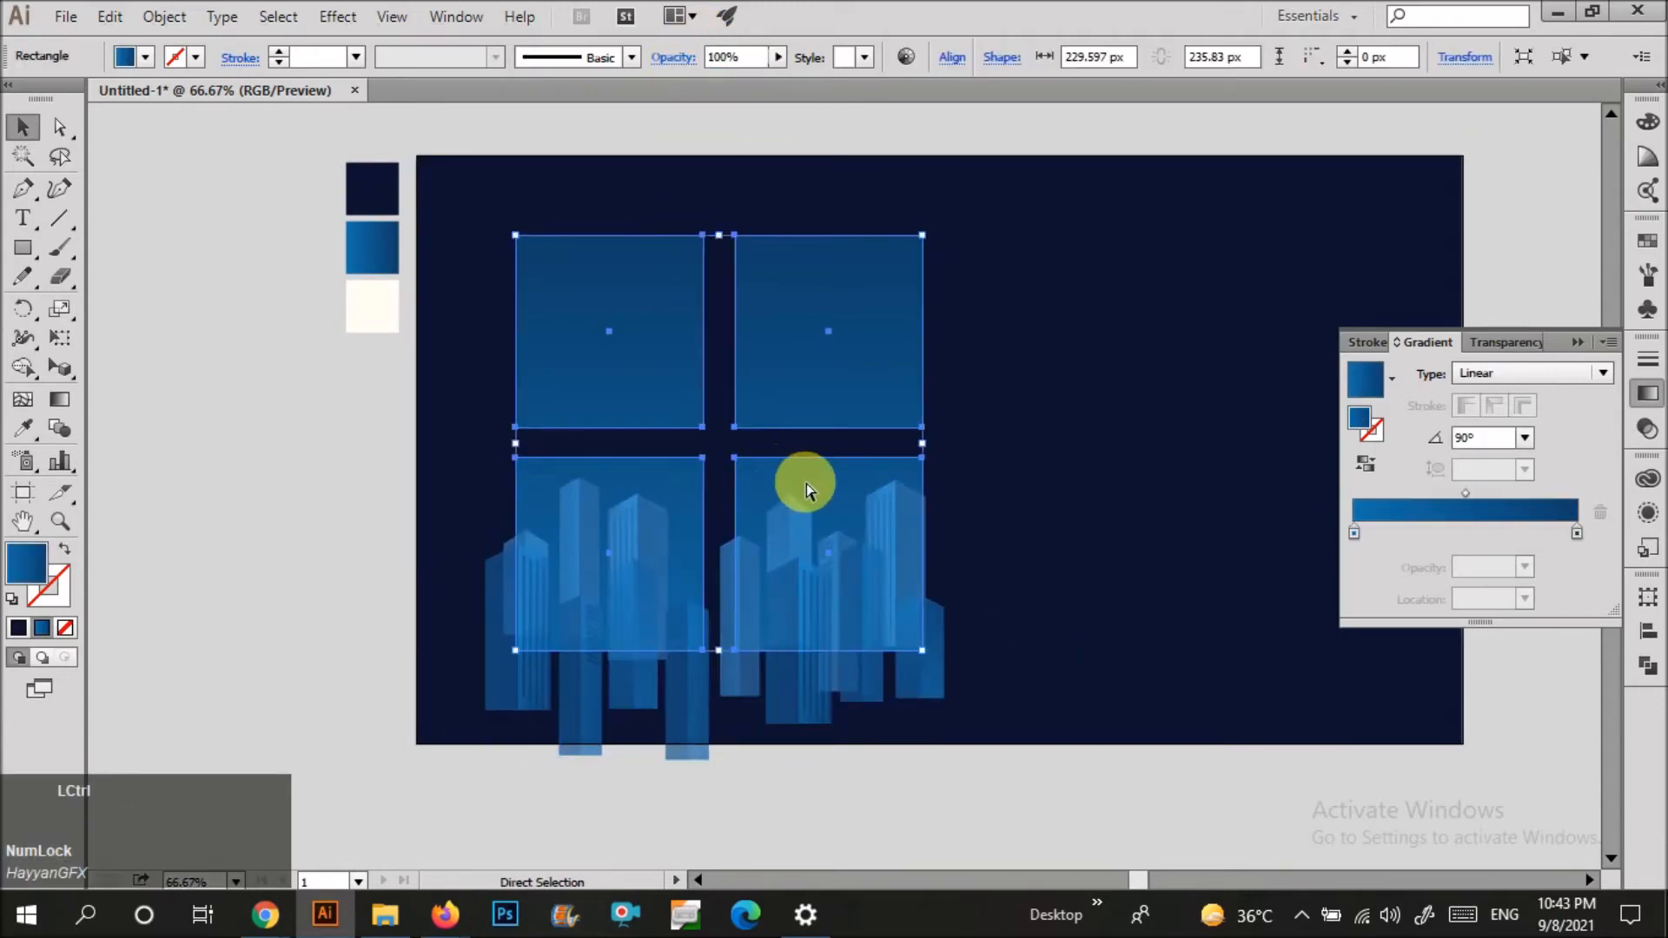
{"action": "left_click", "coordinate": [781, 681]}
{"action": "right_click", "coordinate": [820, 594]}
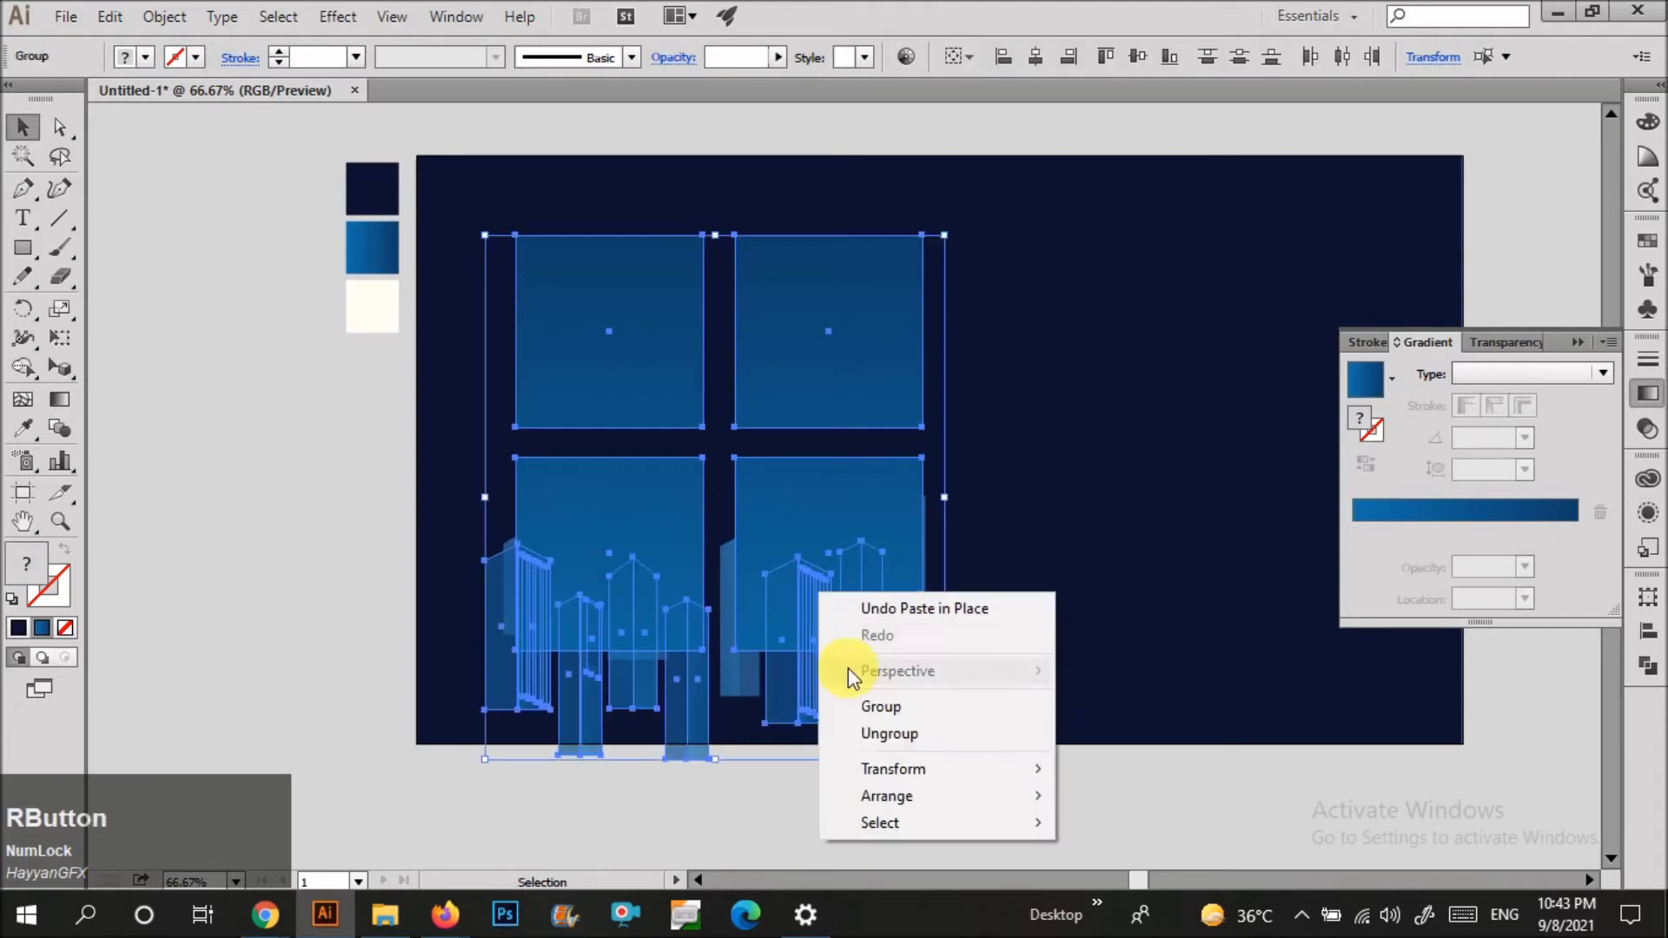
{"action": "left_click", "coordinate": [1030, 538]}
Isolate the pasted pane group, delete its two upper panes and leave isolation.
{"action": "left_click", "coordinate": [795, 696]}
{"action": "left_click", "coordinate": [812, 519]}
{"action": "right_click", "coordinate": [813, 514]}
{"action": "left_click", "coordinate": [845, 636]}
{"action": "left_click", "coordinate": [877, 314]}
{"action": "key", "text": "Delete"}
{"action": "left_click", "coordinate": [635, 304]}
{"action": "key", "text": "Delete"}
{"action": "double_click", "coordinate": [867, 389]}
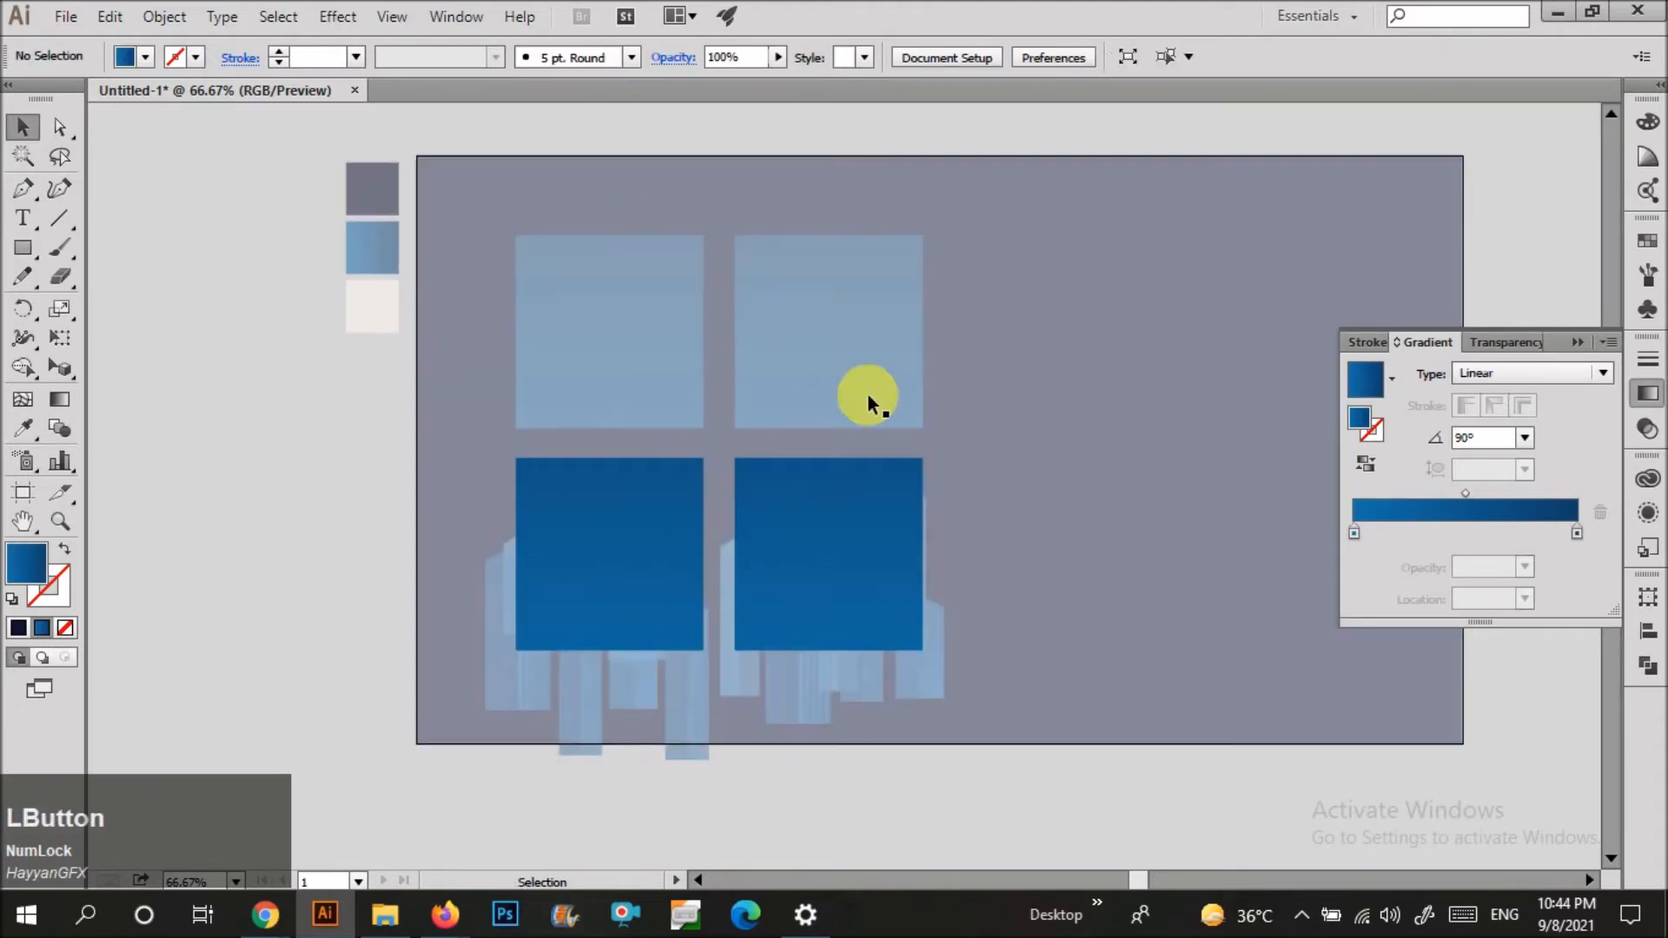
Ungroup the front and back skyline groups into separate towers.
{"action": "right_click", "coordinate": [810, 708]}
{"action": "left_click", "coordinate": [873, 592]}
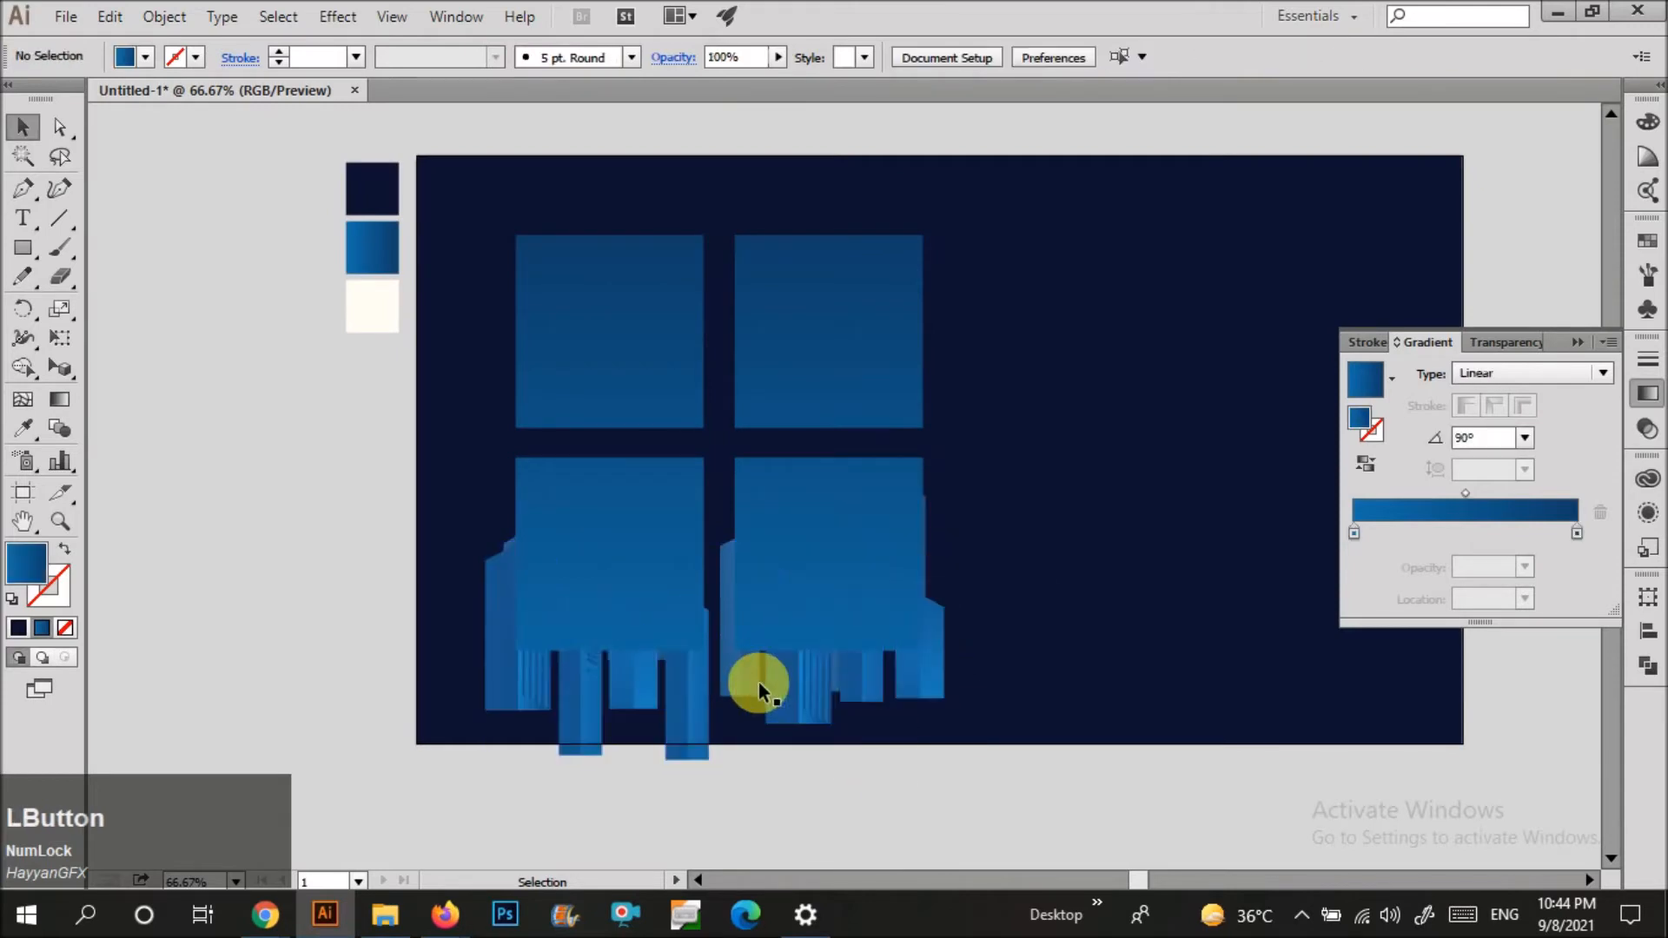
{"action": "right_click", "coordinate": [758, 681]}
{"action": "left_click", "coordinate": [847, 577]}
{"action": "left_click", "coordinate": [932, 704]}
Ungroup the two pasted lower panes so each can mask its own towers.
{"action": "left_click_drag", "start_coordinate": [819, 552], "coordinate": [820, 556]}
{"action": "right_click", "coordinate": [820, 556]}
{"action": "left_click", "coordinate": [1058, 472]}
{"action": "left_click", "coordinate": [815, 484]}
{"action": "left_click", "coordinate": [810, 680], "text": "shift"}
{"action": "left_click", "coordinate": [996, 575]}
{"action": "right_click", "coordinate": [873, 547]}
{"action": "left_click", "coordinate": [945, 689]}
{"action": "left_click", "coordinate": [871, 559]}
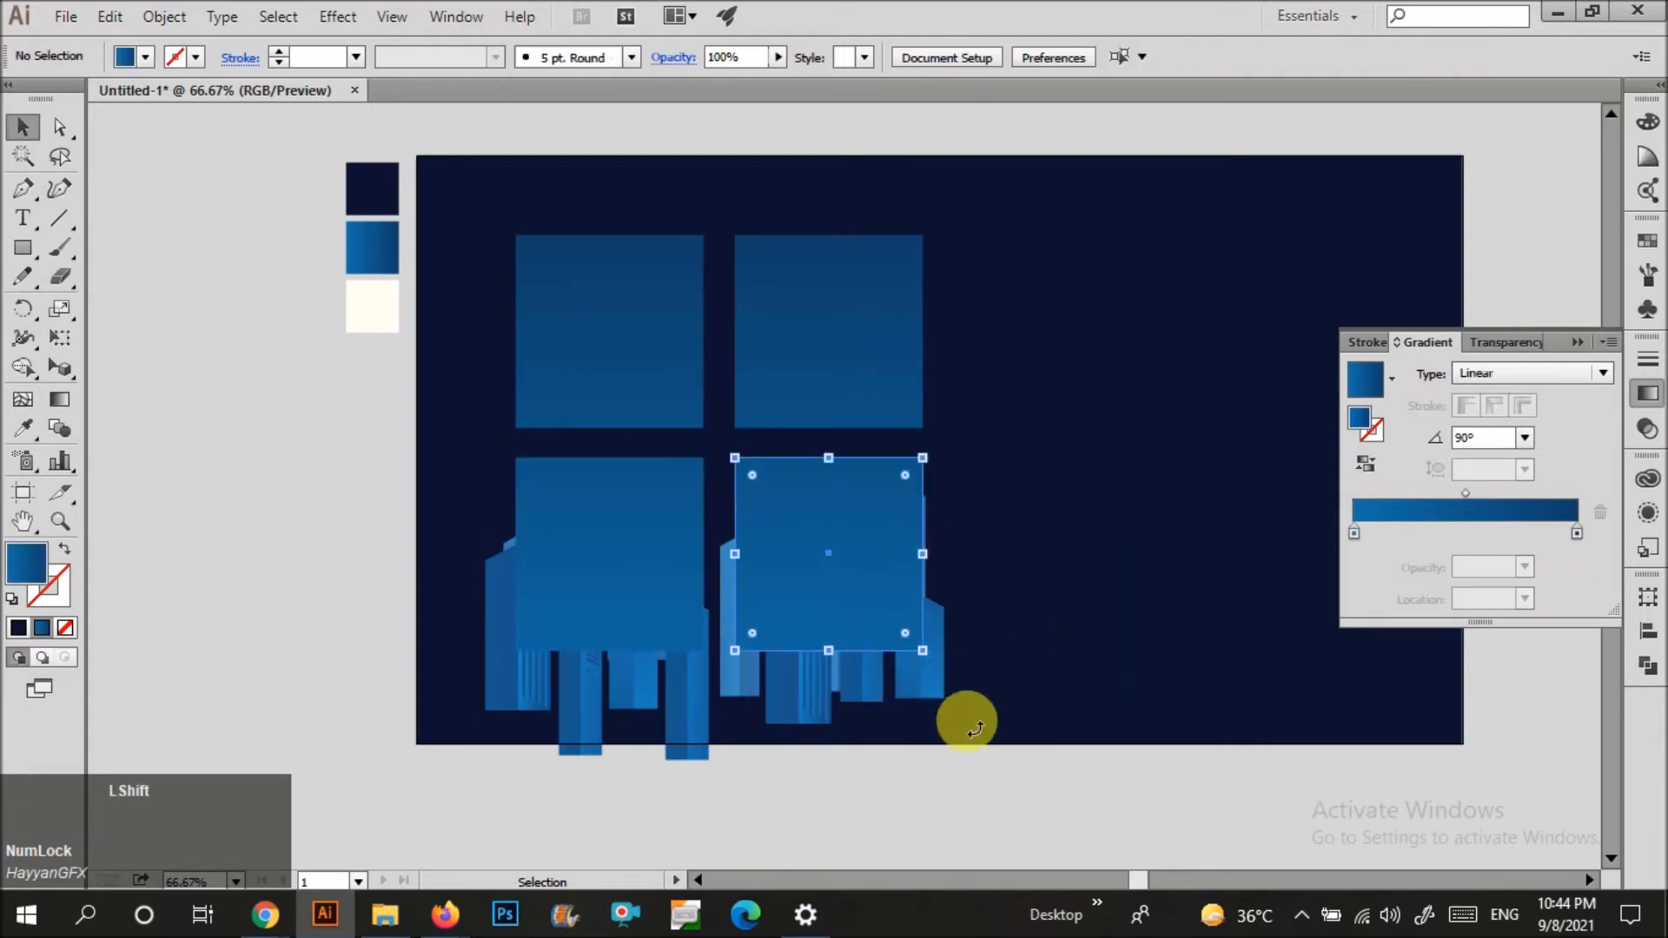
{"action": "left_click", "coordinate": [898, 679], "text": "shift"}
{"action": "left_click", "coordinate": [871, 690], "text": "shift"}
{"action": "left_click", "coordinate": [804, 688], "text": "shift"}
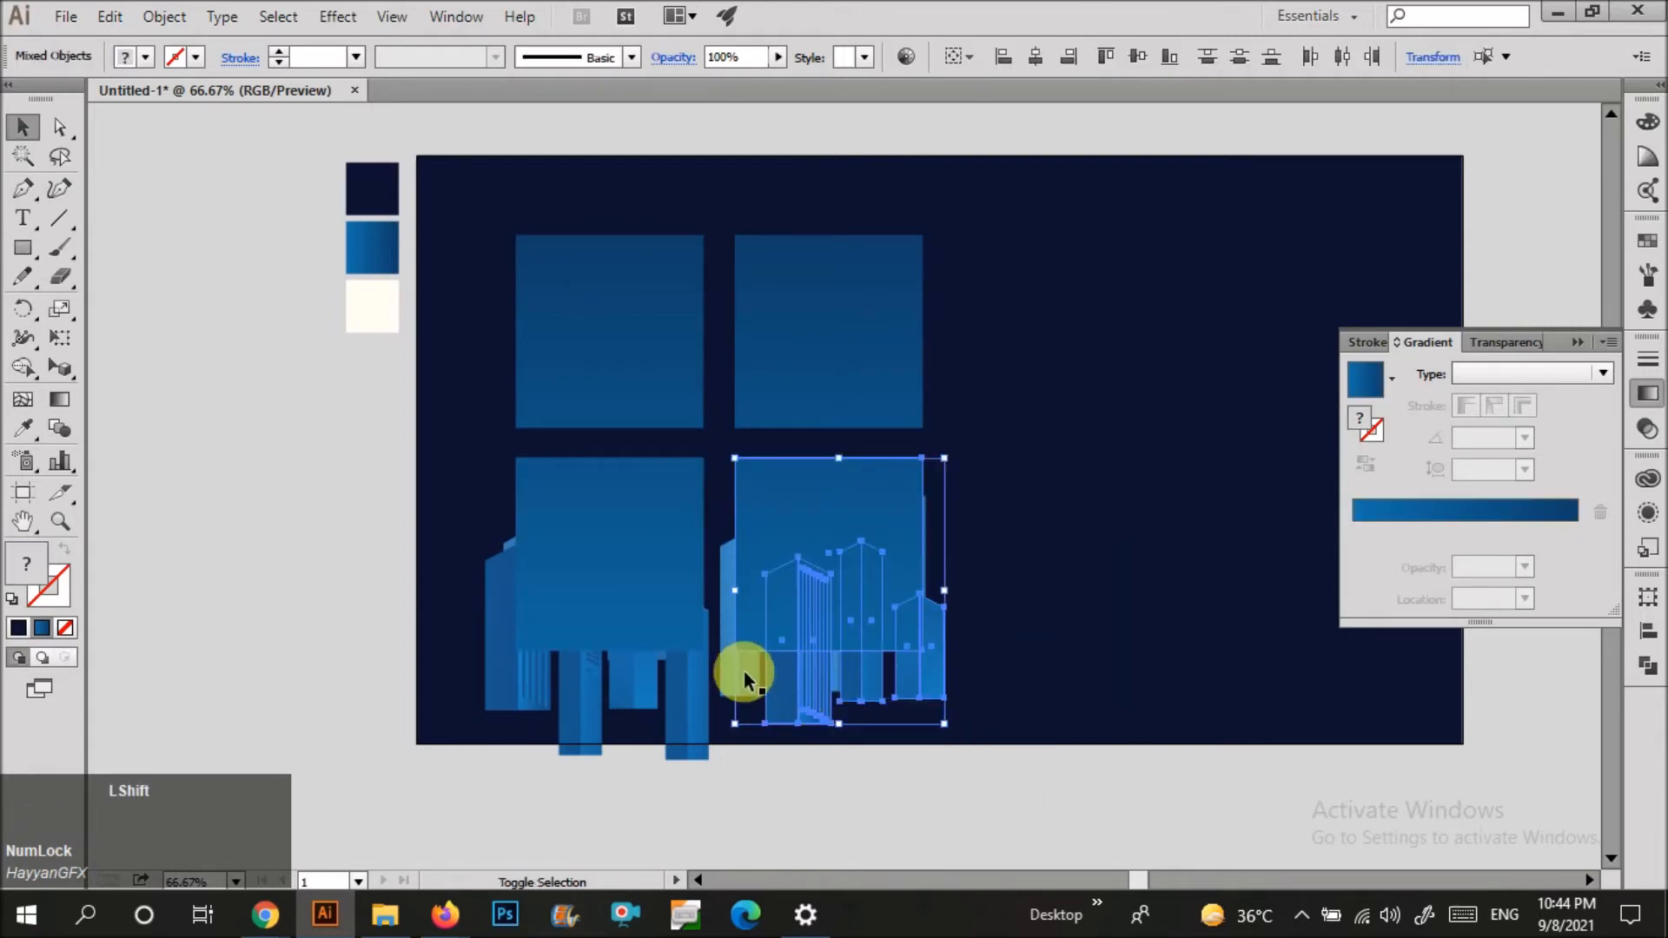
{"action": "left_click", "coordinate": [743, 673], "text": "shift"}
{"action": "left_click", "coordinate": [957, 662]}
Cut the pasted lower-right pane and select all the towers standing over the original pane.
{"action": "left_click", "coordinate": [881, 534]}
{"action": "key", "text": "ctrl+x"}
{"action": "left_click", "coordinate": [918, 610], "text": "shift"}
{"action": "left_click", "coordinate": [905, 569], "text": "shift"}
{"action": "left_click", "coordinate": [863, 624], "text": "shift"}
{"action": "left_click", "coordinate": [742, 612], "text": "shift"}
{"action": "left_click", "coordinate": [912, 665]}
{"action": "key", "text": "ctrl+z"}
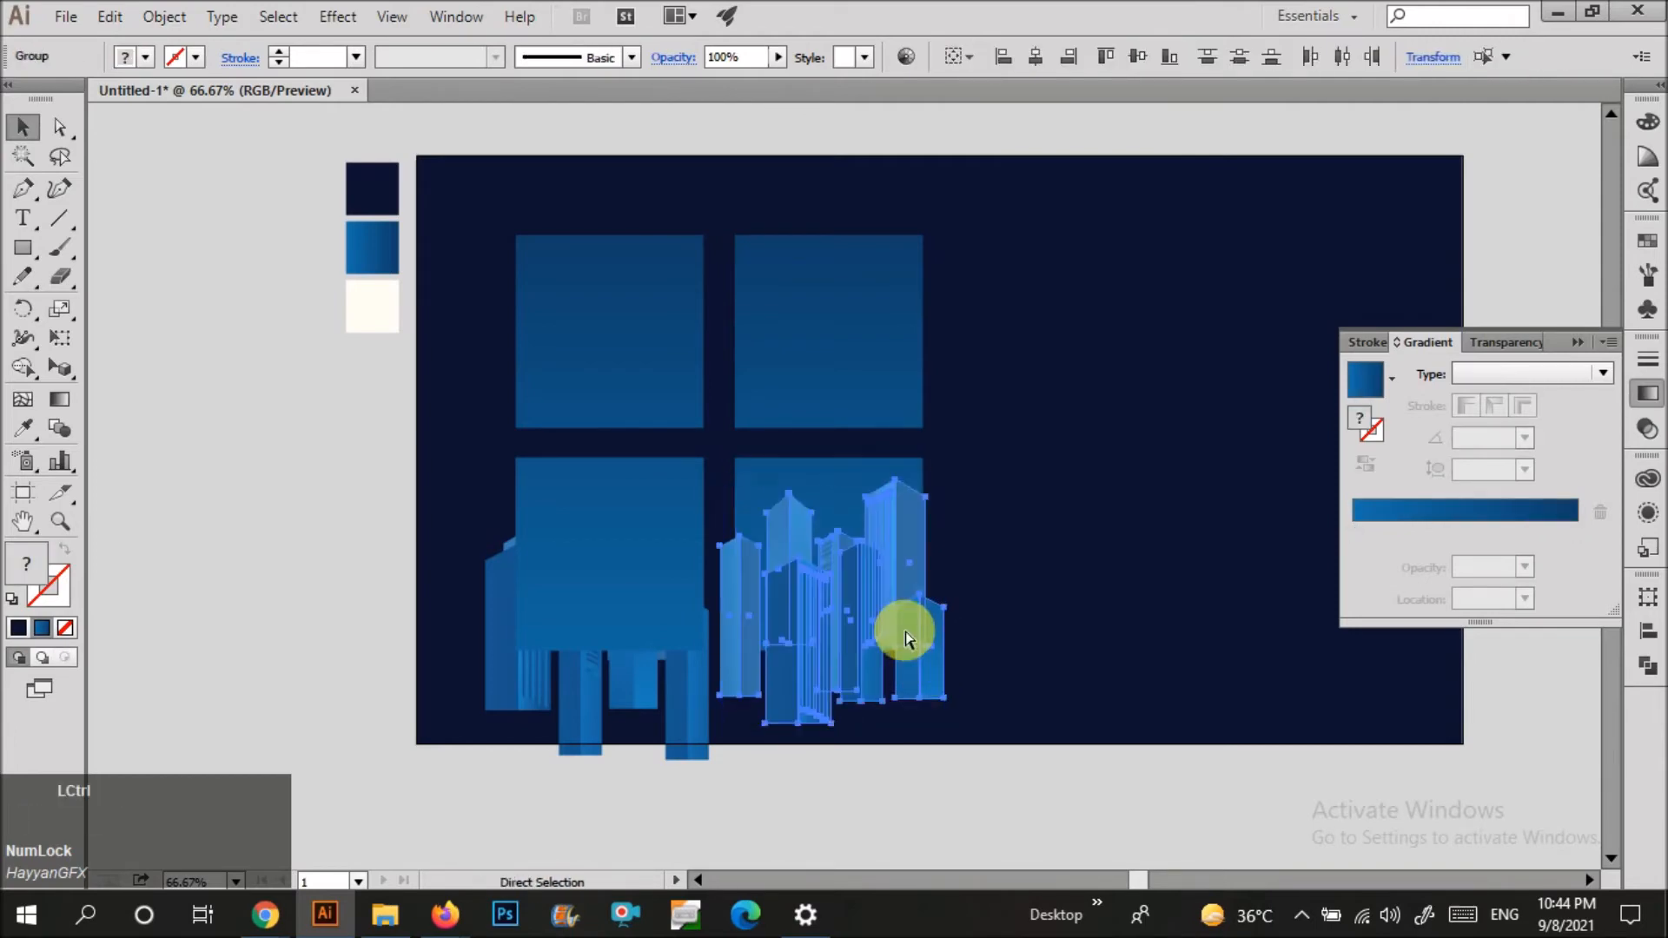
Paste the cut pane in place in front and make a clipping mask that trims the towers to the lower-right pane.
{"action": "key", "text": "ctrl+v"}
{"action": "left_click", "coordinate": [925, 682], "text": "shift"}
{"action": "right_click", "coordinate": [799, 600]}
{"action": "left_click", "coordinate": [938, 744]}
{"action": "left_click", "coordinate": [842, 700]}
Cut the pasted lower-left pane and select all the towers standing over the original pane.
{"action": "left_click", "coordinate": [697, 711]}
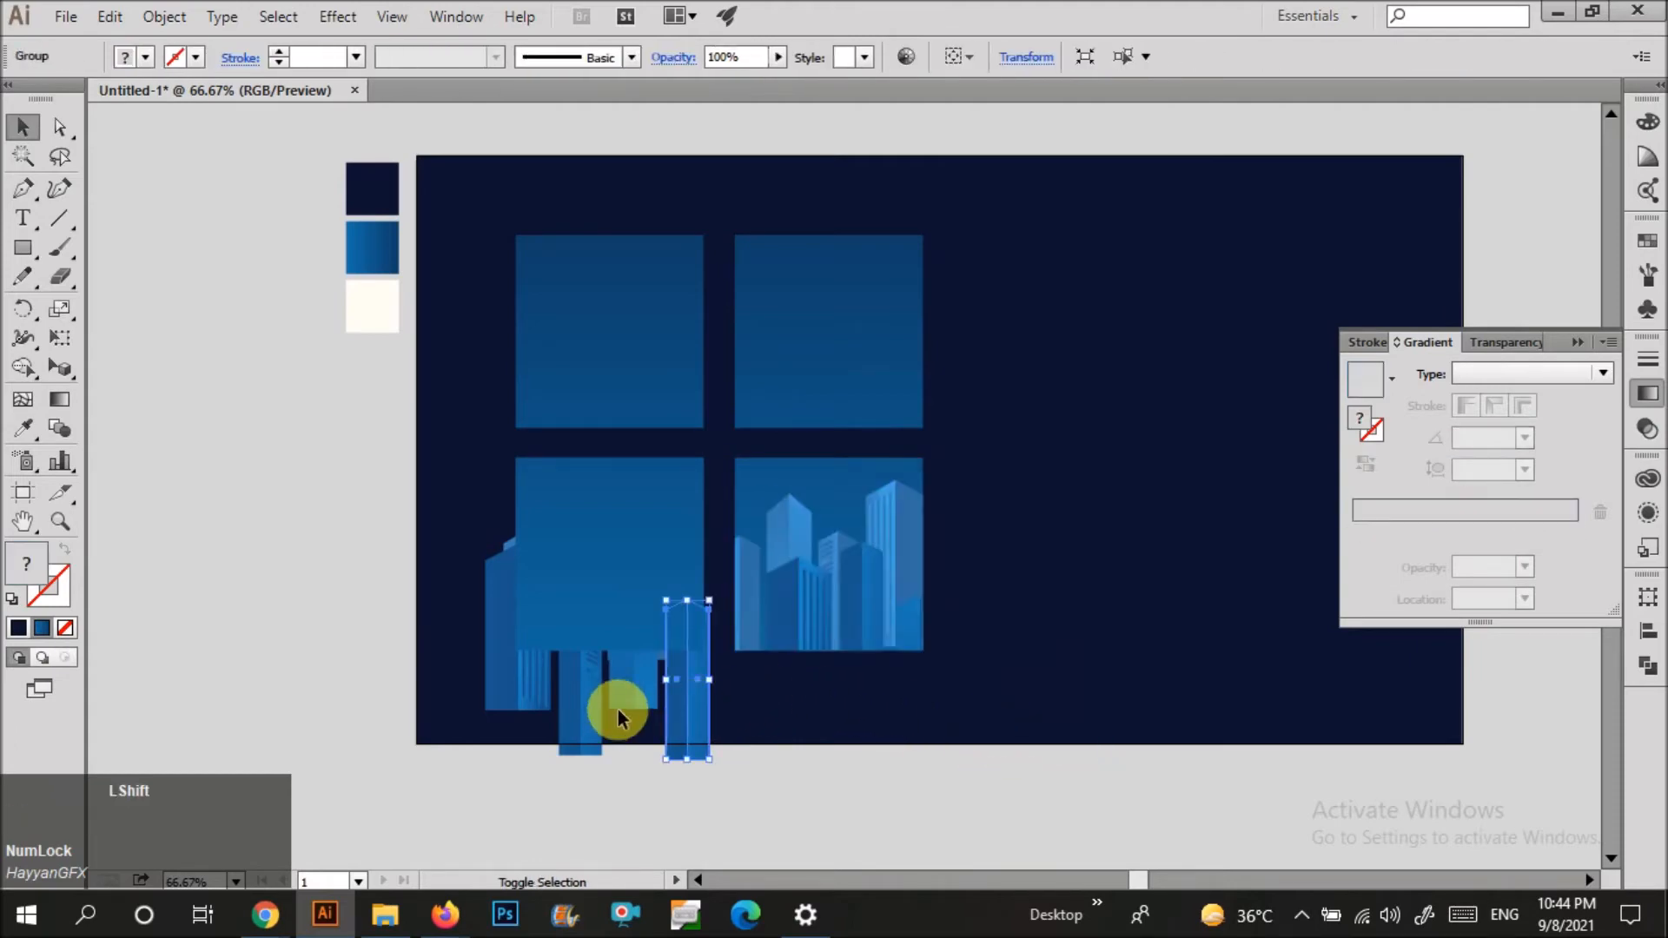
{"action": "left_click", "coordinate": [618, 699], "text": "shift"}
{"action": "left_click", "coordinate": [573, 559]}
{"action": "key", "text": "ctrl+x"}
{"action": "left_click", "coordinate": [640, 532], "text": "shift"}
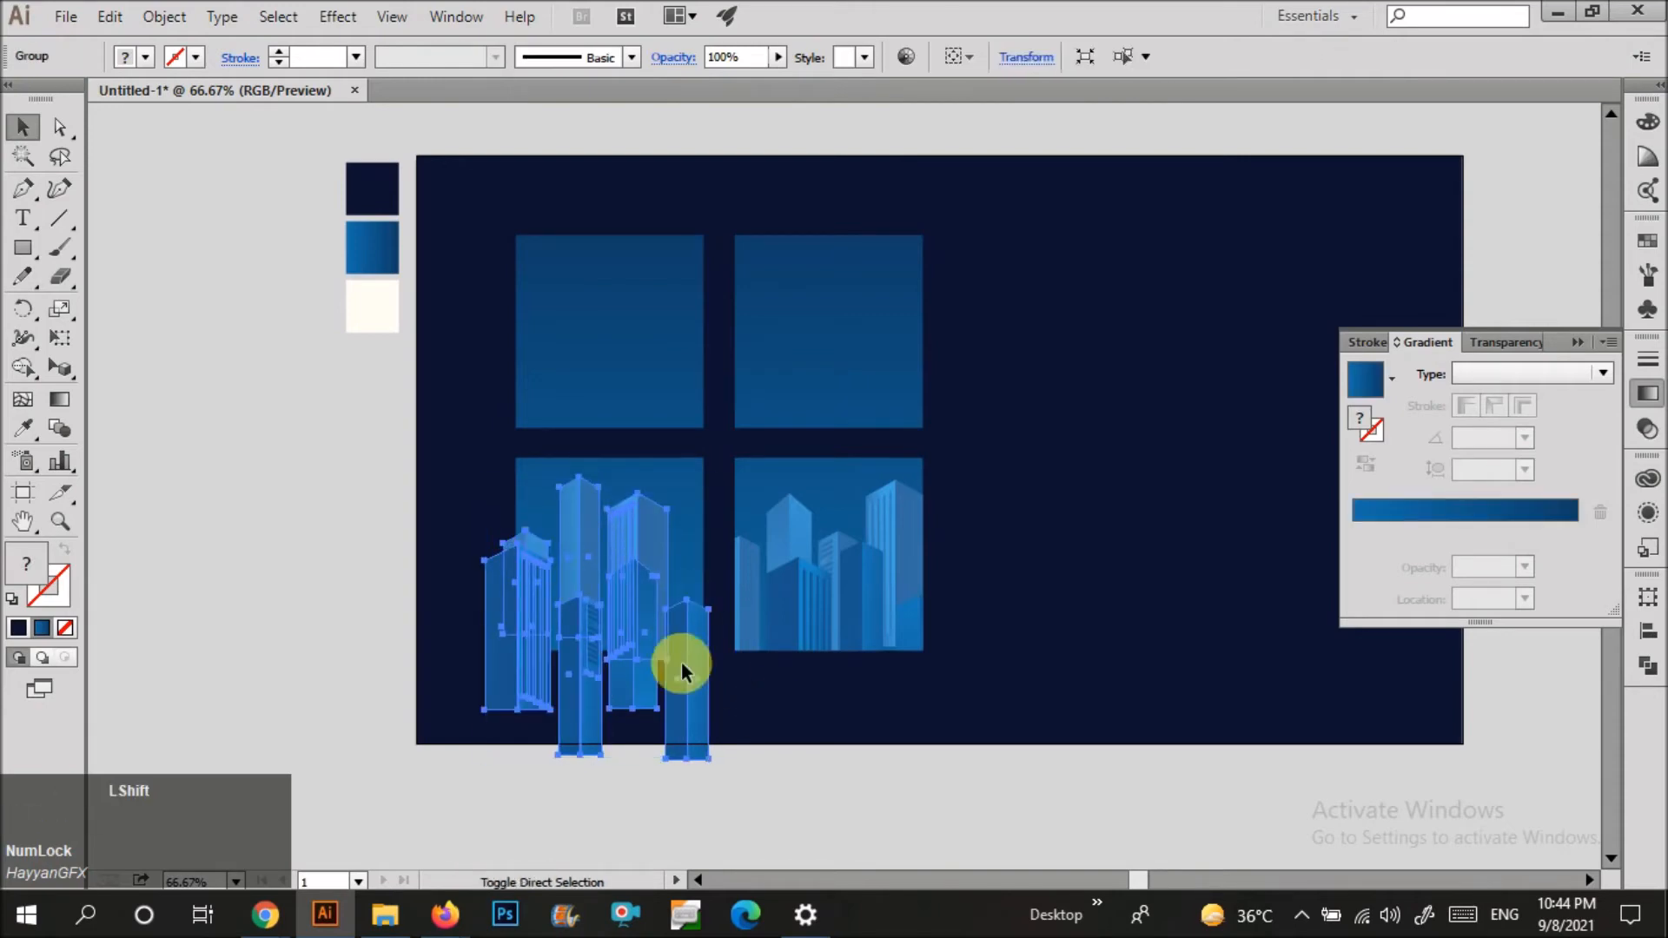
Paste the cut pane in front and make a clipping mask that trims the towers to the lower-left pane.
{"action": "key", "text": "ctrl+f"}
{"action": "left_click", "coordinate": [673, 702], "text": "shift"}
{"action": "right_click", "coordinate": [672, 702]}
{"action": "left_click", "coordinate": [707, 756]}
{"action": "left_click", "coordinate": [908, 732]}
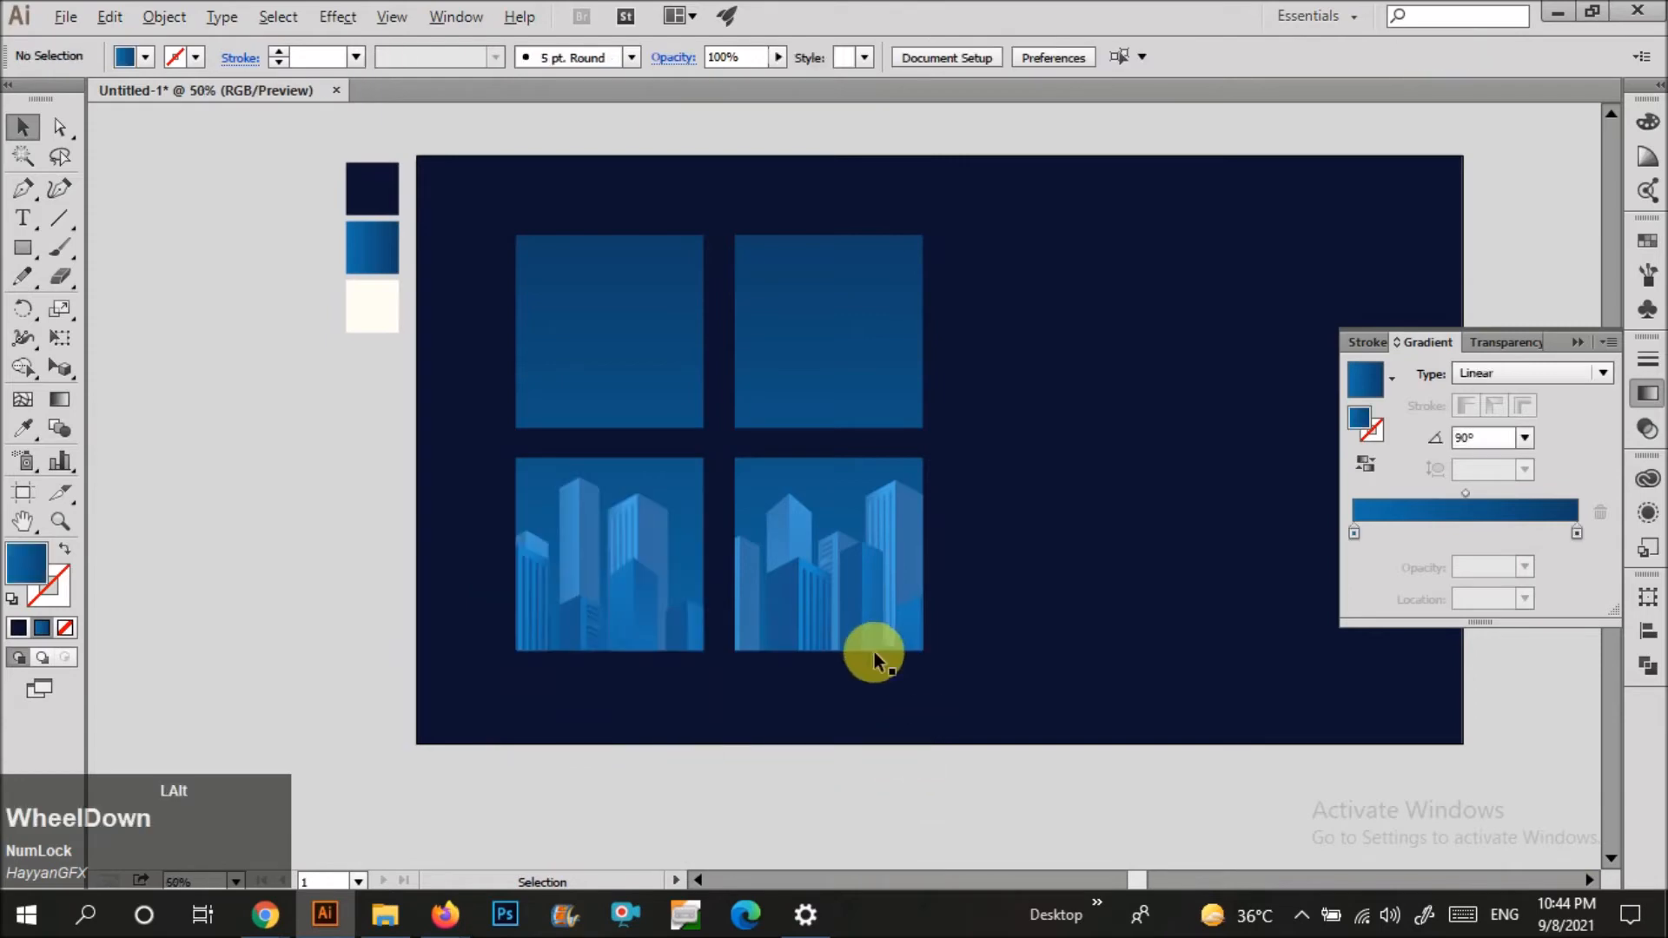
Collapse the floating Gradient settings to clear the workspace.
{"action": "scroll", "coordinate": [874, 651], "scroll_direction": "down", "scroll_amount": 1}
{"action": "scroll", "coordinate": [837, 669], "scroll_direction": "down", "scroll_amount": 1}
{"action": "left_click", "coordinate": [947, 730]}
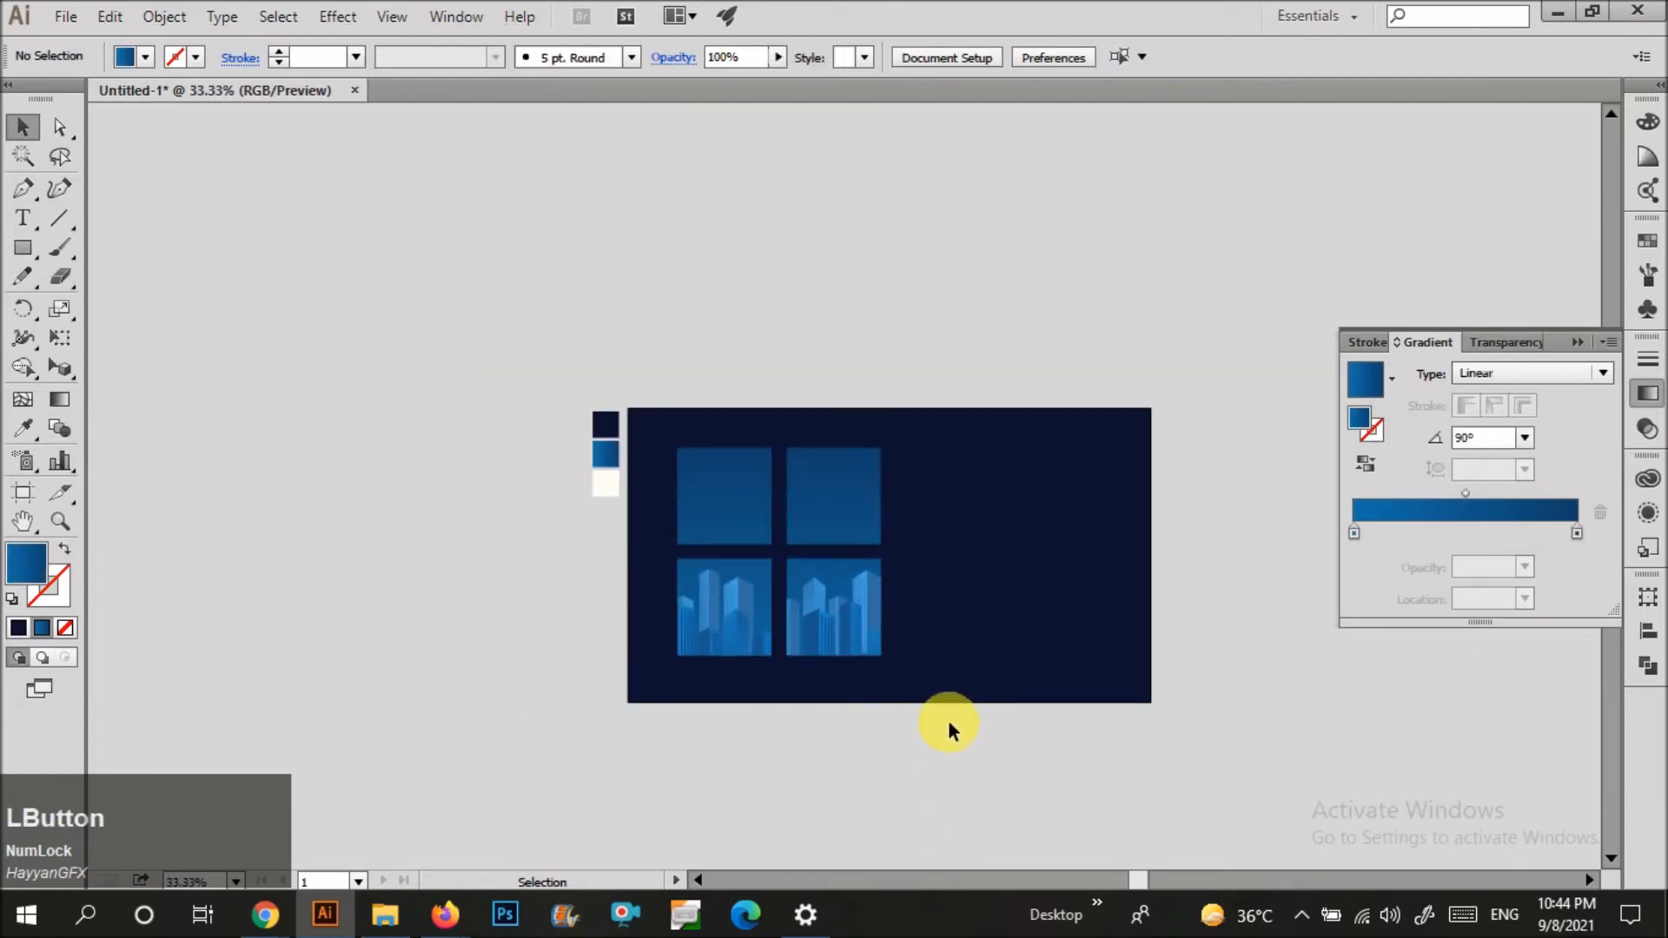
{"action": "scroll", "coordinate": [848, 560], "scroll_direction": "up", "scroll_amount": 1}
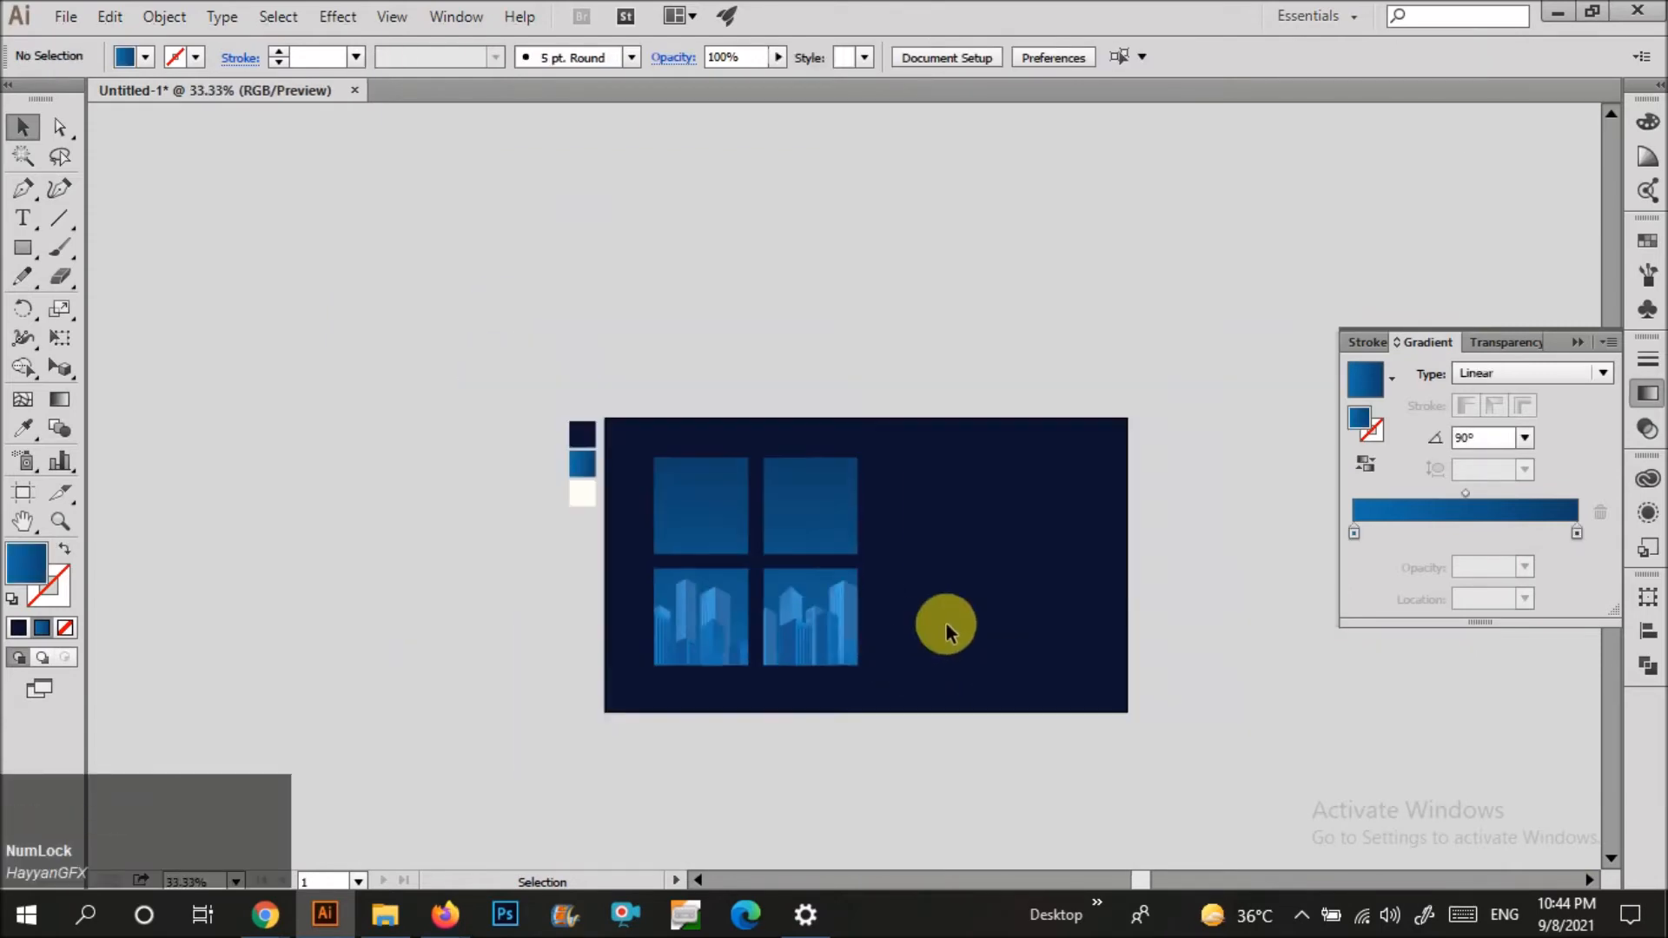
{"action": "scroll", "coordinate": [946, 623], "scroll_direction": "up", "scroll_amount": 2}
{"action": "left_click", "coordinate": [1576, 345]}
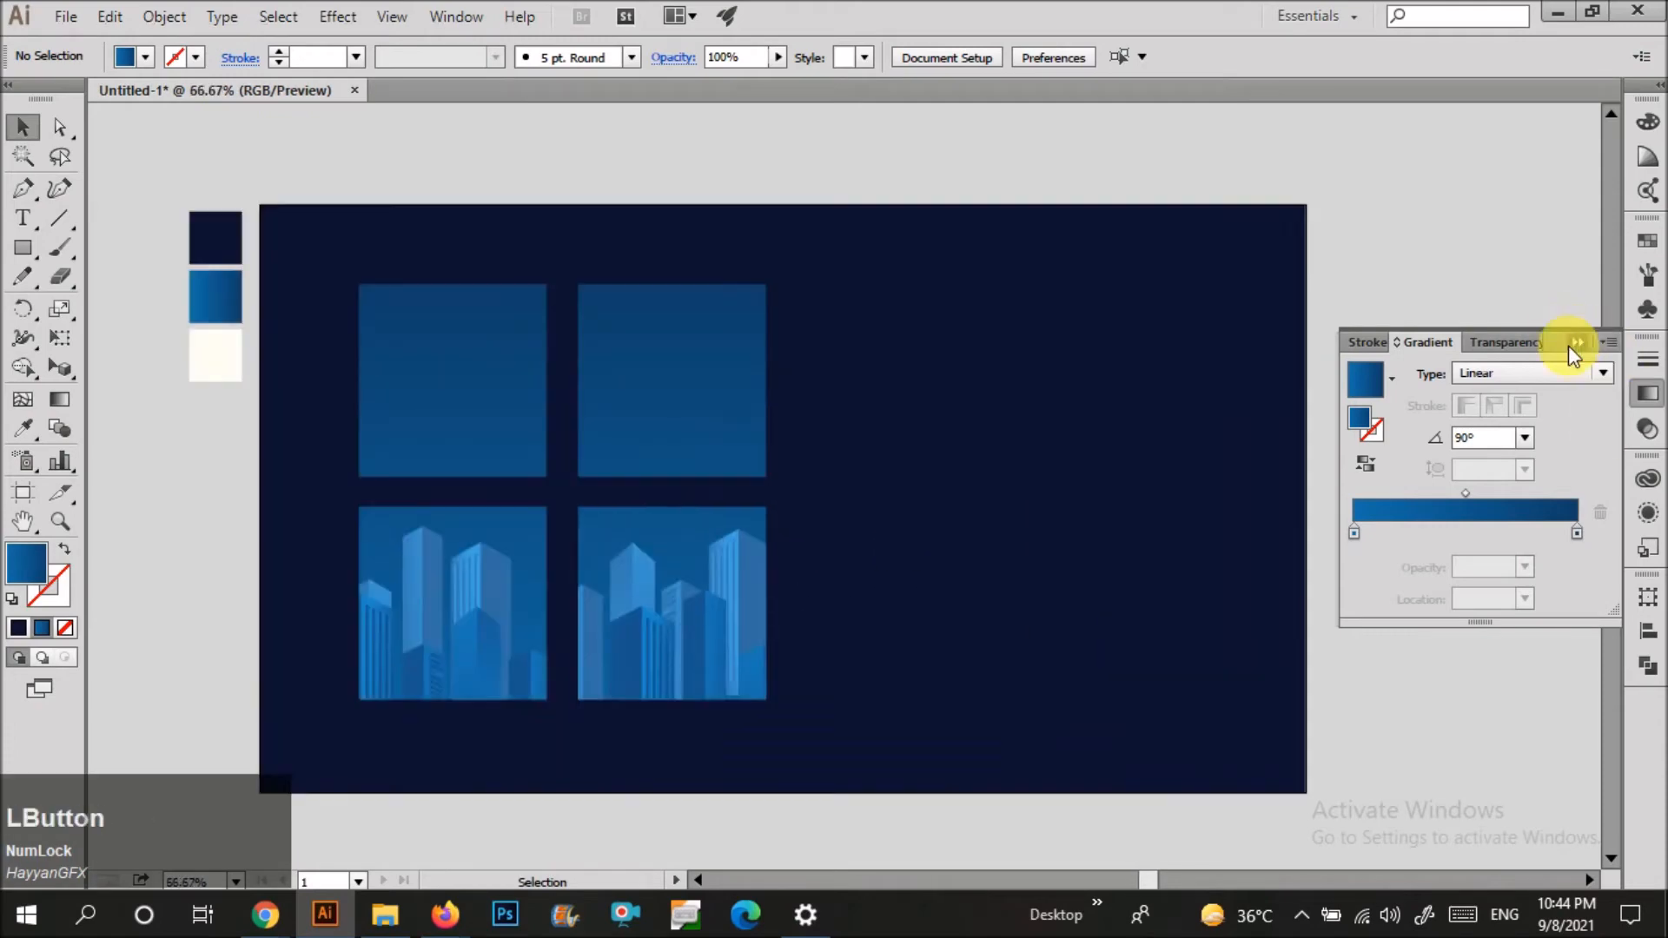
{"action": "scroll", "coordinate": [976, 466], "scroll_direction": "down", "scroll_amount": 1}
Try placing a thin bar across the upper panes, filled with the background navy using the Eyedropper.
{"action": "key", "text": "m"}
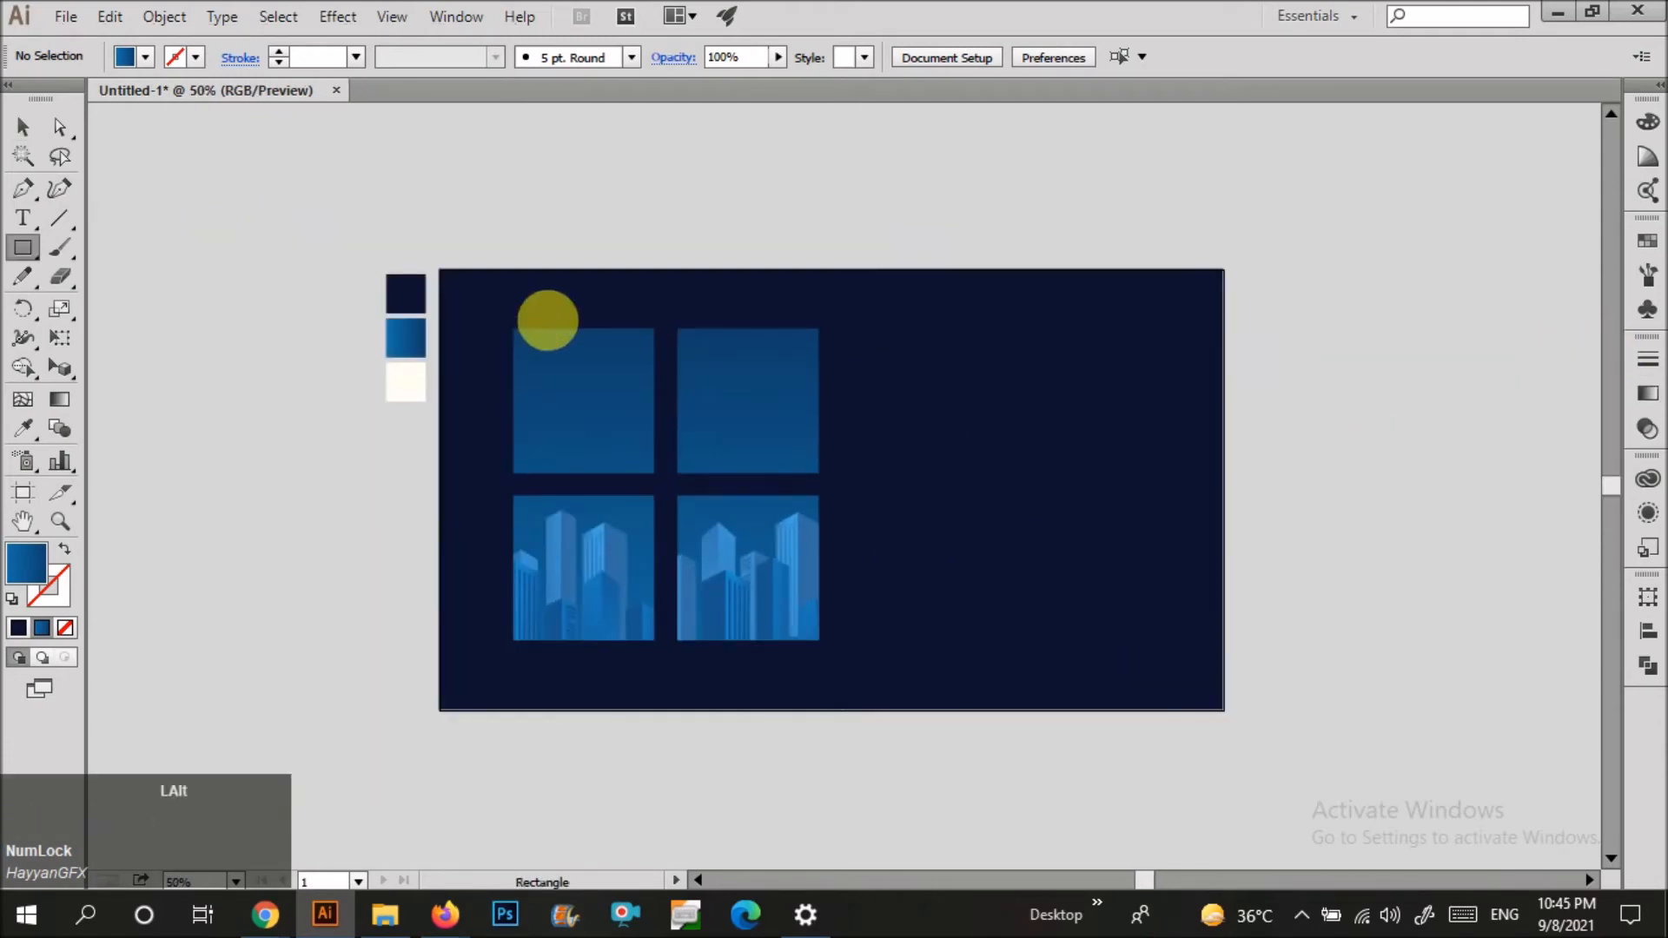
{"action": "scroll", "coordinate": [507, 329], "scroll_direction": "up", "scroll_amount": 1}
{"action": "left_click_drag", "start_coordinate": [476, 319], "coordinate": [939, 386]}
{"action": "key", "text": "v"}
{"action": "key", "text": "i"}
{"action": "left_click", "coordinate": [1045, 399]}
{"action": "key", "text": "v"}
{"action": "left_click_drag", "start_coordinate": [761, 339], "coordinate": [707, 402]}
{"action": "left_click", "coordinate": [633, 164]}
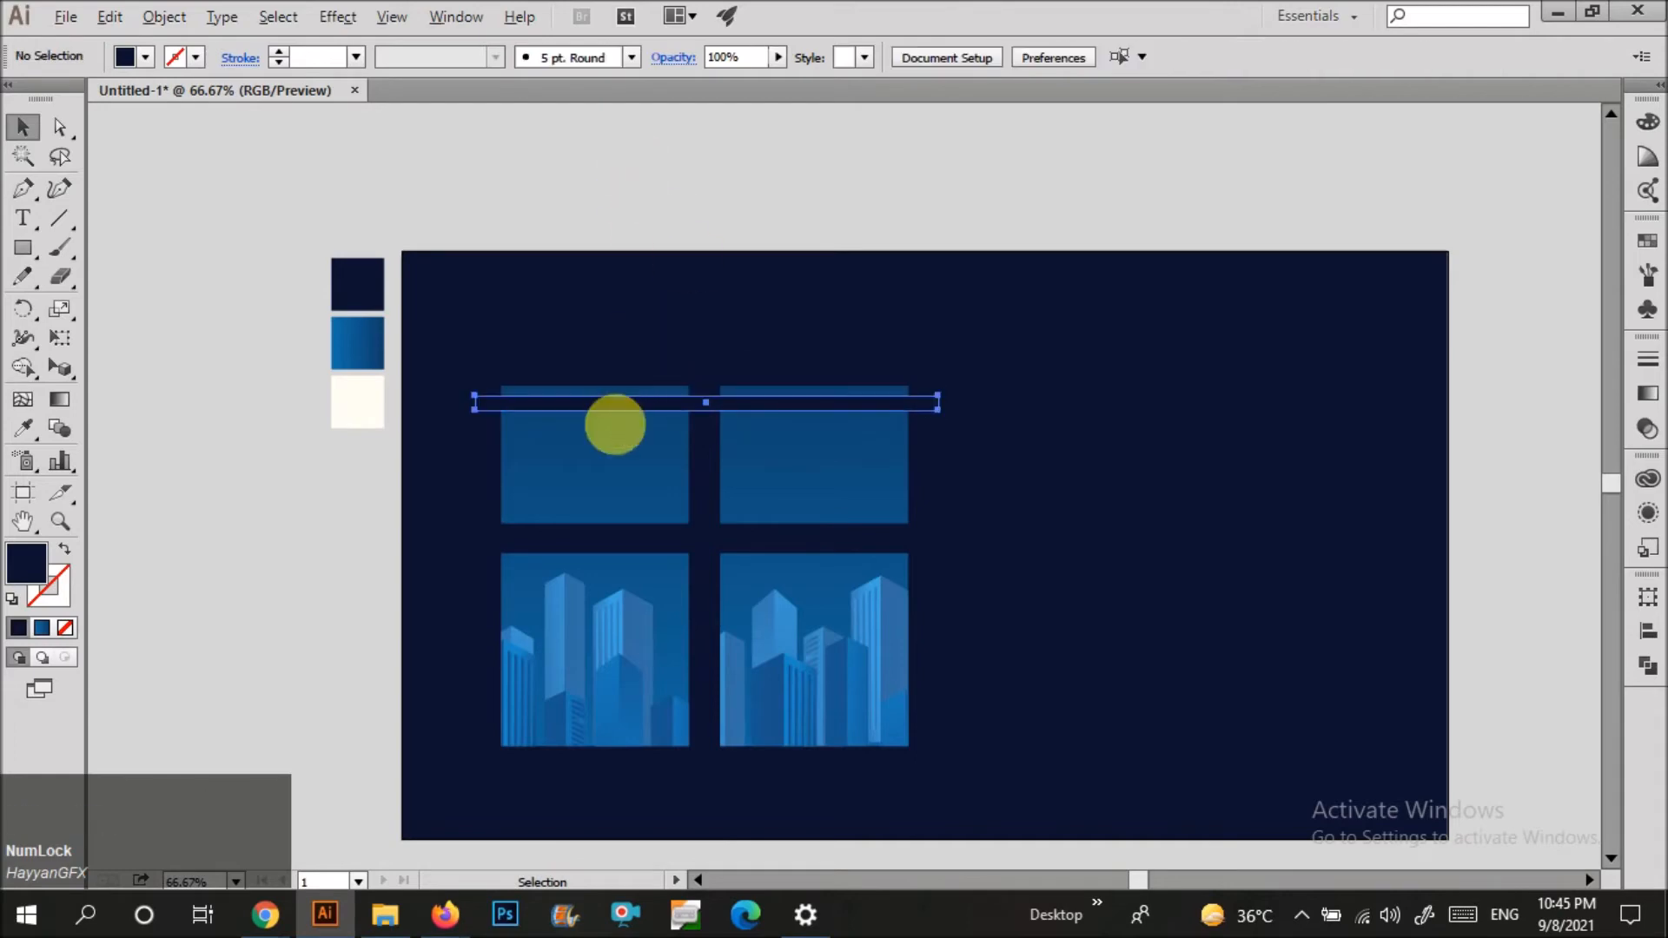
Delete the trial navy rectangles from the upper panes.
{"action": "scroll", "coordinate": [614, 428], "scroll_direction": "up", "scroll_amount": 2}
{"action": "left_click", "coordinate": [642, 298]}
{"action": "key", "text": "Delete"}
{"action": "key", "text": "m"}
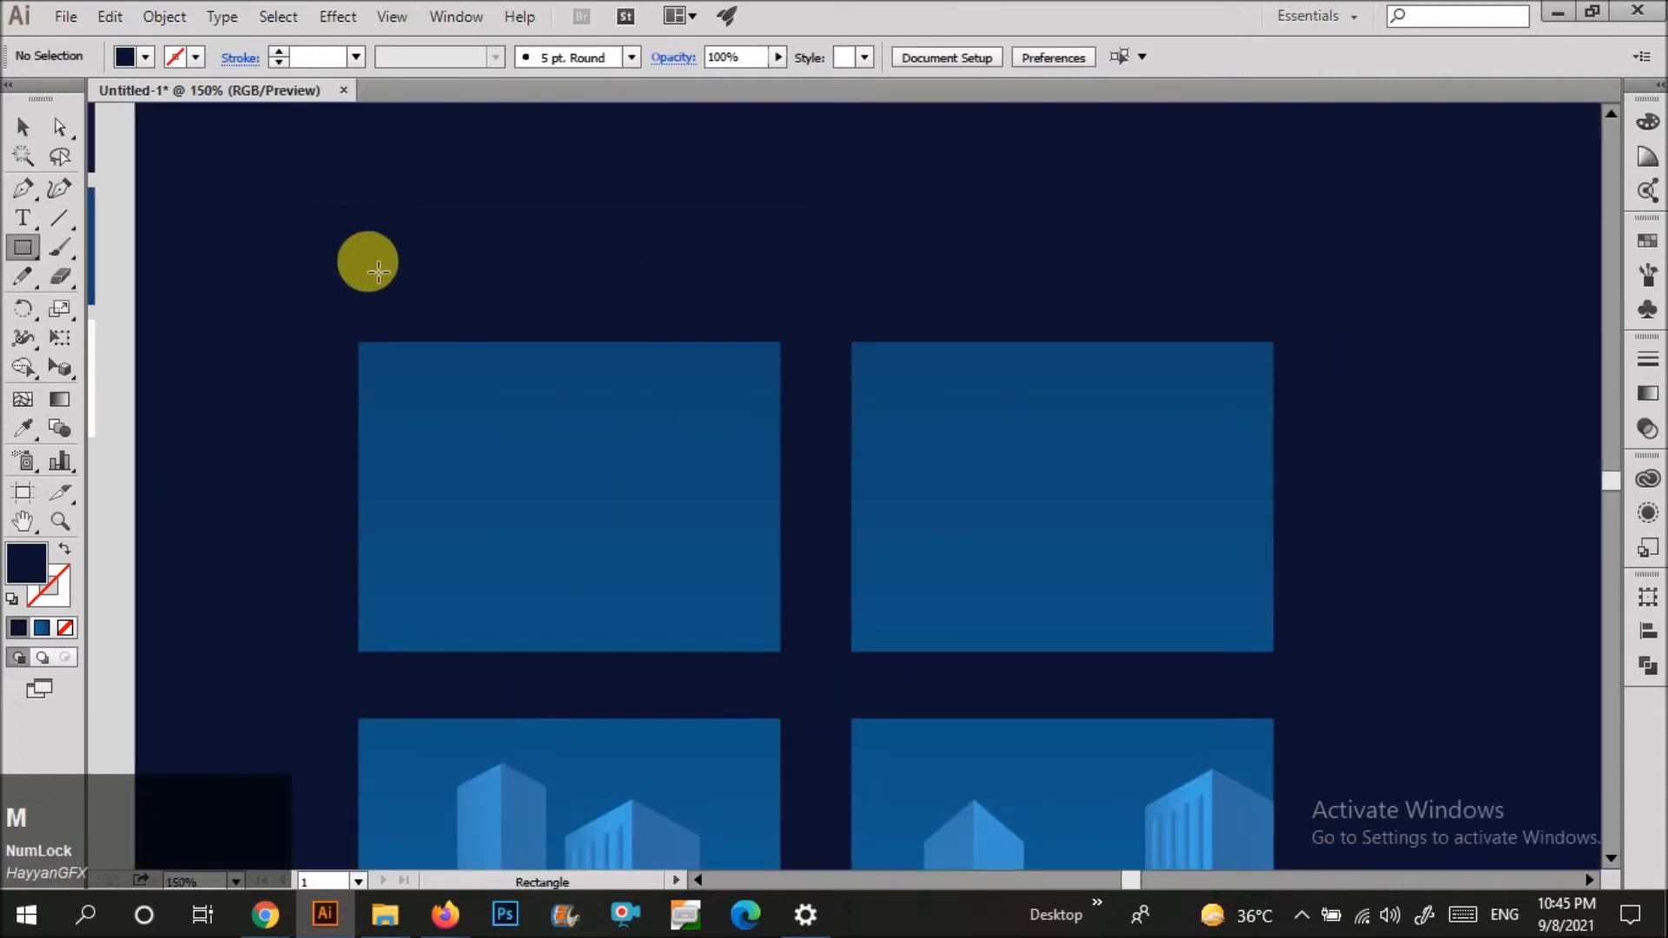
{"action": "left_click", "coordinate": [437, 298]}
{"action": "key", "text": "Delete"}
Draw a navy bar about 529 px wide and 10 px high along the upper panes' top edge and duplicate it slightly below.
{"action": "key", "text": "m"}
{"action": "left_click_drag", "start_coordinate": [329, 214], "coordinate": [1309, 242]}
{"action": "key", "text": "c"}
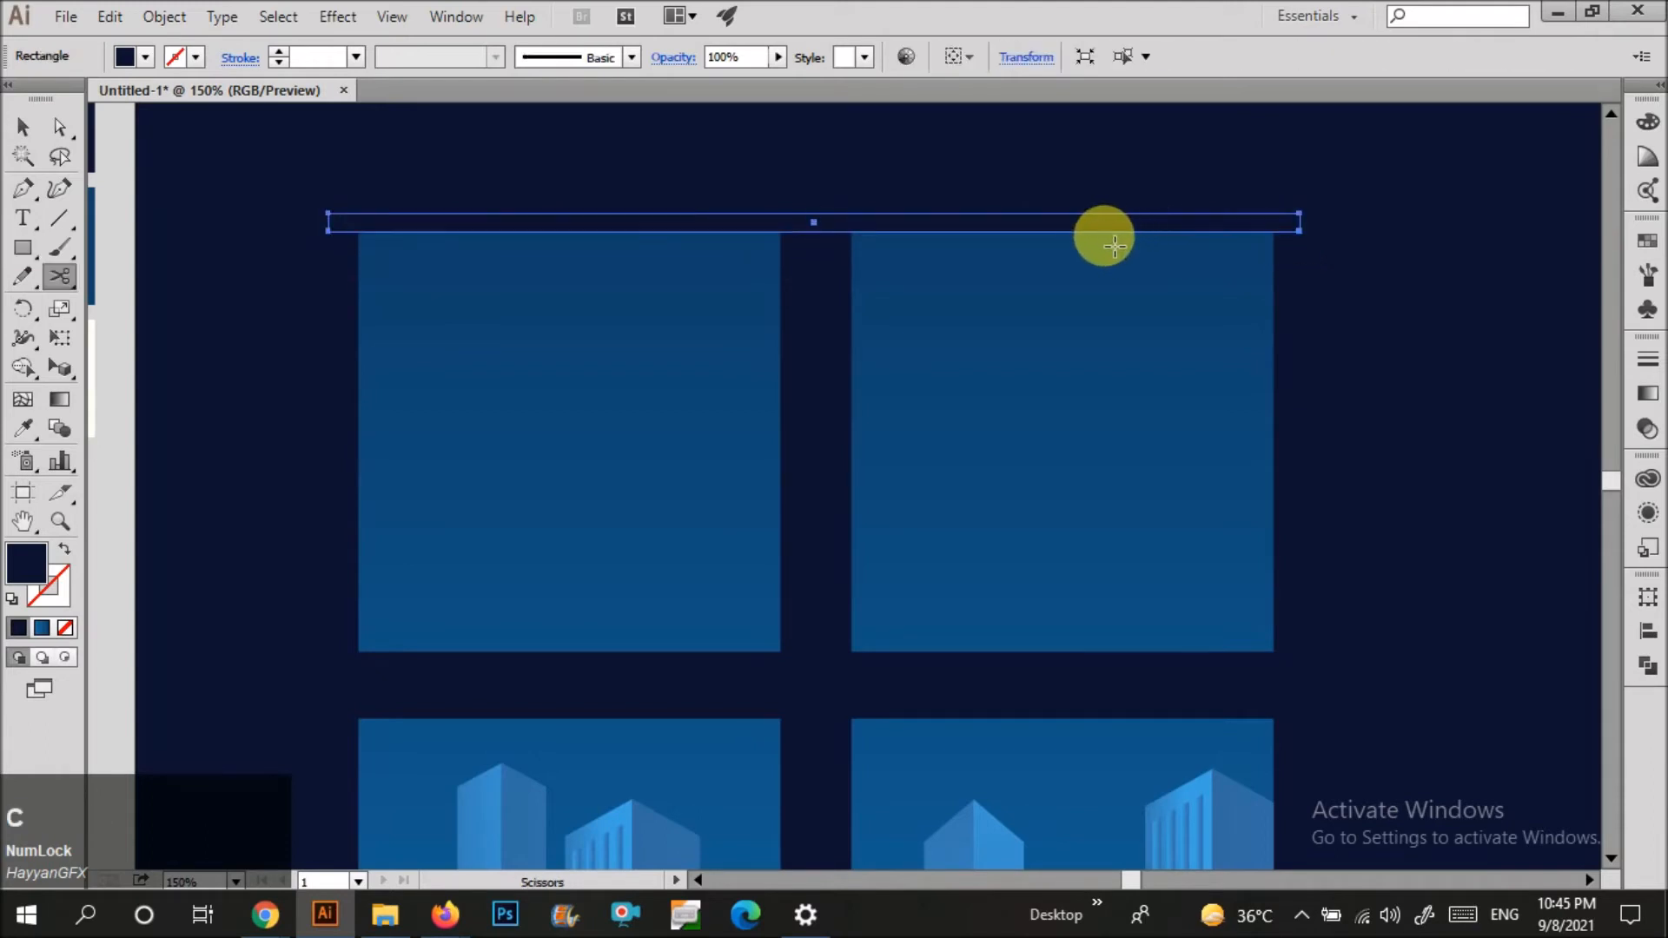
{"action": "key", "text": "v"}
{"action": "left_click_drag", "start_coordinate": [1077, 229], "coordinate": [1077, 274]}
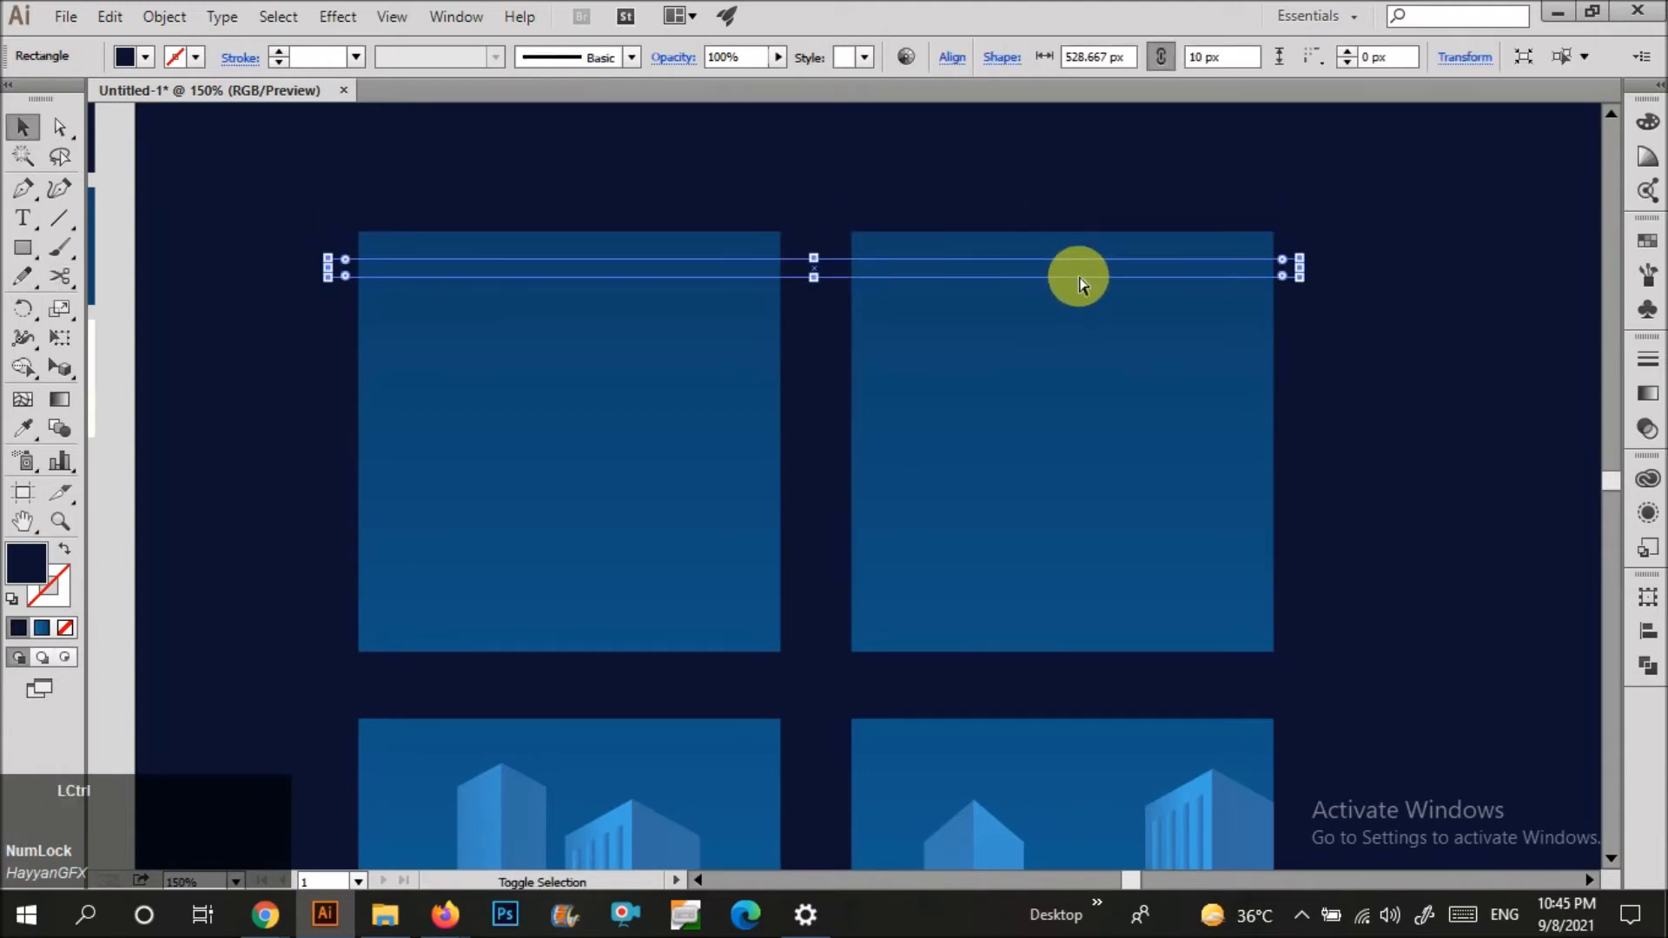
Repeat the bar duplication down the upper panes to form evenly spaced blinds, undoing the last extra copy.
{"action": "key", "text": "ctrl+d"}
{"action": "key", "text": "ctrl+d"}
{"action": "key", "text": "ctrl+d"}
{"action": "key", "text": "ctrl+d"}
{"action": "key", "text": "ctrl+d"}
{"action": "key", "text": "ctrl+d"}
{"action": "key", "text": "ctrl+d"}
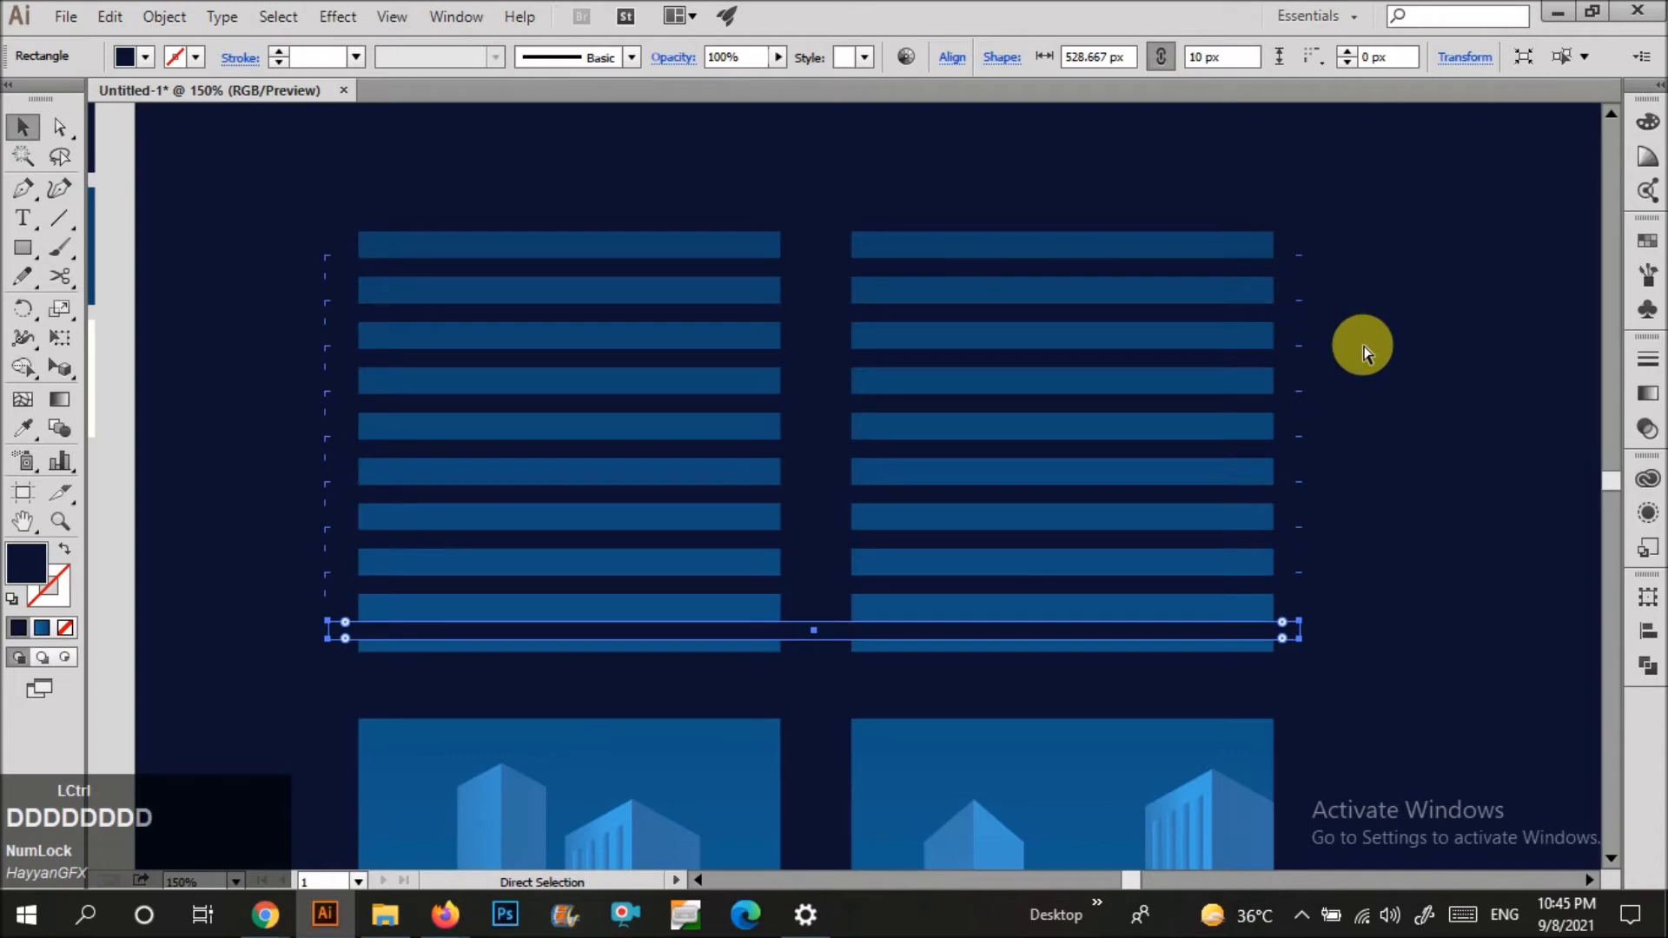
{"action": "key", "text": "ctrl+d"}
{"action": "key", "text": "ctrl+d"}
{"action": "key", "text": "ctrl+z"}
Nudge the lowest bar down onto the top edge of the lower panes.
{"action": "key", "text": "Down"}
{"action": "key", "text": "Down"}
{"action": "key", "text": "Down"}
{"action": "key", "text": "Down"}
{"action": "key", "text": "Down"}
{"action": "key", "text": "Down"}
{"action": "key", "text": "Down"}
{"action": "key", "text": "Down"}
{"action": "key", "text": "Down"}
{"action": "key", "text": "Down"}
{"action": "key", "text": "Down"}
{"action": "key", "text": "Down"}
{"action": "key", "text": "Down"}
{"action": "key", "text": "Down"}
{"action": "key", "text": "Down"}
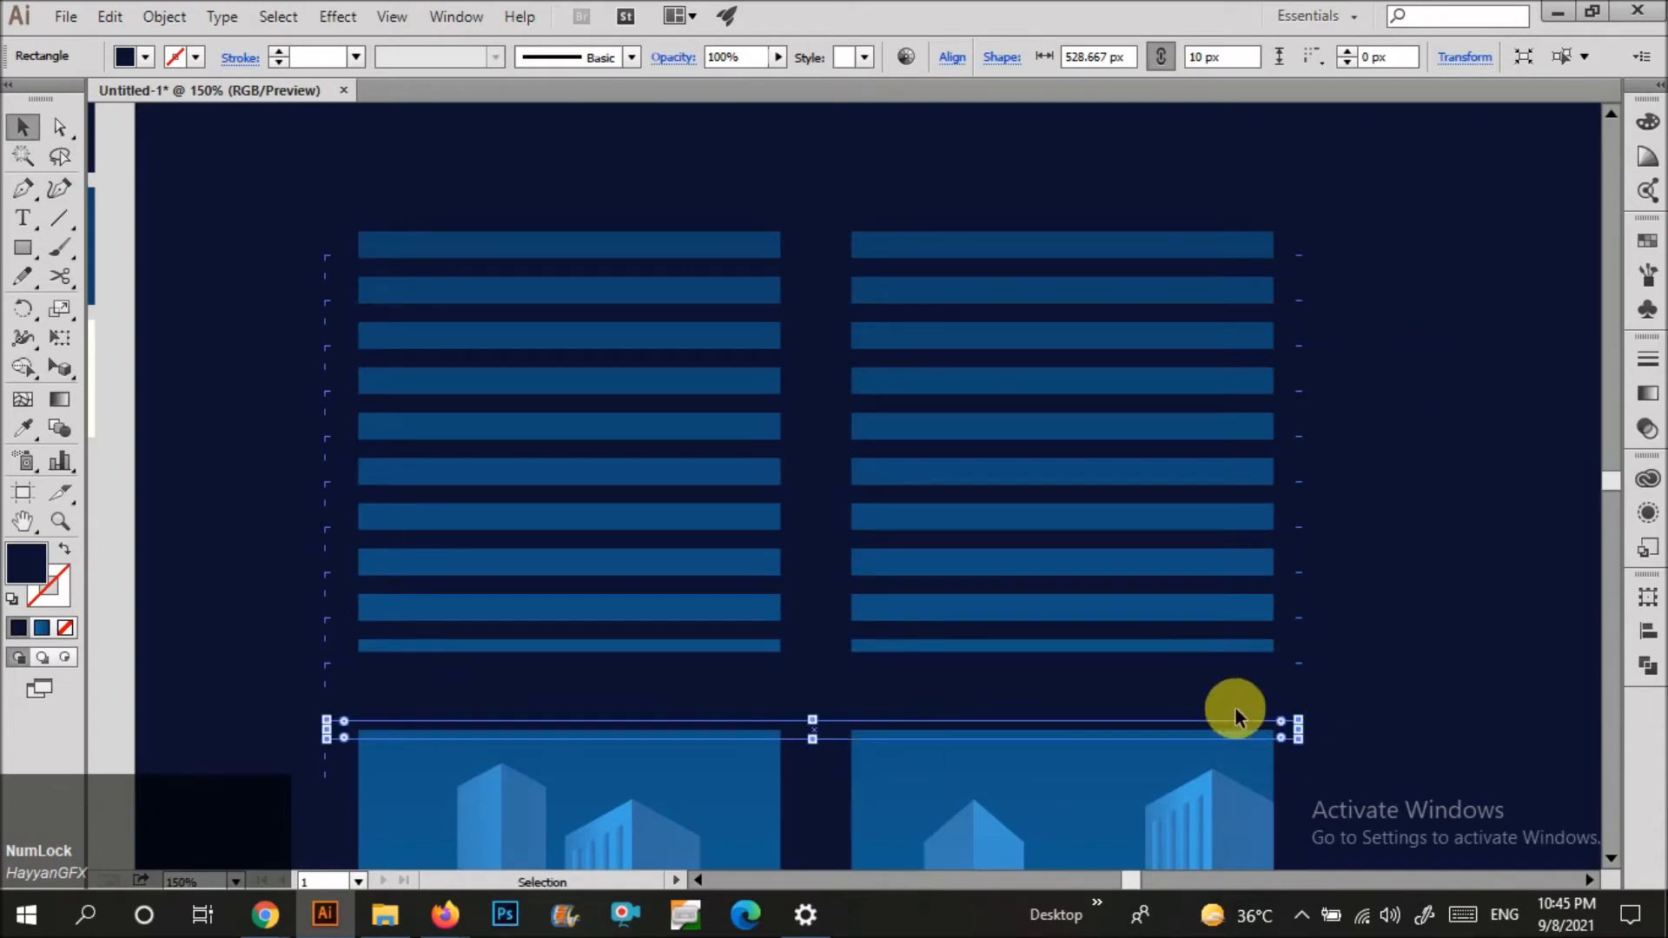
Delete the surplus bars at the bottom of the upper panes and the top of the lower panes.
{"action": "left_click", "coordinate": [1415, 617]}
{"action": "scroll", "coordinate": [832, 528], "scroll_direction": "down", "scroll_amount": 1}
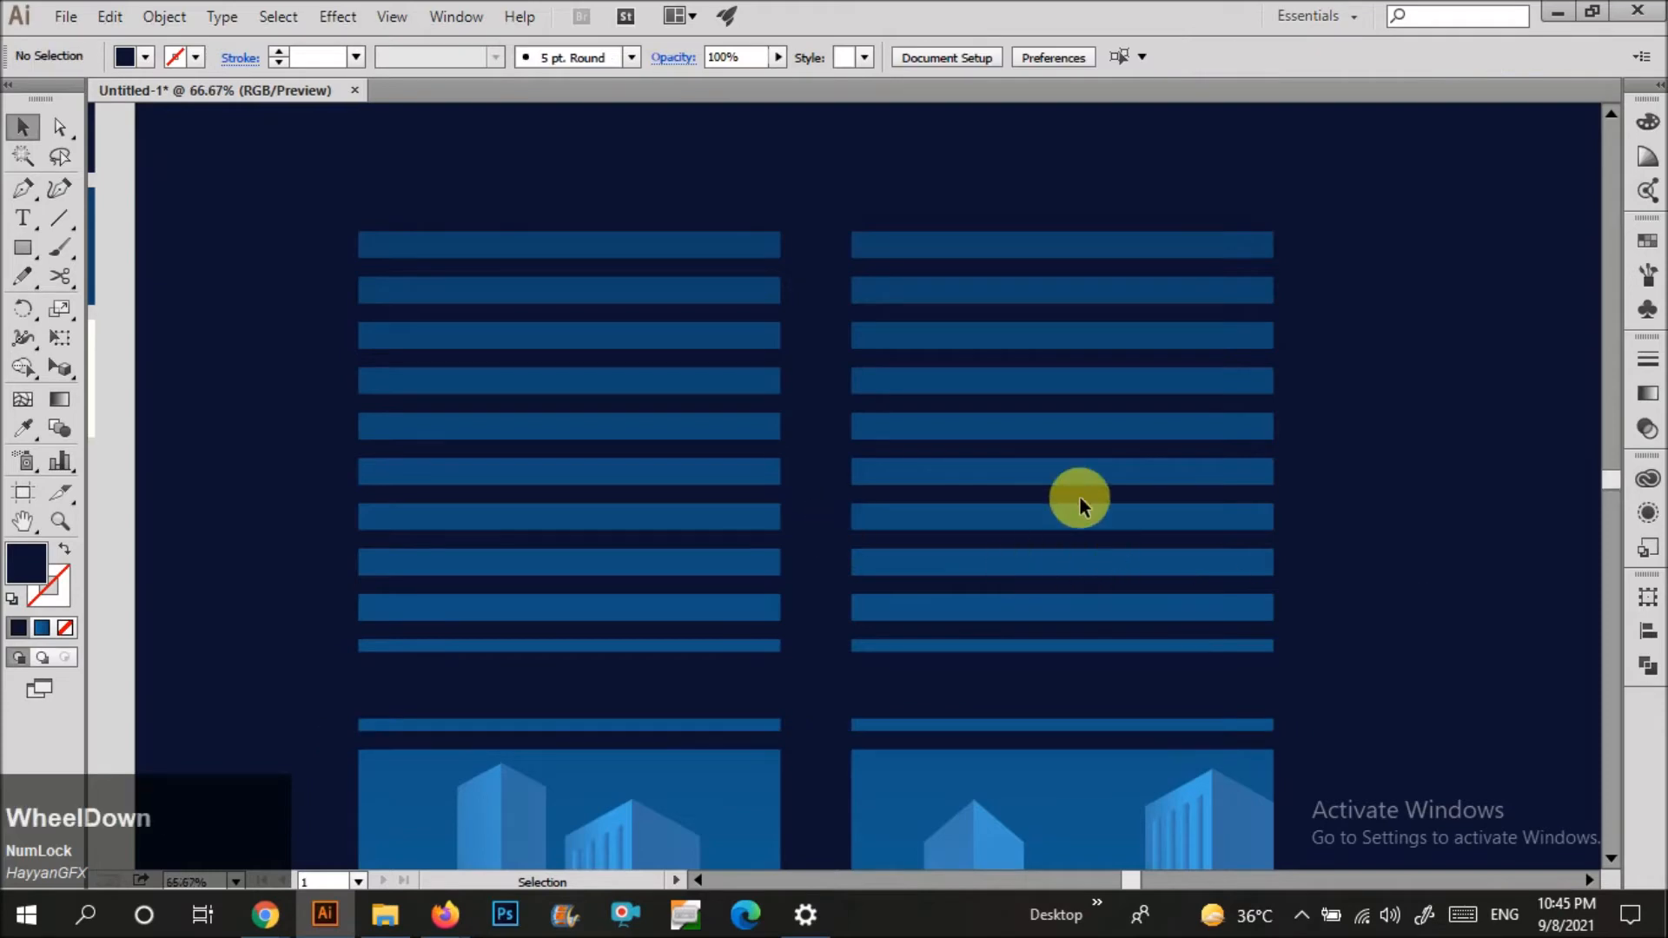
{"action": "scroll", "coordinate": [1079, 502], "scroll_direction": "down", "scroll_amount": 2}
{"action": "left_click", "coordinate": [921, 623]}
{"action": "key", "text": "Delete"}
{"action": "left_click", "coordinate": [927, 593]}
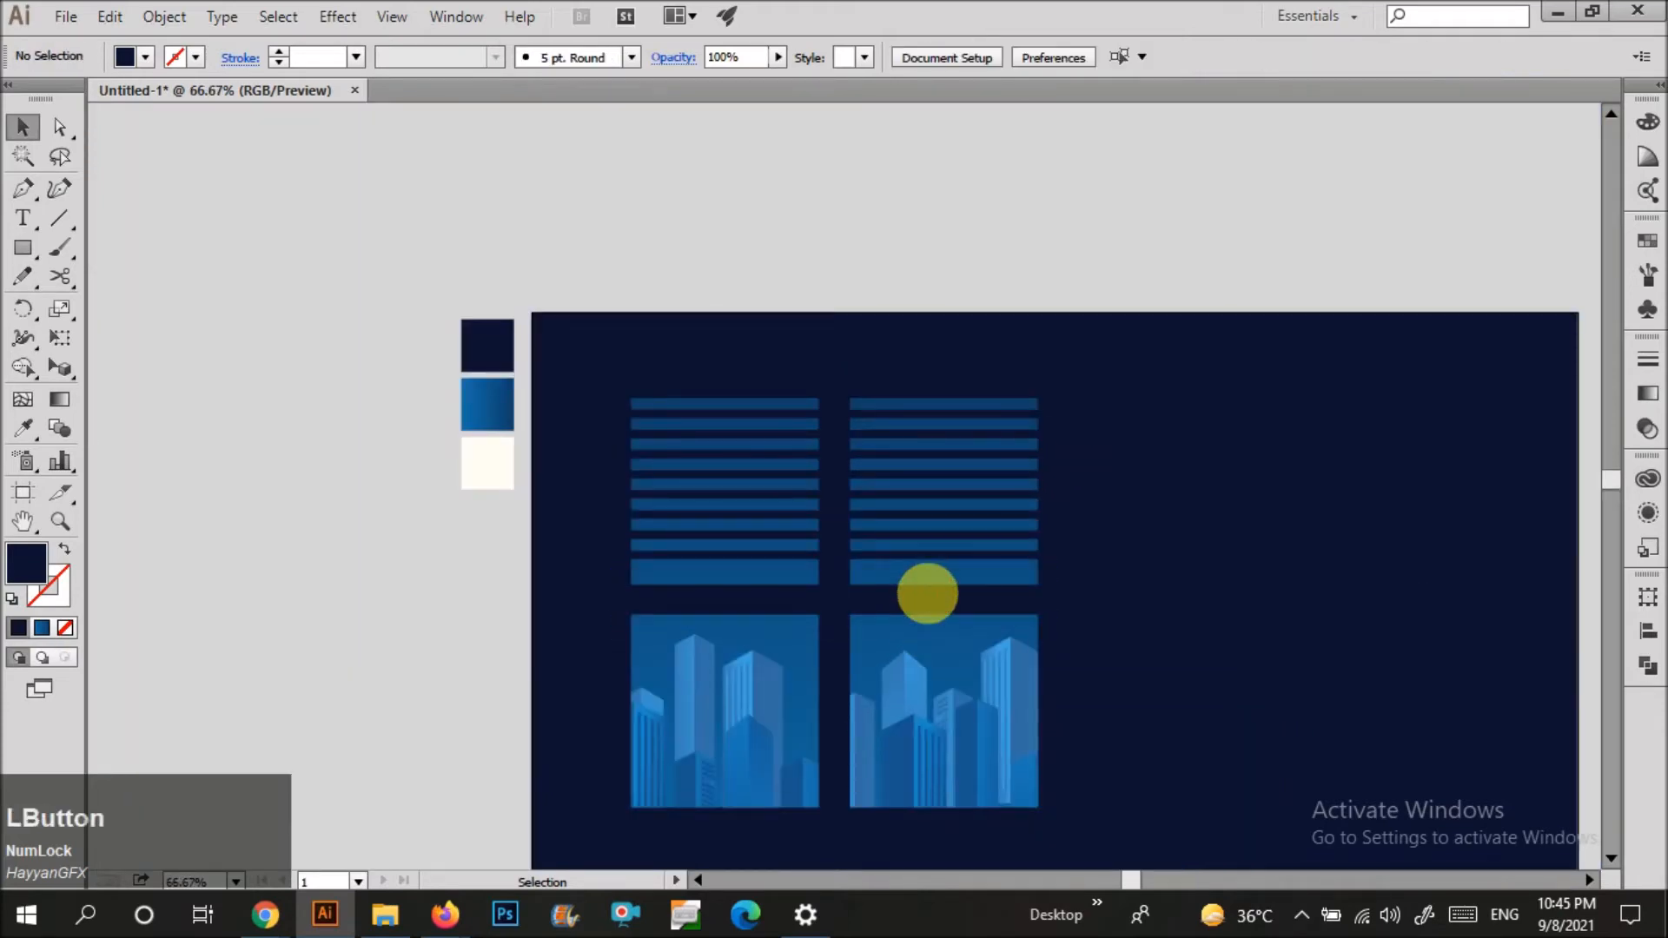
Draw a narrow vertical navy cord over the right blinds and extend it down into the lower right pane.
{"action": "scroll", "coordinate": [964, 601], "scroll_direction": "up", "scroll_amount": 1}
{"action": "key", "text": "m"}
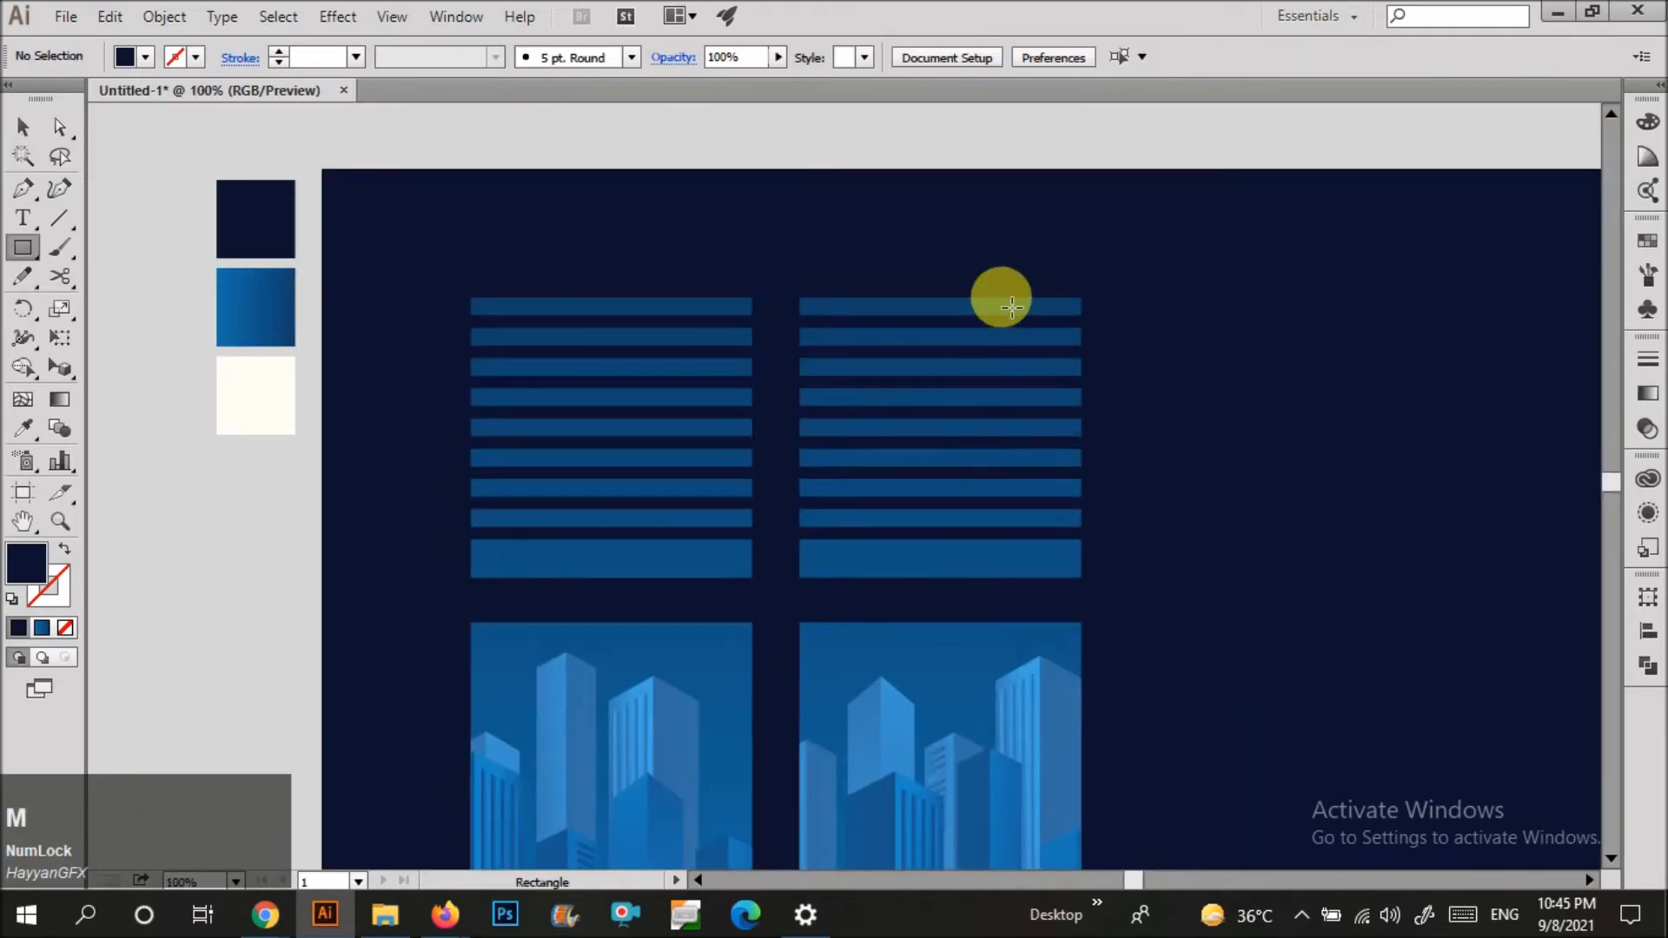
{"action": "left_click_drag", "start_coordinate": [1004, 287], "coordinate": [1030, 592]}
{"action": "key", "text": "v"}
{"action": "scroll", "coordinate": [1030, 593], "scroll_direction": "up", "scroll_amount": 2}
{"action": "left_click_drag", "start_coordinate": [1025, 662], "coordinate": [1037, 732]}
{"action": "left_click", "coordinate": [1132, 643]}
Draw a small navy circle at the cord's lower end as a knob and nudge it into place.
{"action": "scroll", "coordinate": [1040, 707], "scroll_direction": "down", "scroll_amount": 2}
{"action": "scroll", "coordinate": [1056, 681], "scroll_direction": "up", "scroll_amount": 3}
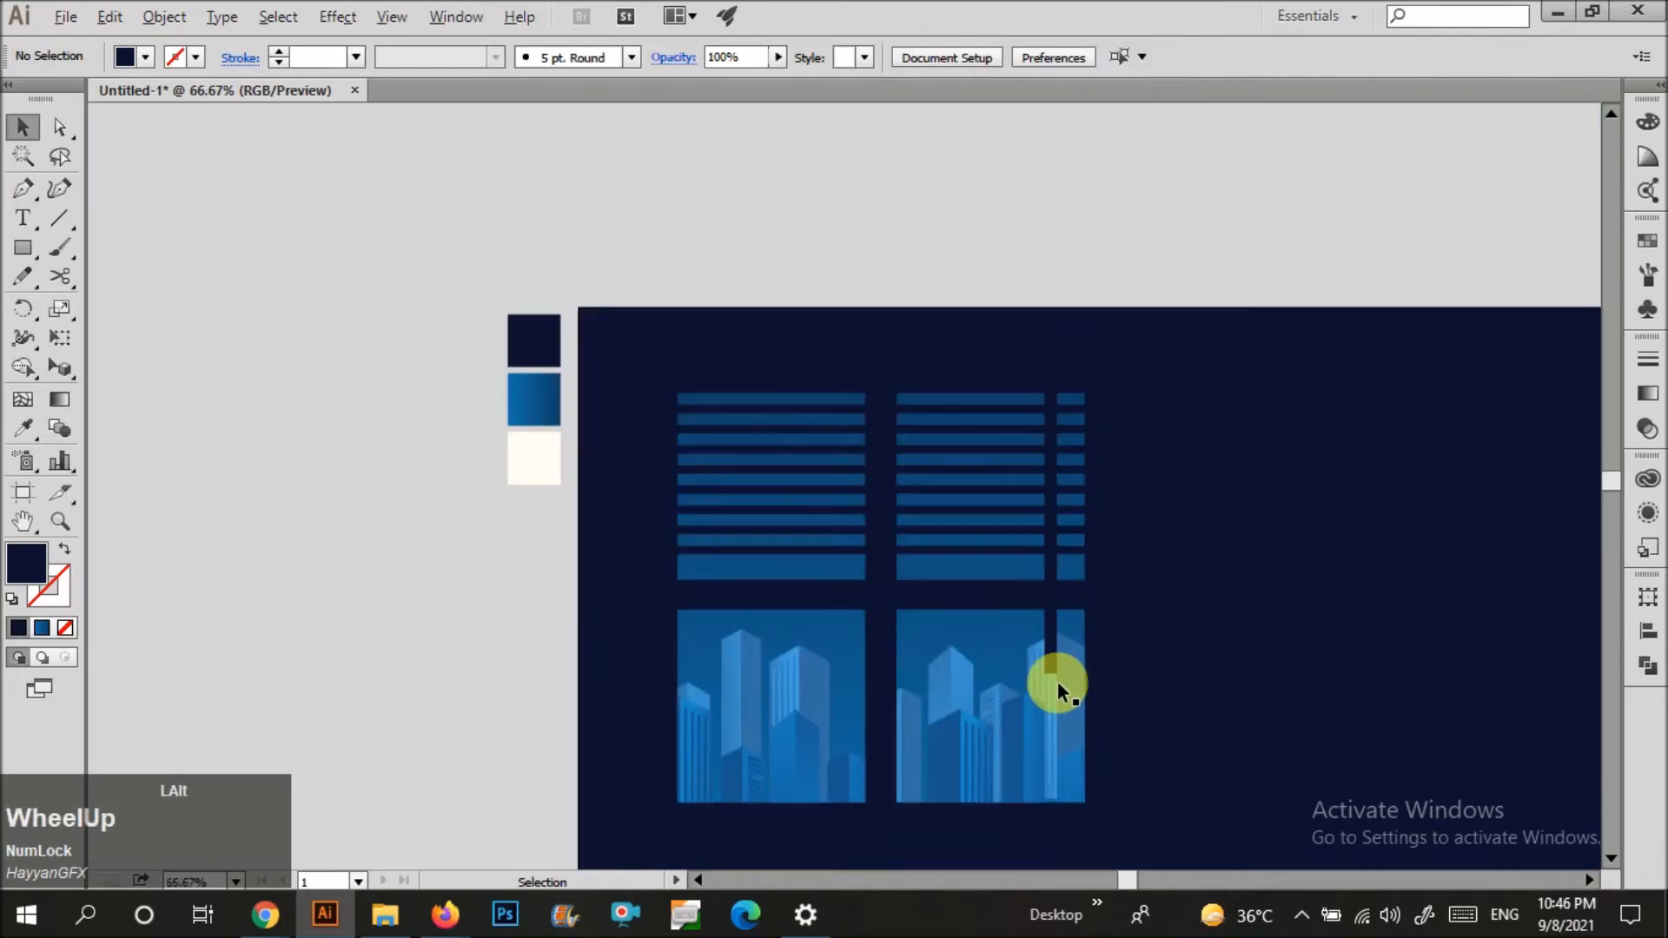
{"action": "key", "text": "l"}
{"action": "left_click_drag", "start_coordinate": [1070, 676], "coordinate": [1067, 667]}
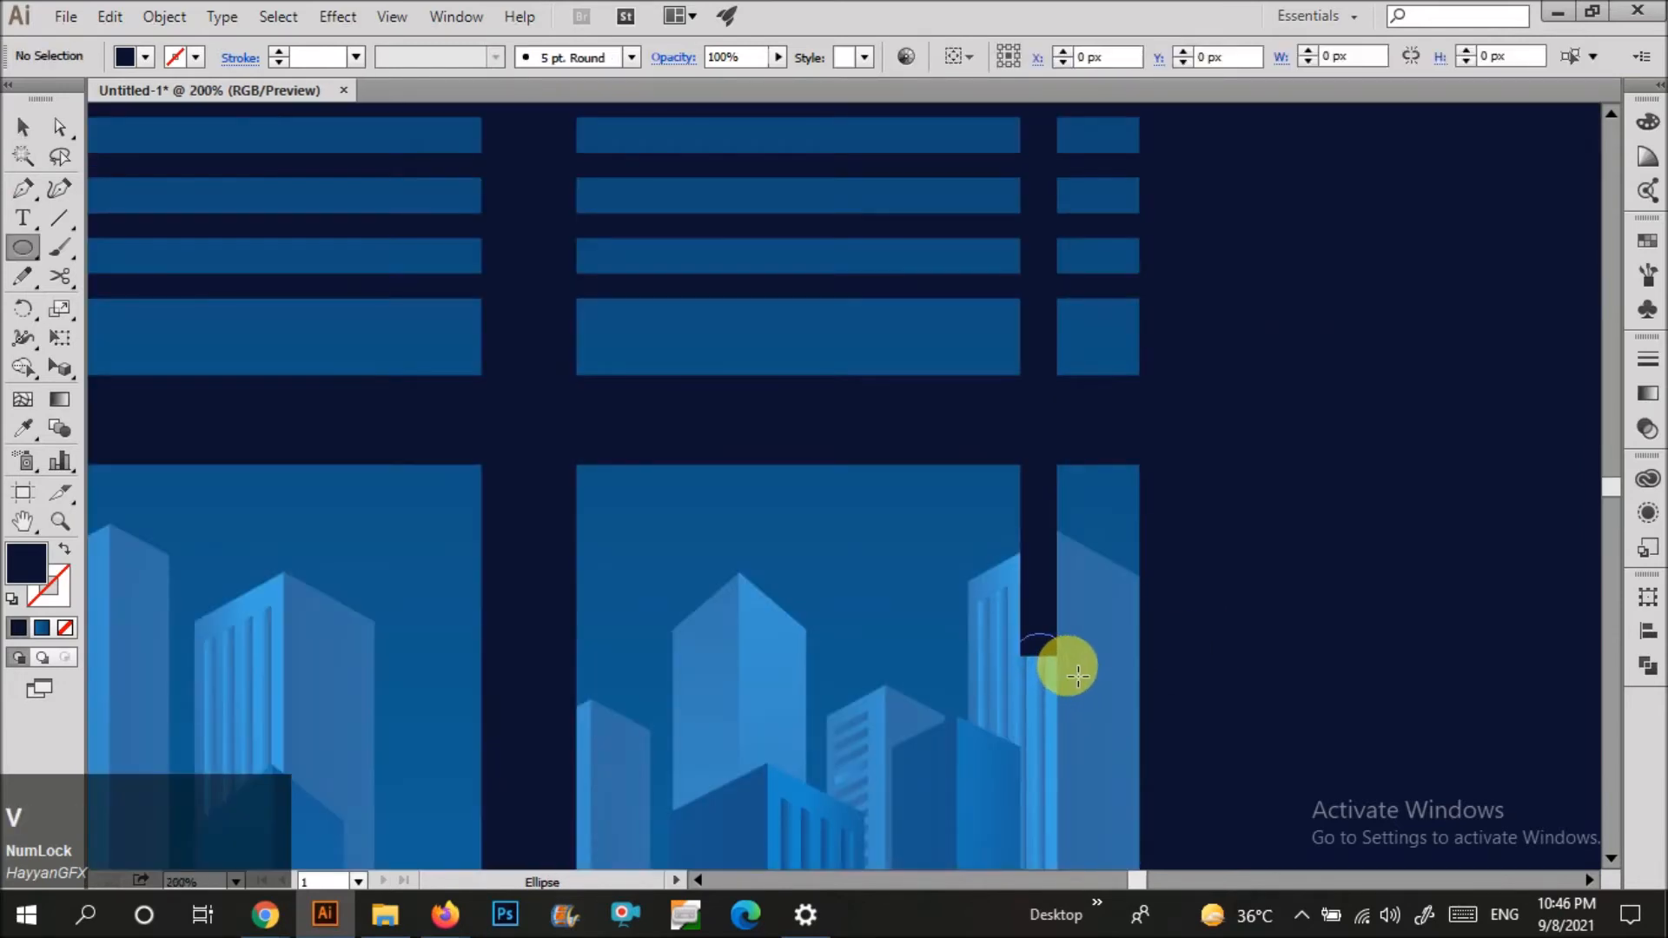
{"action": "key", "text": "v"}
{"action": "key", "text": "Up"}
{"action": "key", "text": "Left"}
Narrow the vertical cord and nudge the round knob so it sits centred on the cord's end.
{"action": "left_click", "coordinate": [1048, 552]}
{"action": "left_click_drag", "start_coordinate": [1058, 224], "coordinate": [1052, 221]}
{"action": "left_click", "coordinate": [1294, 397]}
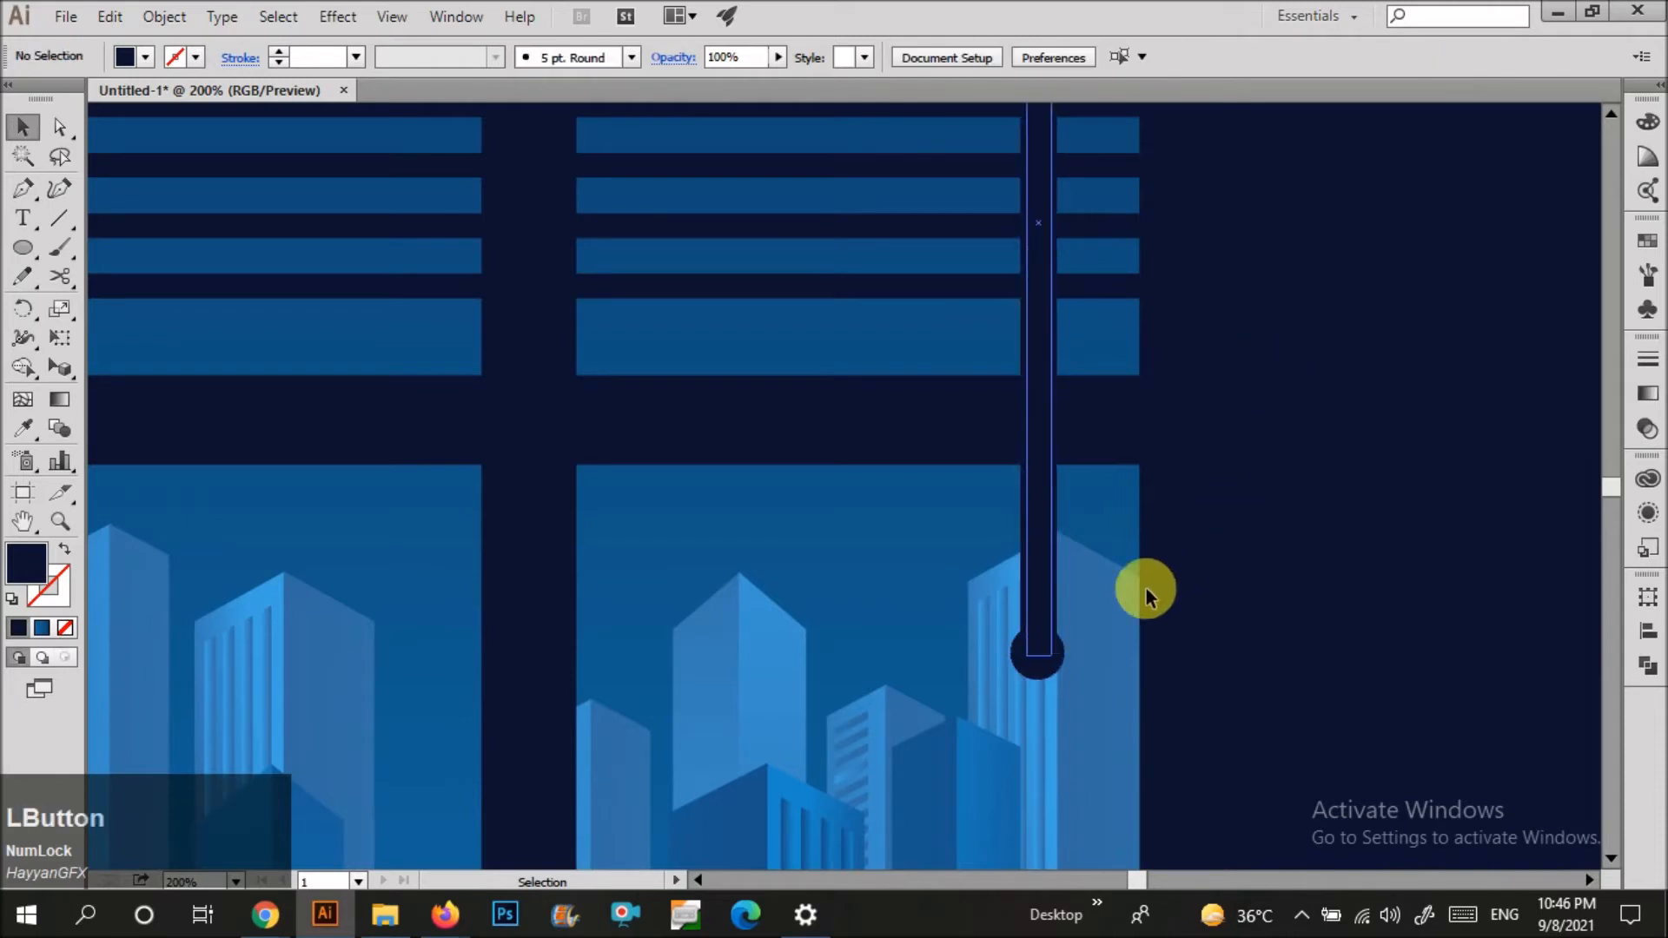
{"action": "left_click", "coordinate": [1035, 643]}
{"action": "key", "text": "Right"}
{"action": "left_click", "coordinate": [1174, 625]}
{"action": "scroll", "coordinate": [1083, 586], "scroll_direction": "down", "scroll_amount": 2}
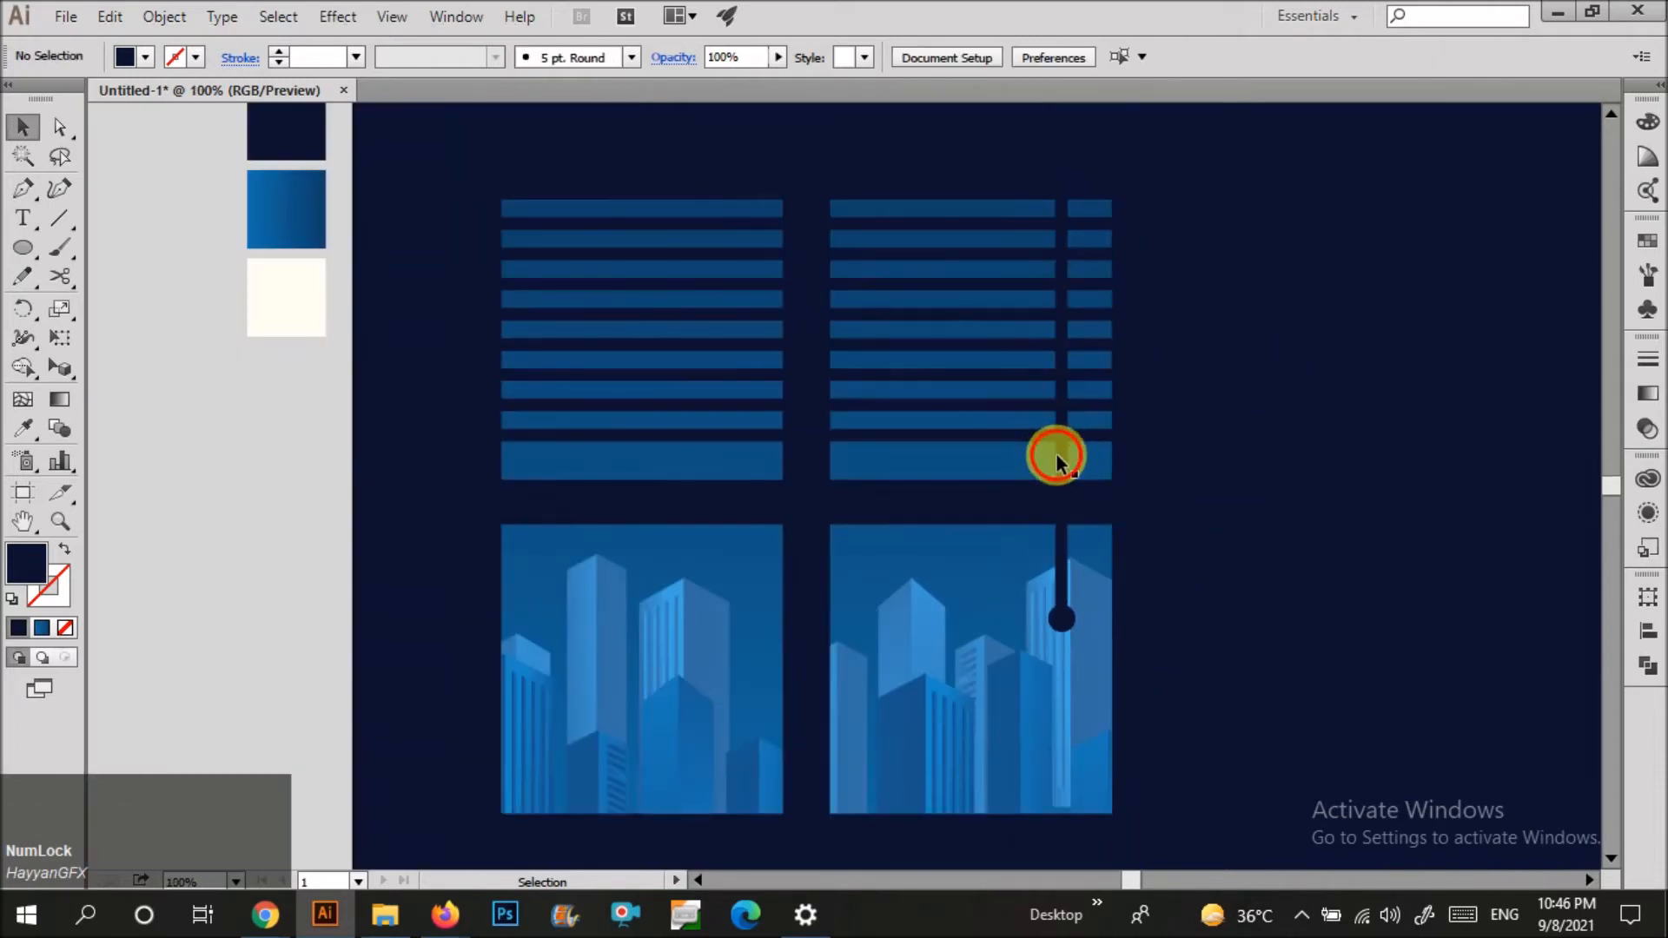
Group the cord with its round knob and unite them into one shape with the Pathfinder.
{"action": "left_click", "coordinate": [1058, 454]}
{"action": "scroll", "coordinate": [1086, 634], "scroll_direction": "up", "scroll_amount": 2}
{"action": "left_click", "coordinate": [1035, 612], "text": "shift"}
{"action": "key", "text": "ctrl+g"}
{"action": "scroll", "coordinate": [1198, 620], "scroll_direction": "down", "scroll_amount": 2}
{"action": "left_click", "coordinate": [1638, 664]}
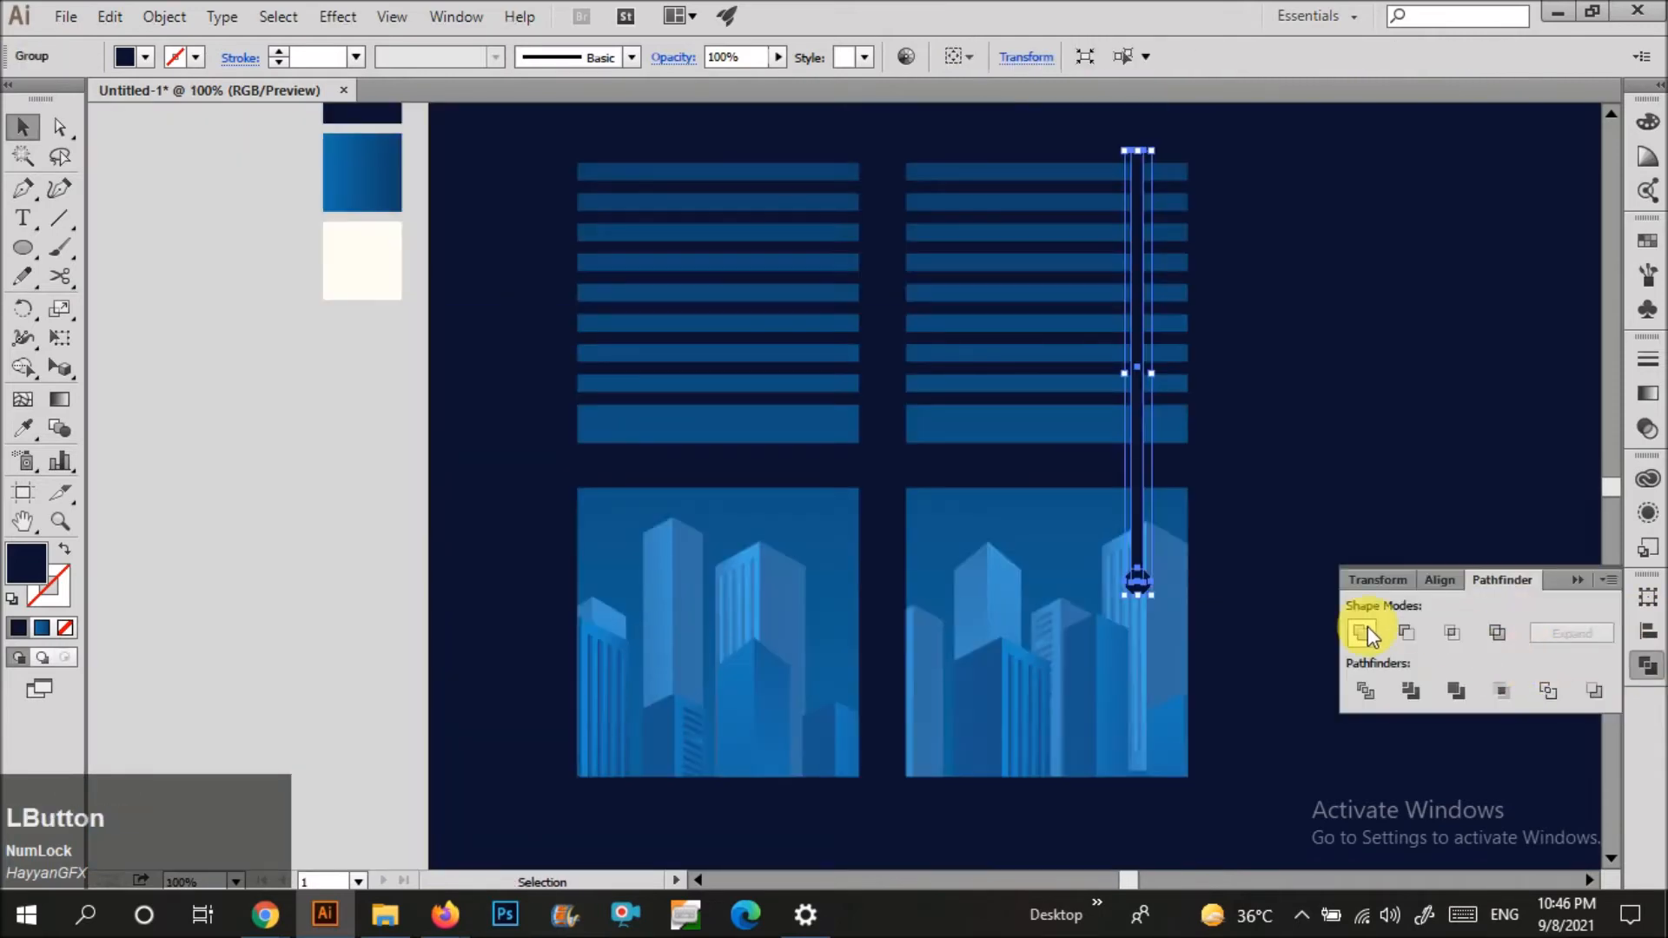
Duplicate the pull cord horizontally onto the left panes, close to their outer edge.
{"action": "left_click_drag", "start_coordinate": [1134, 528], "coordinate": [815, 542]}
{"action": "left_click_drag", "start_coordinate": [618, 540], "coordinate": [606, 540]}
{"action": "left_click", "coordinate": [458, 498]}
{"action": "scroll", "coordinate": [387, 508], "scroll_direction": "down", "scroll_amount": 2}
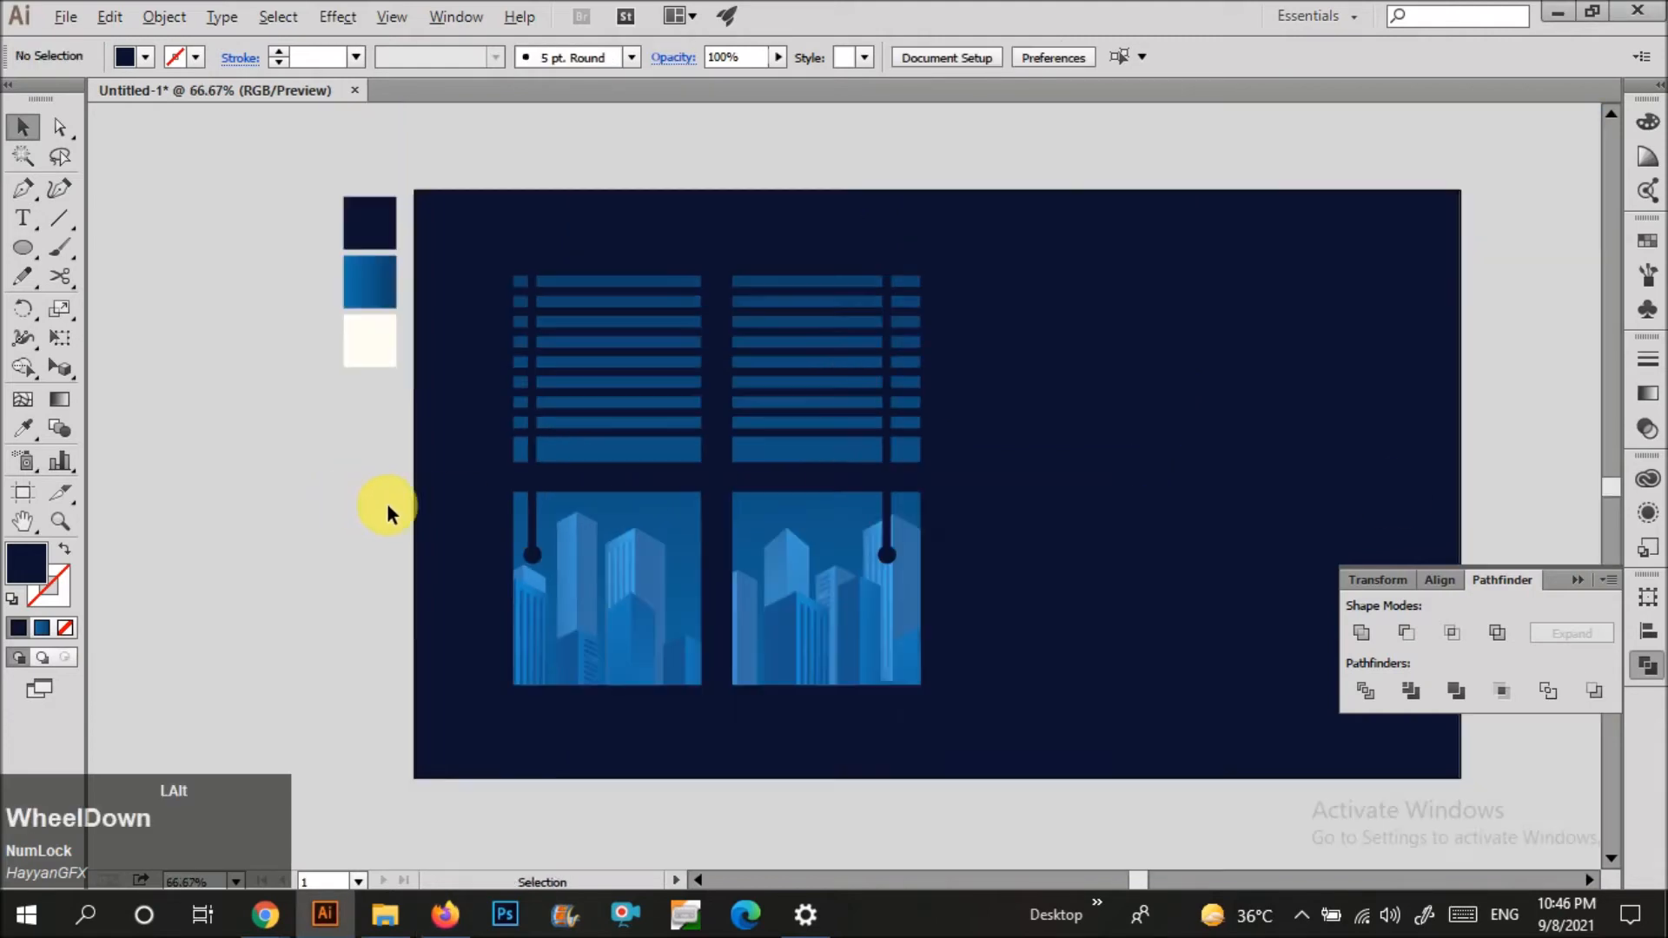
Shorten the left pull cord from its lower end so its knob hangs higher than the right one.
{"action": "scroll", "coordinate": [539, 497], "scroll_direction": "up", "scroll_amount": 1}
{"action": "left_click", "coordinate": [534, 519]}
{"action": "left_click", "coordinate": [539, 535]}
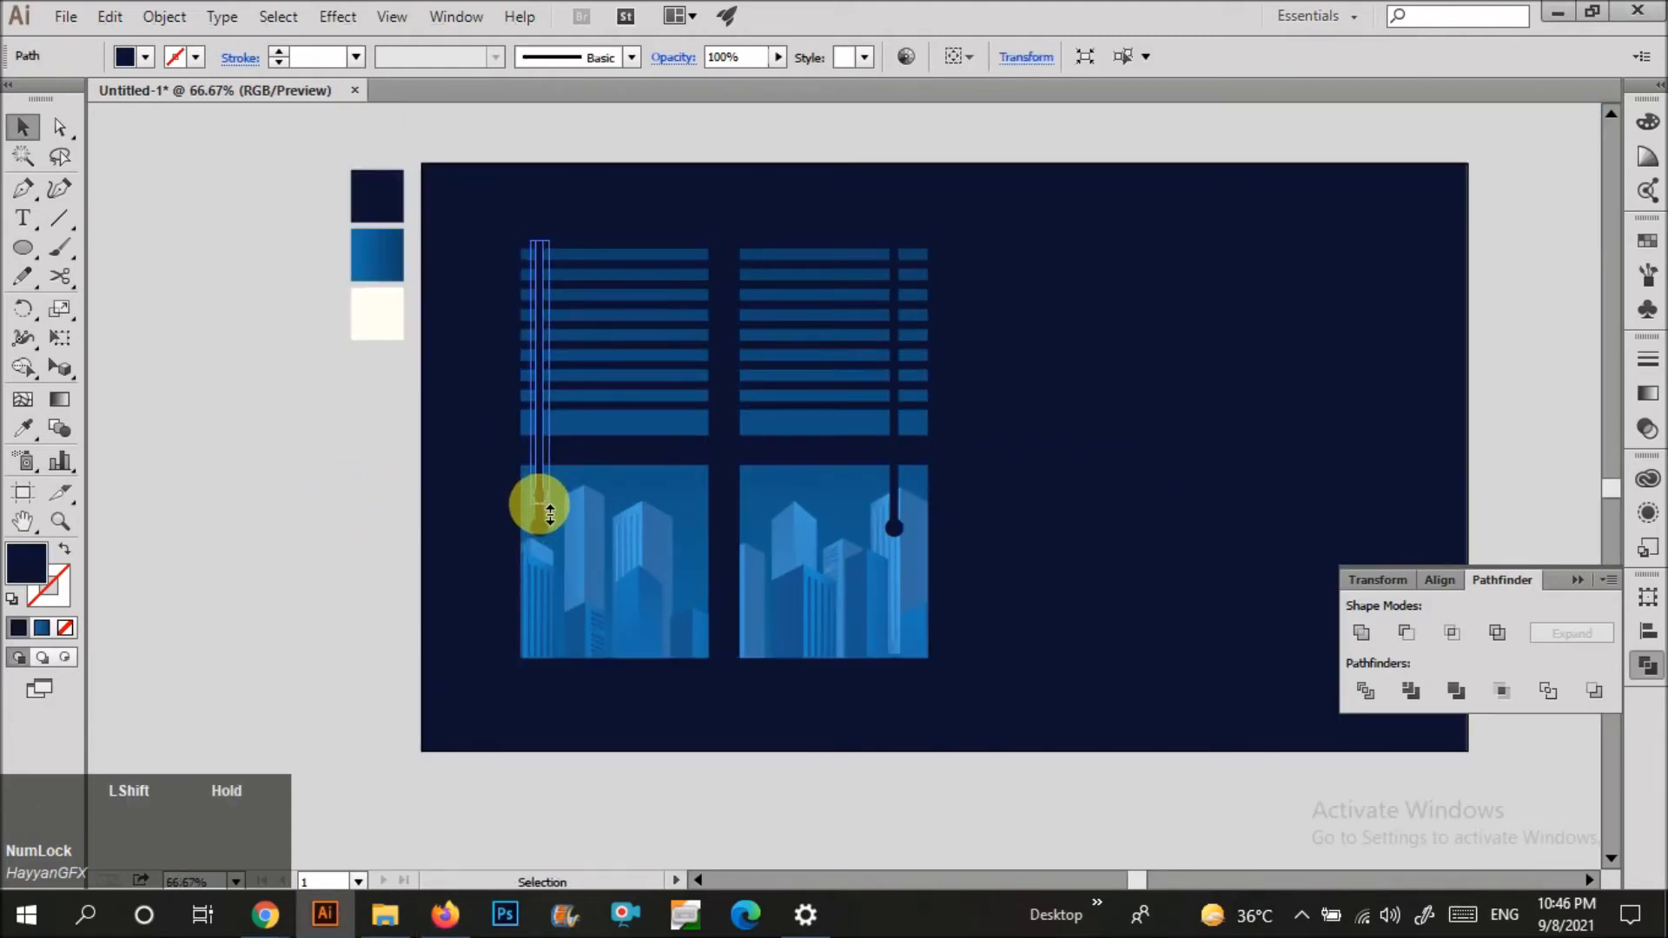
{"action": "left_click_drag", "start_coordinate": [539, 504], "coordinate": [538, 503]}
{"action": "left_click", "coordinate": [612, 569]}
Draw a navy rectangle about 66 px wide and 75 px high at the lower left pane's bottom corner and raise it slightly.
{"action": "scroll", "coordinate": [678, 565], "scroll_direction": "down", "scroll_amount": 1}
{"action": "scroll", "coordinate": [795, 608], "scroll_direction": "up", "scroll_amount": 4}
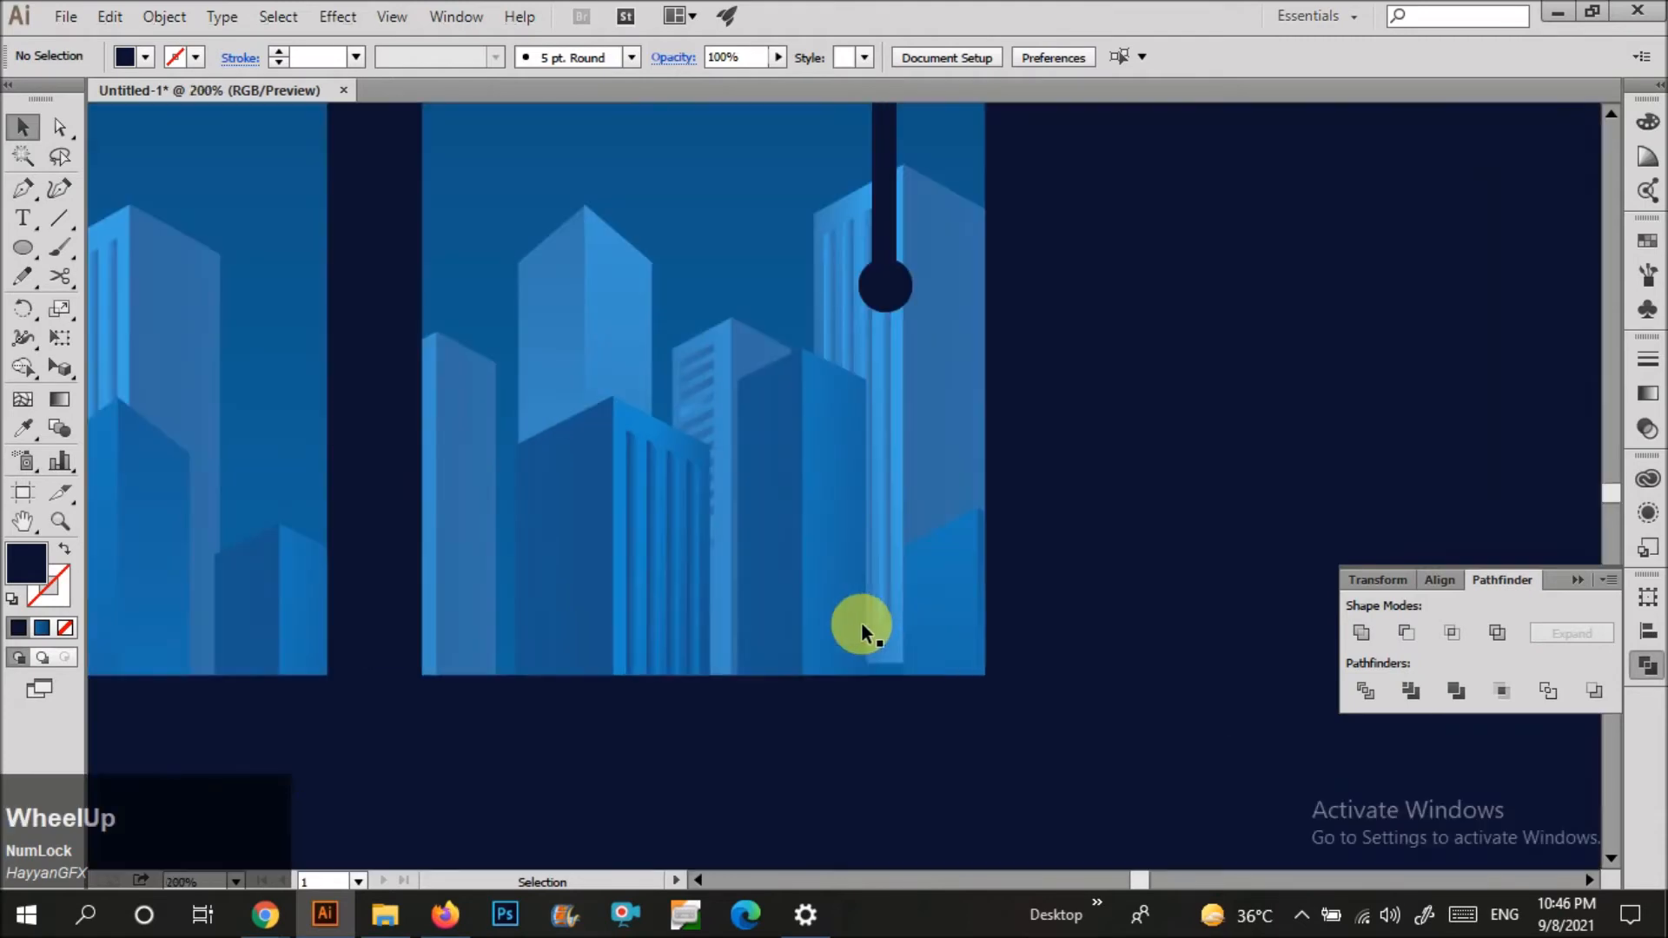
{"action": "scroll", "coordinate": [687, 573], "scroll_direction": "down", "scroll_amount": 2}
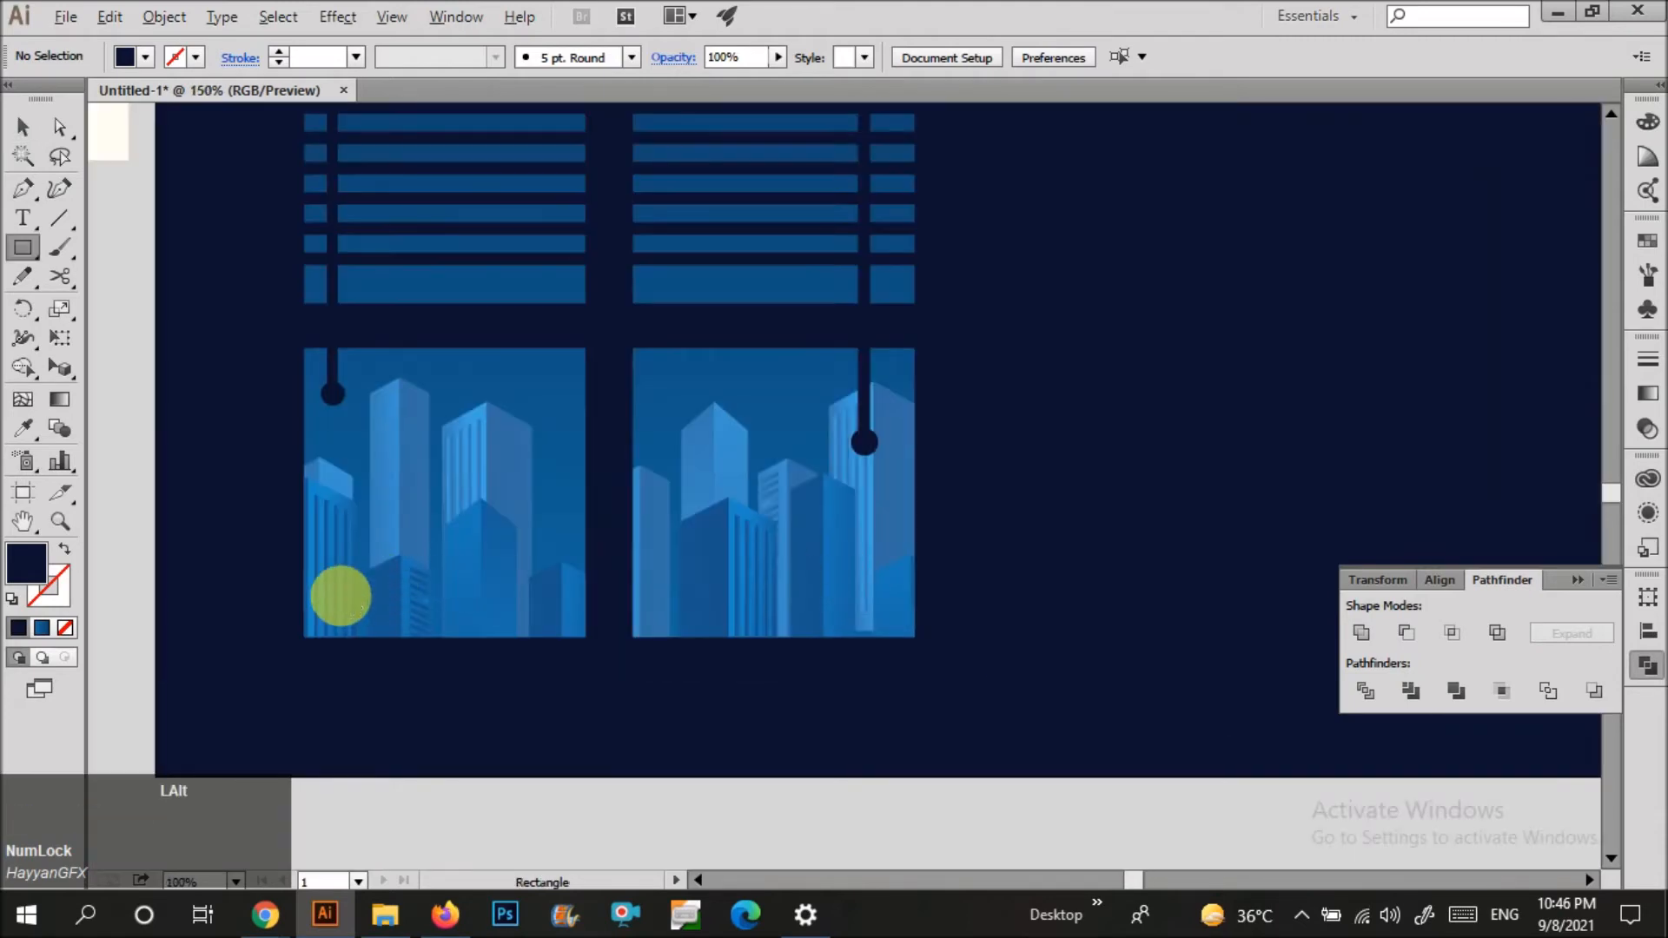
{"action": "scroll", "coordinate": [325, 599], "scroll_direction": "up", "scroll_amount": 3}
{"action": "mouse_move", "coordinate": [274, 487]}
{"action": "left_mouse_down"}
{"action": "mouse_move", "coordinate": [500, 700]}
{"action": "mouse_move", "coordinate": [519, 765]}
{"action": "left_mouse_up"}
{"action": "key", "text": "v"}
{"action": "left_click_drag", "start_coordinate": [424, 678], "coordinate": [421, 646]}
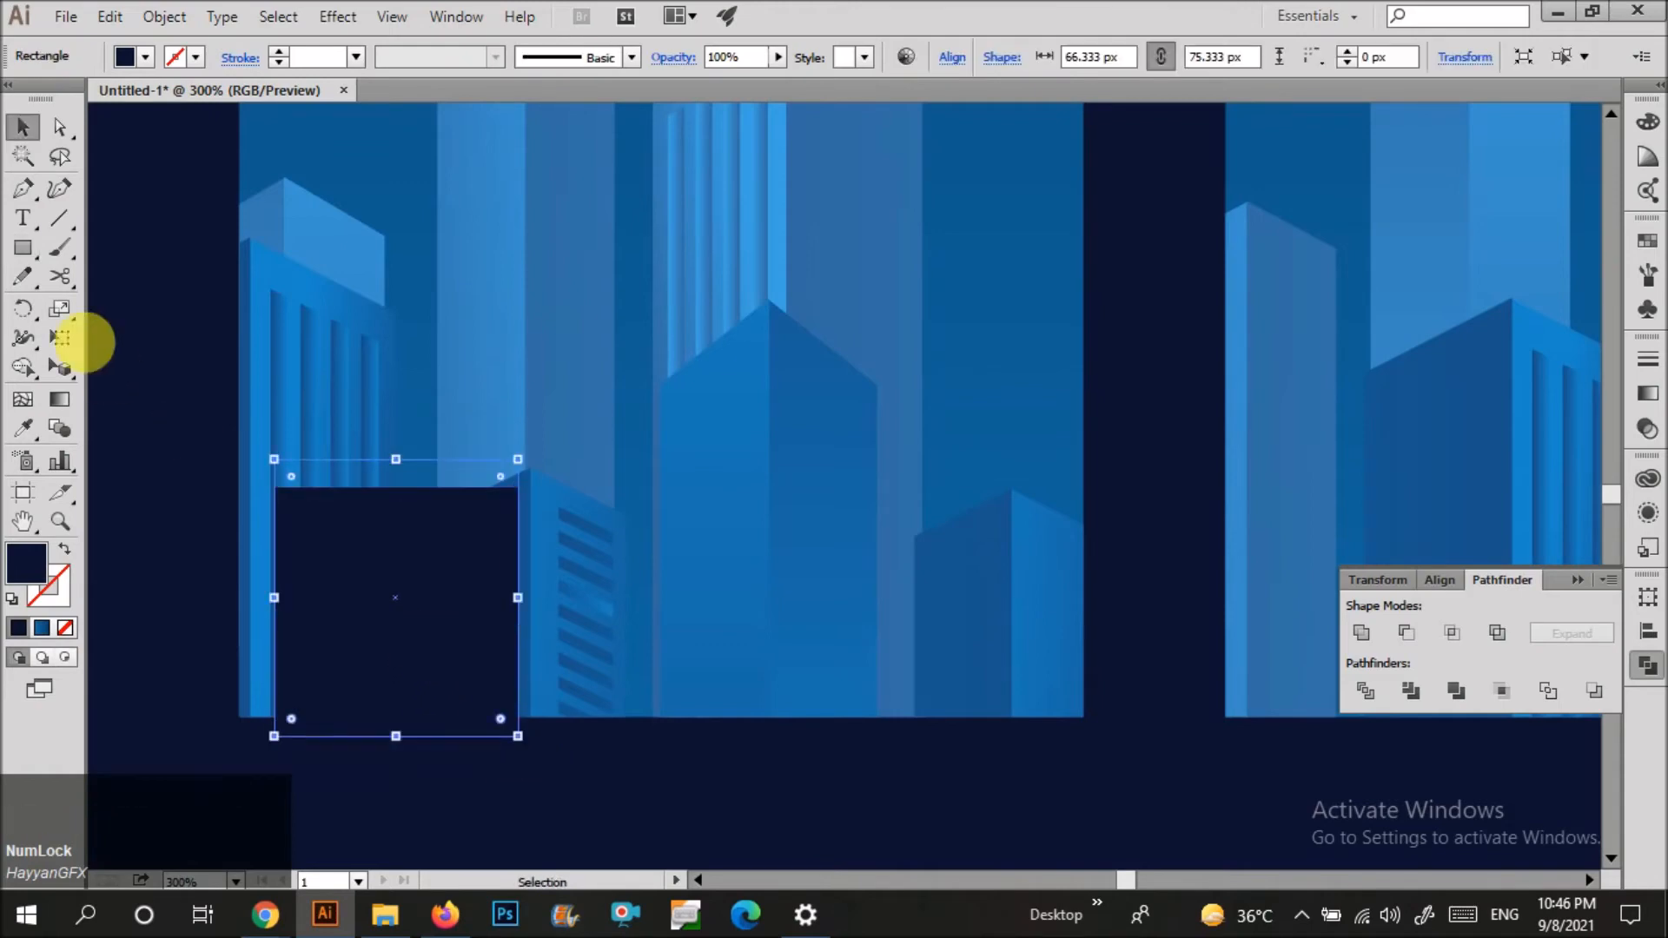
Taper the rectangle's base inward with a perspective distortion and lower its top edge to form a pot.
{"action": "left_click", "coordinate": [60, 337]}
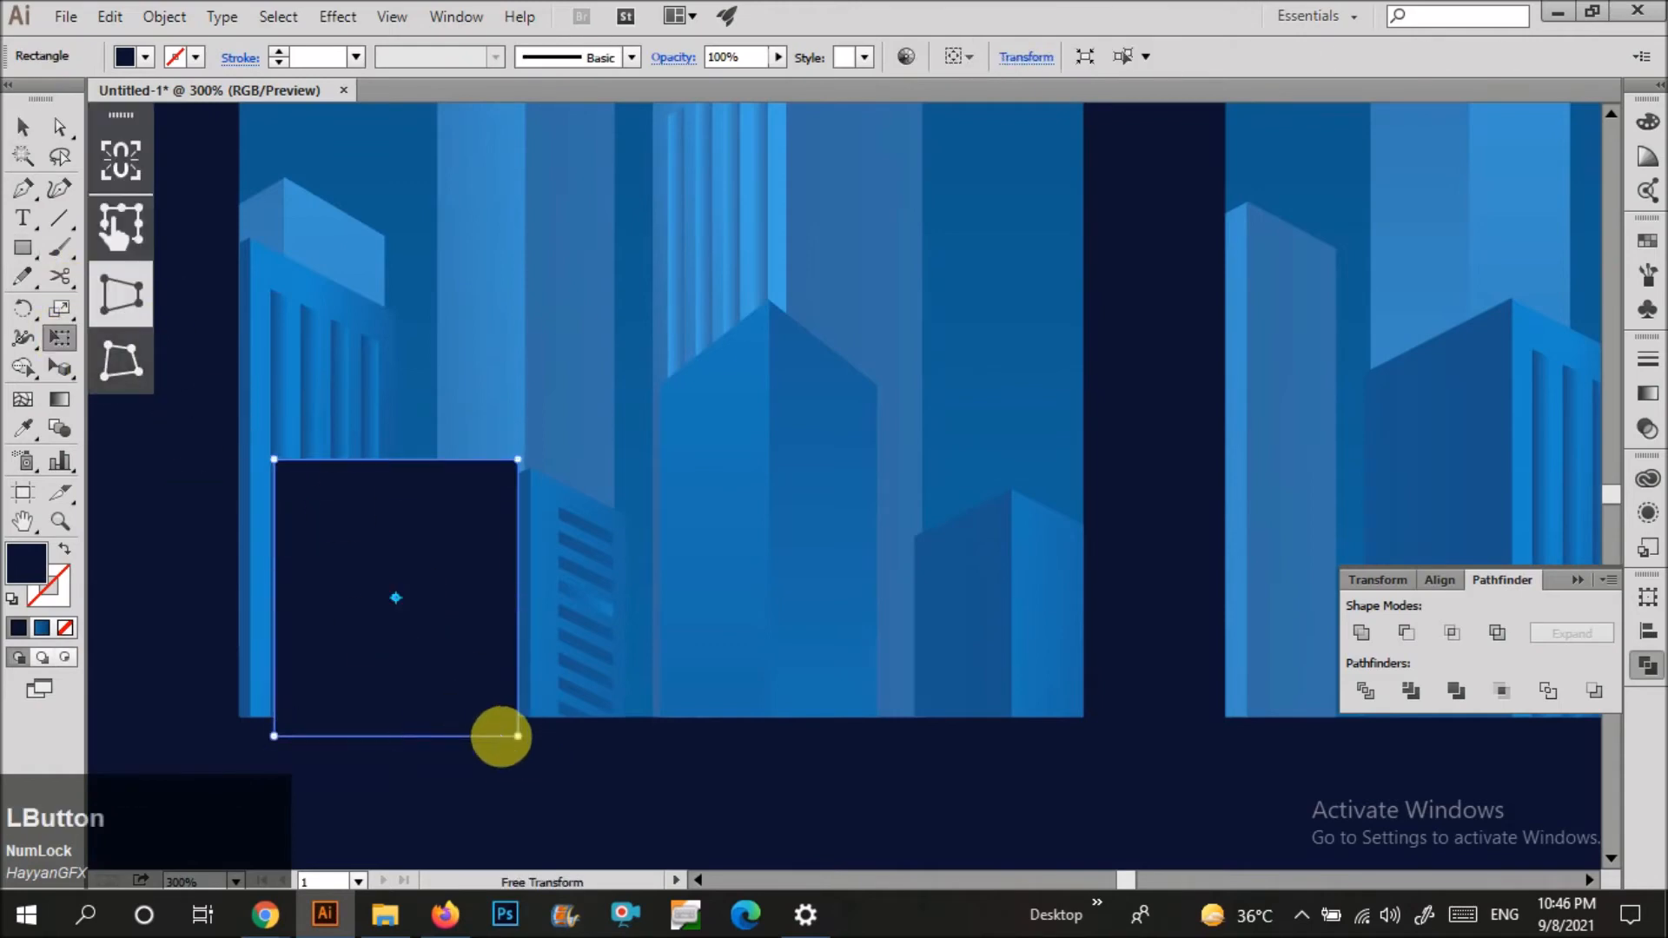
{"action": "left_click_drag", "start_coordinate": [515, 744], "coordinate": [483, 736]}
{"action": "key", "text": "shift+v"}
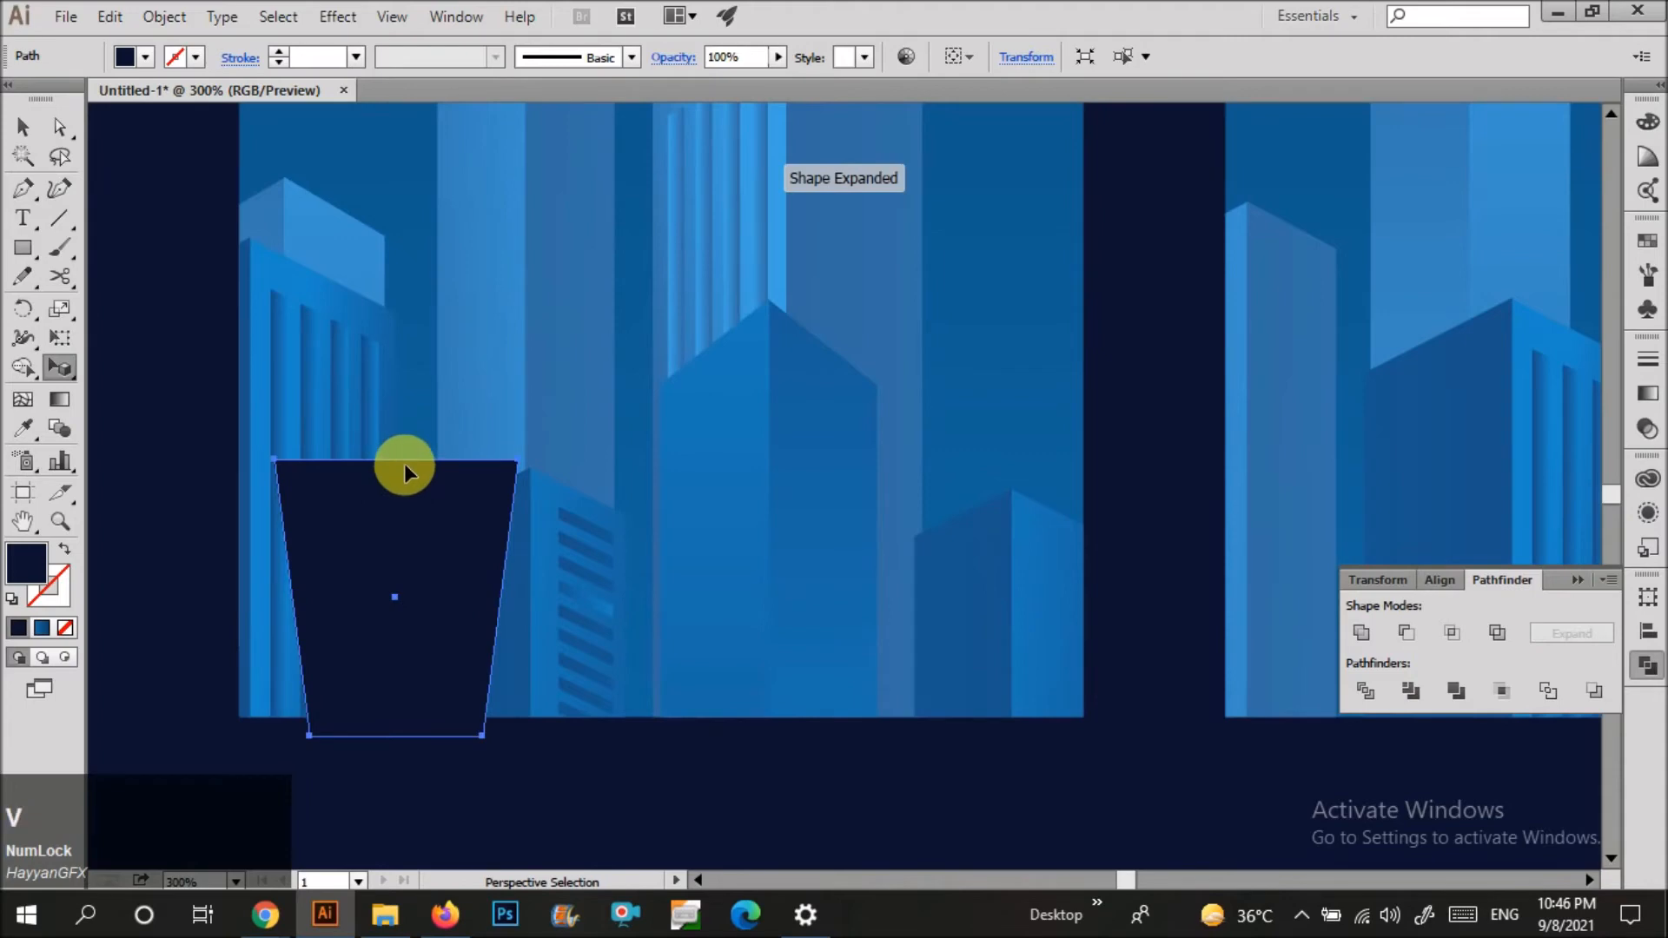
{"action": "key", "text": "v"}
{"action": "left_click_drag", "start_coordinate": [393, 461], "coordinate": [392, 549]}
Draw a navy rim about 79 px wide and 13 px high across the top of the pot.
{"action": "key", "text": "m"}
{"action": "left_click_drag", "start_coordinate": [249, 510], "coordinate": [540, 557]}
{"action": "key", "text": "v"}
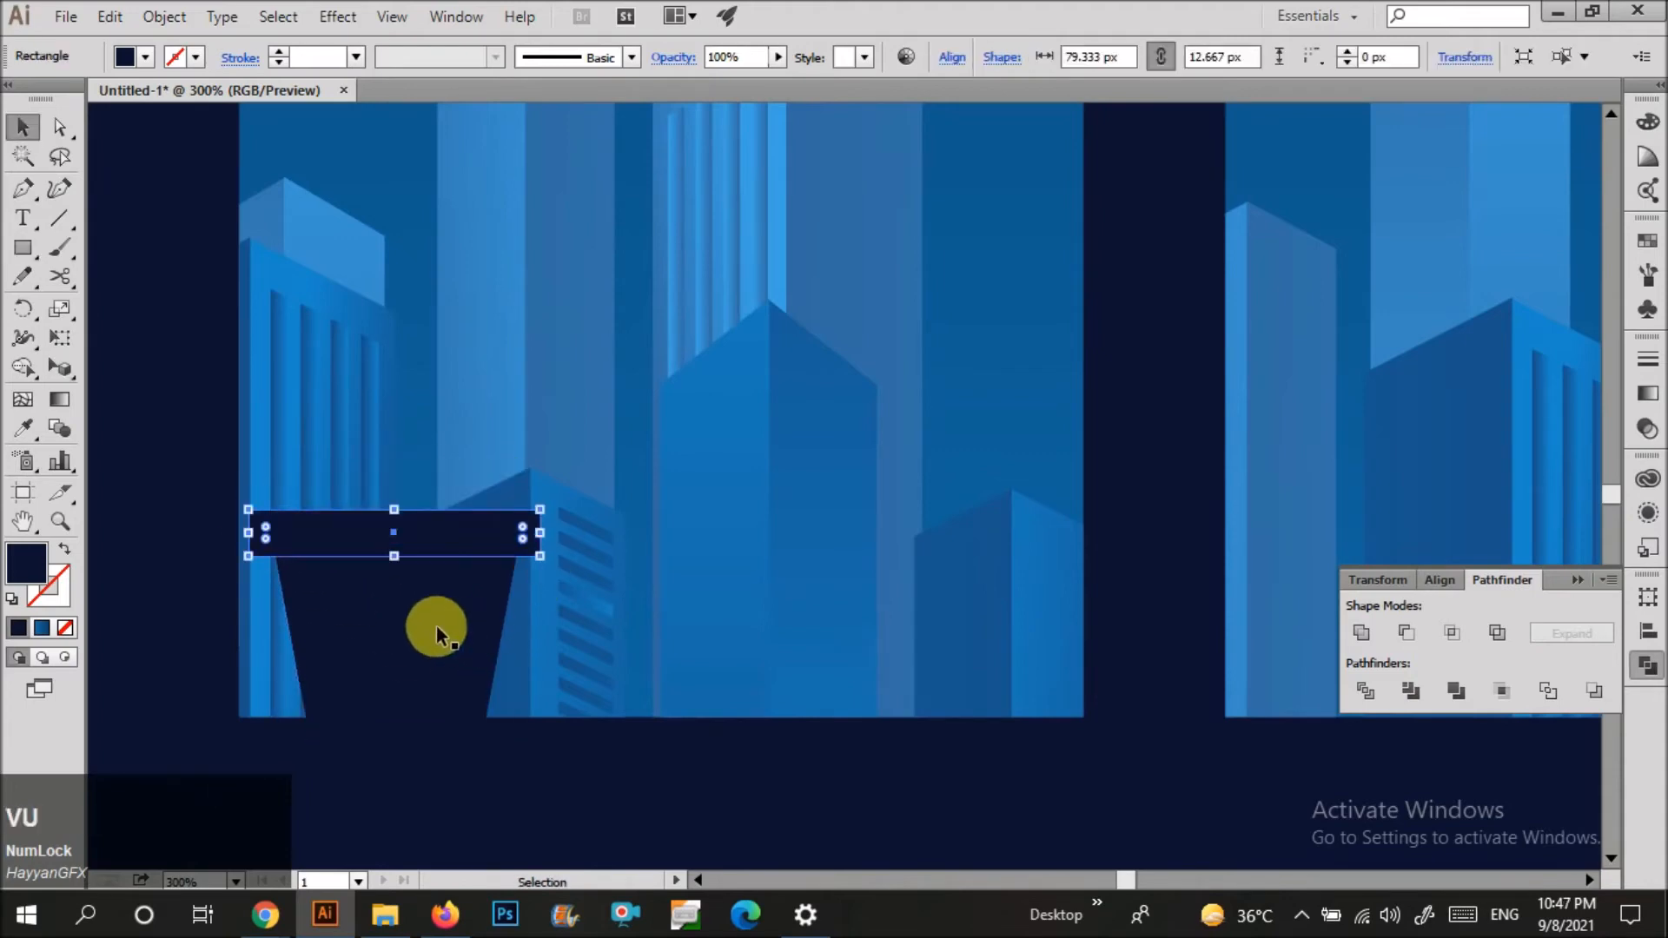
{"action": "left_click", "coordinate": [191, 472]}
Narrow the pot's rim slightly from both sides.
{"action": "scroll", "coordinate": [544, 644], "scroll_direction": "down", "scroll_amount": 2}
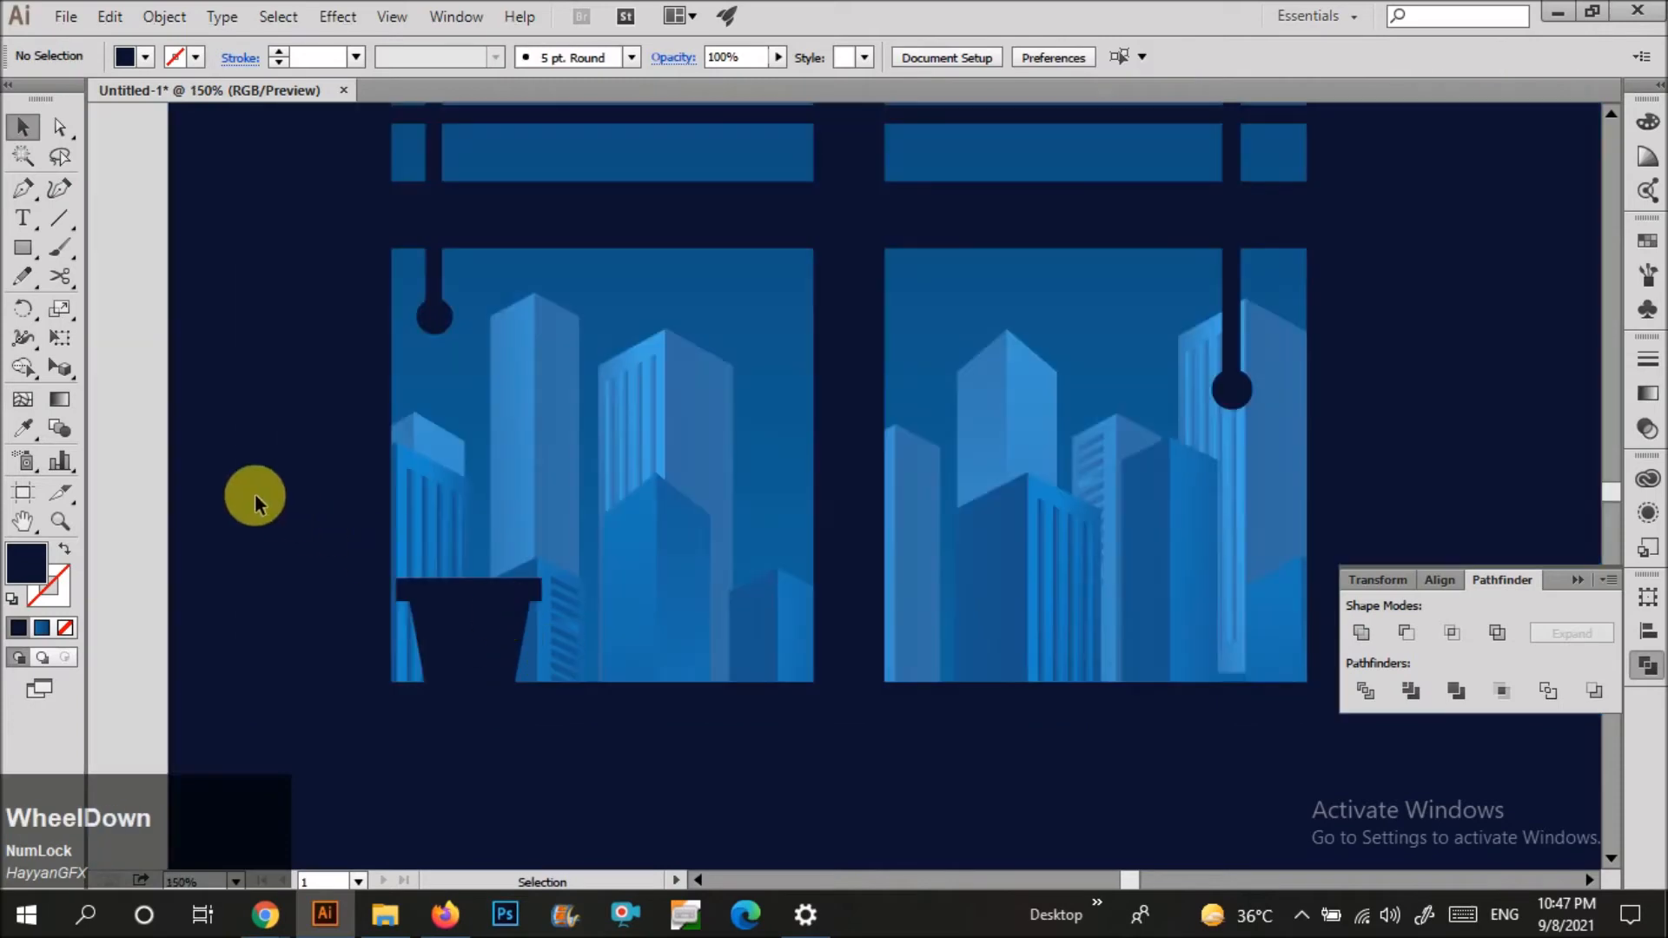
{"action": "scroll", "coordinate": [463, 567], "scroll_direction": "up", "scroll_amount": 4}
{"action": "left_click", "coordinate": [337, 493]}
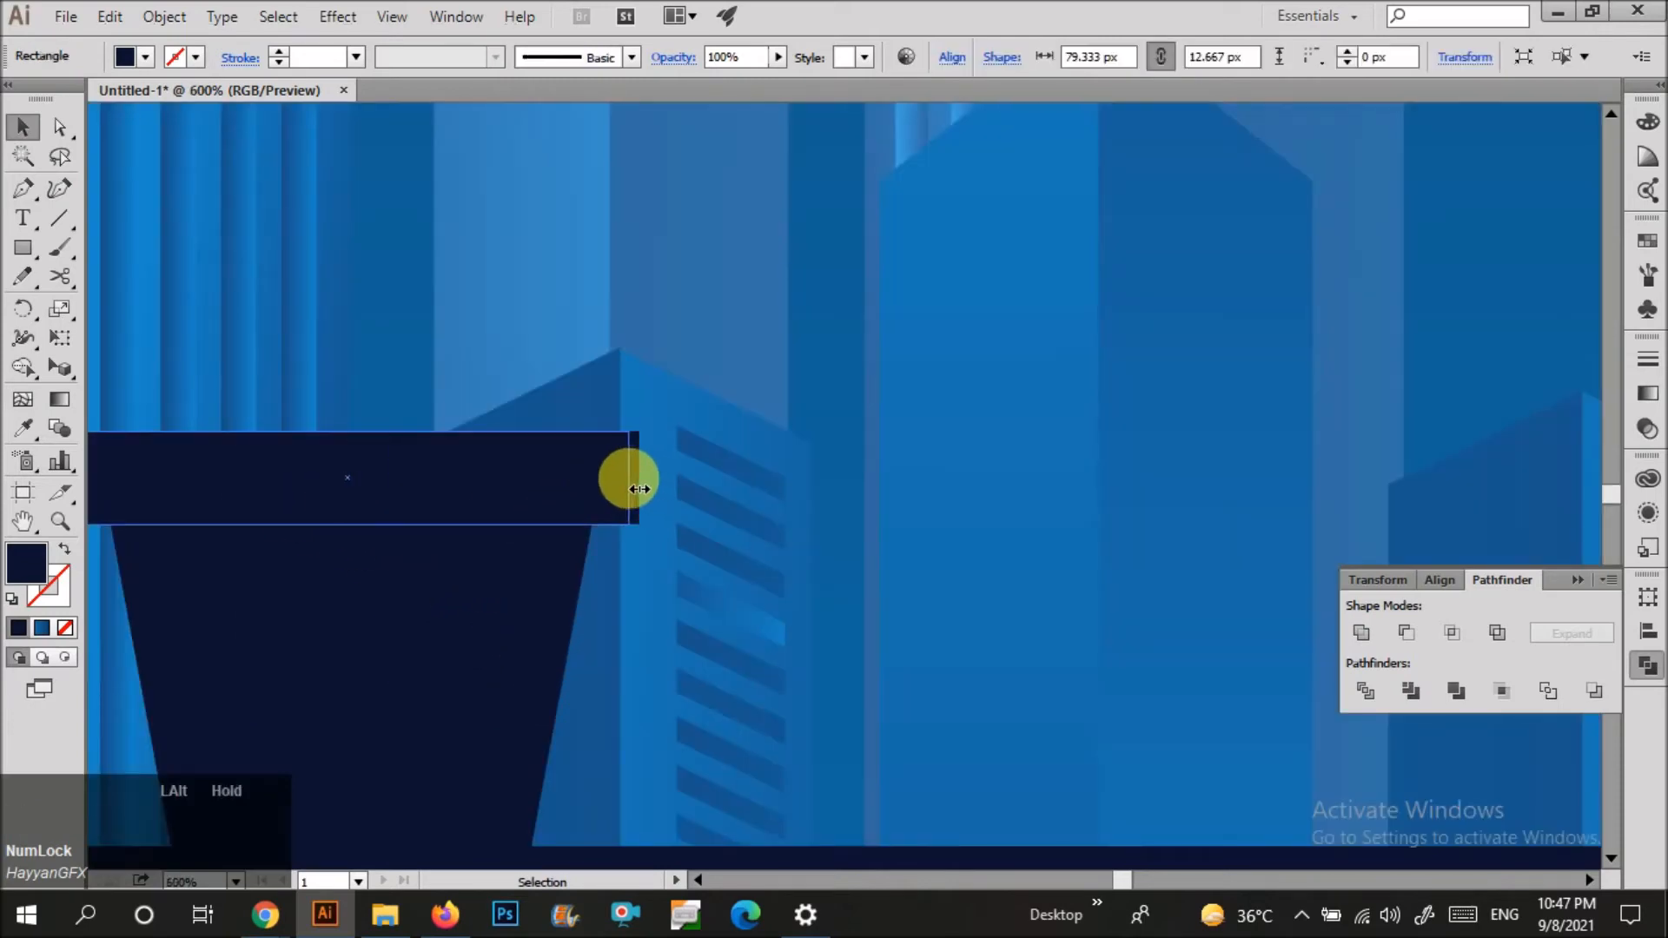
{"action": "scroll", "coordinate": [779, 552], "scroll_direction": "down", "scroll_amount": 3}
{"action": "left_click", "coordinate": [403, 513]}
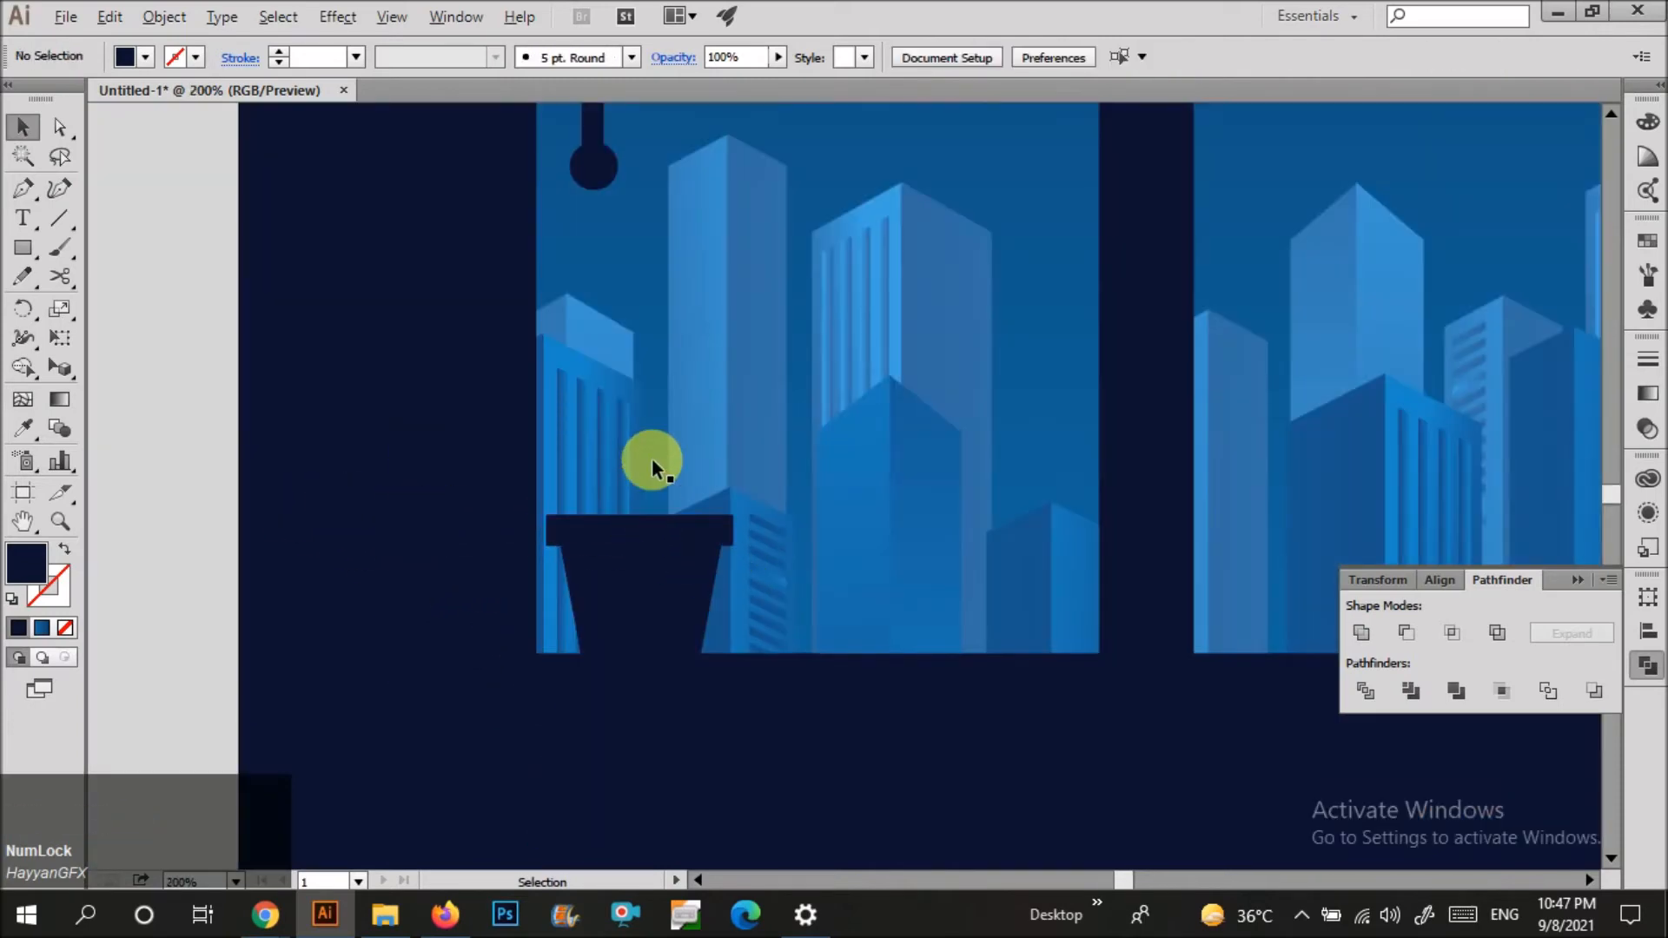
Paint two thick curved navy stems rising from the pot with the Paintbrush, leaning left and right.
{"action": "scroll", "coordinate": [651, 457], "scroll_direction": "up", "scroll_amount": 1}
{"action": "scroll", "coordinate": [669, 600], "scroll_direction": "up", "scroll_amount": 1}
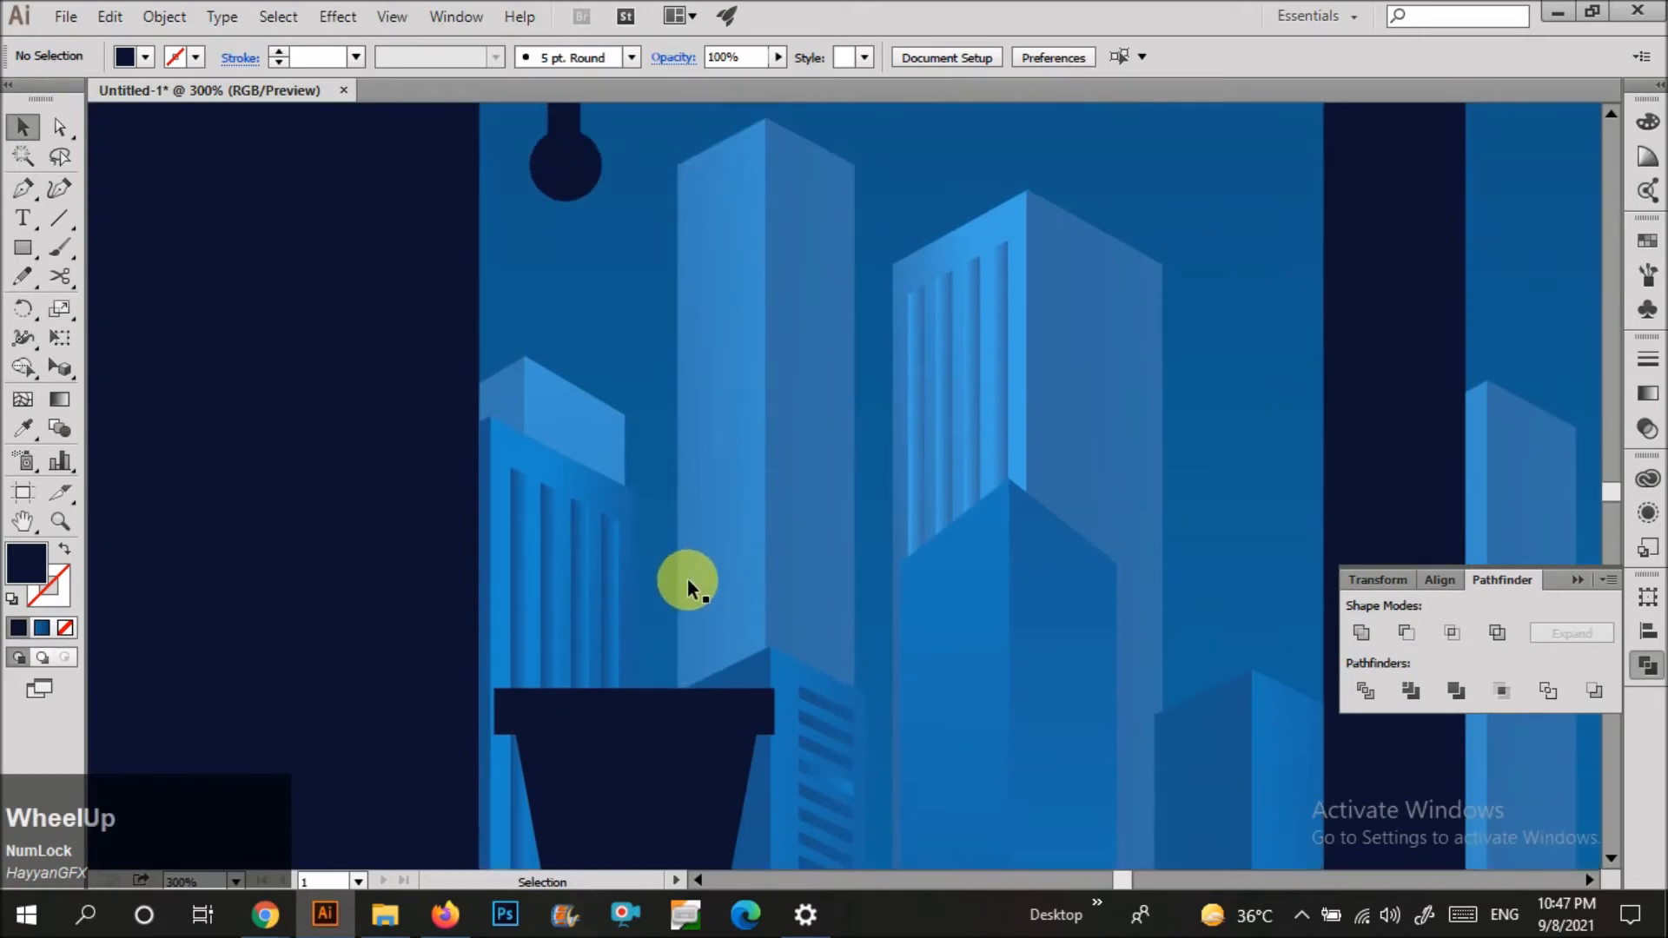
{"action": "left_click", "coordinate": [59, 247]}
{"action": "scroll", "coordinate": [607, 700], "scroll_direction": "up", "scroll_amount": 1}
{"action": "mouse_move", "coordinate": [624, 782]}
{"action": "left_mouse_down"}
{"action": "mouse_move", "coordinate": [607, 679]}
{"action": "mouse_move", "coordinate": [526, 604]}
{"action": "left_mouse_up"}
{"action": "left_click_drag", "start_coordinate": [726, 844], "coordinate": [787, 519]}
Draw pointed leaf outlines along both sides of the left stem with the Pencil tool.
{"action": "scroll", "coordinate": [564, 786], "scroll_direction": "up", "scroll_amount": 2}
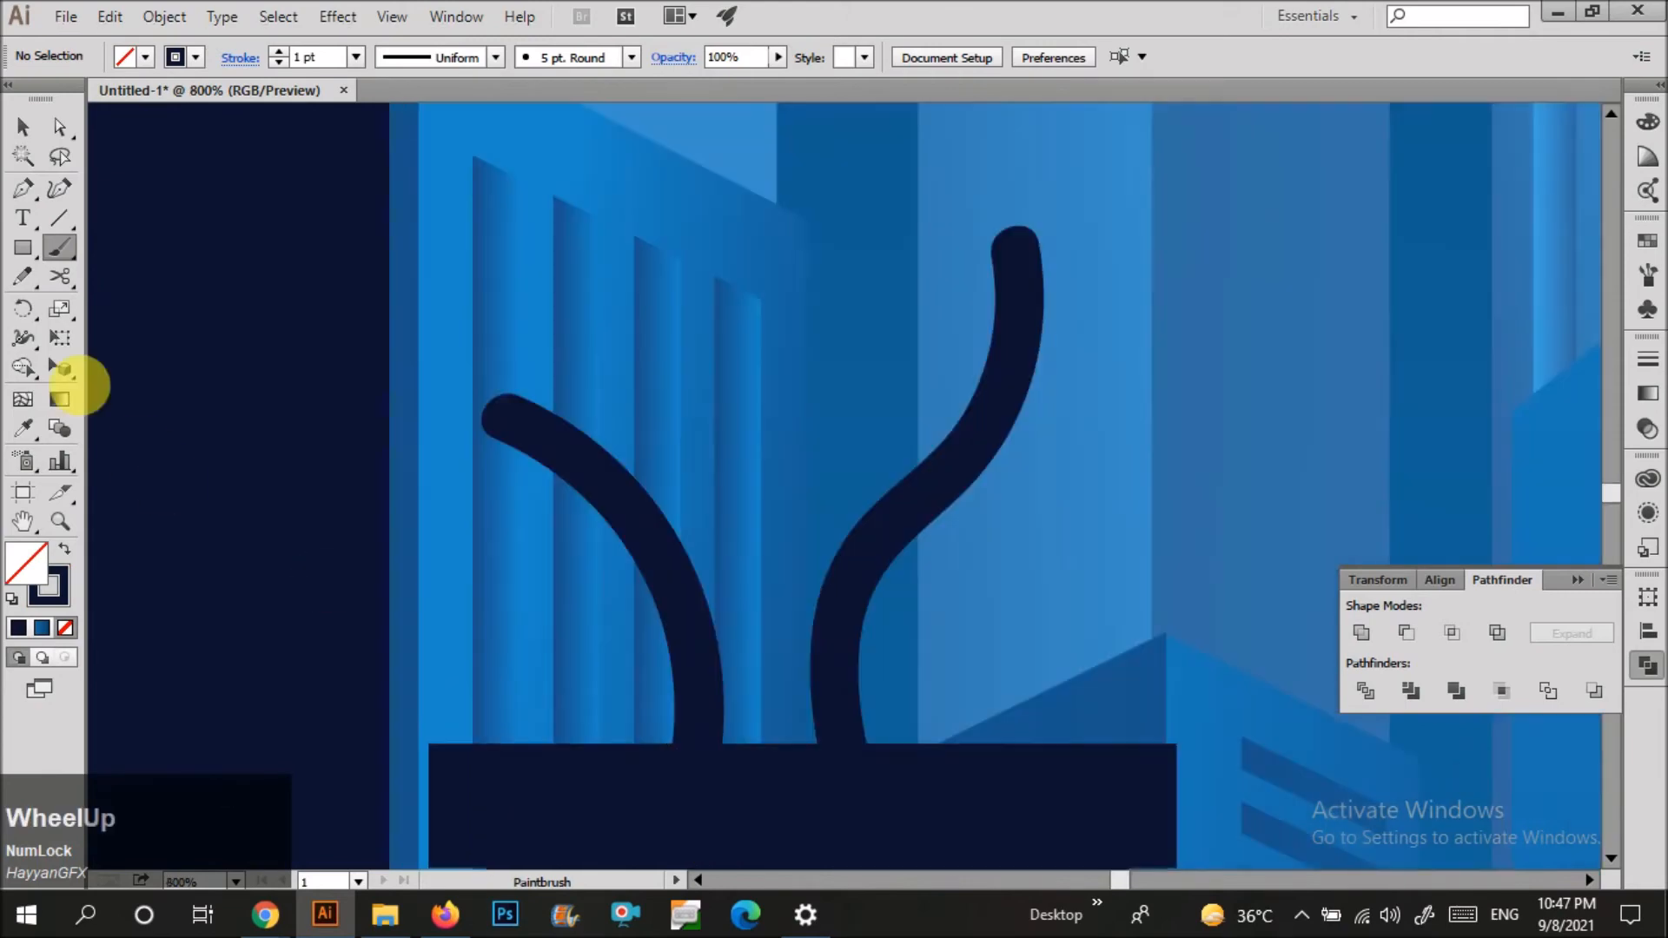
{"action": "left_click", "coordinate": [24, 275]}
{"action": "left_click_drag", "start_coordinate": [705, 698], "coordinate": [670, 634]}
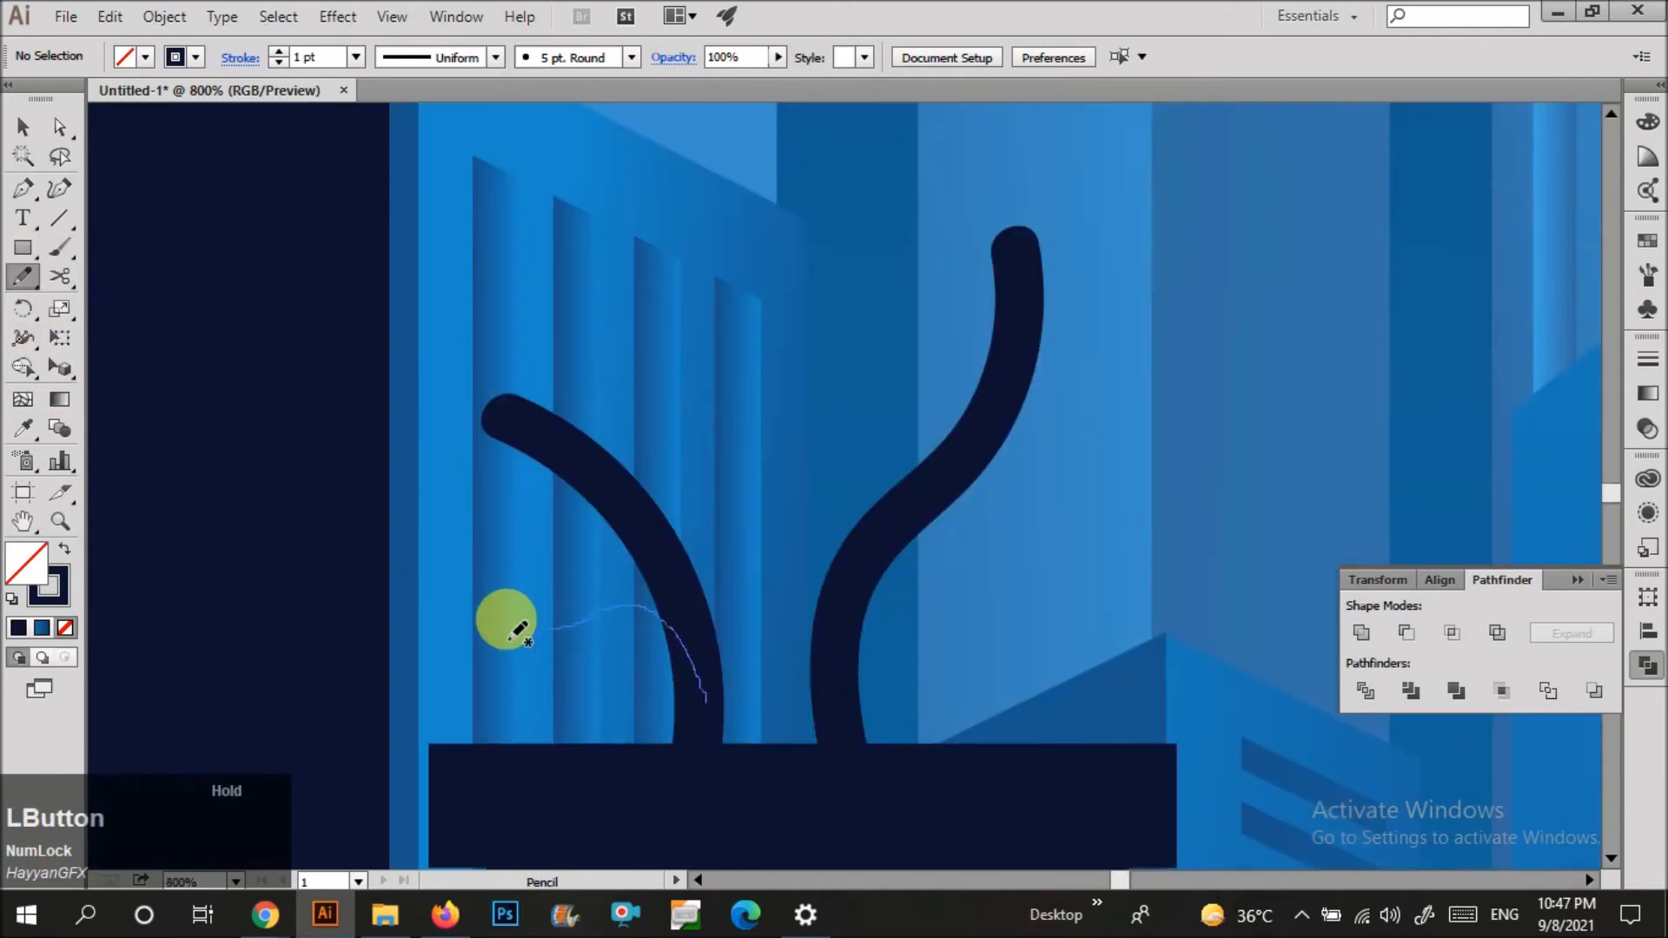
{"action": "mouse_move", "coordinate": [518, 629]}
{"action": "left_mouse_down"}
{"action": "mouse_move", "coordinate": [646, 706]}
{"action": "mouse_move", "coordinate": [705, 700]}
{"action": "left_mouse_up"}
{"action": "scroll", "coordinate": [576, 633], "scroll_direction": "up", "scroll_amount": 1}
{"action": "mouse_move", "coordinate": [691, 612]}
{"action": "left_mouse_down"}
{"action": "mouse_move", "coordinate": [536, 600]}
{"action": "mouse_move", "coordinate": [512, 696]}
{"action": "mouse_move", "coordinate": [620, 508]}
{"action": "left_mouse_up"}
{"action": "mouse_move", "coordinate": [770, 687]}
{"action": "left_mouse_down"}
{"action": "mouse_move", "coordinate": [818, 390]}
{"action": "mouse_move", "coordinate": [884, 607]}
{"action": "mouse_move", "coordinate": [789, 798]}
{"action": "left_mouse_up"}
{"action": "mouse_move", "coordinate": [657, 527]}
{"action": "left_mouse_down"}
{"action": "mouse_move", "coordinate": [608, 384]}
{"action": "mouse_move", "coordinate": [464, 273]}
{"action": "mouse_move", "coordinate": [439, 307]}
{"action": "mouse_move", "coordinate": [522, 456]}
{"action": "mouse_move", "coordinate": [471, 391]}
{"action": "mouse_move", "coordinate": [343, 401]}
{"action": "mouse_move", "coordinate": [435, 478]}
{"action": "mouse_move", "coordinate": [585, 455]}
{"action": "left_mouse_up"}
{"action": "scroll", "coordinate": [585, 454], "scroll_direction": "down", "scroll_amount": 3}
{"action": "scroll", "coordinate": [729, 581], "scroll_direction": "up", "scroll_amount": 3}
Draw pointed leaf outlines along both sides of the right stem.
{"action": "left_click_drag", "start_coordinate": [684, 573], "coordinate": [792, 469]}
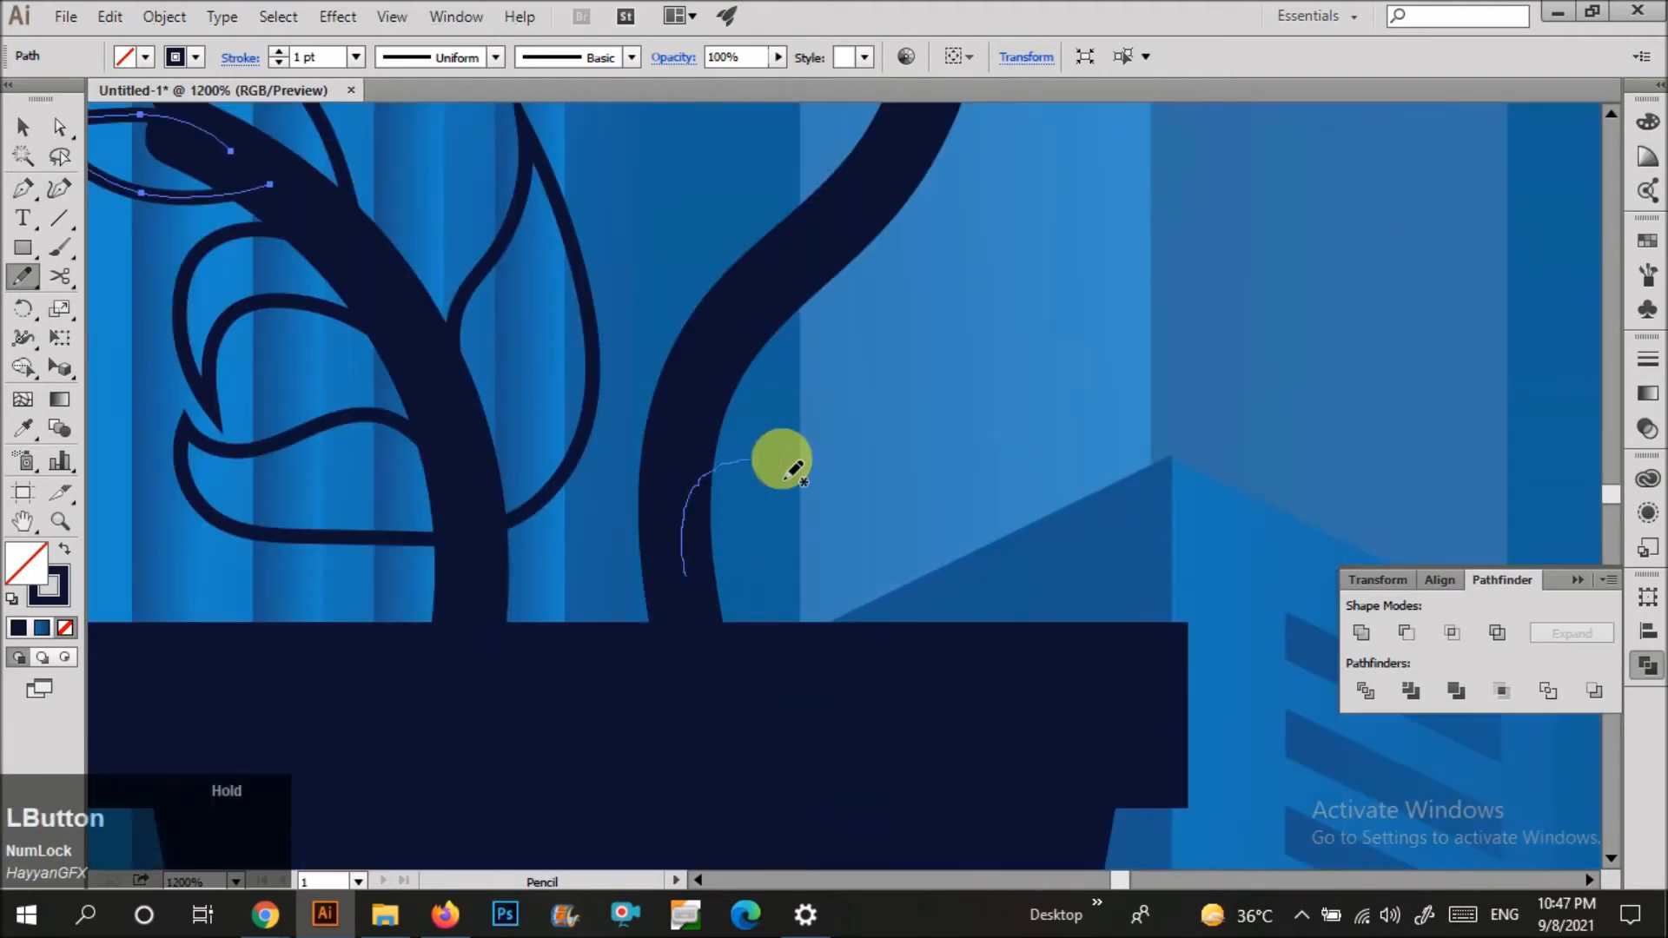
{"action": "left_click_drag", "start_coordinate": [880, 331], "coordinate": [747, 309]}
{"action": "scroll", "coordinate": [757, 486], "scroll_direction": "up", "scroll_amount": 3}
{"action": "mouse_move", "coordinate": [709, 532]}
{"action": "left_mouse_down"}
{"action": "mouse_move", "coordinate": [762, 337]}
{"action": "mouse_move", "coordinate": [569, 214]}
{"action": "mouse_move", "coordinate": [643, 271]}
{"action": "mouse_move", "coordinate": [685, 483]}
{"action": "mouse_move", "coordinate": [677, 592]}
{"action": "left_mouse_up"}
{"action": "mouse_move", "coordinate": [873, 482]}
{"action": "left_mouse_down"}
{"action": "mouse_move", "coordinate": [898, 364]}
{"action": "mouse_move", "coordinate": [802, 170]}
{"action": "mouse_move", "coordinate": [779, 235]}
{"action": "mouse_move", "coordinate": [793, 470]}
{"action": "mouse_move", "coordinate": [868, 530]}
{"action": "mouse_move", "coordinate": [1022, 337]}
{"action": "left_mouse_up"}
{"action": "scroll", "coordinate": [939, 439], "scroll_direction": "up", "scroll_amount": 2}
{"action": "scroll", "coordinate": [940, 440], "scroll_direction": "up", "scroll_amount": 2}
{"action": "left_click_drag", "start_coordinate": [1081, 613], "coordinate": [871, 491]}
{"action": "scroll", "coordinate": [930, 540], "scroll_direction": "up", "scroll_amount": 2}
{"action": "left_click_drag", "start_coordinate": [906, 412], "coordinate": [1129, 202]}
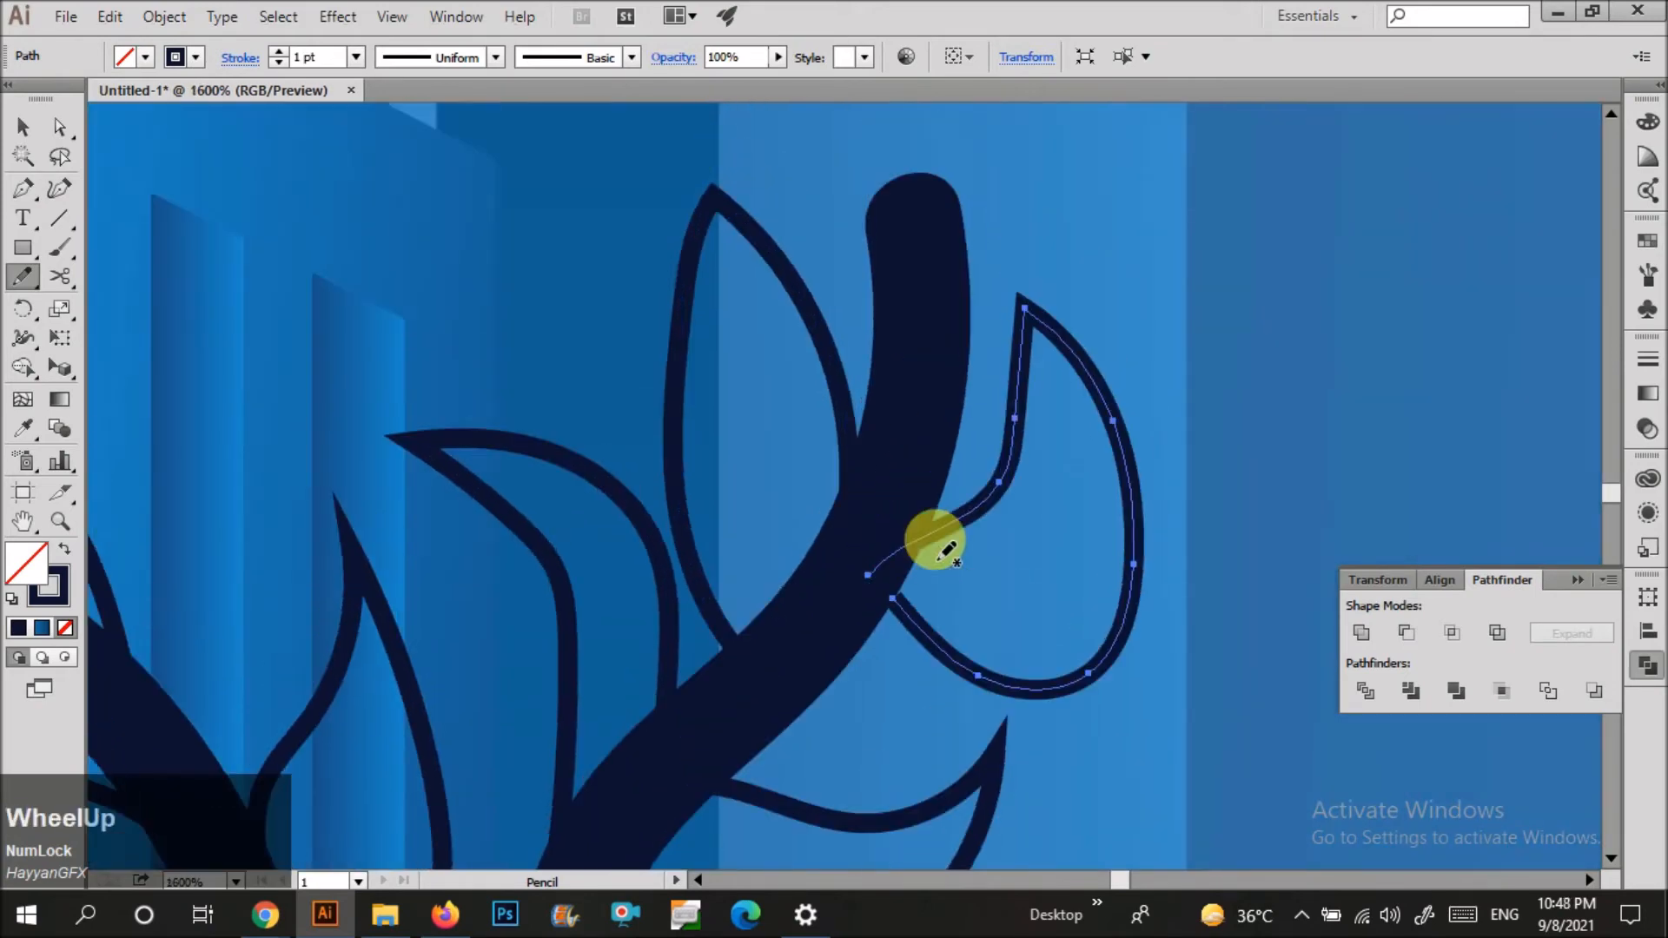
Draw a long drooping leaf and a small pointed leaf at the right stem's top, undoing one stray stroke.
{"action": "scroll", "coordinate": [912, 409], "scroll_direction": "up", "scroll_amount": 2}
{"action": "left_click_drag", "start_coordinate": [959, 420], "coordinate": [786, 200]}
{"action": "key", "text": "ctrl+z"}
{"action": "scroll", "coordinate": [933, 434], "scroll_direction": "down", "scroll_amount": 1}
{"action": "mouse_move", "coordinate": [948, 97]}
{"action": "left_mouse_down"}
{"action": "mouse_move", "coordinate": [958, 412]}
{"action": "mouse_move", "coordinate": [937, 470]}
{"action": "mouse_move", "coordinate": [899, 391]}
{"action": "mouse_move", "coordinate": [921, 358]}
{"action": "left_mouse_up"}
{"action": "key", "text": "v"}
Select all stems and leaves without the skyline or the pot and group them.
{"action": "scroll", "coordinate": [1162, 592], "scroll_direction": "down", "scroll_amount": 2}
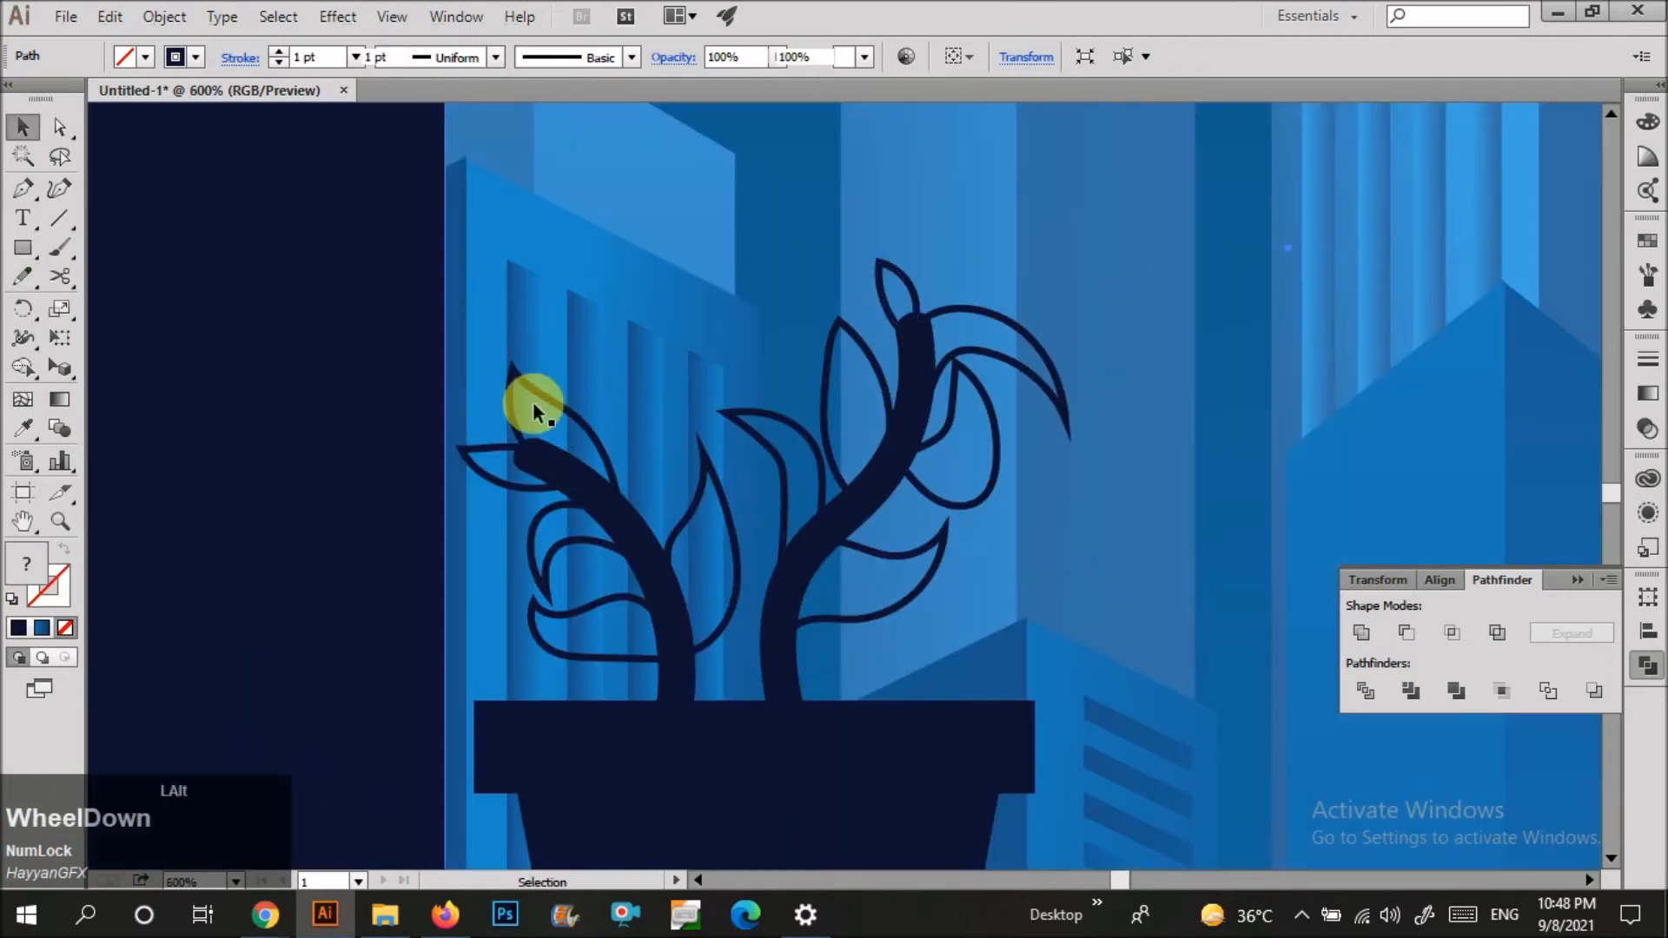
{"action": "left_click", "coordinate": [563, 417]}
{"action": "scroll", "coordinate": [770, 499], "scroll_direction": "down", "scroll_amount": 3}
{"action": "left_click", "coordinate": [250, 384]}
{"action": "left_click_drag", "start_coordinate": [448, 369], "coordinate": [804, 565]}
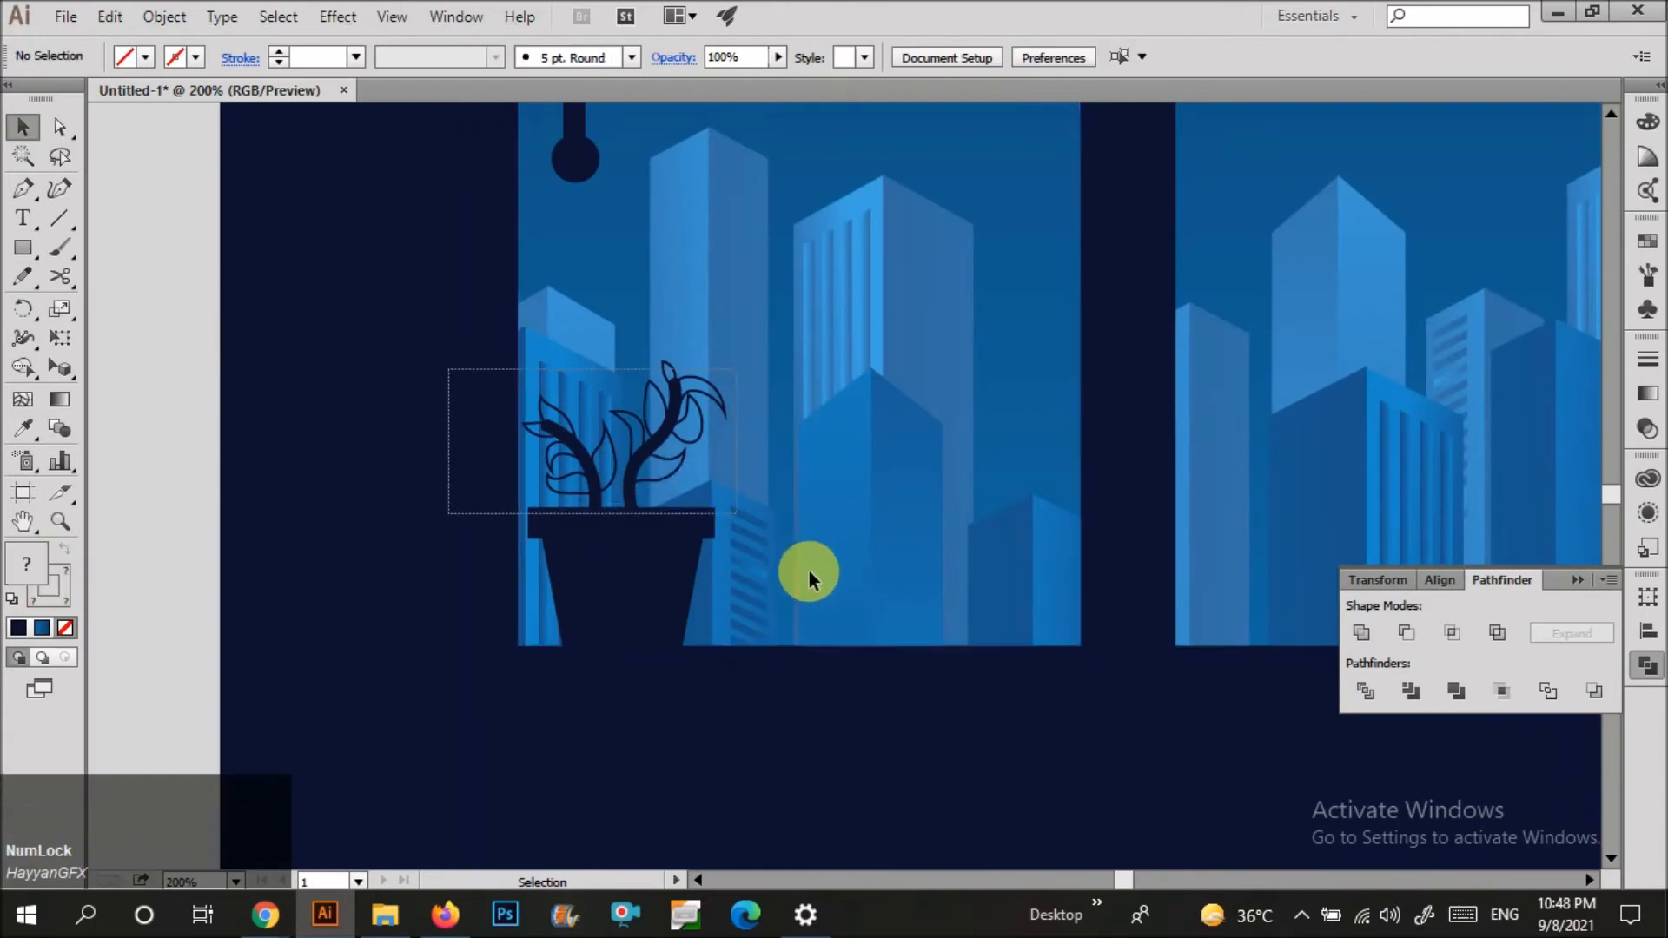
{"action": "left_click_drag", "start_coordinate": [649, 571], "coordinate": [651, 573]}
{"action": "left_click", "coordinate": [972, 584], "text": "shift"}
{"action": "left_click", "coordinate": [961, 571], "text": "shift"}
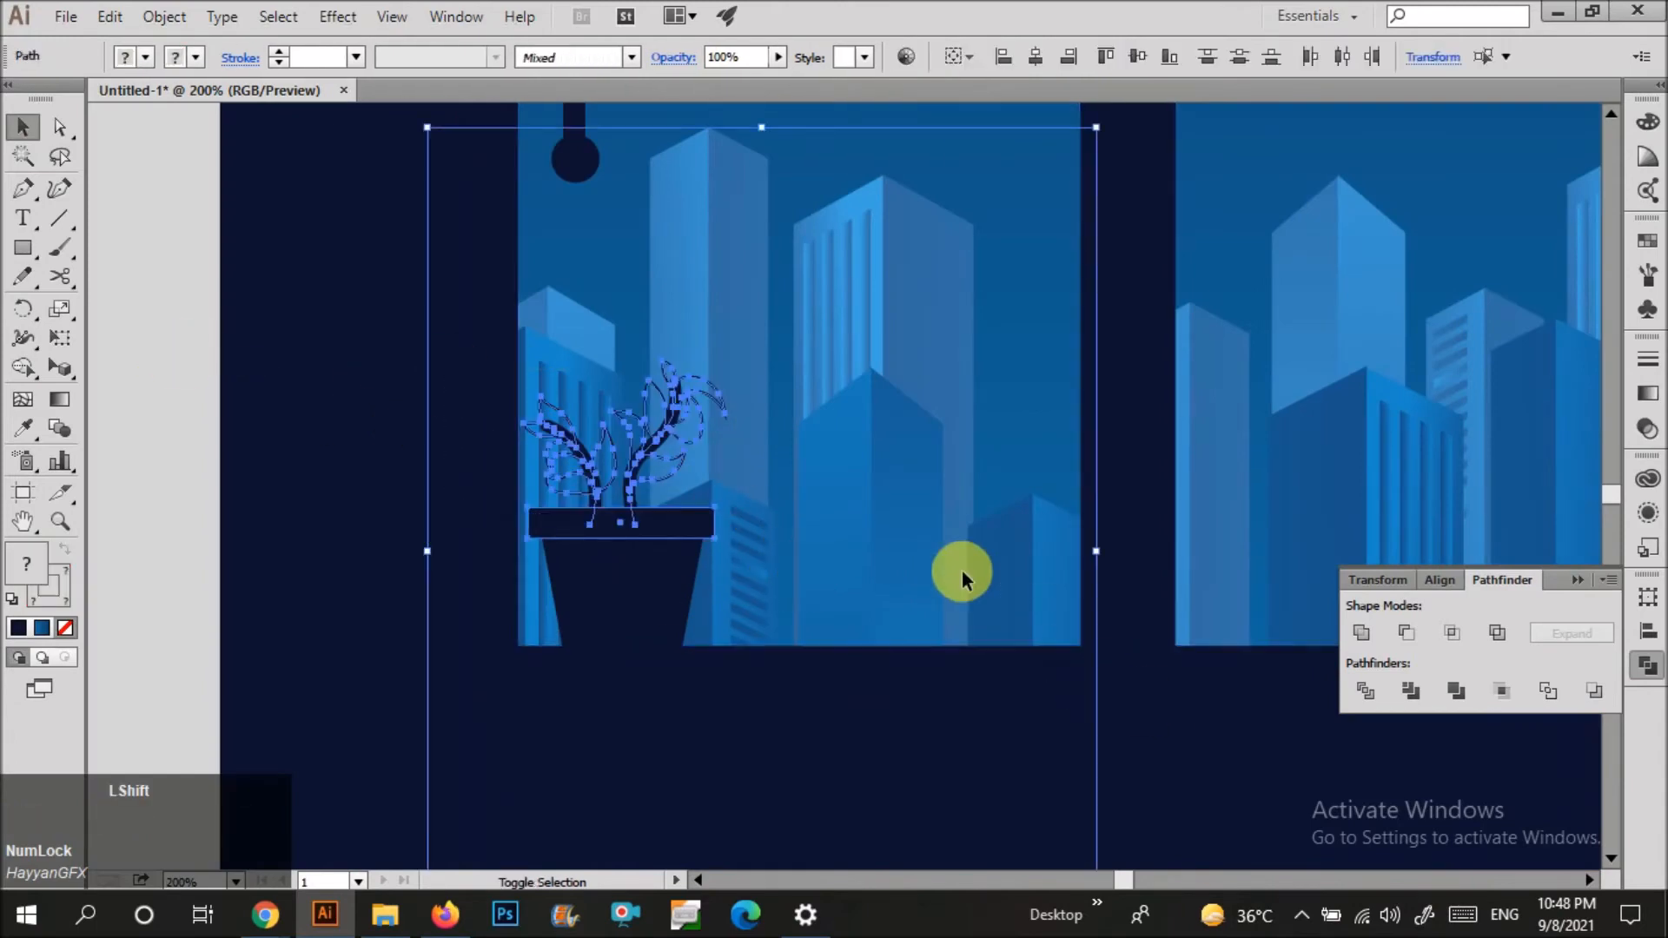
{"action": "left_click", "coordinate": [428, 534], "text": "shift"}
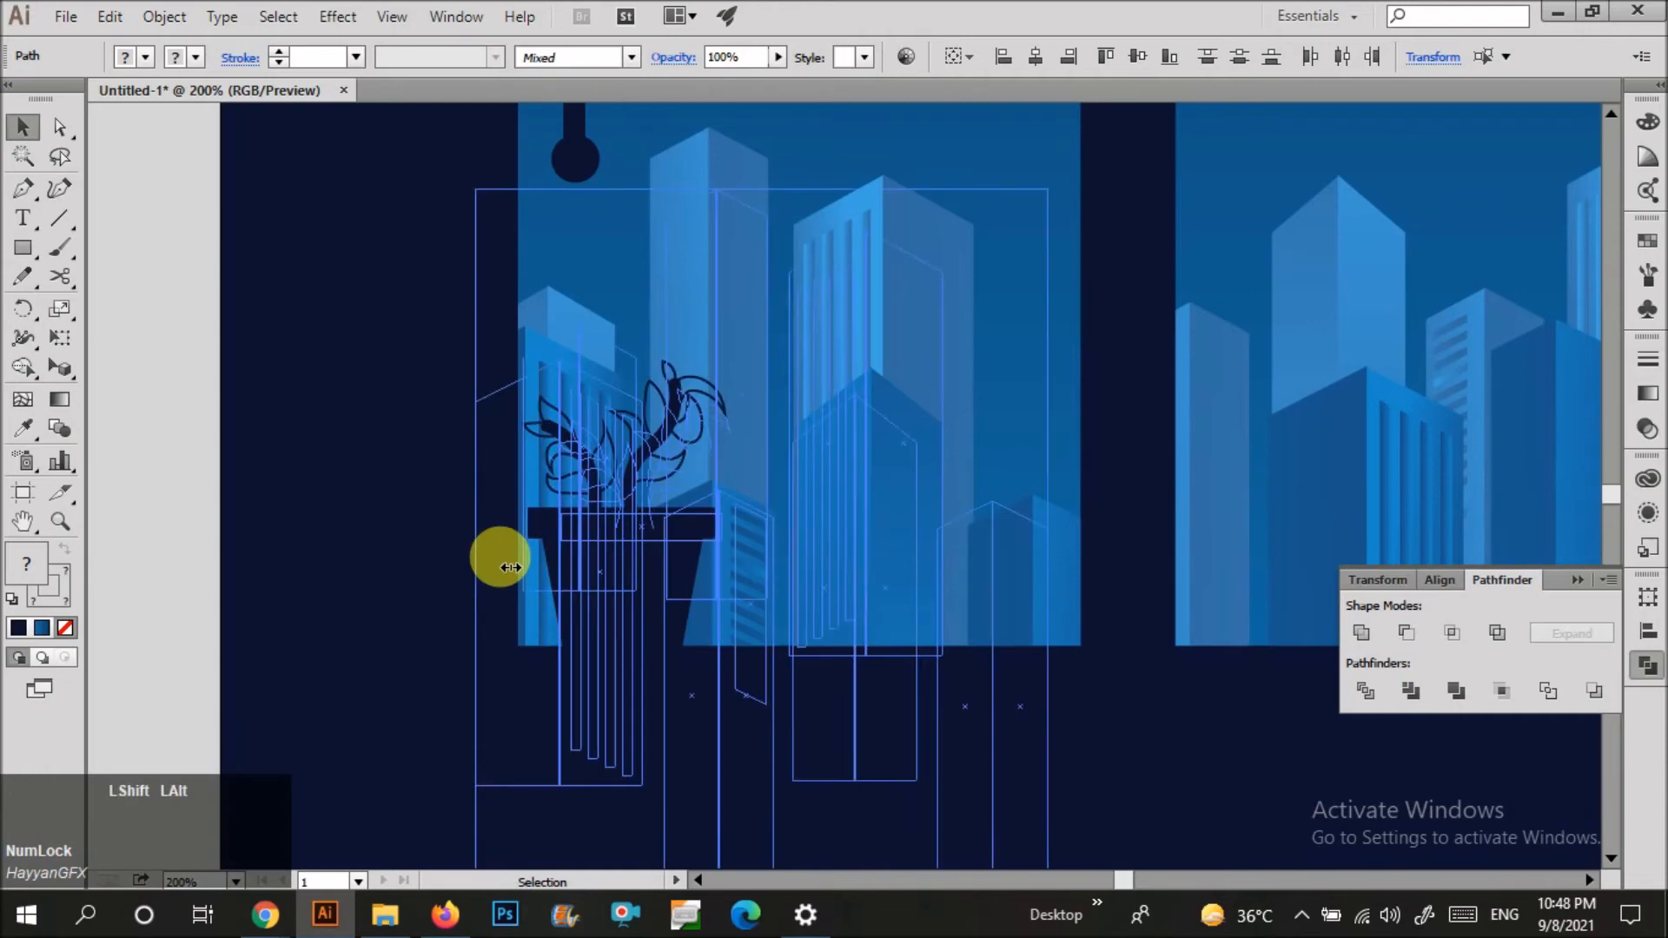
{"action": "key", "text": "ctrl+g"}
Group the plant together with the pot's rim and body.
{"action": "left_click", "coordinate": [680, 523], "text": "shift"}
{"action": "left_click", "coordinate": [661, 572], "text": "shift"}
{"action": "key", "text": "ctrl+g"}
{"action": "left_click", "coordinate": [263, 509]}
{"action": "scroll", "coordinate": [304, 403], "scroll_direction": "down", "scroll_amount": 3}
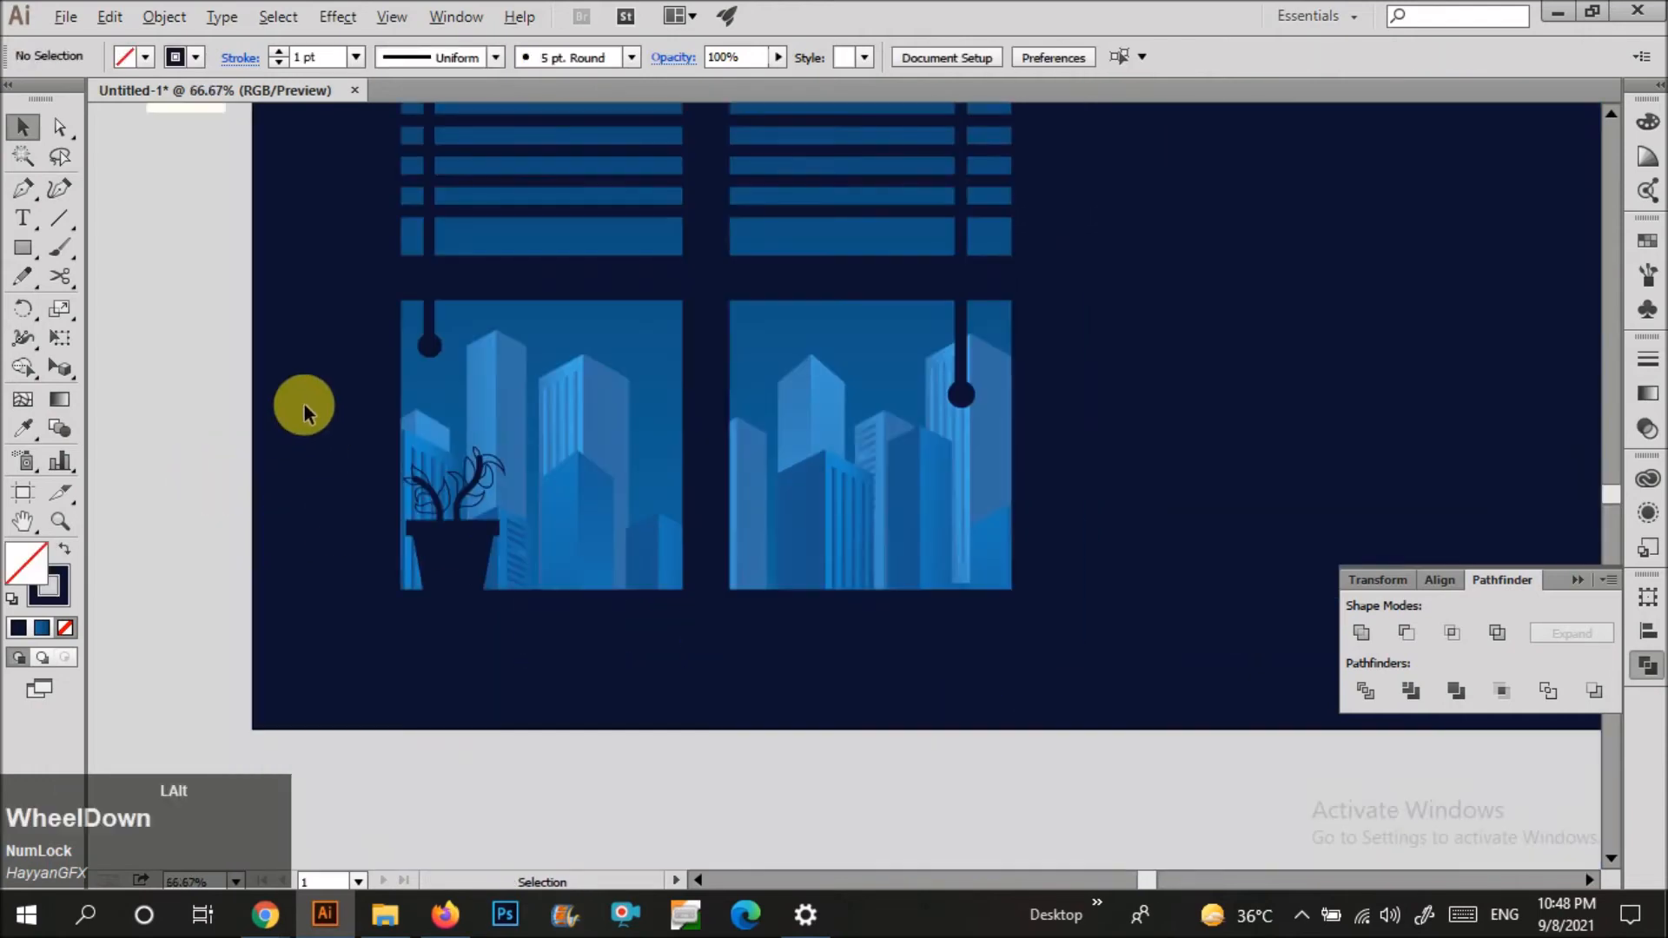
Try a 2 pt stroke on the stems and leaves inside the plant group, and set it back to 1 pt.
{"action": "scroll", "coordinate": [441, 535], "scroll_direction": "up", "scroll_amount": 1}
{"action": "left_click", "coordinate": [442, 535]}
{"action": "scroll", "coordinate": [345, 185], "scroll_direction": "up", "scroll_amount": 3}
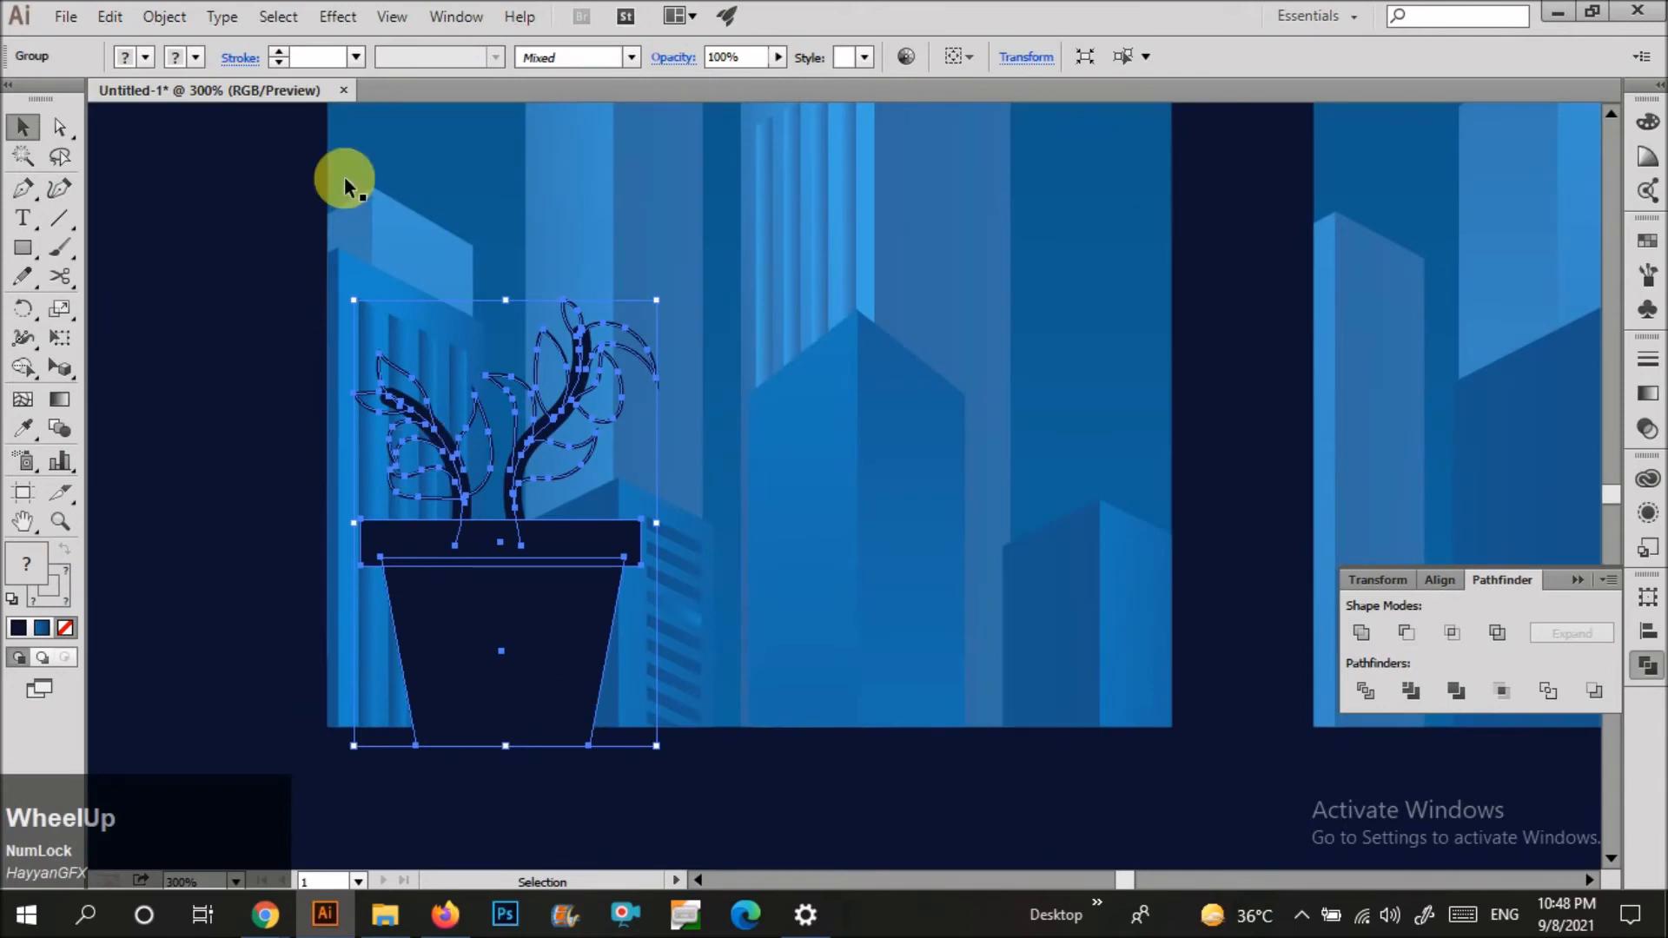
{"action": "double_click", "coordinate": [476, 465]}
{"action": "left_click", "coordinate": [278, 52]}
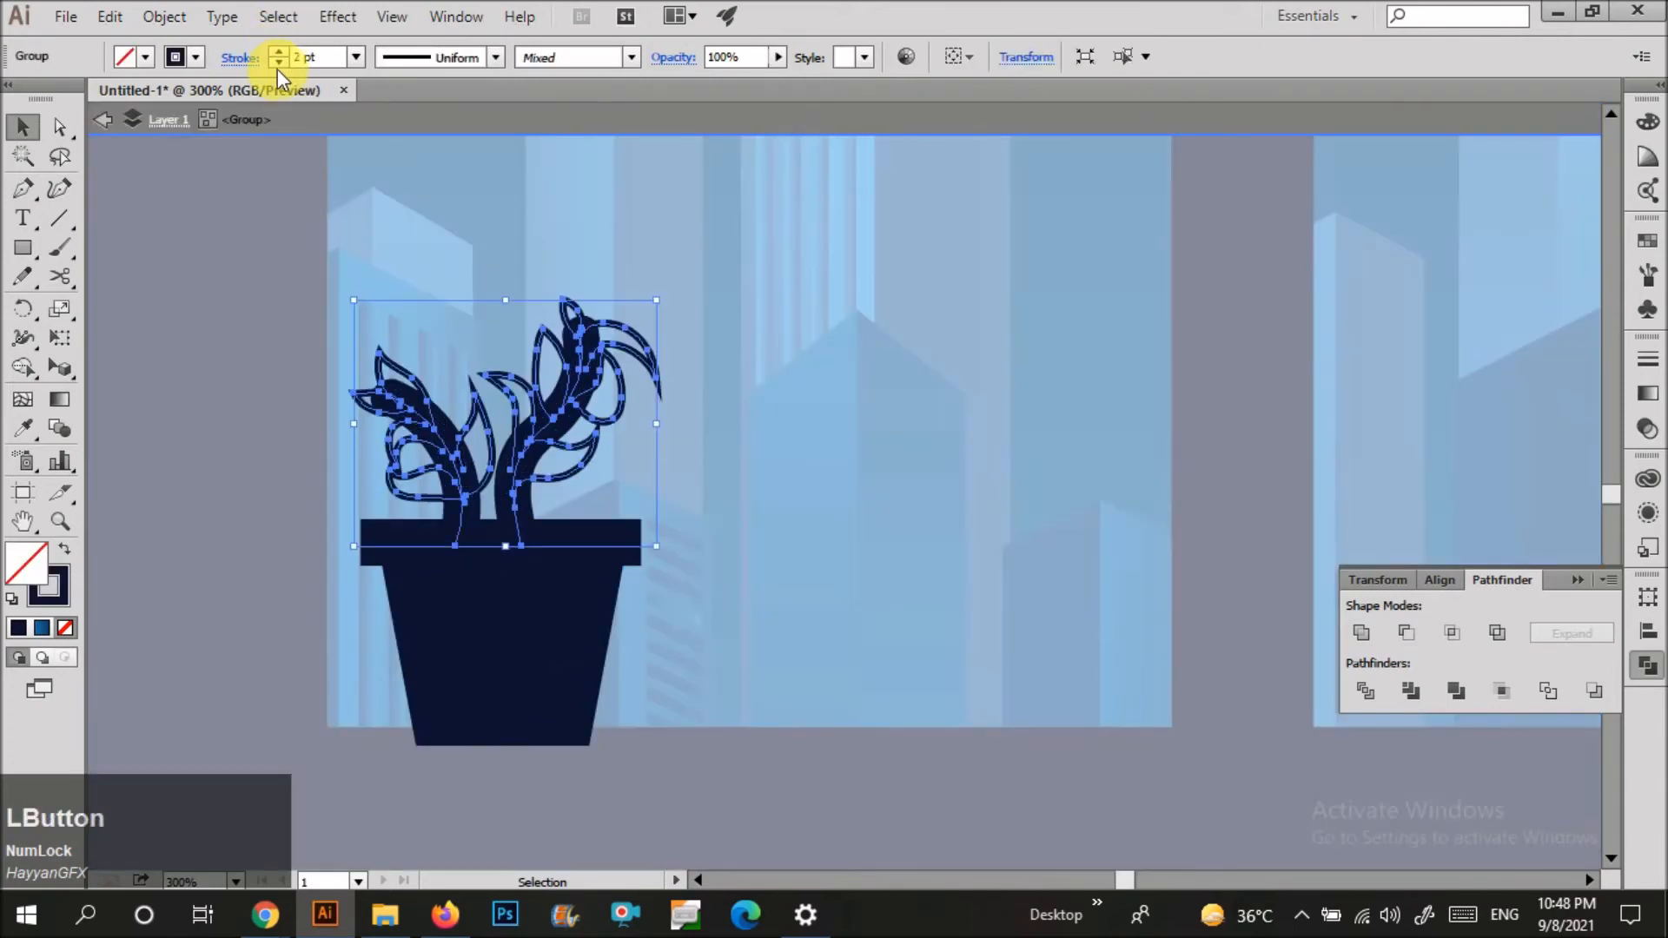
{"action": "left_click", "coordinate": [278, 65]}
Reduce the stroke weight of the two stems within the plant group.
{"action": "double_click", "coordinate": [435, 438]}
{"action": "scroll", "coordinate": [434, 440], "scroll_direction": "up", "scroll_amount": 2}
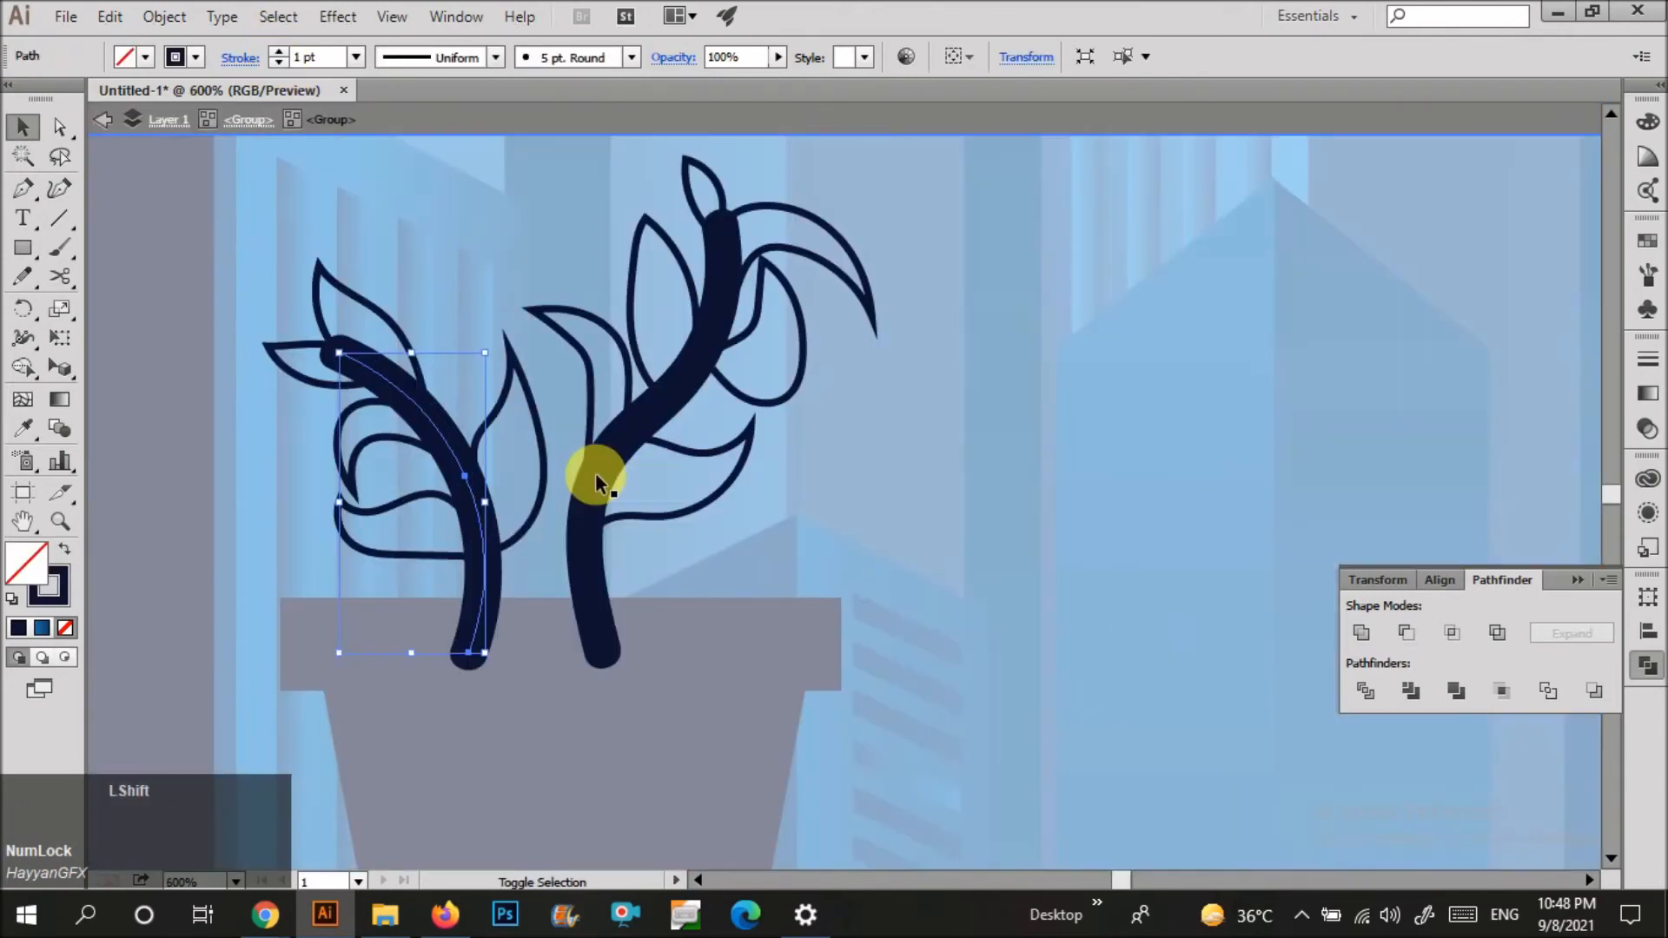
{"action": "left_click", "coordinate": [595, 473], "text": "shift"}
{"action": "left_click", "coordinate": [356, 56]}
{"action": "left_click", "coordinate": [386, 108]}
{"action": "left_click", "coordinate": [201, 299]}
Move the loose end points of the lower leaf outlines onto the thinned stems.
{"action": "left_click", "coordinate": [476, 473]}
{"action": "scroll", "coordinate": [476, 473], "scroll_direction": "up", "scroll_amount": 3}
{"action": "key", "text": "a"}
{"action": "left_click_drag", "start_coordinate": [484, 565], "coordinate": [477, 566]}
{"action": "left_click_drag", "start_coordinate": [510, 700], "coordinate": [496, 704]}
{"action": "left_click", "coordinate": [378, 458]}
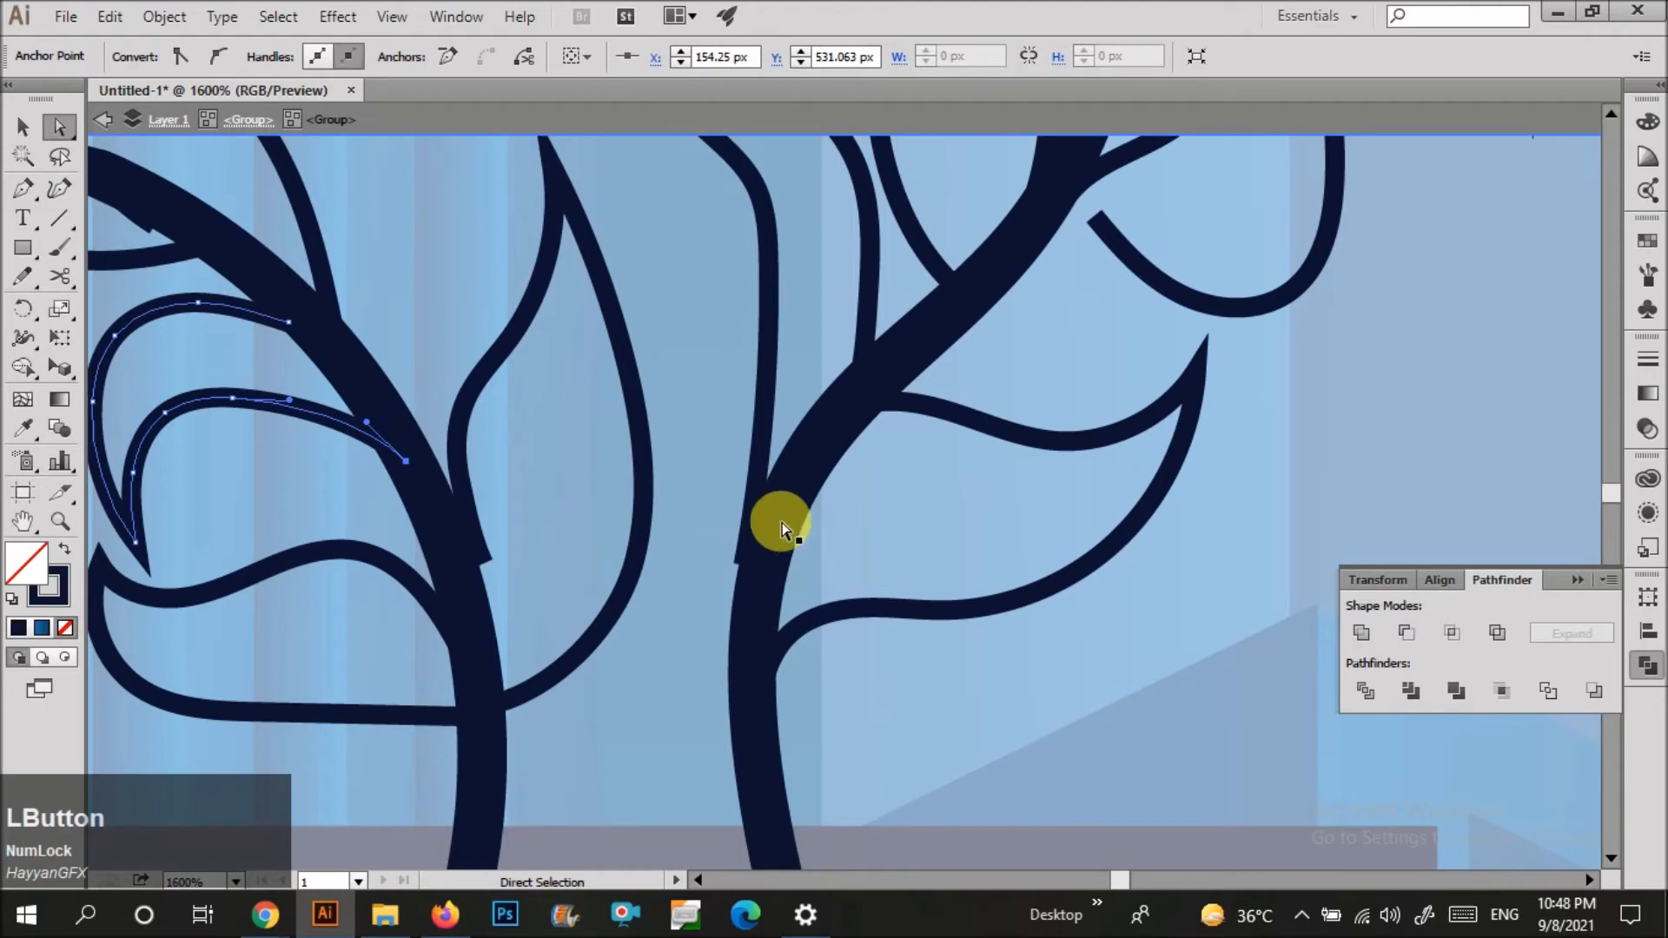
{"action": "left_click", "coordinate": [748, 578]}
{"action": "left_click_drag", "start_coordinate": [1100, 220], "coordinate": [1053, 239]}
Adjust the end points of the left stem's large inner leaf and its upper leaf to meet the stem.
{"action": "scroll", "coordinate": [976, 349], "scroll_direction": "down", "scroll_amount": 2}
{"action": "left_click_drag", "start_coordinate": [841, 463], "coordinate": [838, 464]}
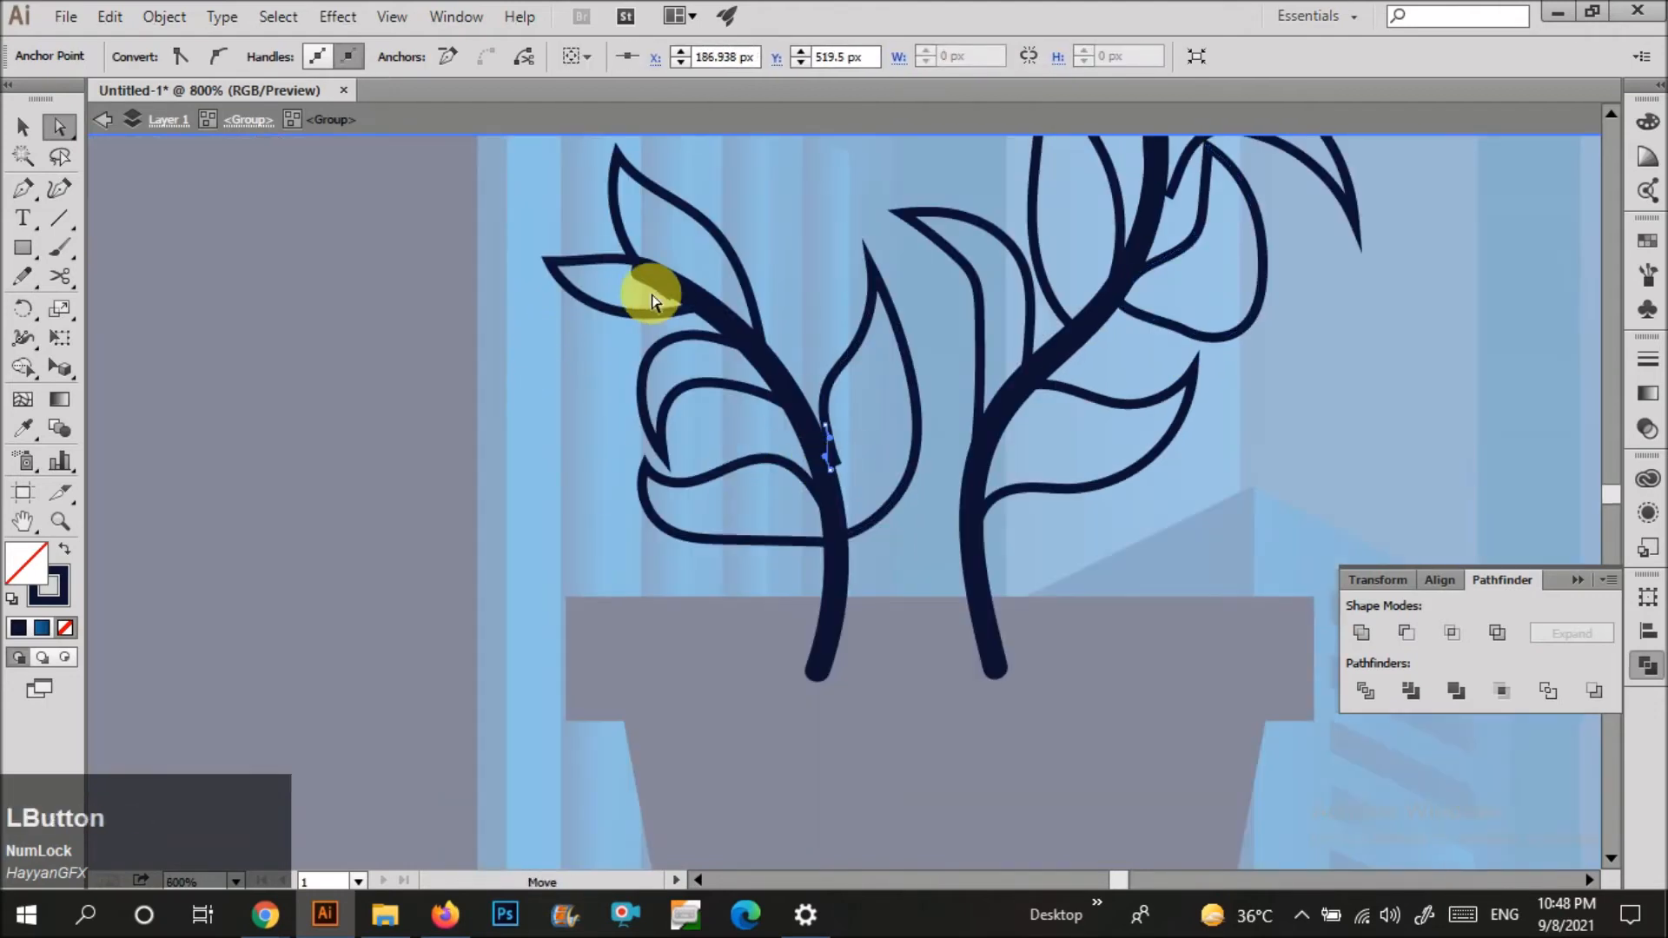
{"action": "left_click_drag", "start_coordinate": [680, 299], "coordinate": [679, 297]}
Move the loose end points of the upper leaf outlines onto the two stems, and leave the plant group.
{"action": "scroll", "coordinate": [1181, 302], "scroll_direction": "up", "scroll_amount": 3}
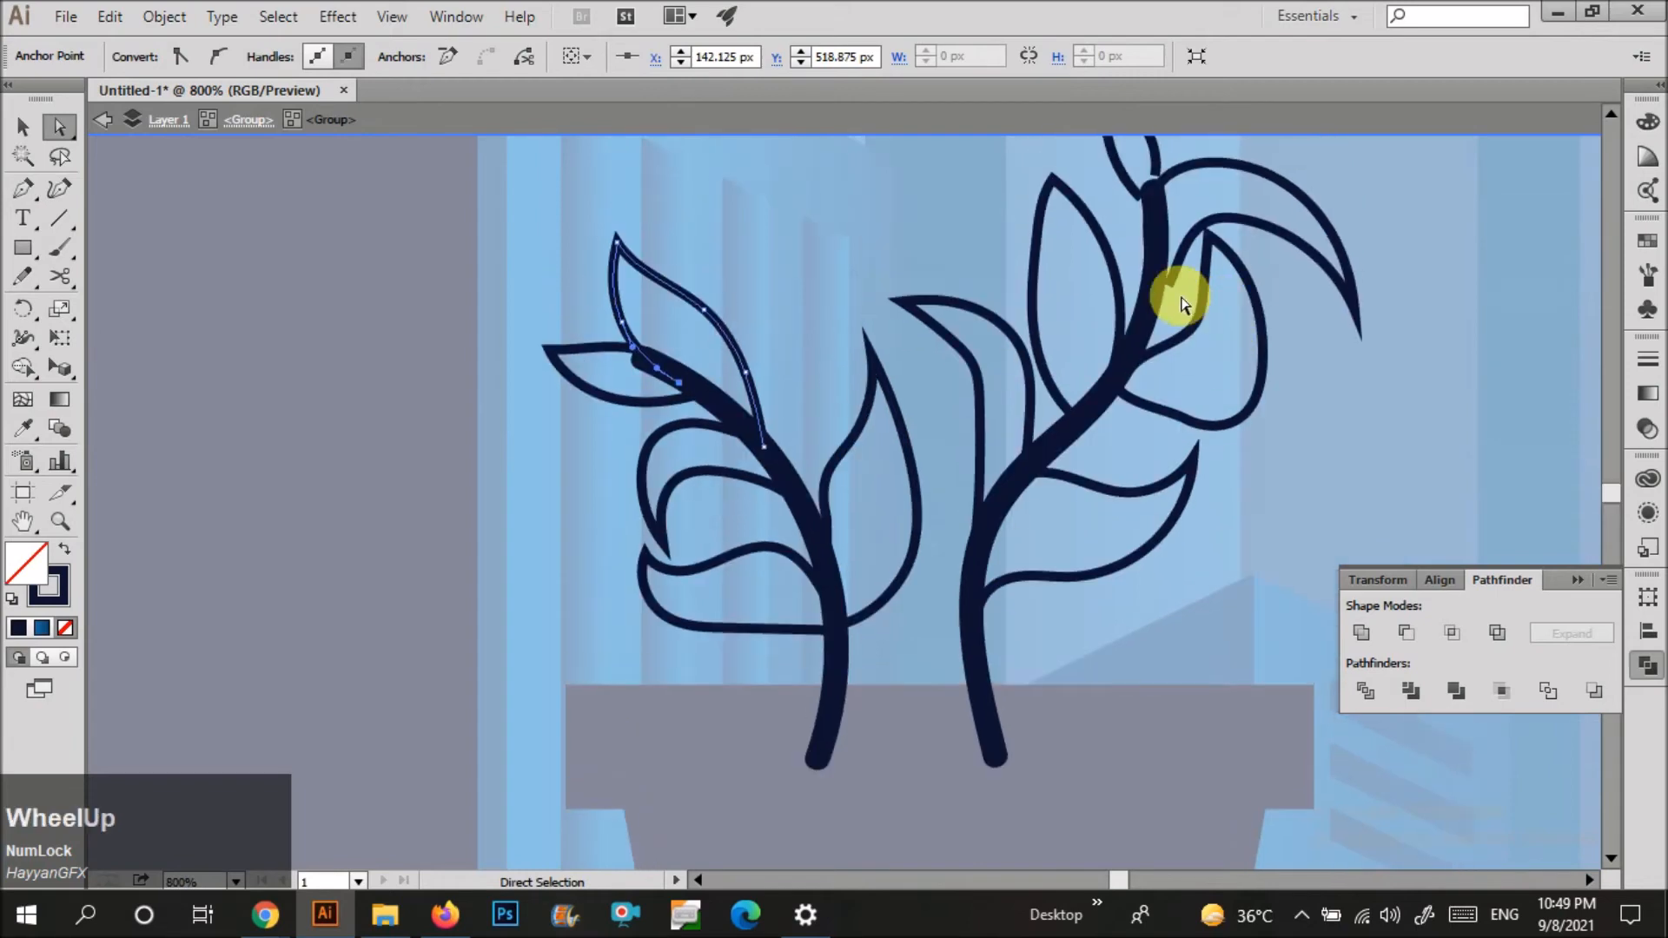
{"action": "left_click", "coordinate": [1170, 276]}
{"action": "scroll", "coordinate": [1153, 289], "scroll_direction": "up", "scroll_amount": 3}
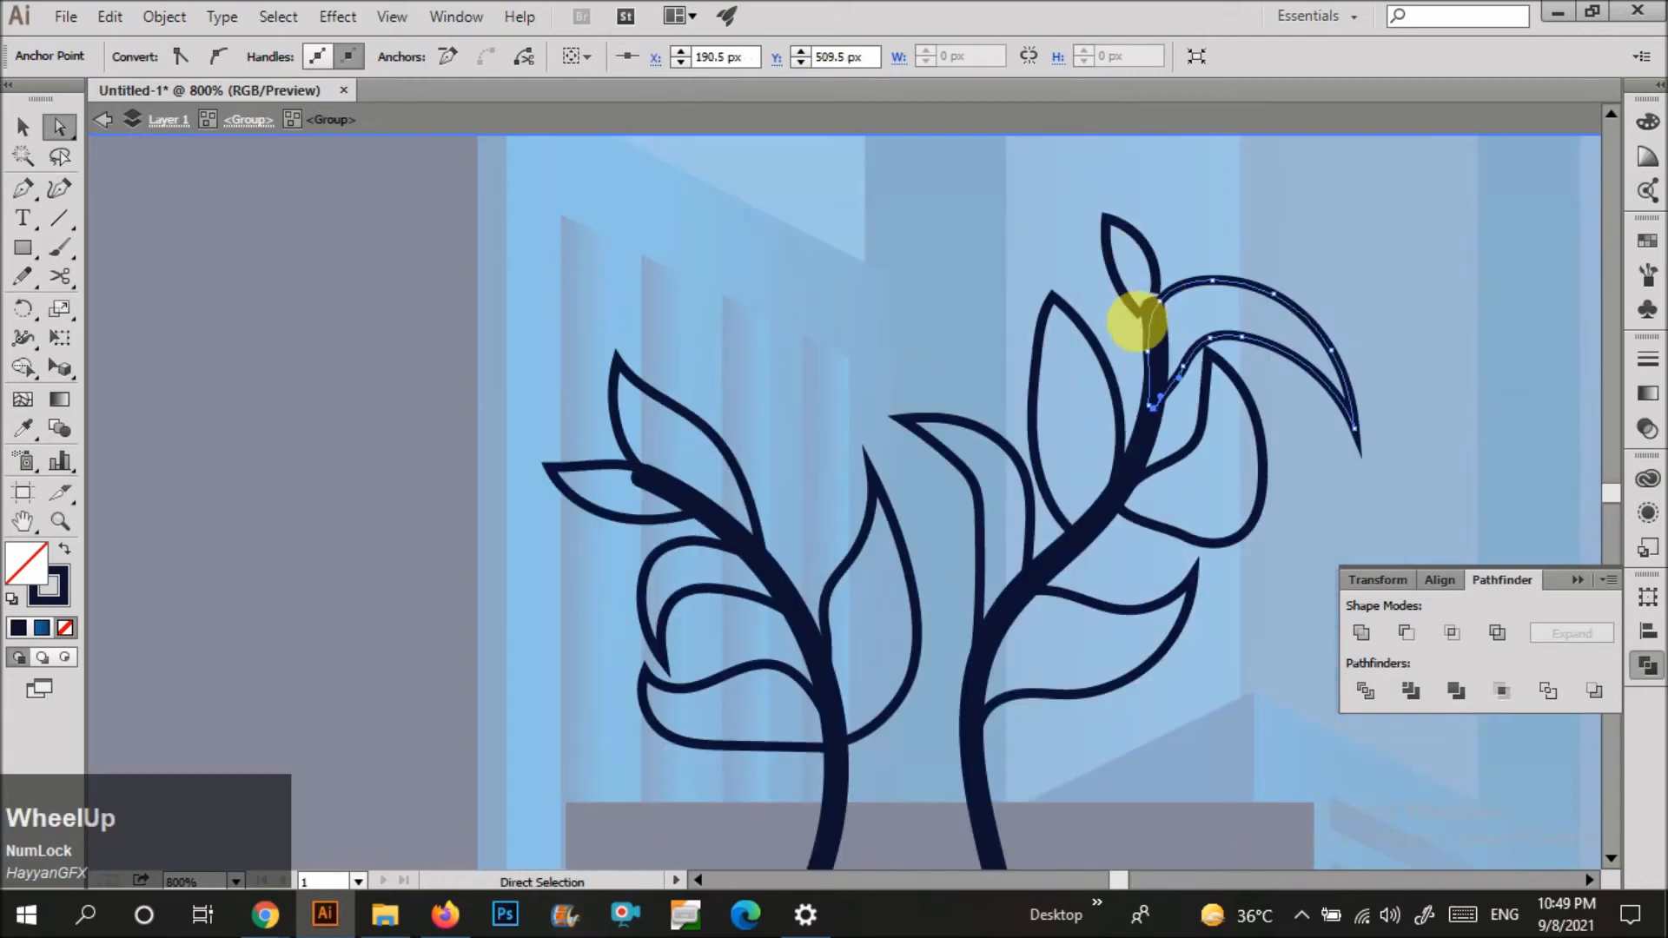
{"action": "left_click", "coordinate": [1139, 324]}
{"action": "key", "text": "ctrl+z"}
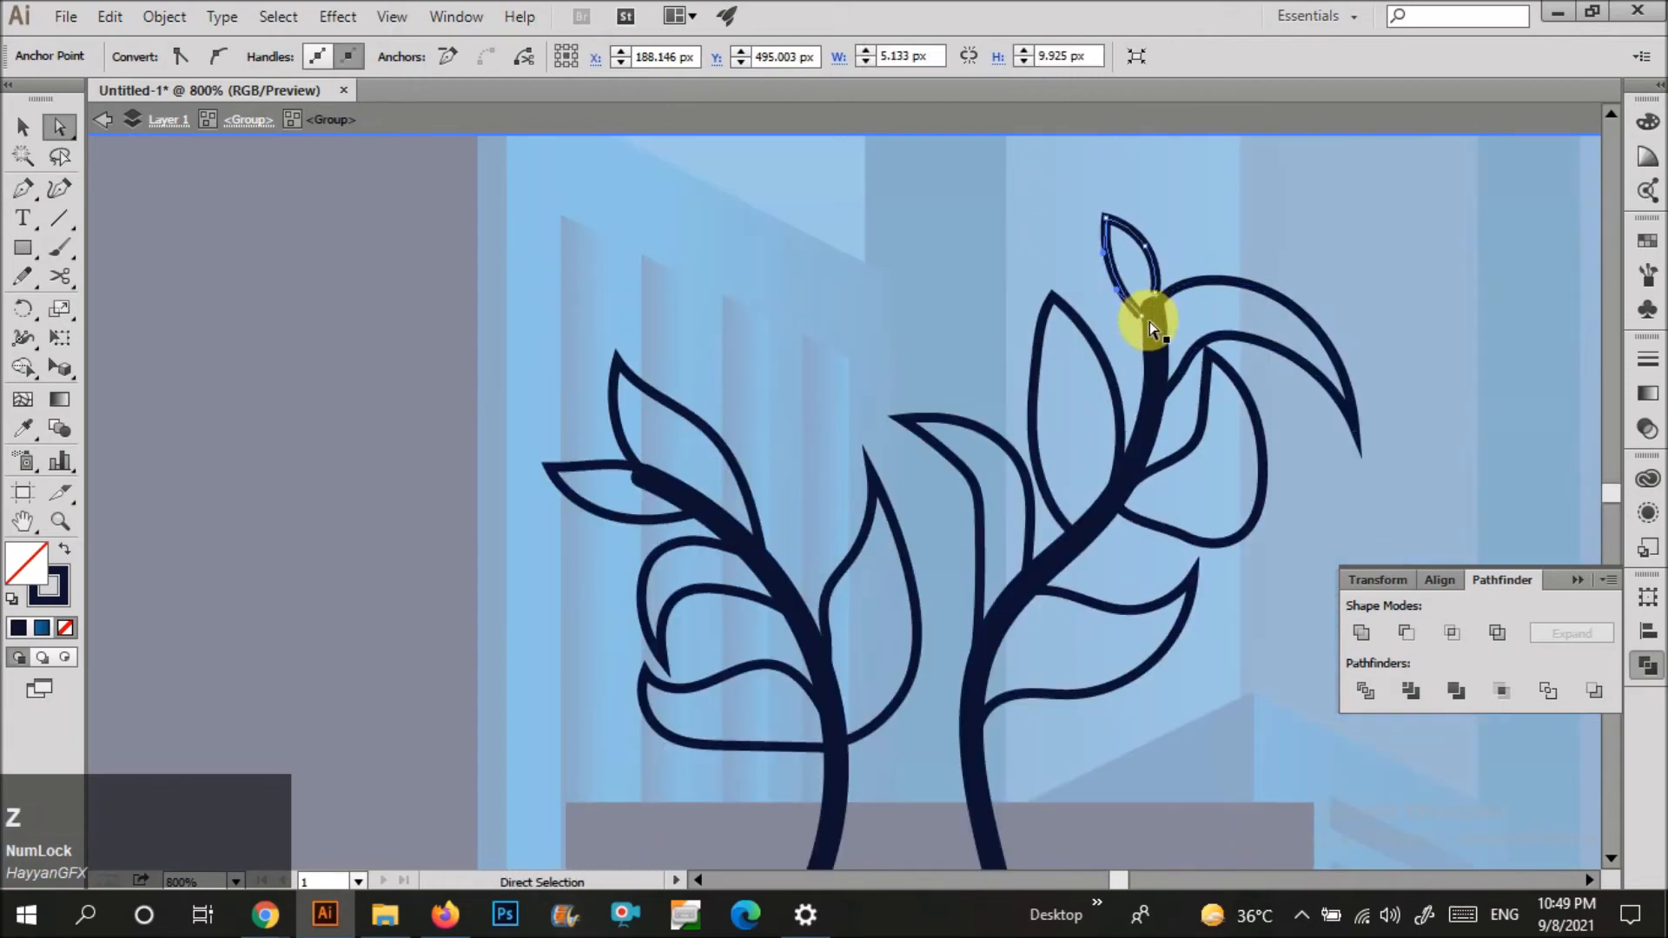
{"action": "left_click", "coordinate": [1155, 297]}
{"action": "left_click_drag", "start_coordinate": [1148, 318], "coordinate": [1153, 301]}
{"action": "key", "text": "v"}
{"action": "left_click", "coordinate": [331, 356]}
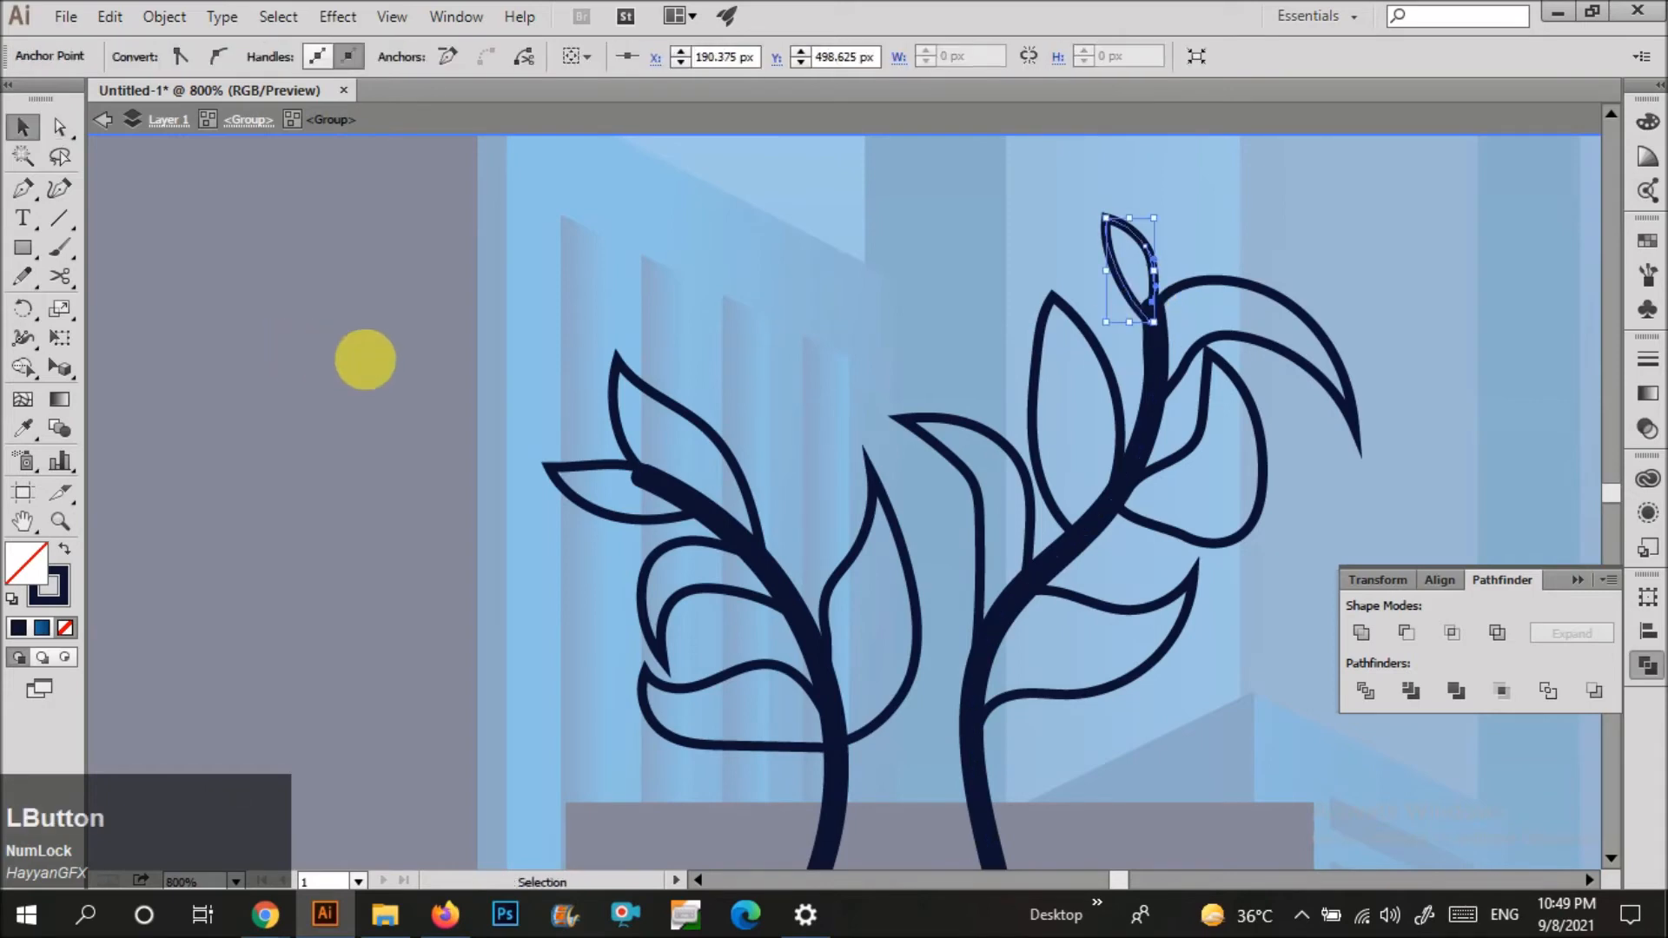
{"action": "scroll", "coordinate": [535, 382], "scroll_direction": "down", "scroll_amount": 3}
{"action": "double_click", "coordinate": [793, 391]}
{"action": "scroll", "coordinate": [810, 405], "scroll_direction": "down", "scroll_amount": 2}
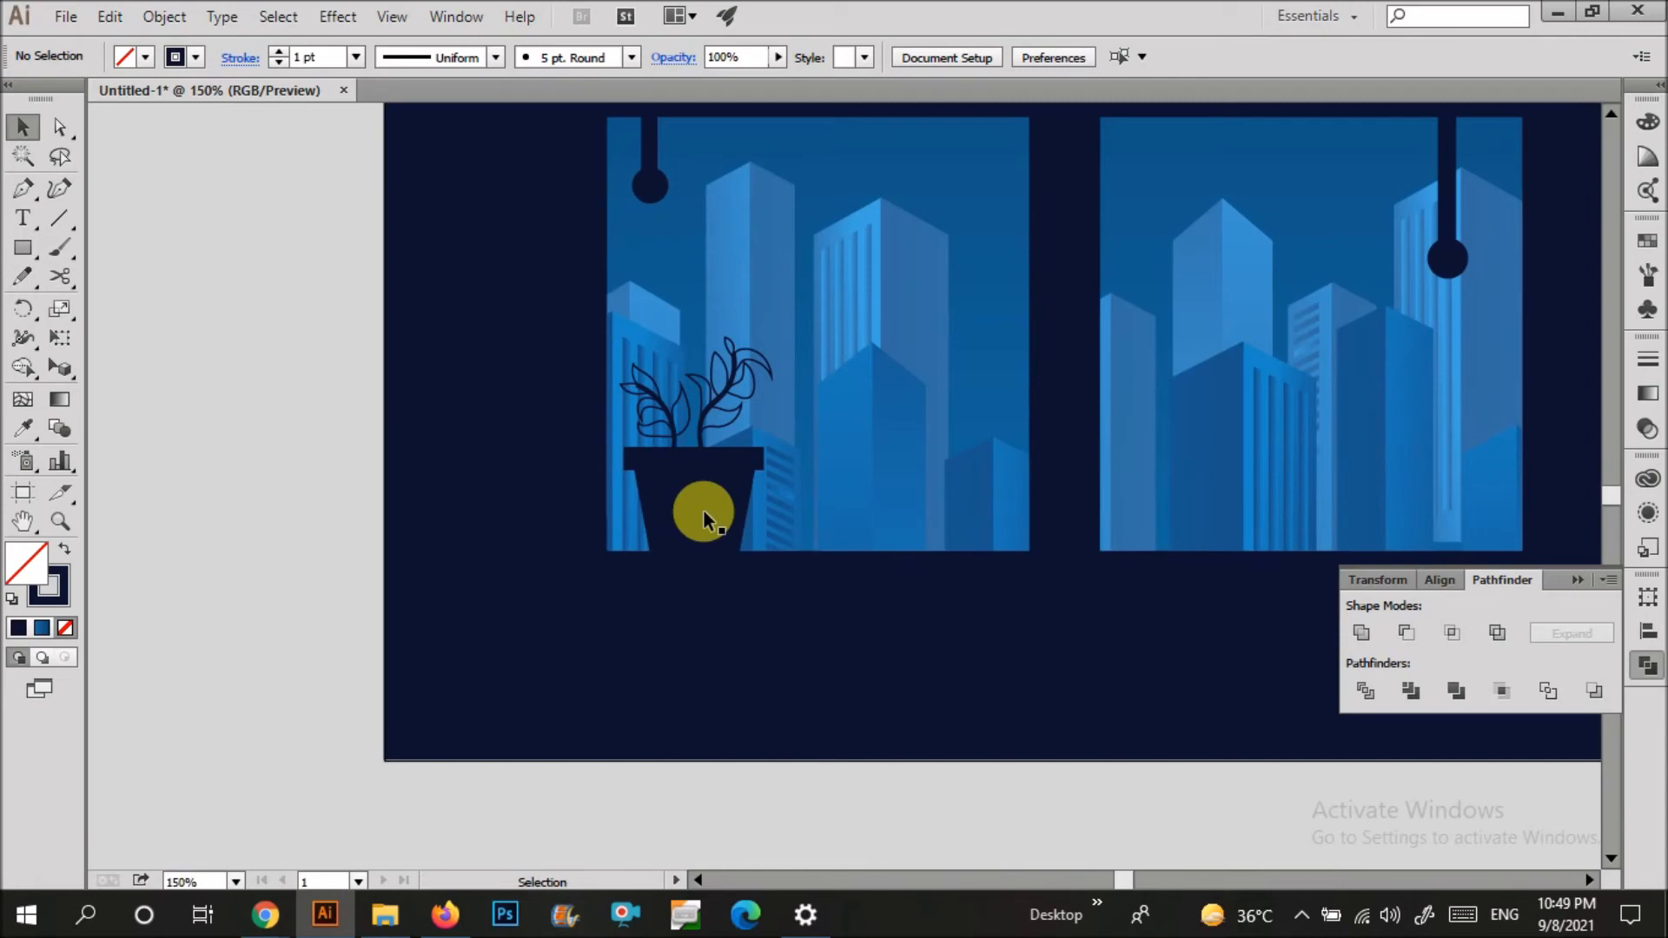
Scale the complete window artwork down proportionally on the navy background.
{"action": "scroll", "coordinate": [426, 665], "scroll_direction": "down", "scroll_amount": 2}
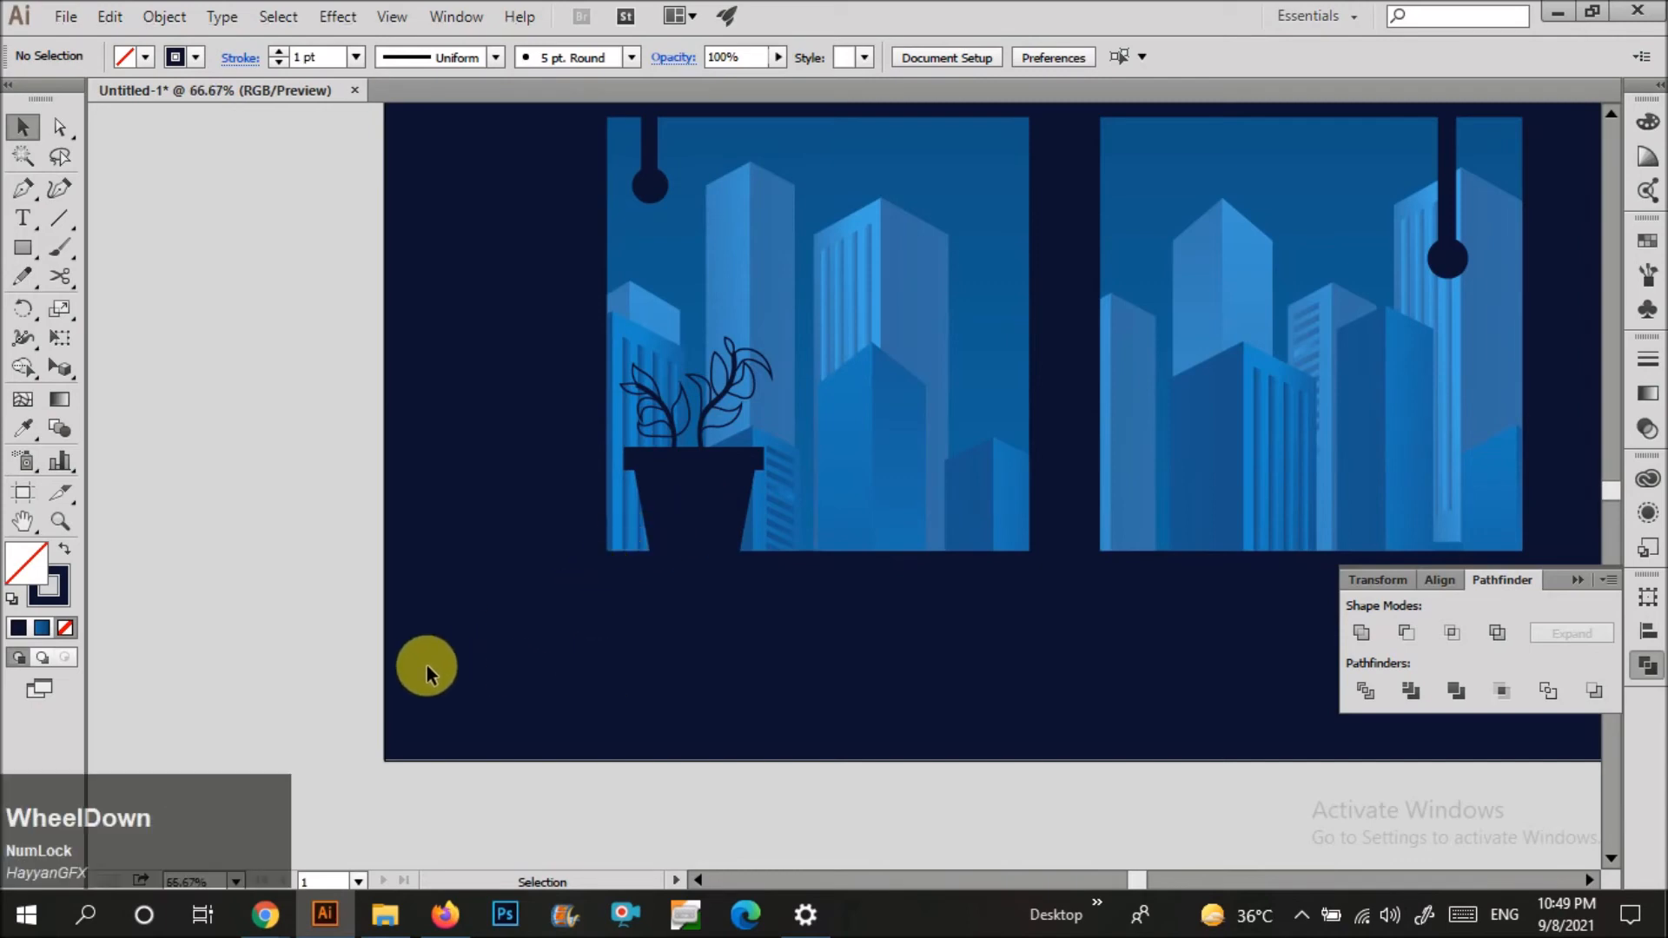
{"action": "scroll", "coordinate": [414, 590], "scroll_direction": "down", "scroll_amount": 2}
{"action": "left_click_drag", "start_coordinate": [927, 669], "coordinate": [490, 250]}
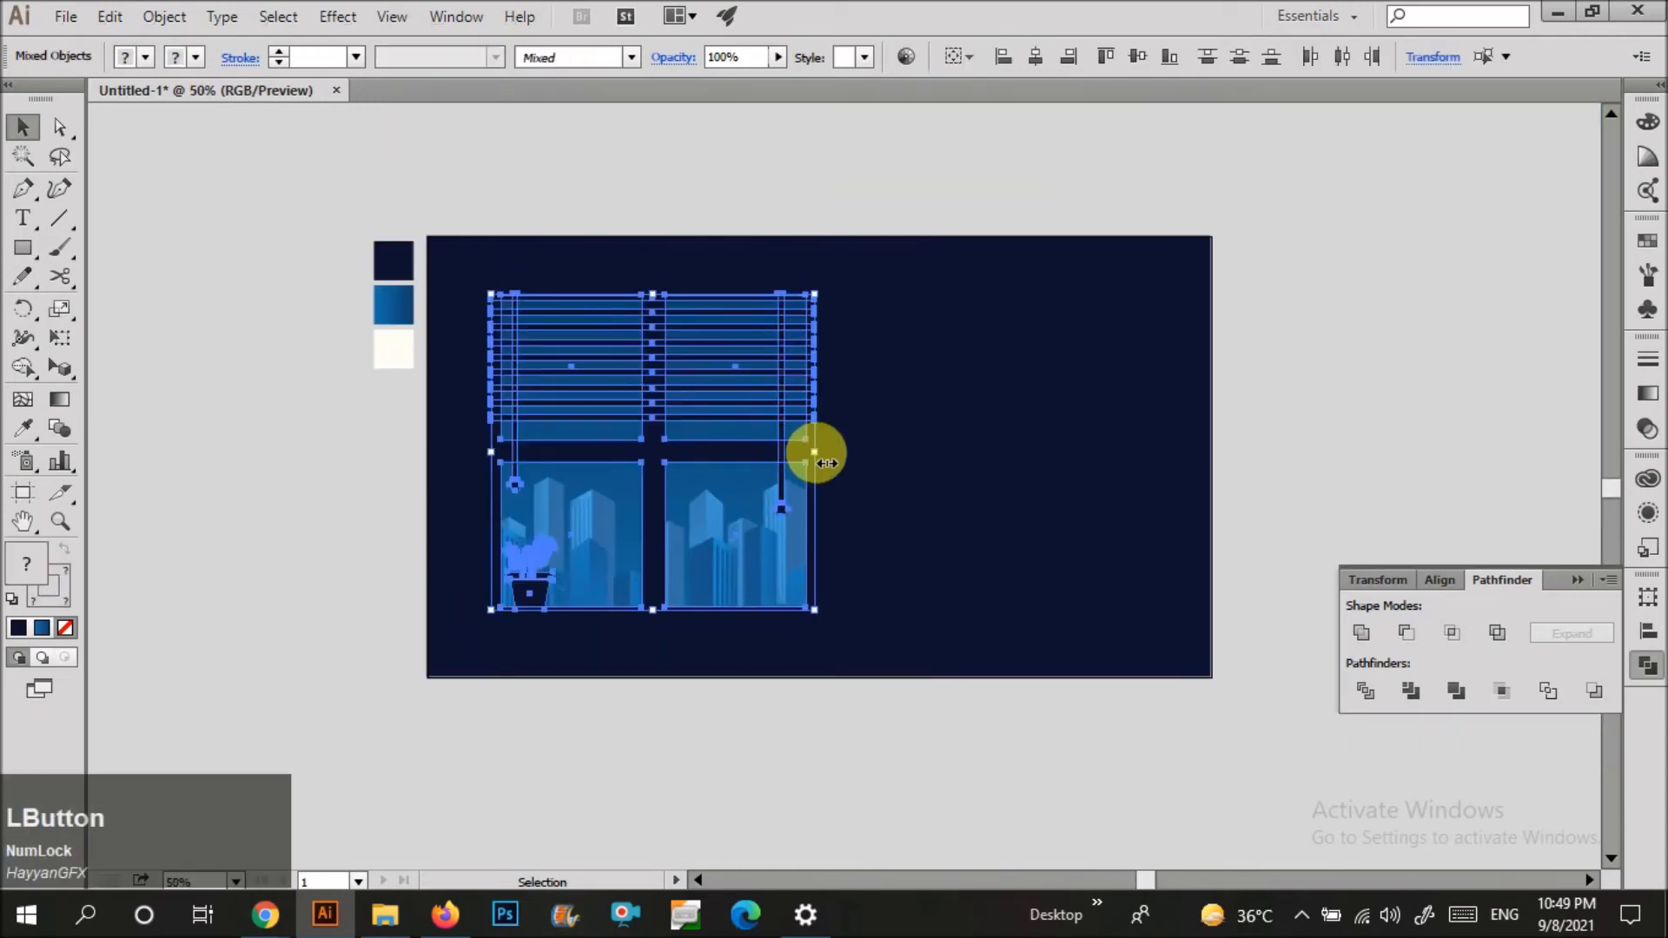
{"action": "left_click_drag", "start_coordinate": [815, 454], "coordinate": [755, 457]}
{"action": "left_click", "coordinate": [842, 506]}
{"action": "scroll", "coordinate": [460, 562], "scroll_direction": "down", "scroll_amount": 1}
{"action": "left_click_drag", "start_coordinate": [737, 613], "coordinate": [588, 469]}
{"action": "left_click_drag", "start_coordinate": [470, 347], "coordinate": [691, 614]}
{"action": "left_click", "coordinate": [754, 631]}
Draw a circle over the left half of the window, nearly as wide as one pane.
{"action": "scroll", "coordinate": [550, 451], "scroll_direction": "up", "scroll_amount": 3}
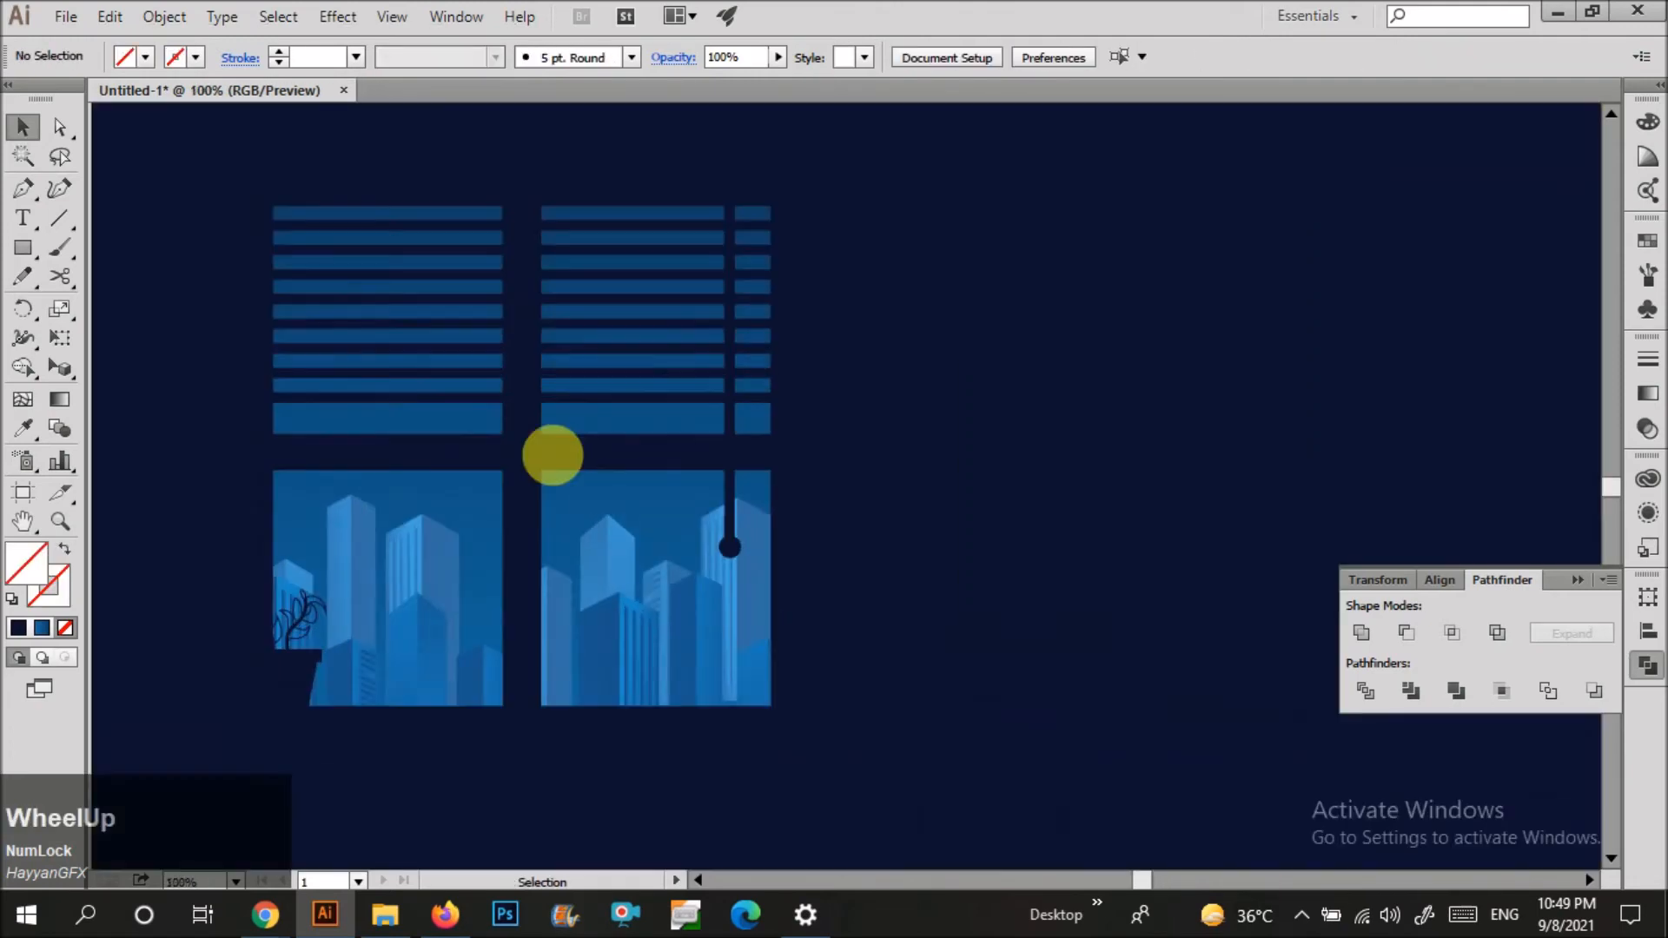
{"action": "scroll", "coordinate": [365, 373], "scroll_direction": "up", "scroll_amount": 1}
{"action": "key", "text": "l"}
{"action": "mouse_move", "coordinate": [422, 482]}
{"action": "left_mouse_down"}
{"action": "mouse_move", "coordinate": [576, 469]}
{"action": "mouse_move", "coordinate": [572, 482]}
{"action": "left_mouse_up"}
{"action": "key", "text": "v"}
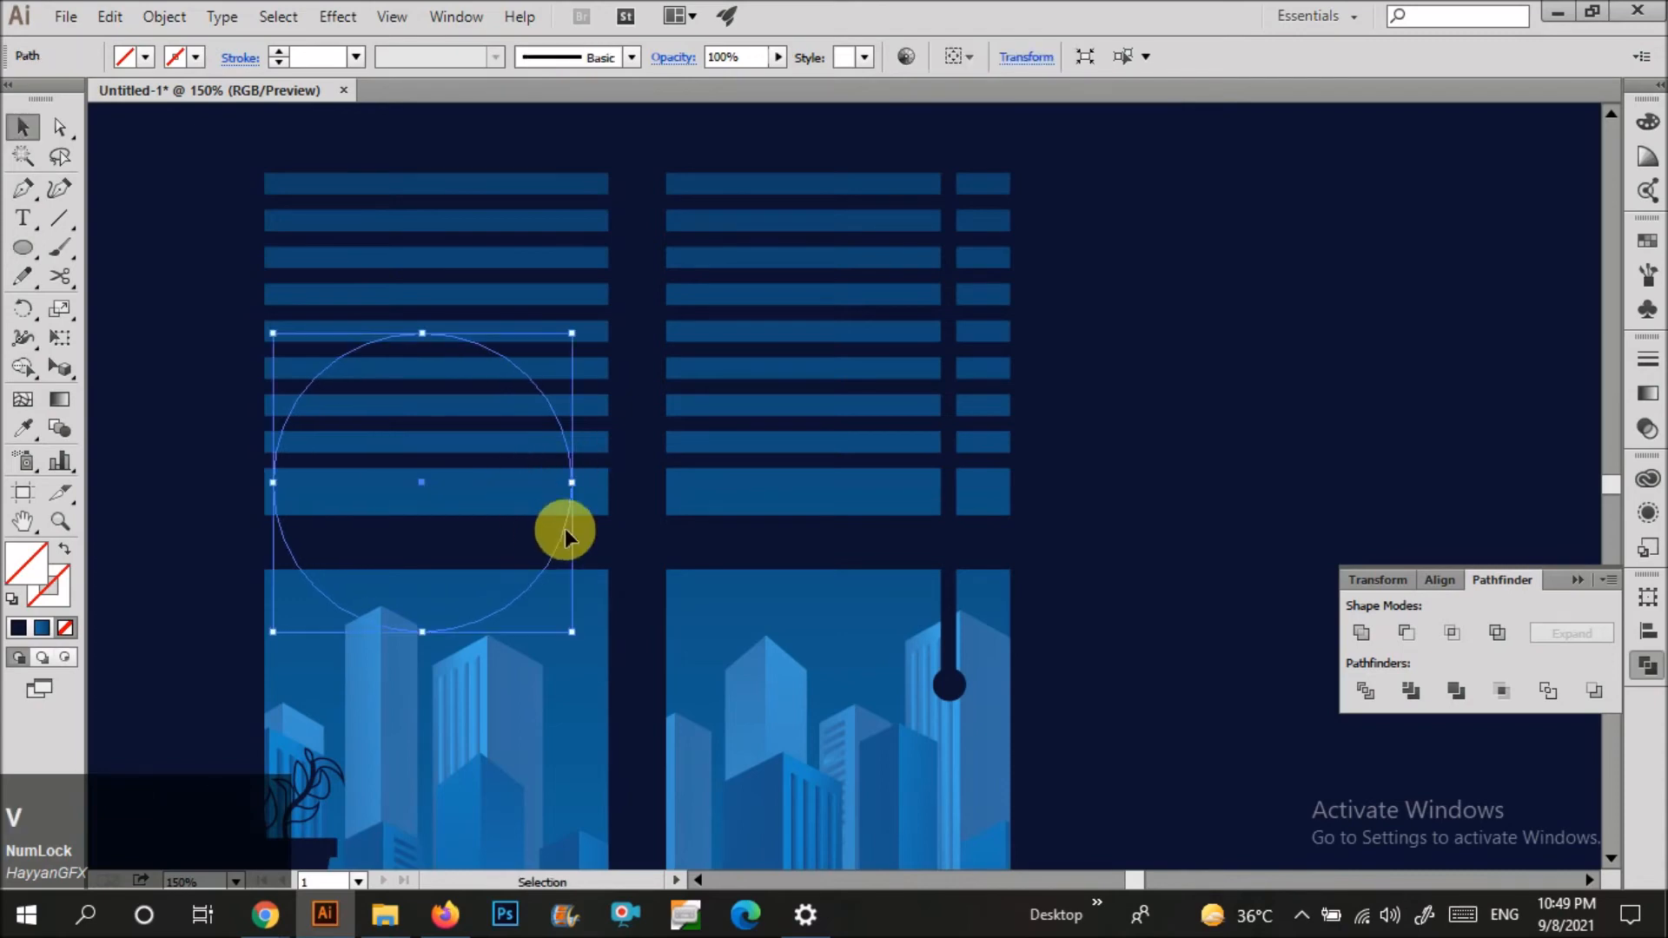
Fill the circle with the cream swatch colour and move it over the right-hand panes as a moon.
{"action": "key", "text": "i"}
{"action": "scroll", "coordinate": [1018, 536], "scroll_direction": "down", "scroll_amount": 3}
{"action": "left_click", "coordinate": [644, 438]}
{"action": "key", "text": "v"}
{"action": "scroll", "coordinate": [912, 552], "scroll_direction": "up", "scroll_amount": 3}
{"action": "left_click_drag", "start_coordinate": [757, 525], "coordinate": [1006, 552]}
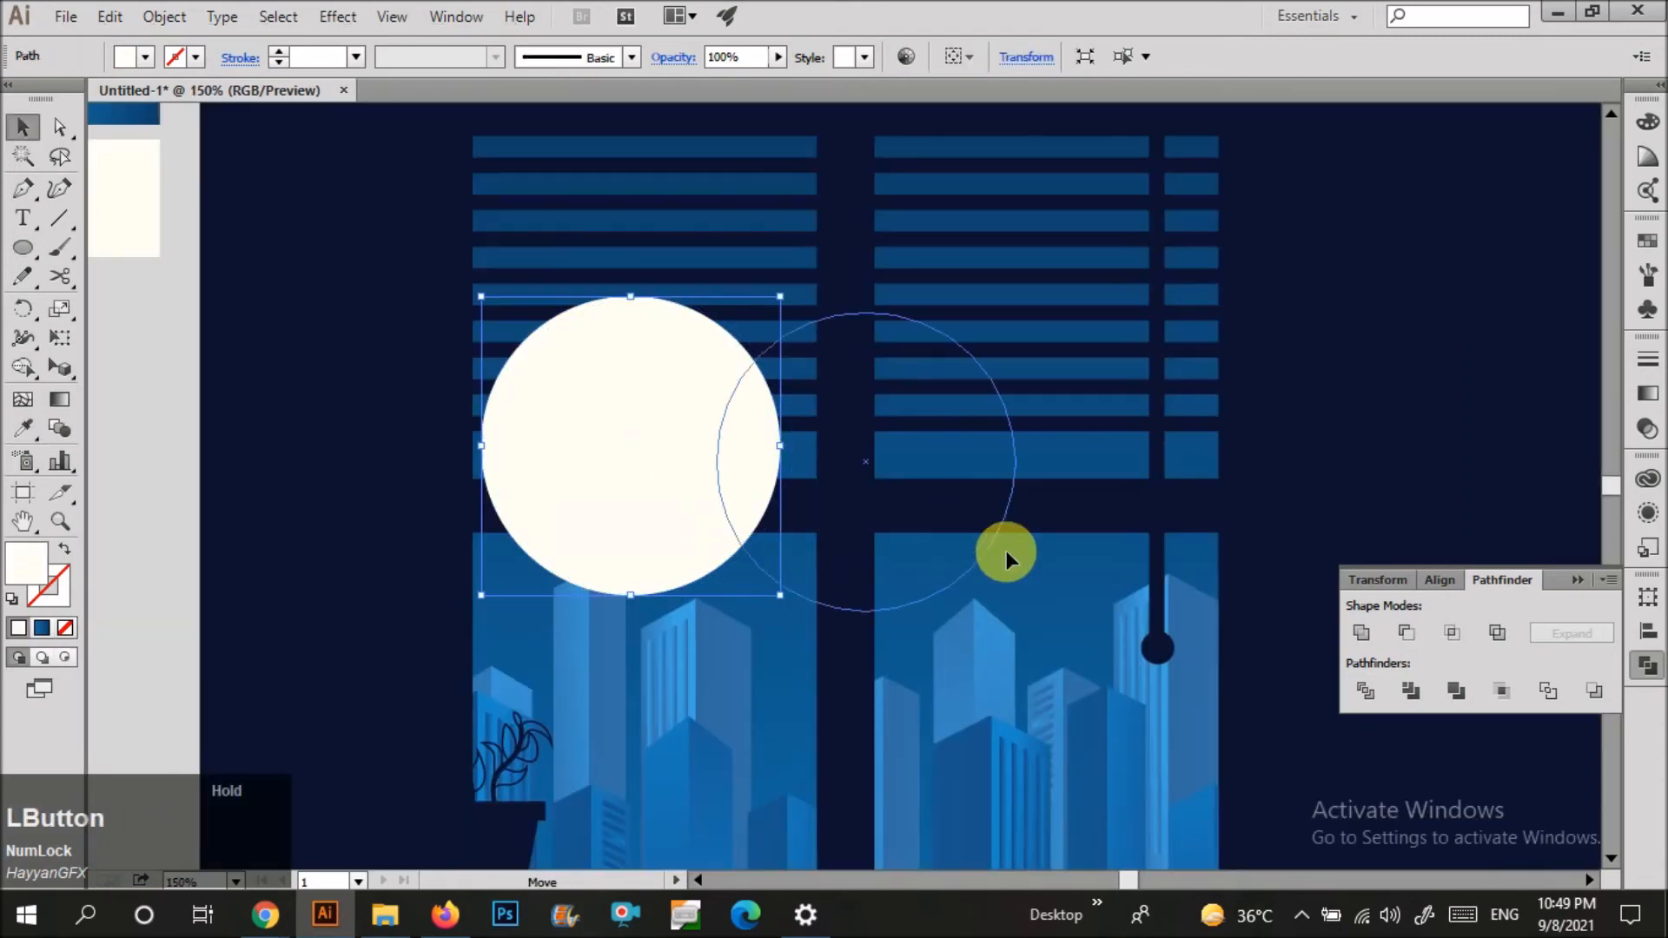
{"action": "left_click_drag", "start_coordinate": [1209, 580], "coordinate": [1225, 590]}
Try to restack the moon circle behind the window artwork, then cut it and paste it back in place.
{"action": "key", "text": "ctrl+shift+bracketleft"}
{"action": "key", "text": "ctrl+bracketright"}
{"action": "key", "text": "ctrl+bracketright"}
{"action": "key", "text": "ctrl+bracketleft"}
{"action": "key", "text": "ctrl+bracketright"}
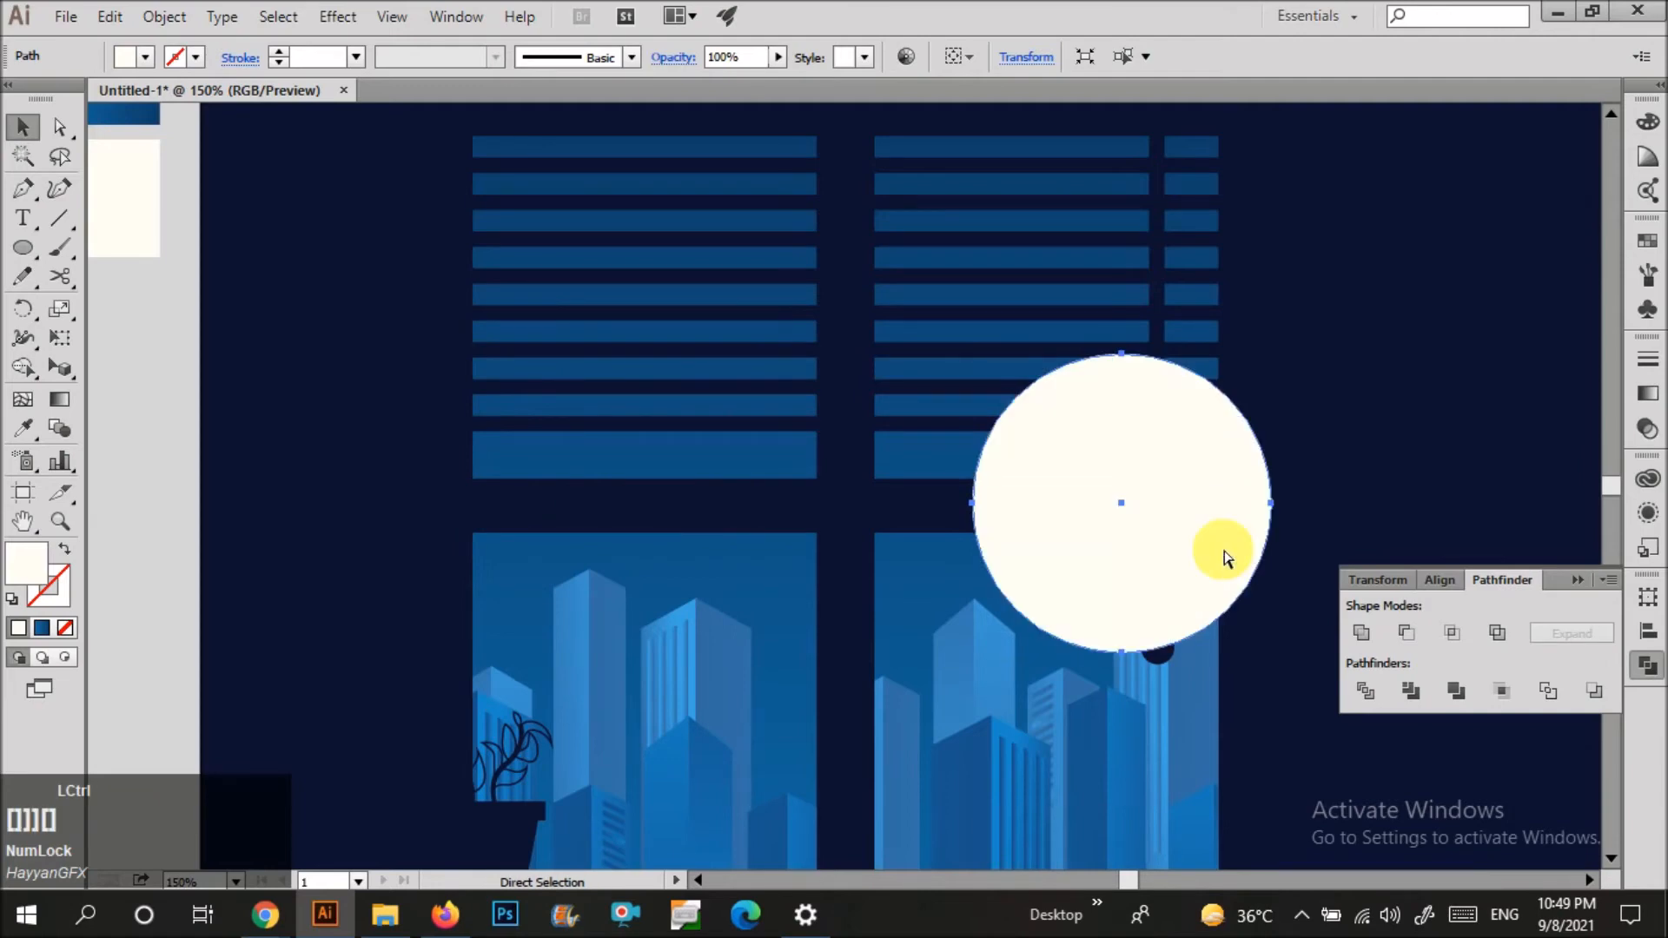
{"action": "key", "text": "ctrl+x"}
{"action": "key", "text": "ctrl+v"}
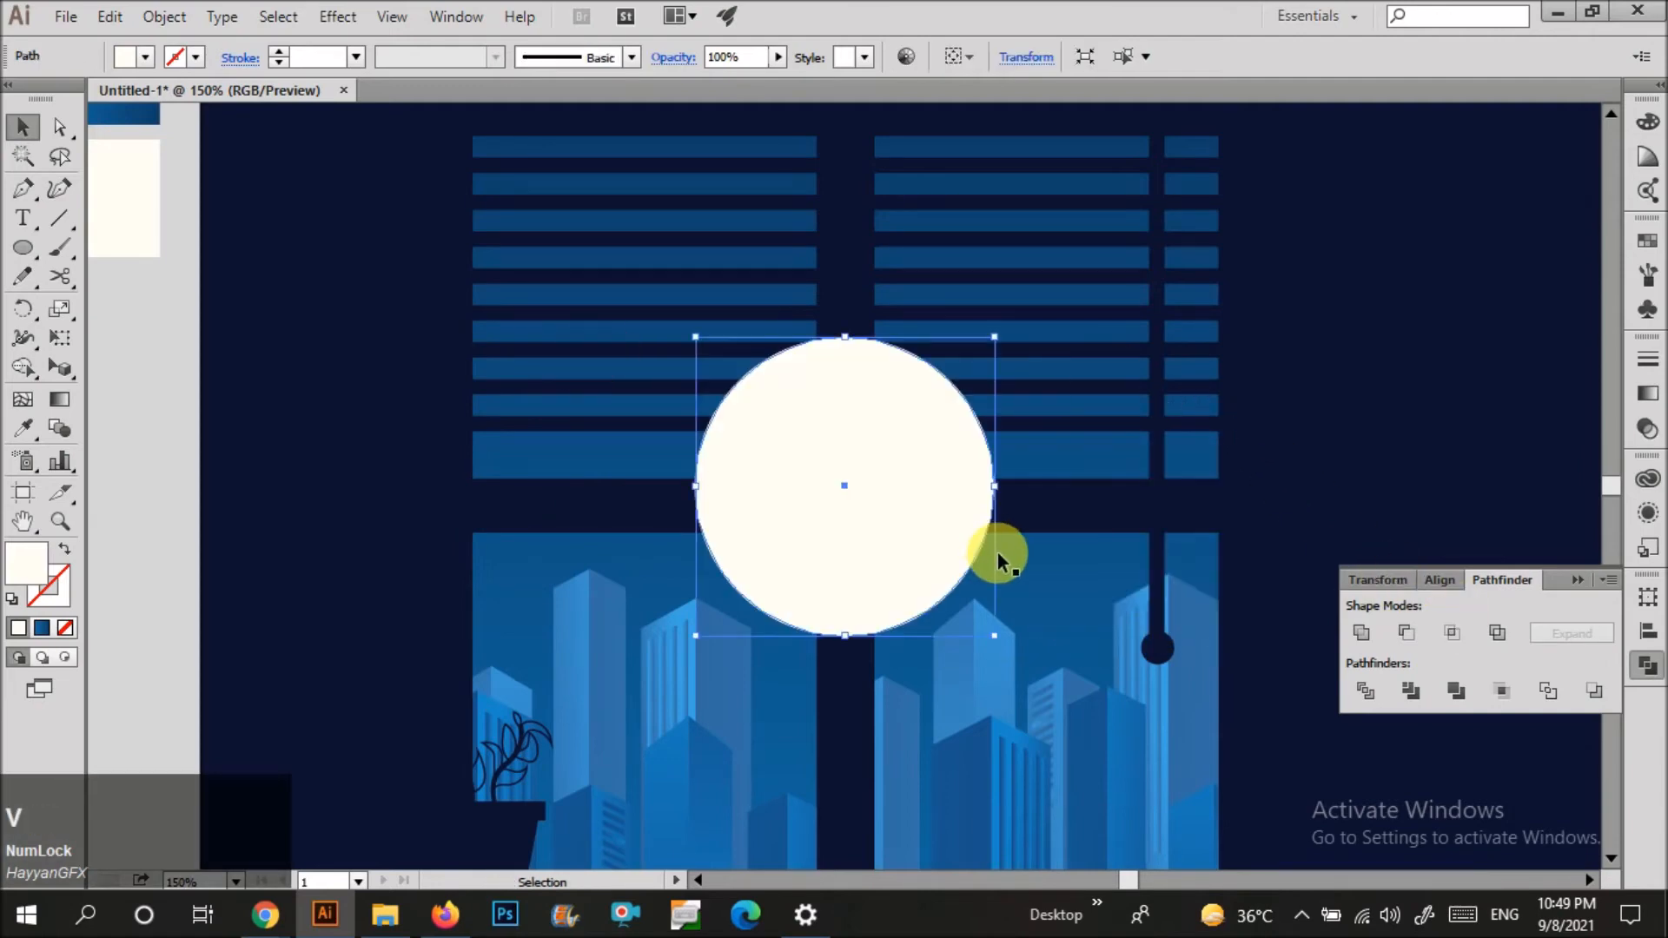
{"action": "key", "text": "ctrl+z"}
{"action": "key", "text": "ctrl+shift+v"}
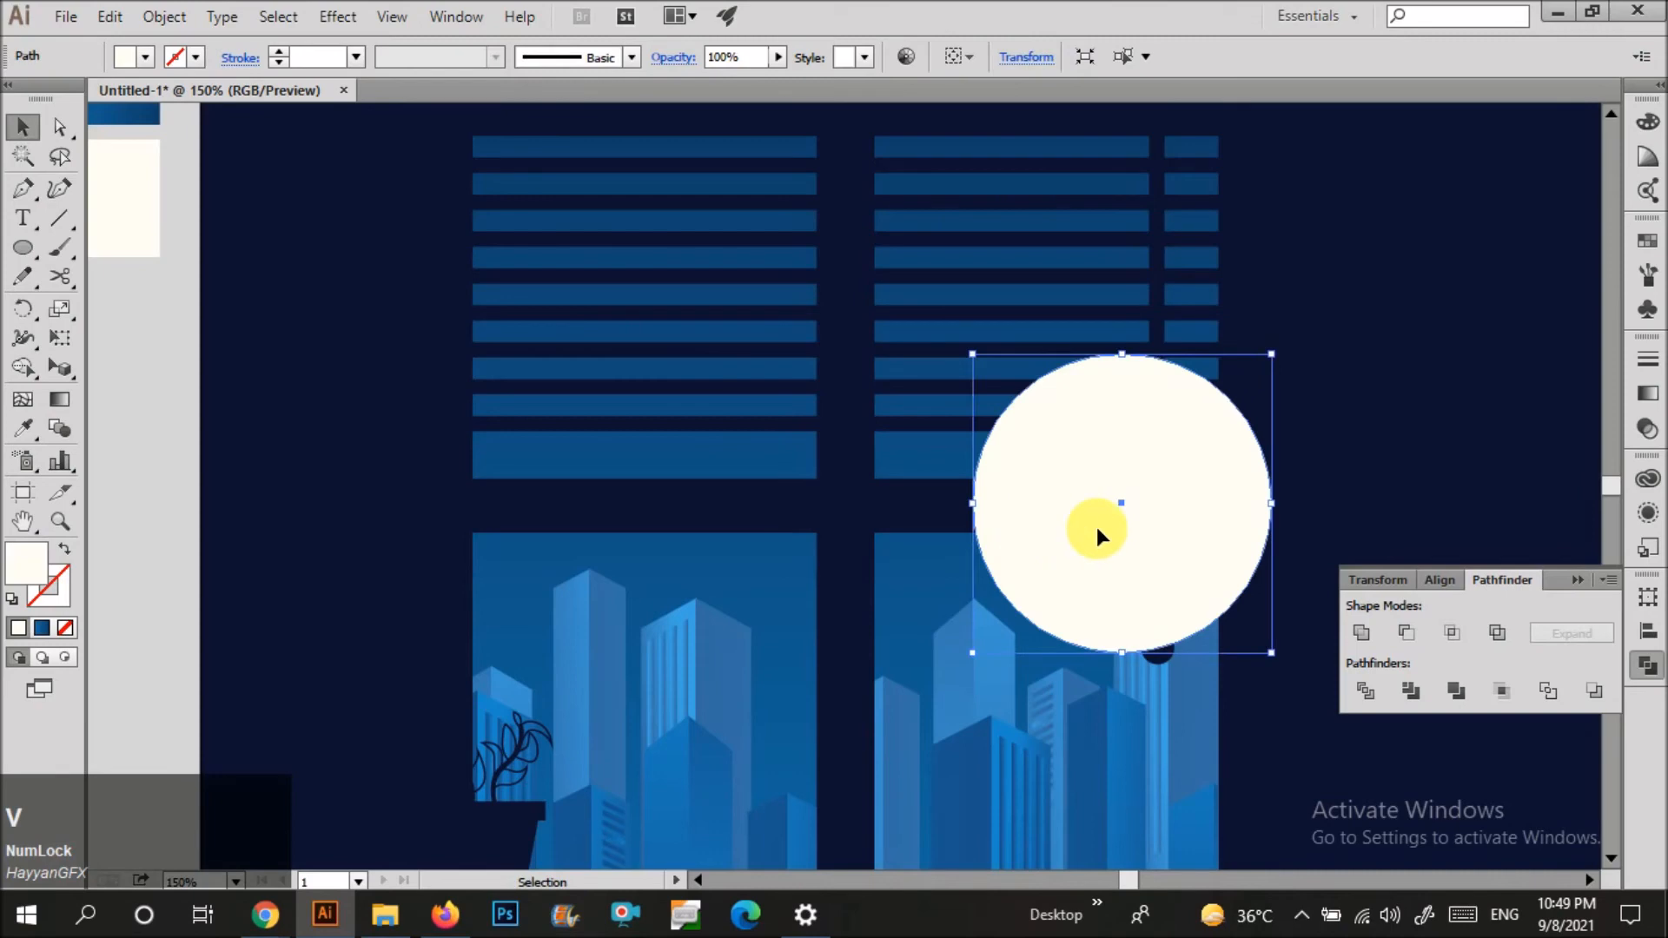
Cut the moon circle and paste it in place inside the nested group that holds the window panes.
{"action": "key", "text": "ctrl+x"}
{"action": "double_click", "coordinate": [1082, 559]}
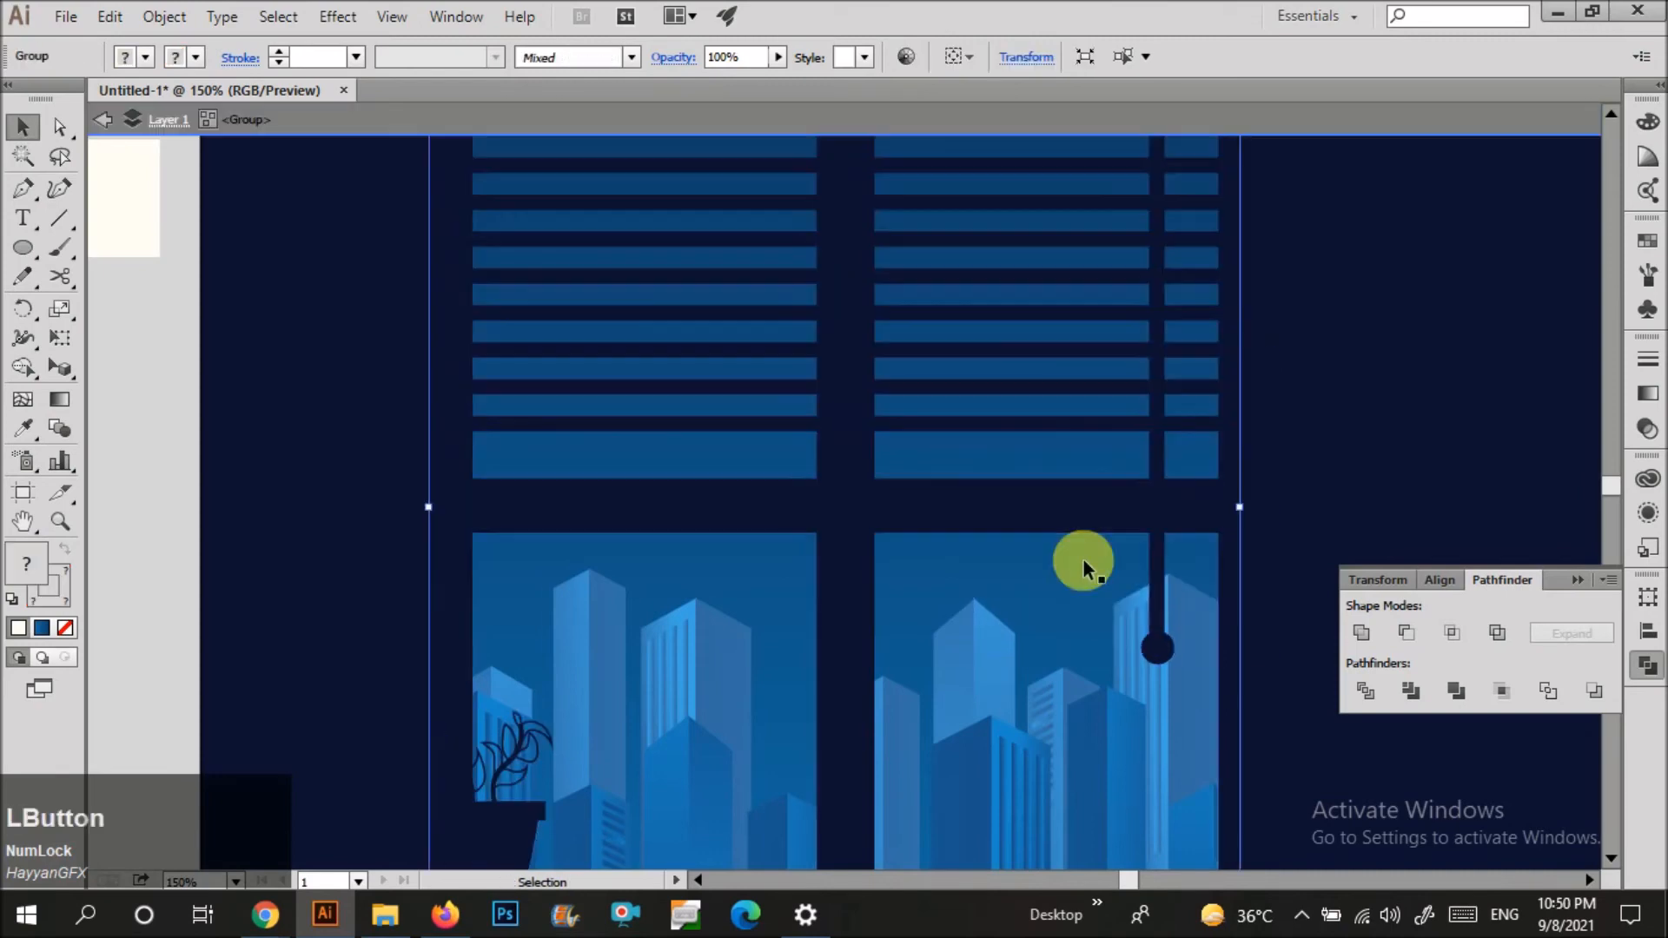
{"action": "double_click", "coordinate": [1082, 559]}
{"action": "key", "text": "ctrl+shift+v"}
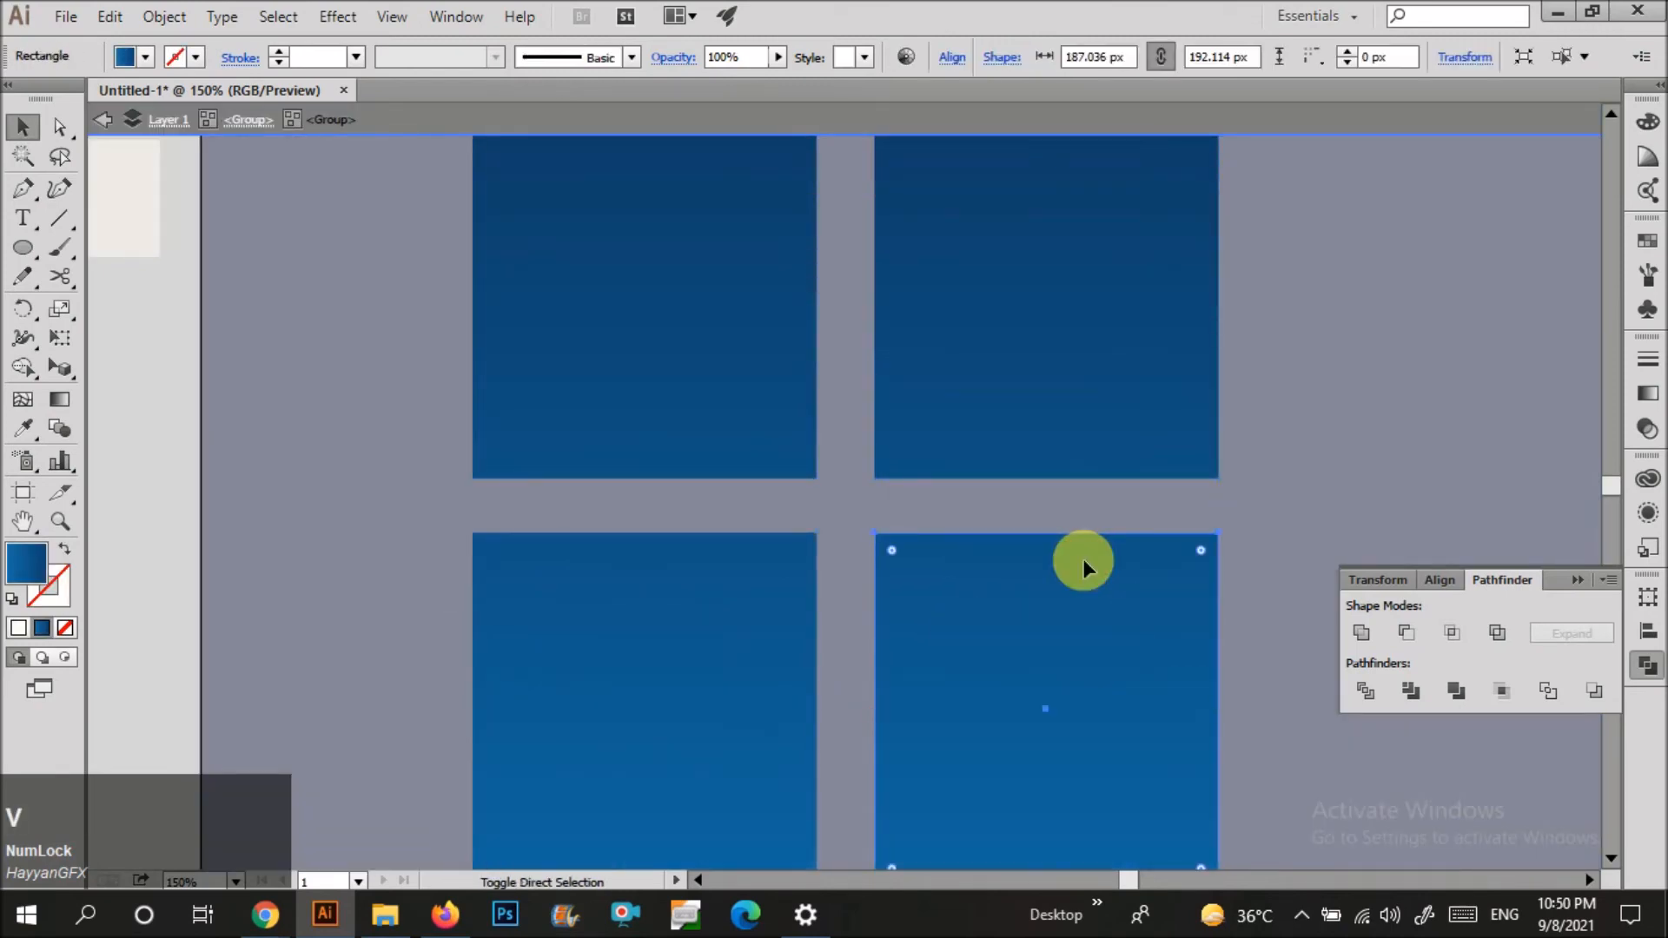
Clip the moon circle to the lower-right pane with a clipping mask, and leave the group.
{"action": "left_click", "coordinate": [916, 511]}
{"action": "left_click", "coordinate": [929, 556]}
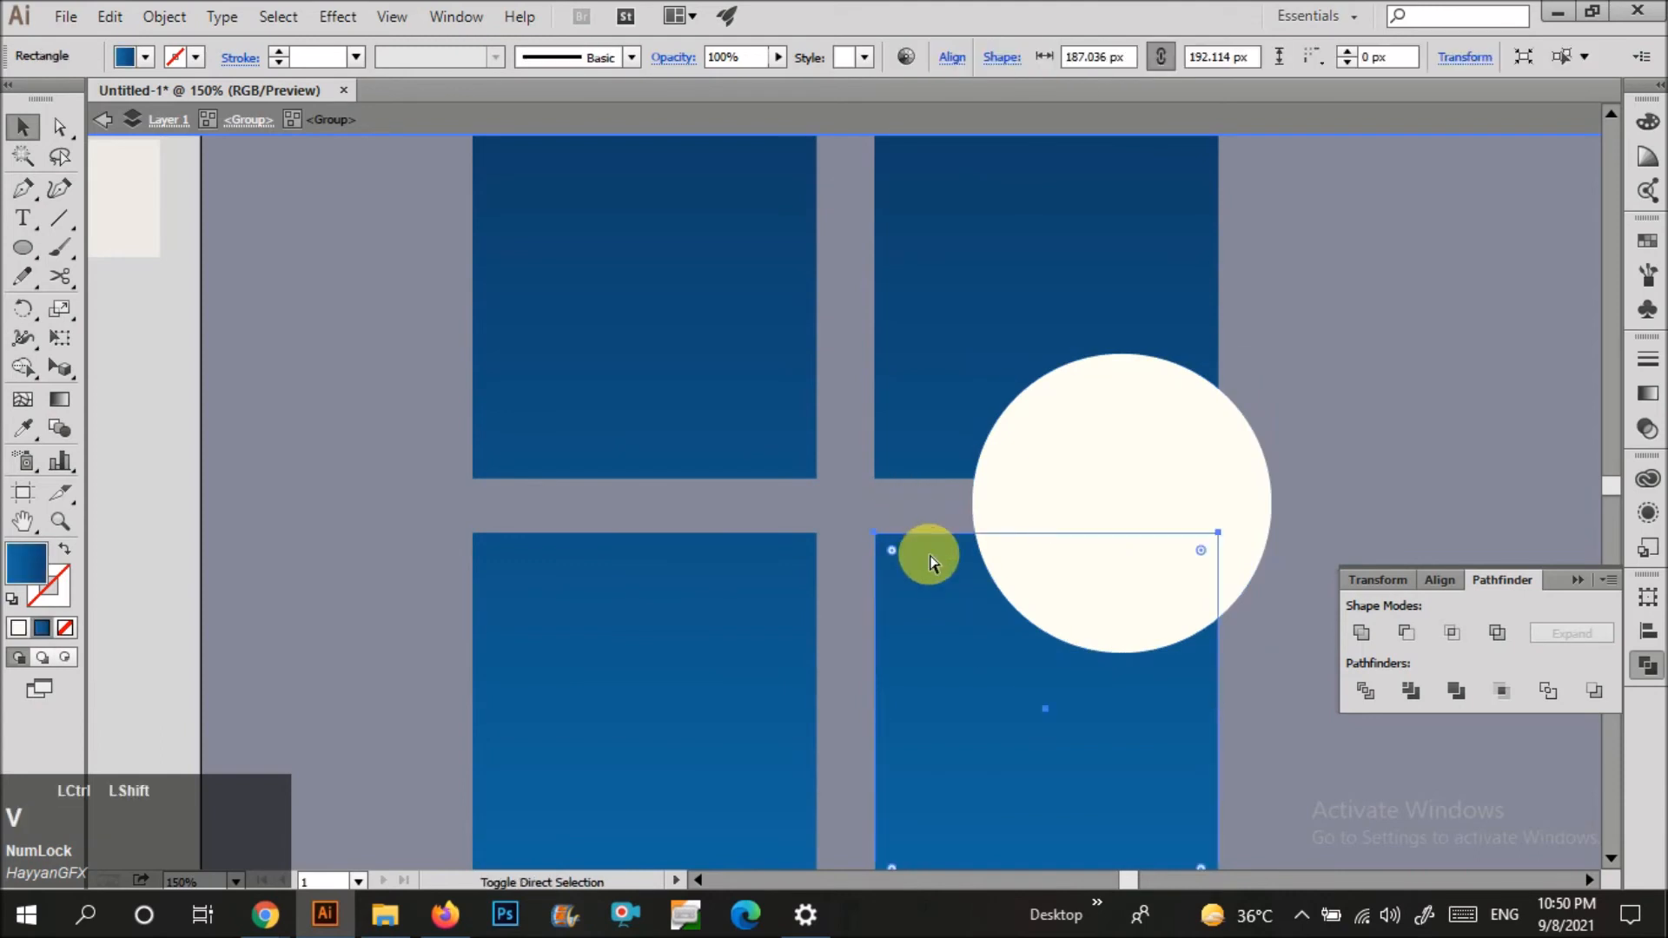
{"action": "left_click", "coordinate": [1082, 484], "text": "shift"}
{"action": "key", "text": "ctrl+c"}
{"action": "left_click_drag", "start_coordinate": [1080, 476], "coordinate": [1176, 476]}
{"action": "key", "text": "ctrl+z"}
{"action": "right_click", "coordinate": [1098, 492]}
{"action": "left_click", "coordinate": [1386, 424]}
{"action": "left_click", "coordinate": [1205, 457]}
{"action": "key", "text": "ctrl+c"}
{"action": "left_click", "coordinate": [904, 625], "text": "shift"}
{"action": "right_click", "coordinate": [936, 612]}
{"action": "left_click", "coordinate": [1042, 453]}
{"action": "double_click", "coordinate": [1299, 440]}
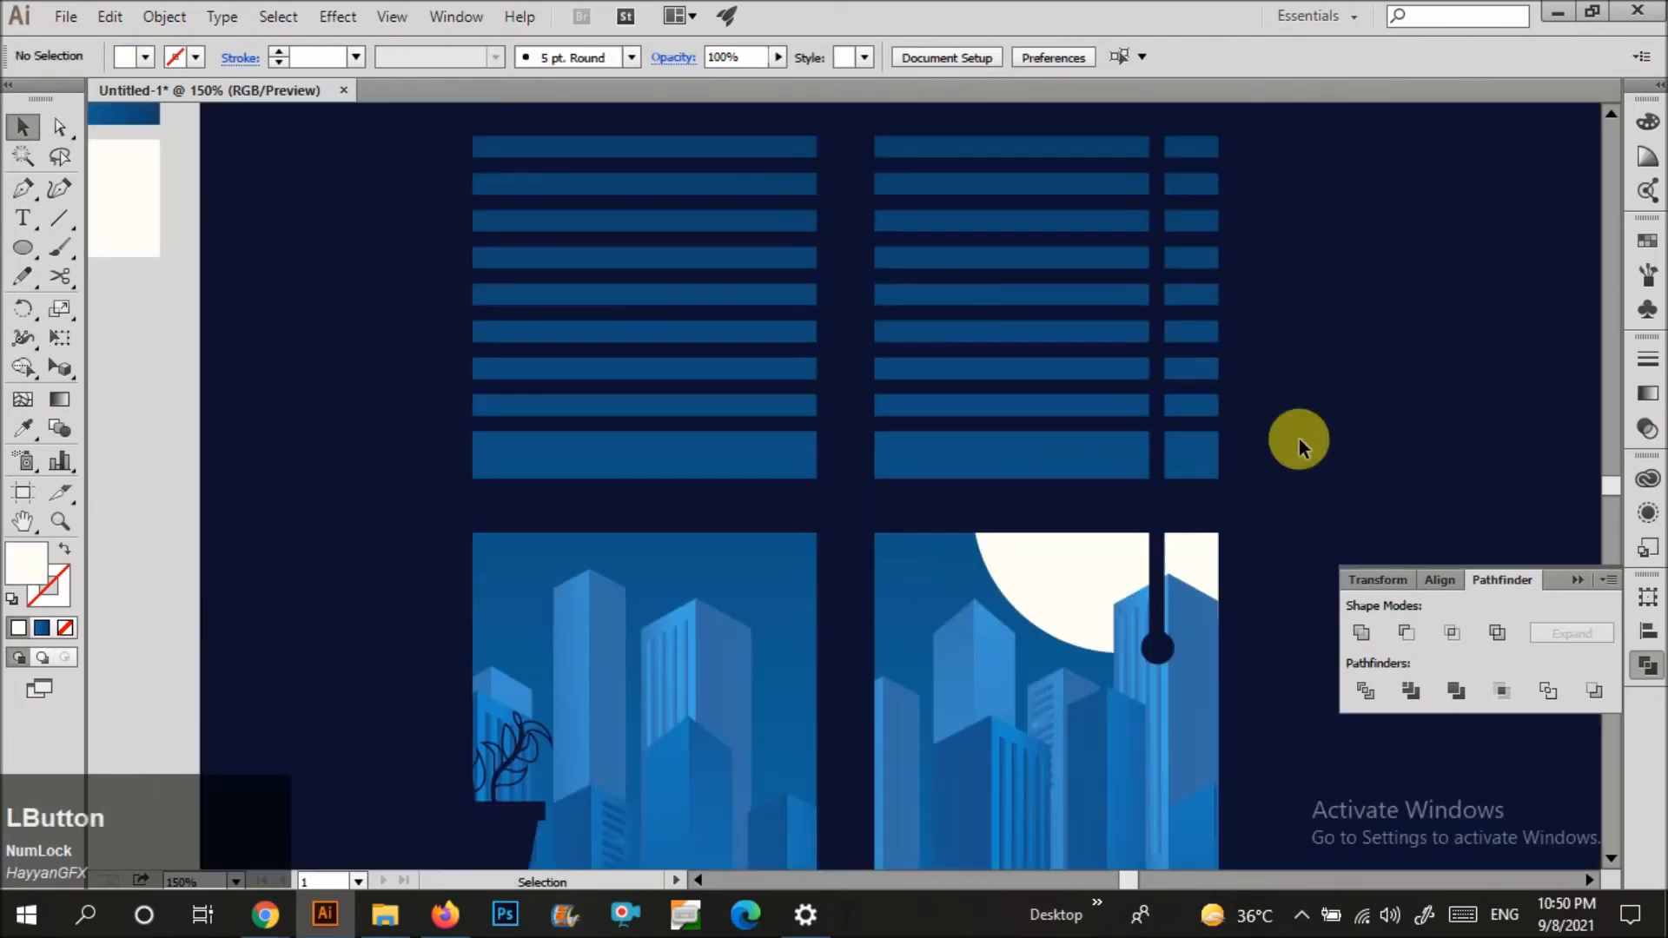
Paste another moon circle in place inside the panes group, and duplicate the upper-right pane in place over it.
{"action": "double_click", "coordinate": [1102, 473]}
{"action": "double_click", "coordinate": [1102, 474]}
{"action": "key", "text": "ctrl+shift+a"}
{"action": "key", "text": "ctrl+shift+v"}
{"action": "left_click", "coordinate": [1031, 320]}
{"action": "key", "text": "ctrl+c"}
{"action": "key", "text": "ctrl+shift+v"}
{"action": "left_click", "coordinate": [1123, 510], "text": "shift"}
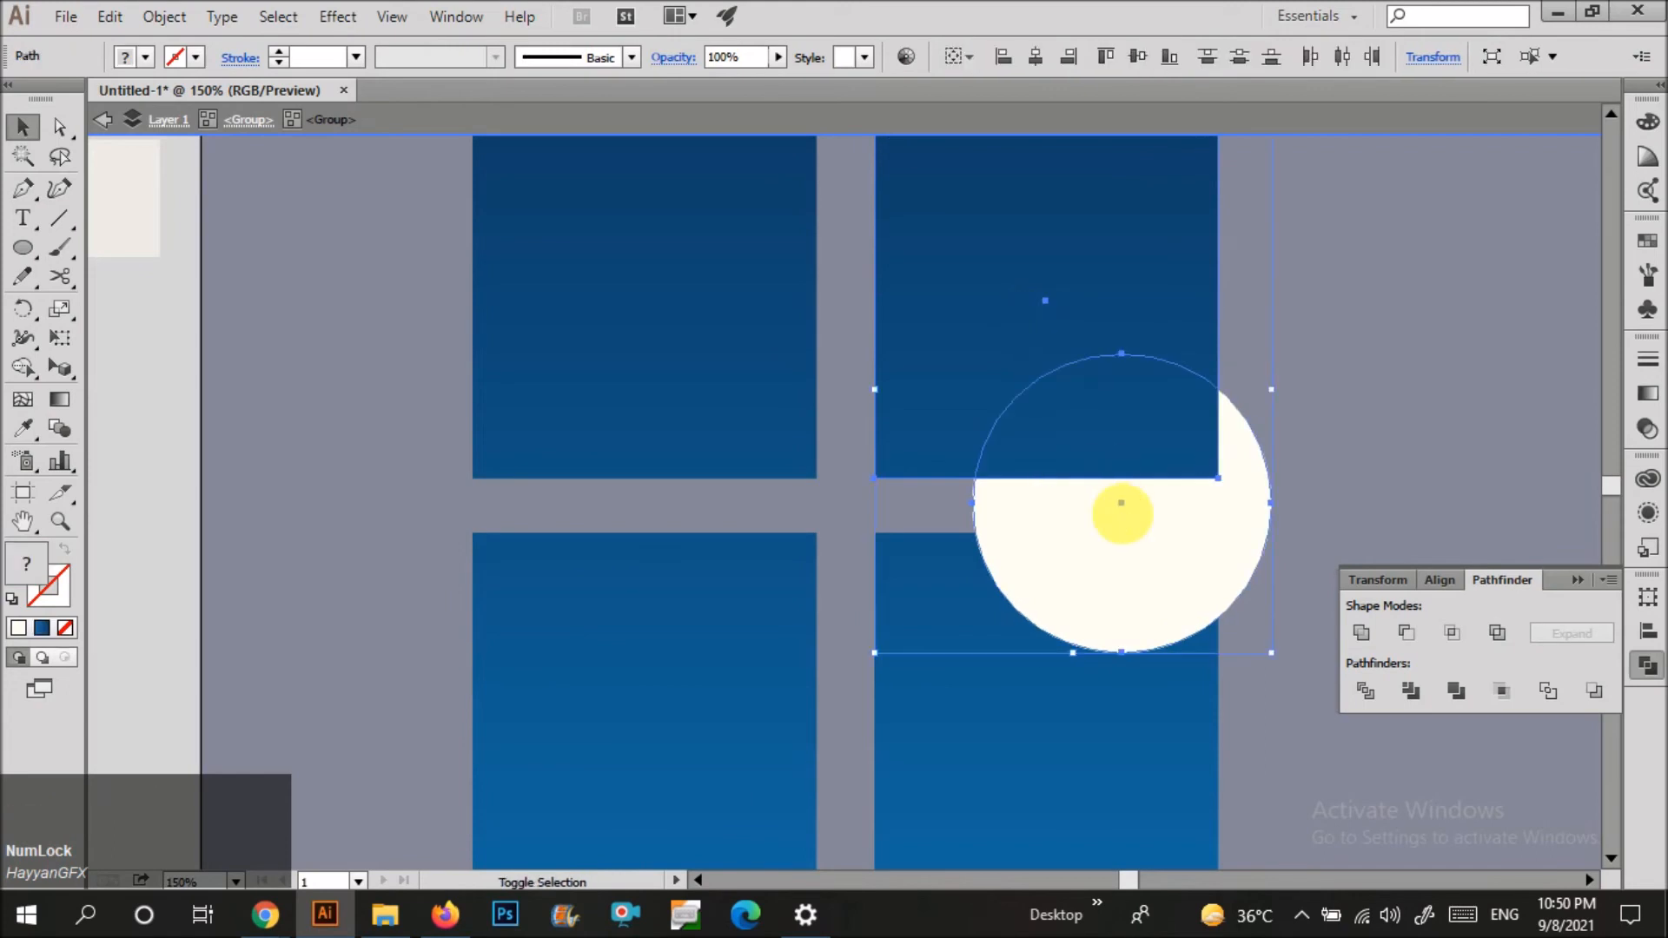
{"action": "key", "text": "shift+m"}
{"action": "key", "text": "ctrl+z"}
{"action": "key", "text": "v"}
{"action": "left_click", "coordinate": [1075, 304], "text": "shift"}
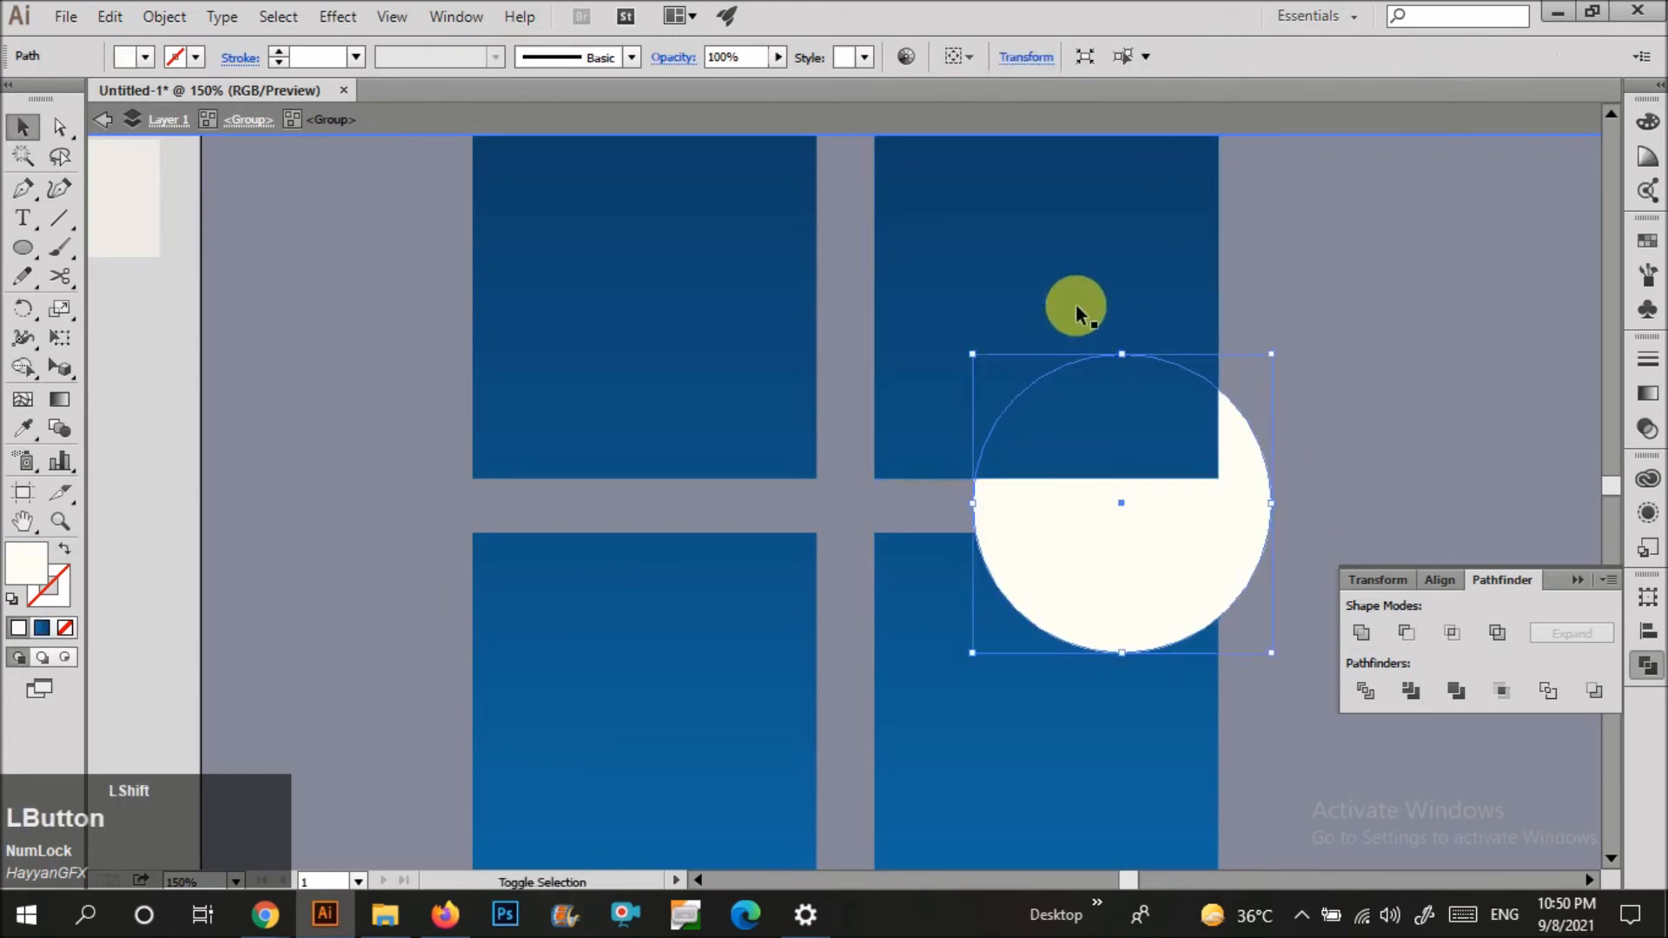
{"action": "left_click", "coordinate": [1075, 304]}
{"action": "right_click", "coordinate": [1075, 304]}
{"action": "left_click", "coordinate": [1065, 514]}
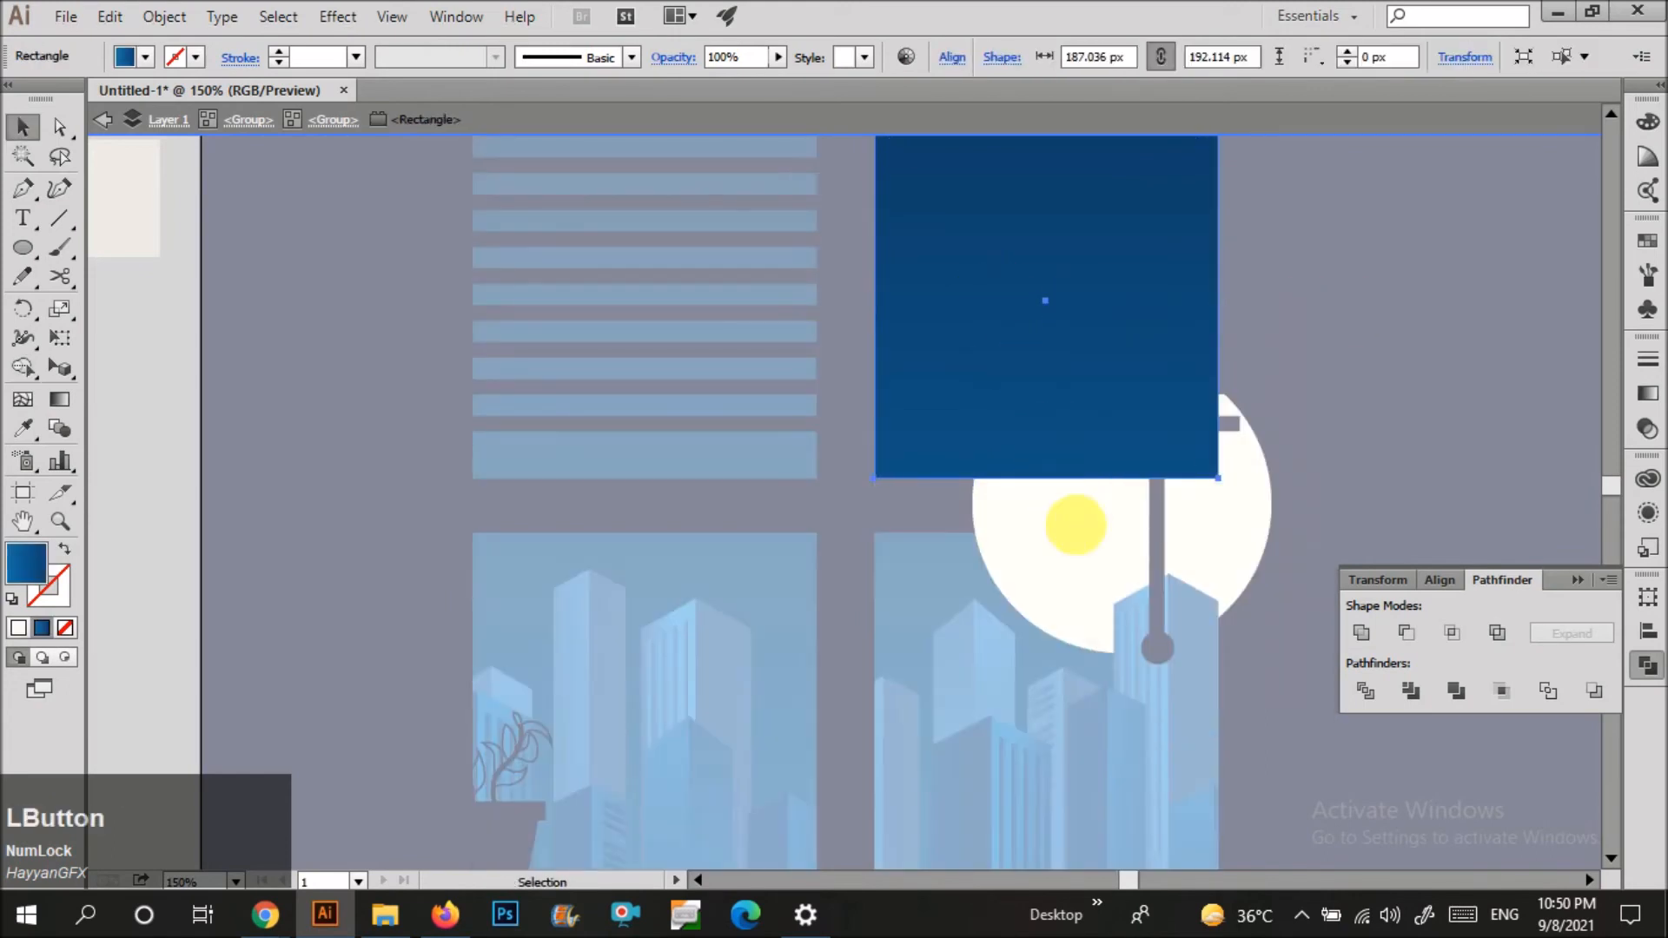
{"action": "left_click", "coordinate": [1019, 413]}
{"action": "double_click", "coordinate": [1364, 360]}
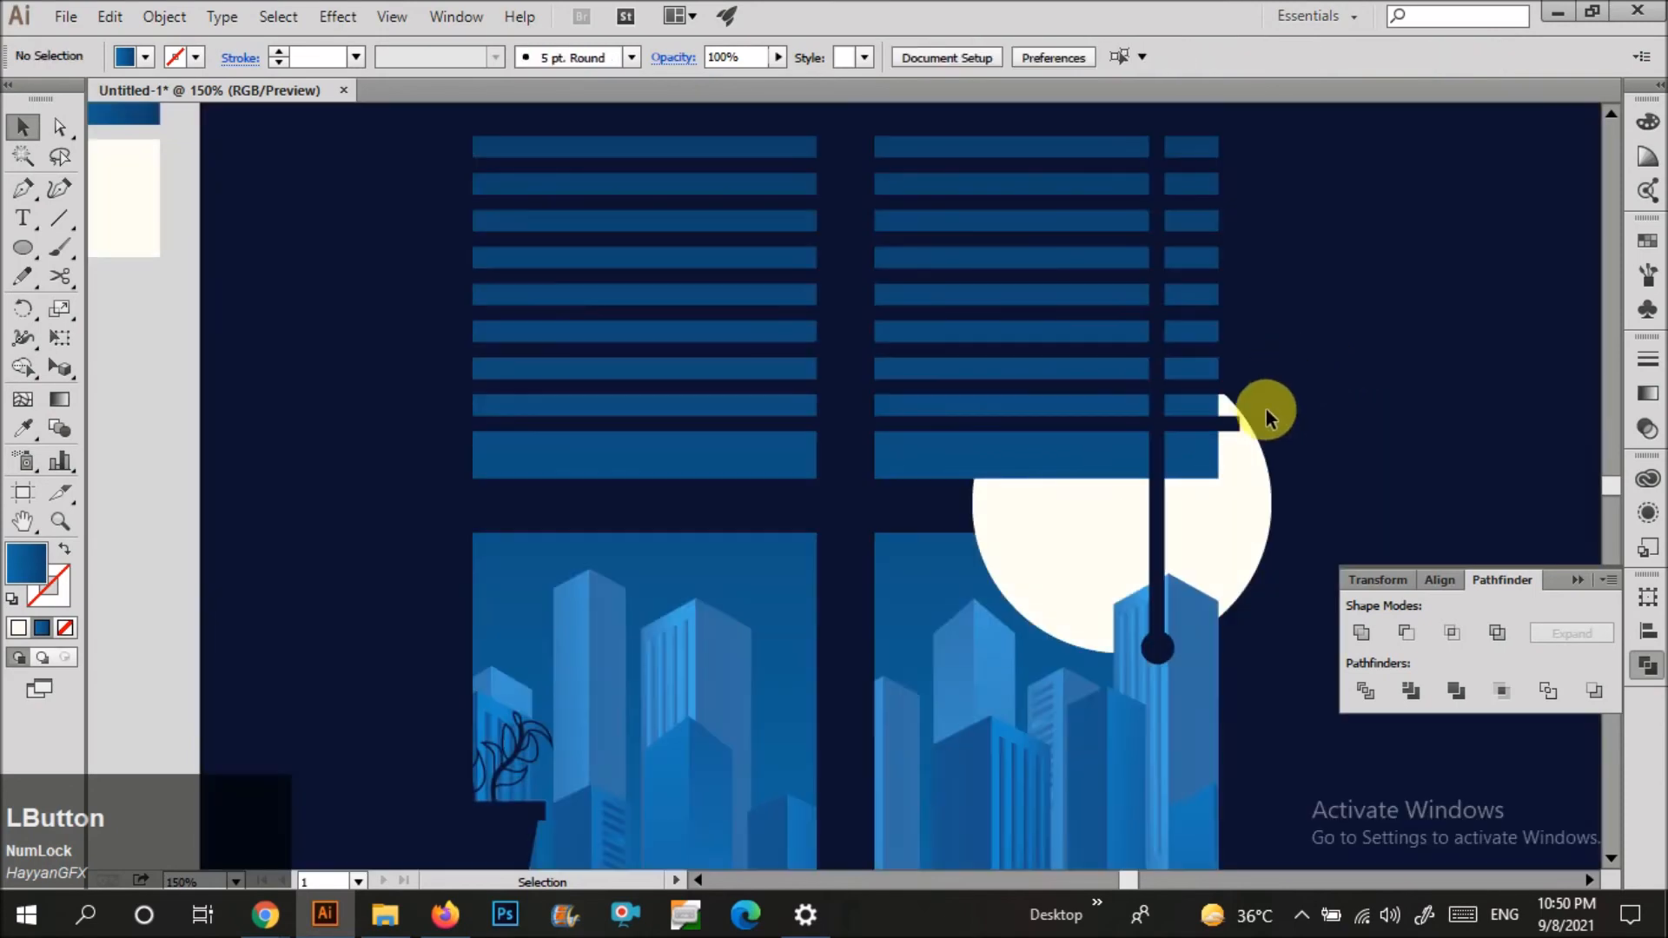
Clip the second moon circle to the upper-right pane with a clipping mask, and leave the group.
{"action": "double_click", "coordinate": [1245, 461]}
{"action": "double_click", "coordinate": [1244, 467]}
{"action": "left_click", "coordinate": [1244, 468]}
{"action": "left_click", "coordinate": [1057, 261], "text": "shift"}
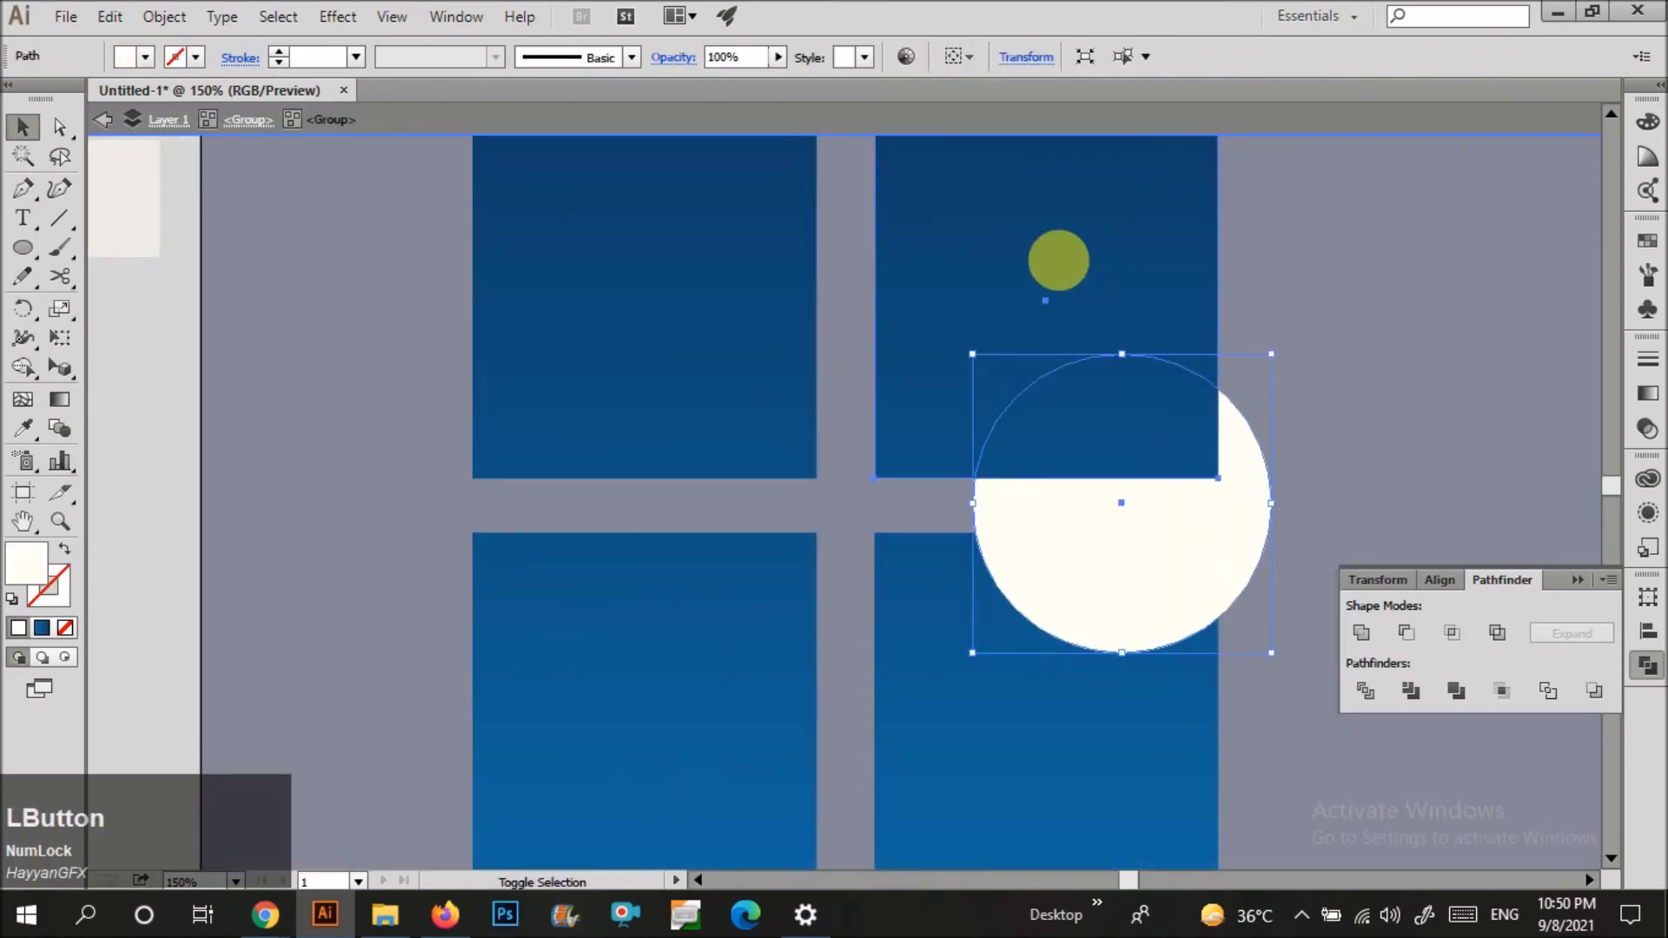
{"action": "right_click", "coordinate": [1057, 260]}
{"action": "left_click", "coordinate": [1137, 489]}
{"action": "double_click", "coordinate": [1299, 373]}
Nudge the moon circle slightly upward inside the upper-right pane's clip group.
{"action": "scroll", "coordinate": [1173, 378], "scroll_direction": "down", "scroll_amount": 1}
{"action": "scroll", "coordinate": [1174, 377], "scroll_direction": "down", "scroll_amount": 2}
{"action": "double_click", "coordinate": [1120, 450]}
{"action": "scroll", "coordinate": [1070, 492], "scroll_direction": "up", "scroll_amount": 4}
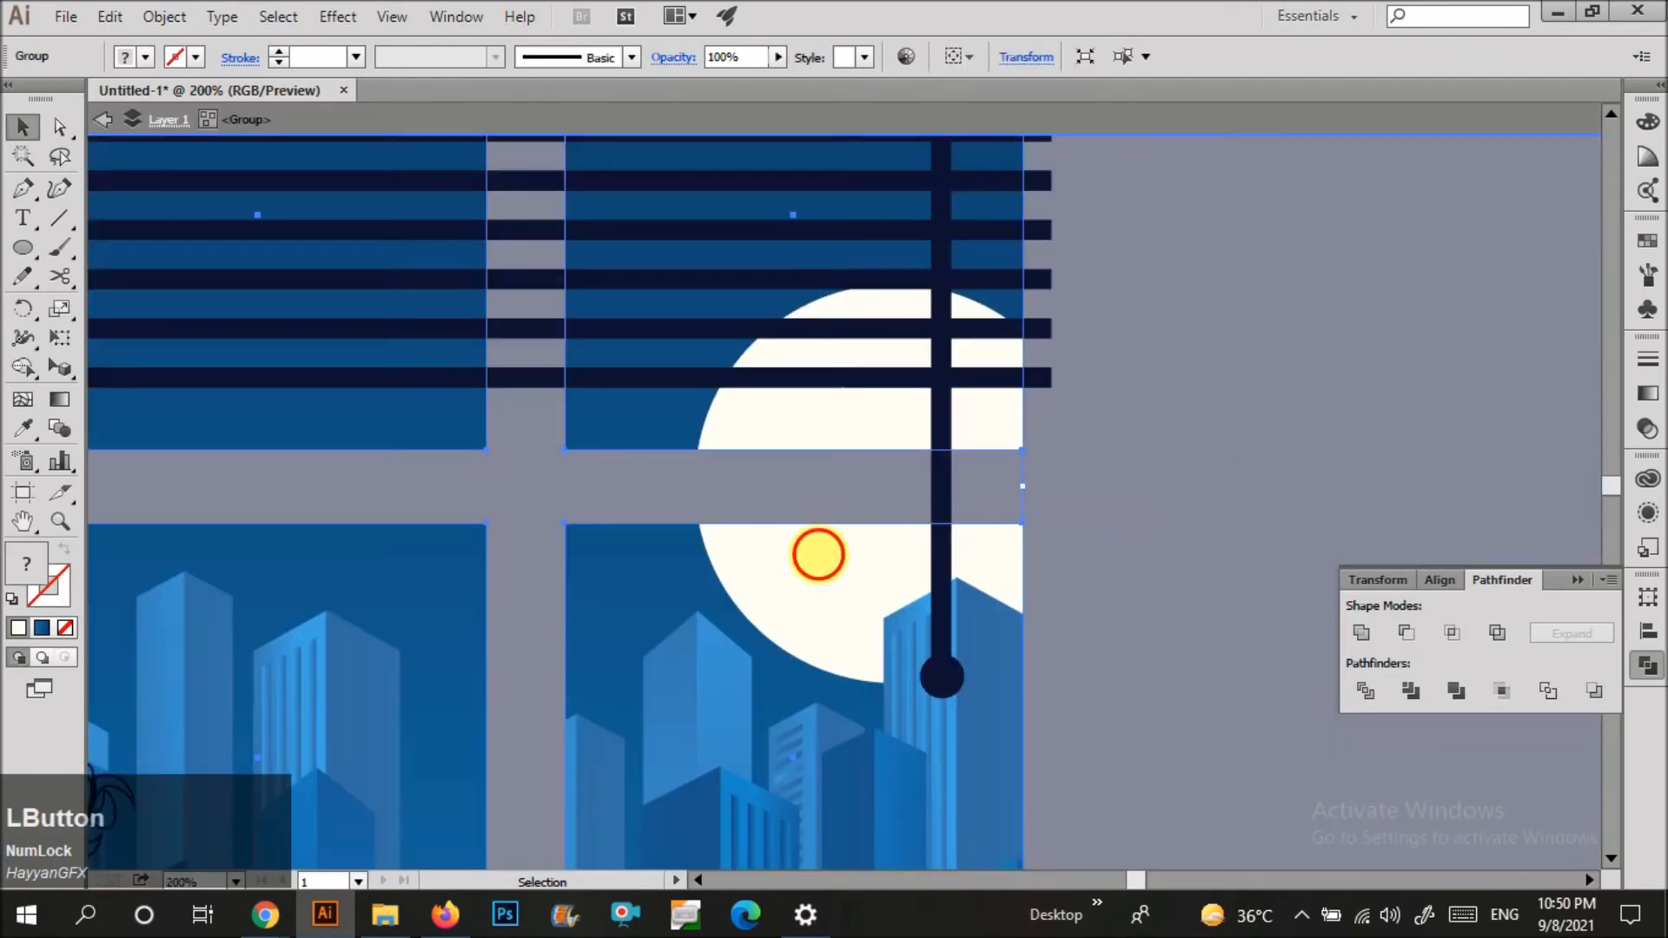
{"action": "double_click", "coordinate": [818, 554]}
{"action": "left_click", "coordinate": [841, 538]}
{"action": "double_click", "coordinate": [816, 388]}
{"action": "left_click", "coordinate": [821, 403]}
{"action": "key", "text": "Up"}
{"action": "key", "text": "Up"}
{"action": "key", "text": "Up"}
{"action": "key", "text": "Down"}
{"action": "key", "text": "Down"}
{"action": "key", "text": "Up"}
{"action": "key", "text": "Up"}
{"action": "key", "text": "Up"}
{"action": "key", "text": "Up"}
{"action": "key", "text": "Up"}
{"action": "key", "text": "Up"}
{"action": "key", "text": "Up"}
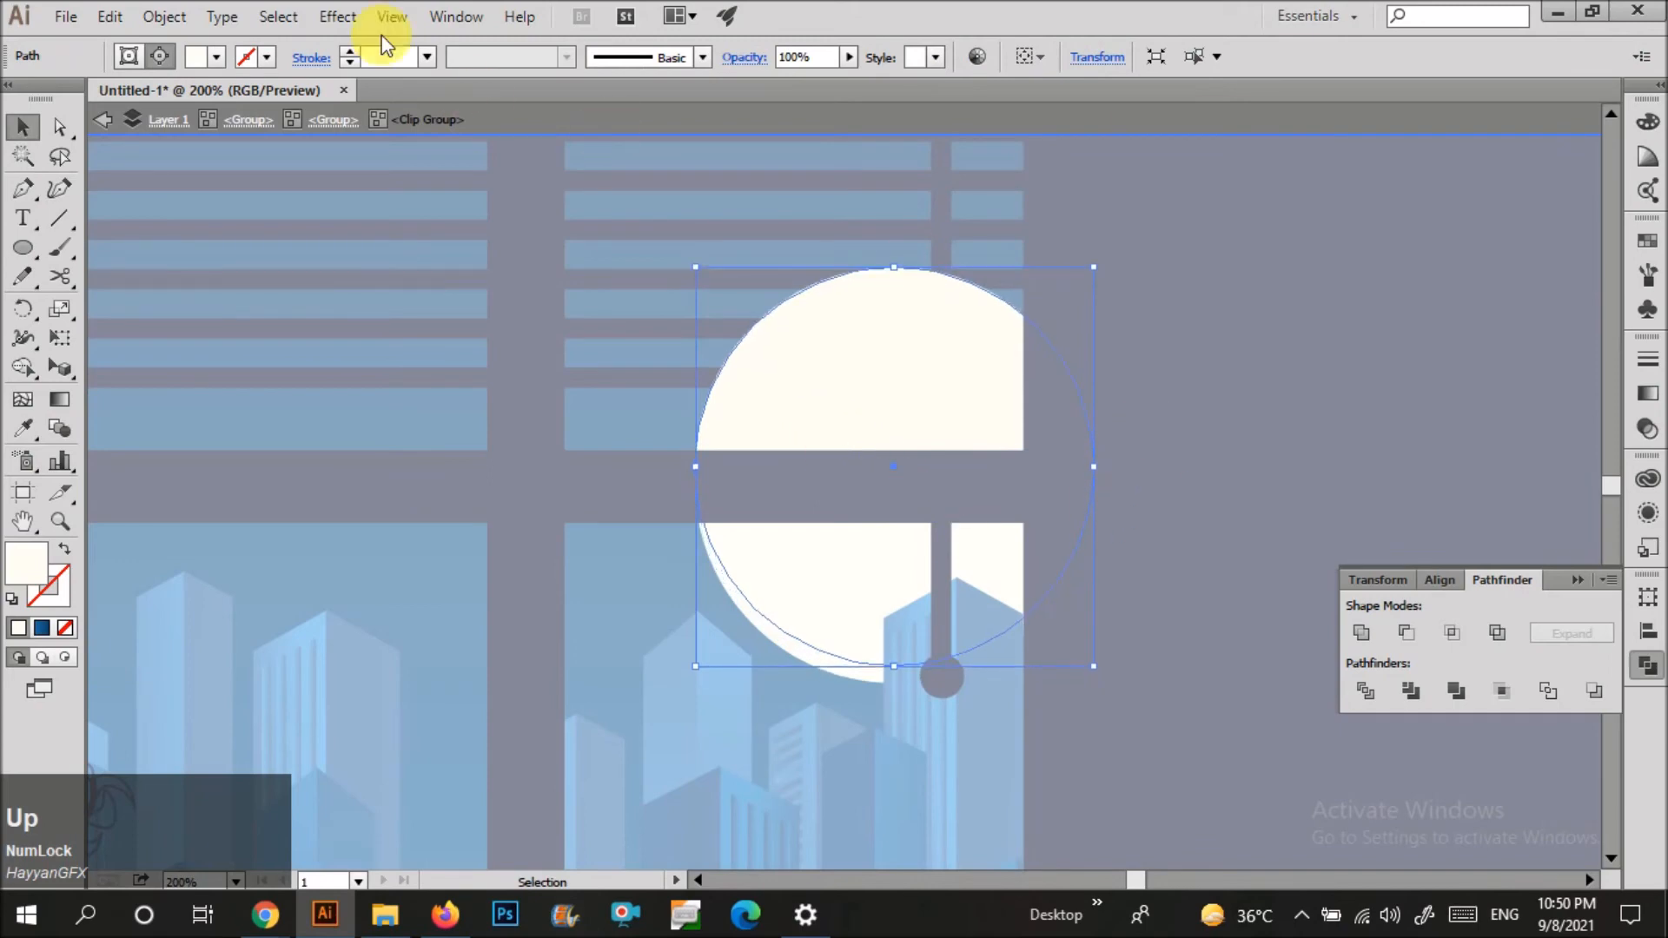
Apply a small Gaussian Blur to the upper moon circle, and leave its clip group.
{"action": "left_click", "coordinate": [337, 17]}
{"action": "left_click", "coordinate": [647, 424]}
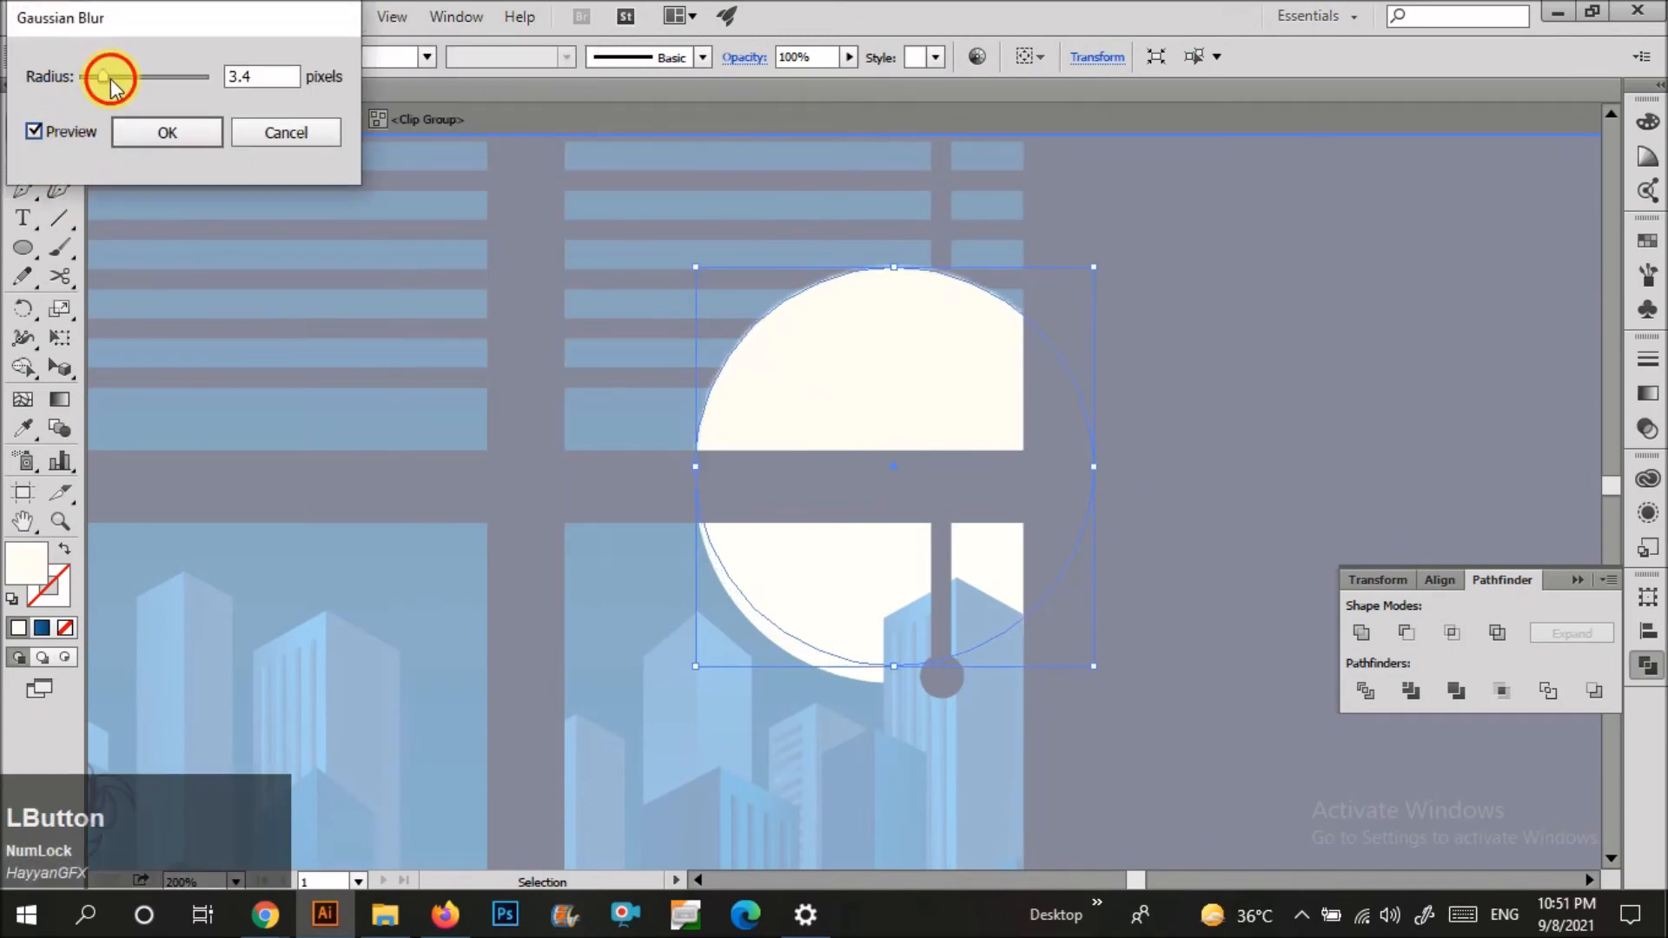
{"action": "left_click", "coordinate": [162, 122]}
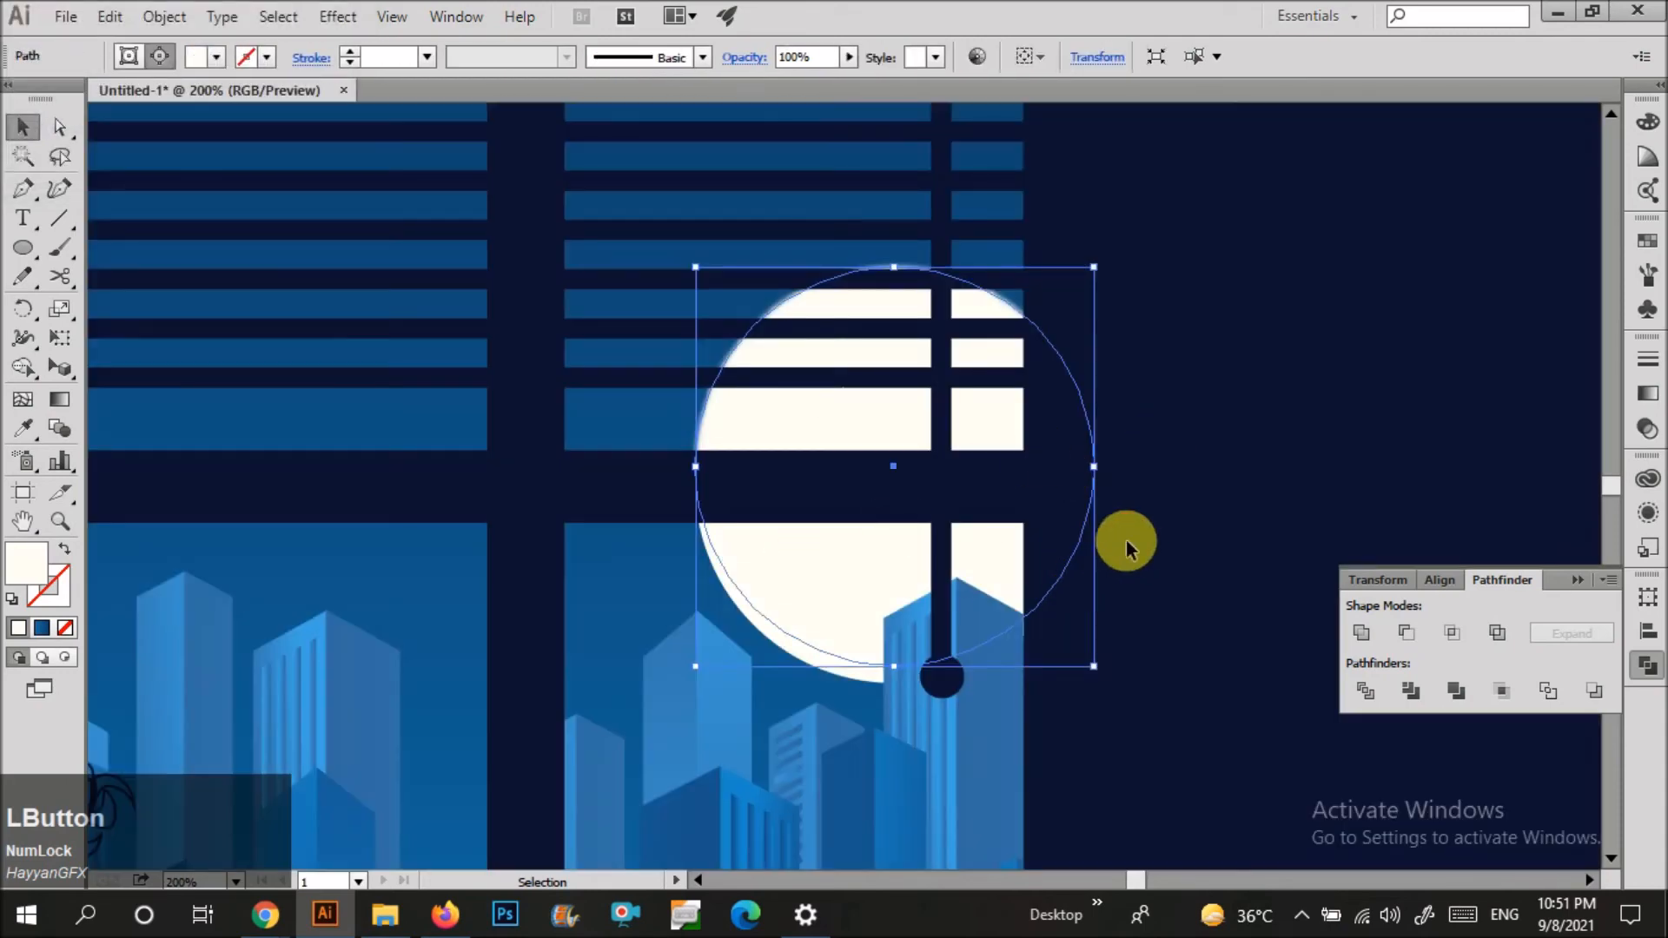
{"action": "left_click", "coordinate": [1126, 547]}
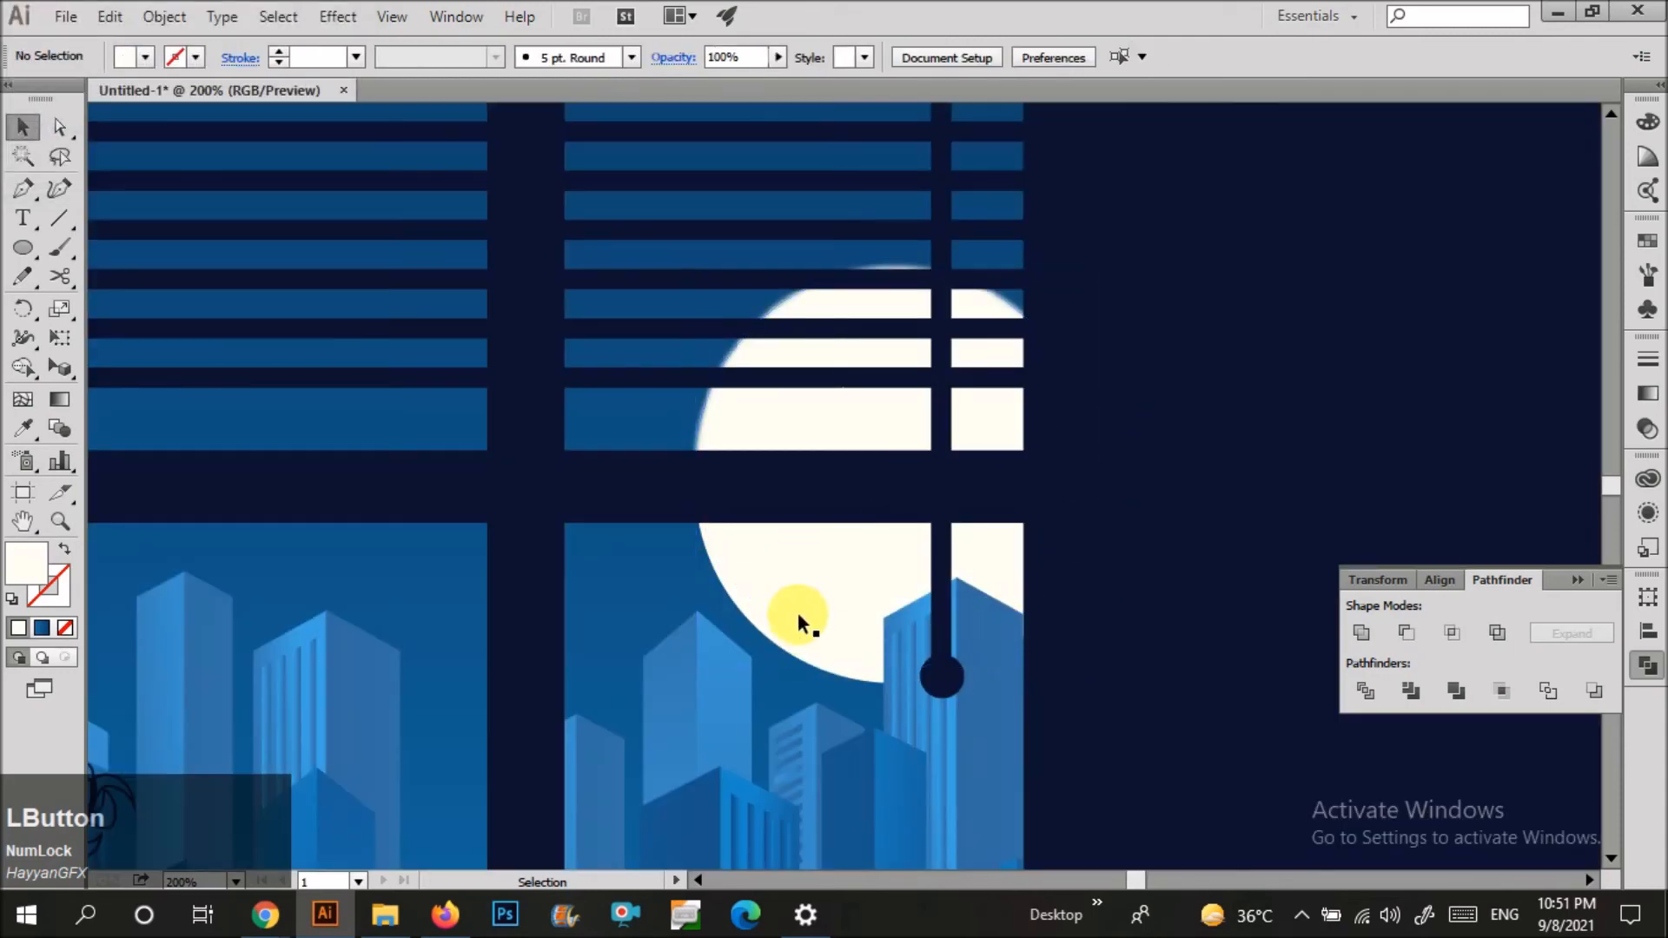
Apply a Gaussian Blur to the moon circle clipped in the lower-right pane, and leave its clip group.
{"action": "double_click", "coordinate": [798, 610]}
{"action": "left_click", "coordinate": [801, 603]}
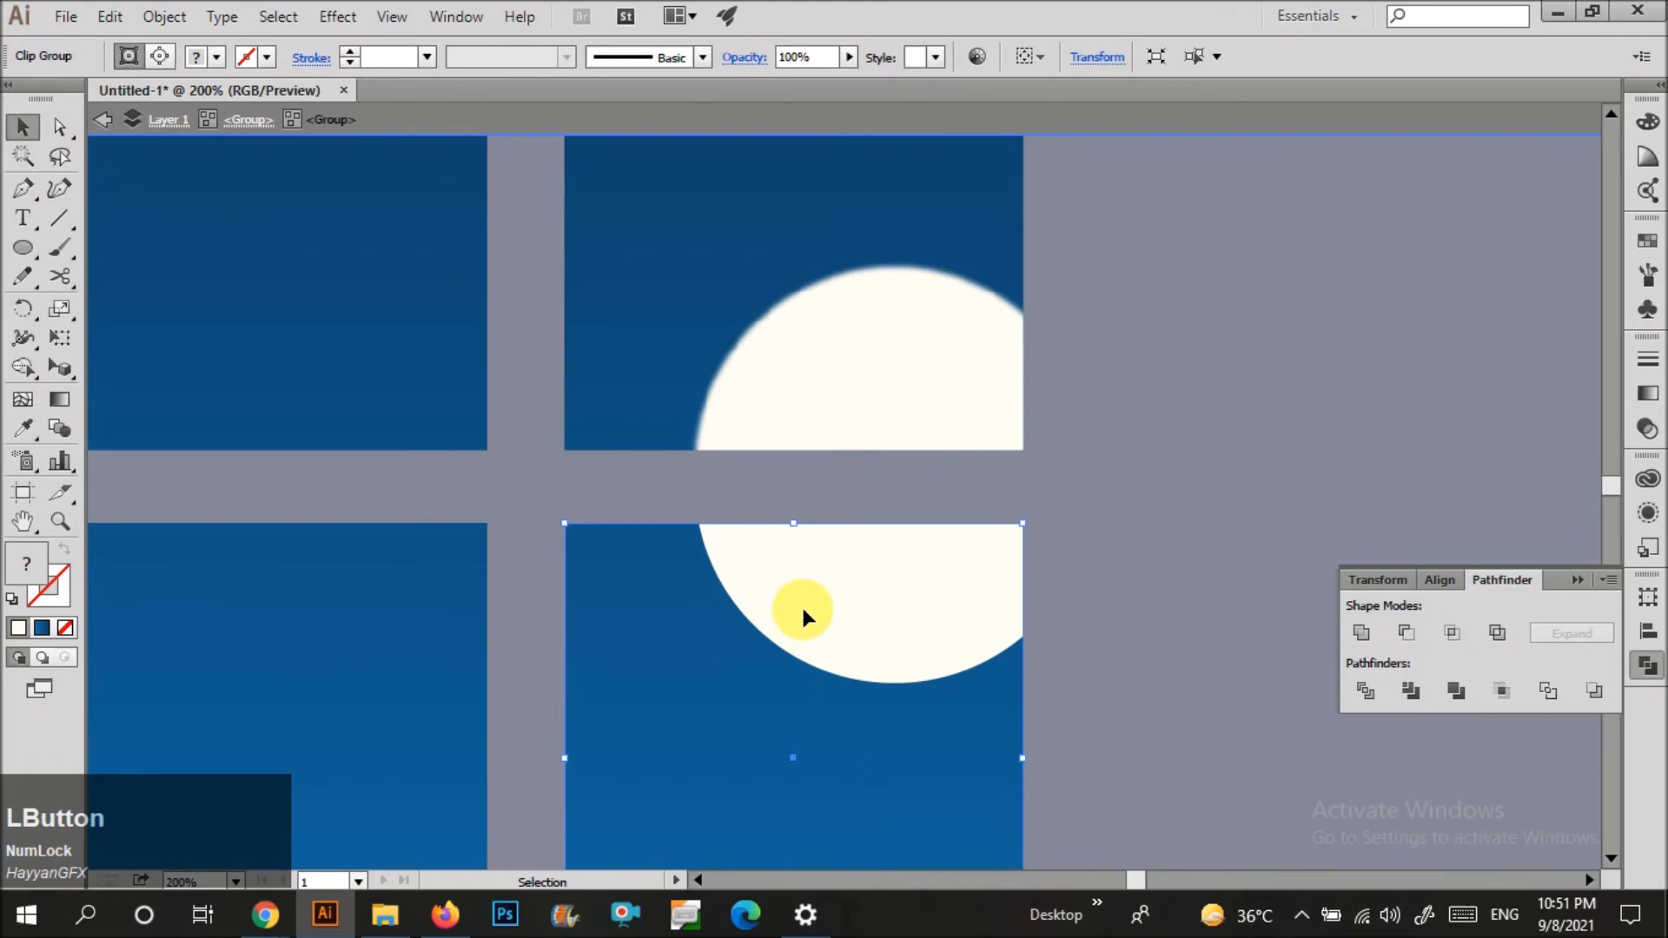
{"action": "double_click", "coordinate": [800, 603]}
{"action": "left_click", "coordinate": [801, 603]}
{"action": "left_click", "coordinate": [338, 16]}
{"action": "mouse_move", "coordinate": [447, 427]}
{"action": "left_click", "coordinate": [689, 431]}
{"action": "left_click", "coordinate": [143, 139]}
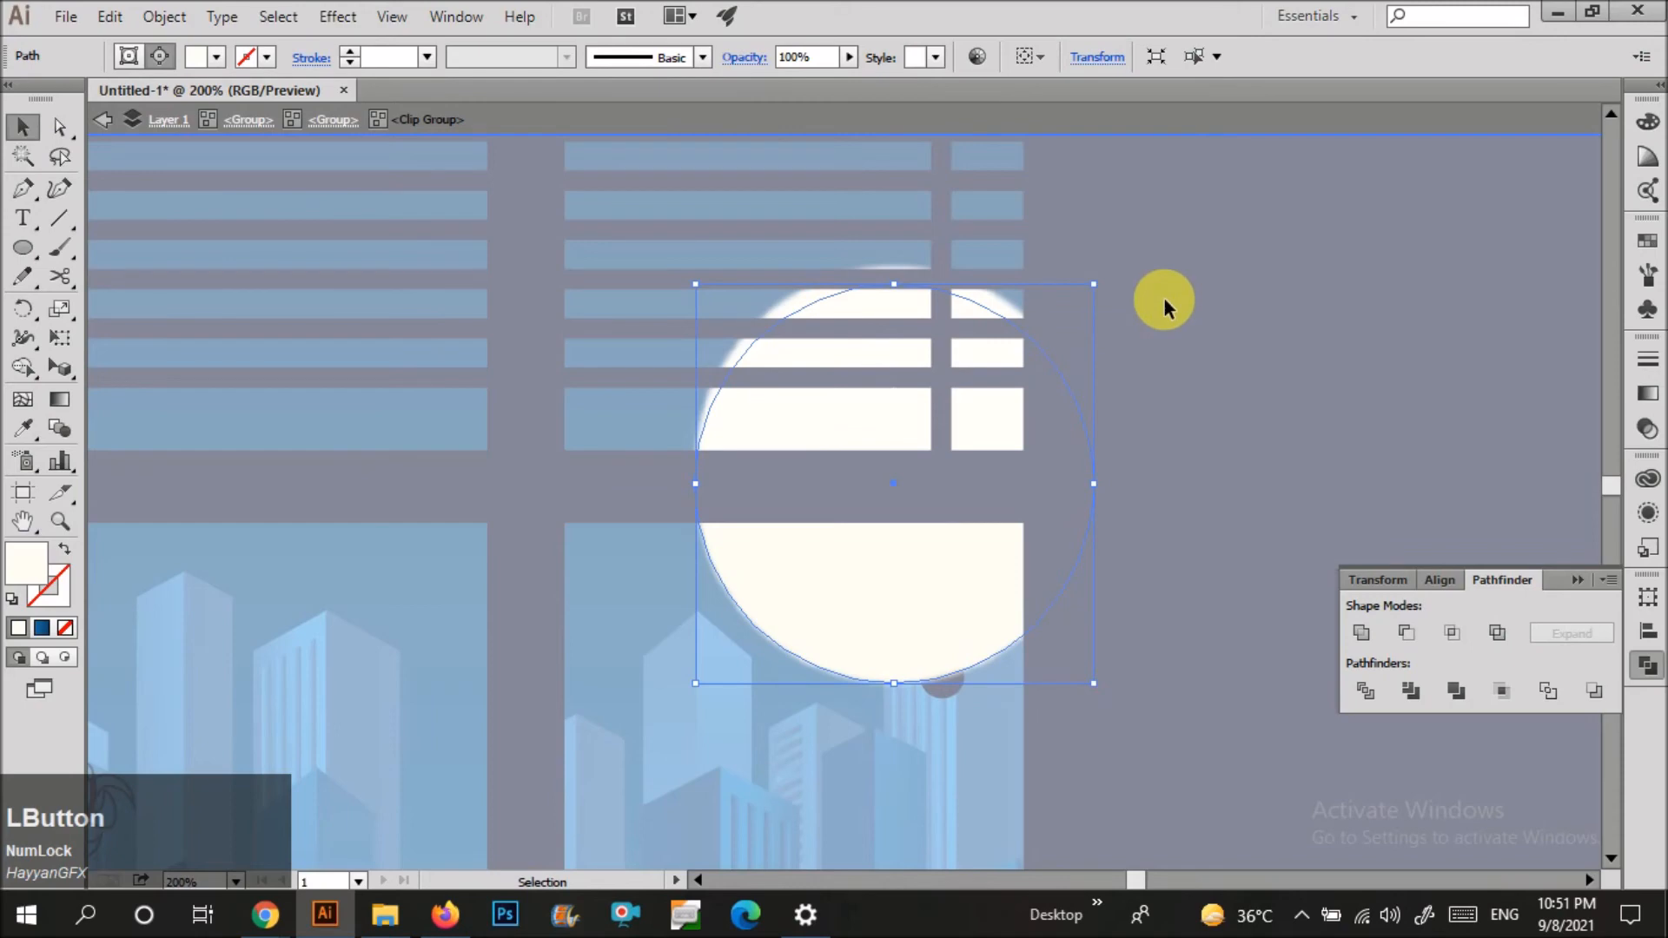
{"action": "double_click", "coordinate": [1164, 297]}
{"action": "left_click", "coordinate": [1109, 346]}
Start a Pen path at the pot rim's upper right corner and trace down just inside the pot's right edge.
{"action": "scroll", "coordinate": [985, 495], "scroll_direction": "down", "scroll_amount": 3}
{"action": "scroll", "coordinate": [985, 495], "scroll_direction": "up", "scroll_amount": 5}
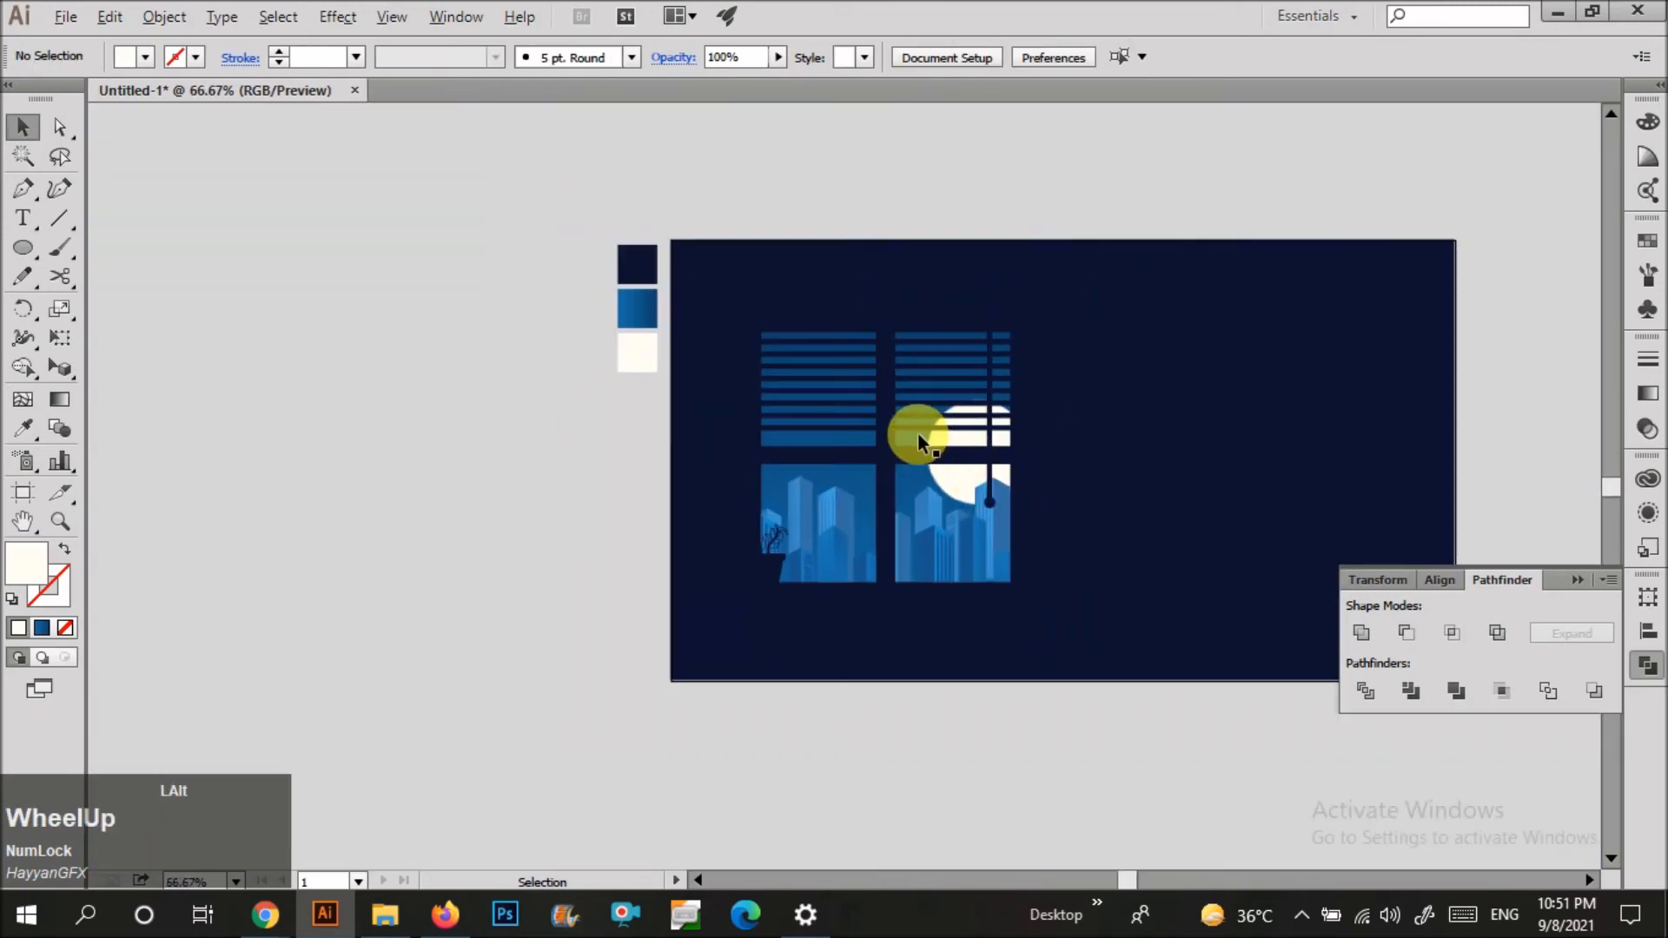
{"action": "scroll", "coordinate": [679, 488], "scroll_direction": "up", "scroll_amount": 2}
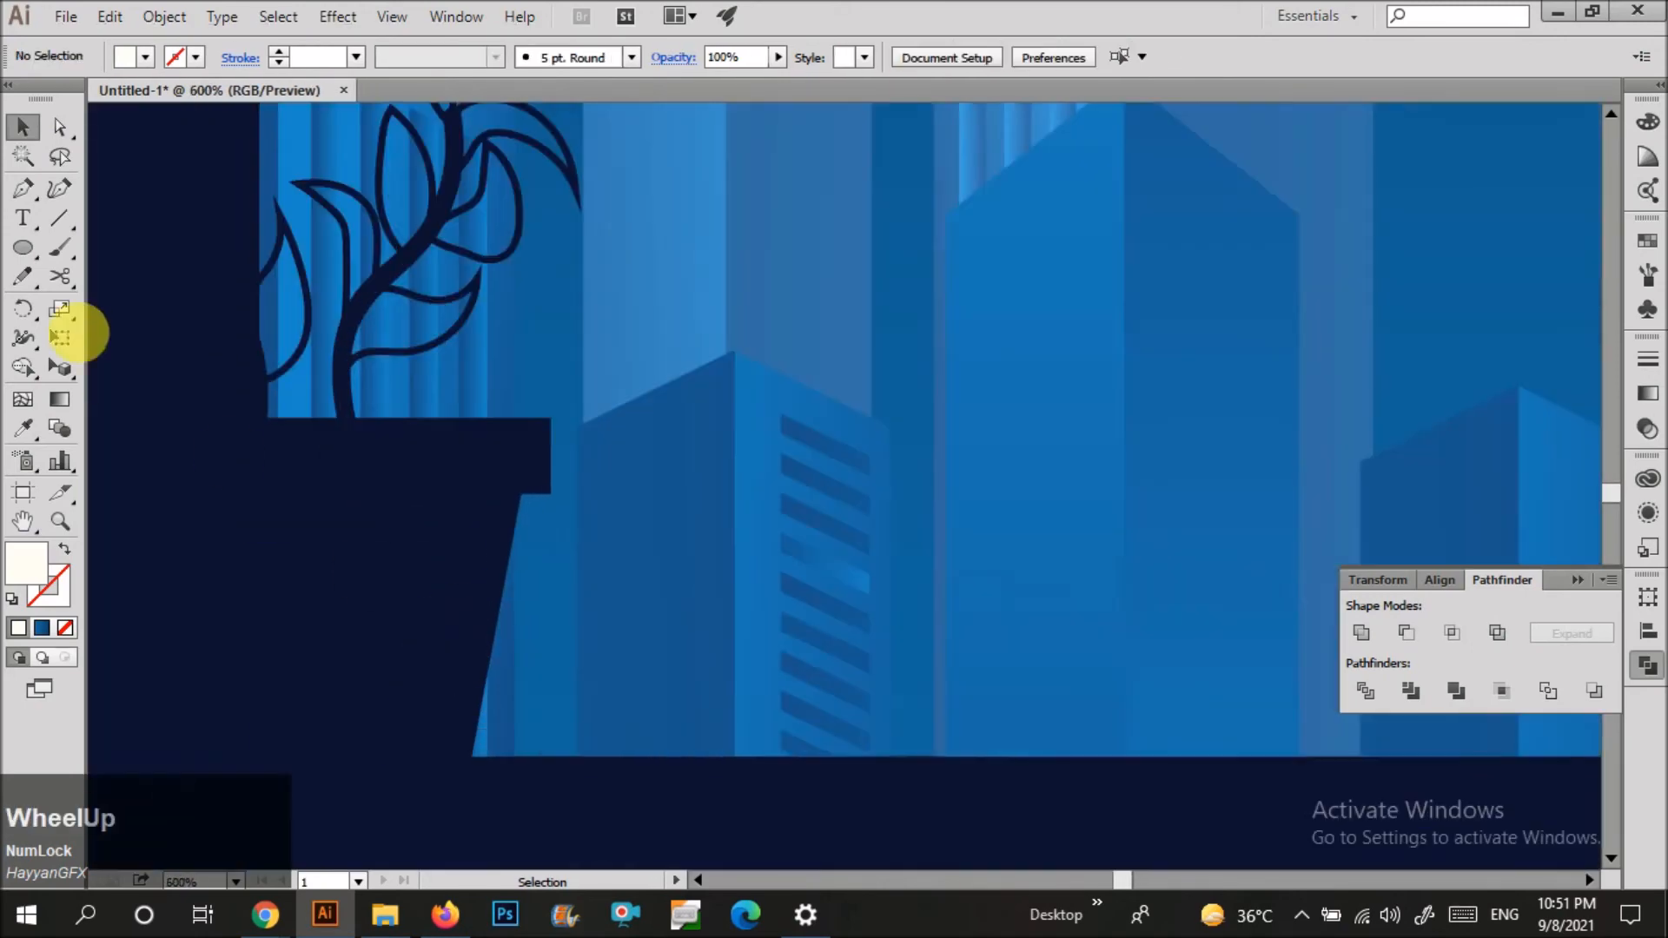
{"action": "left_click", "coordinate": [22, 188]}
{"action": "left_click", "coordinate": [550, 418]}
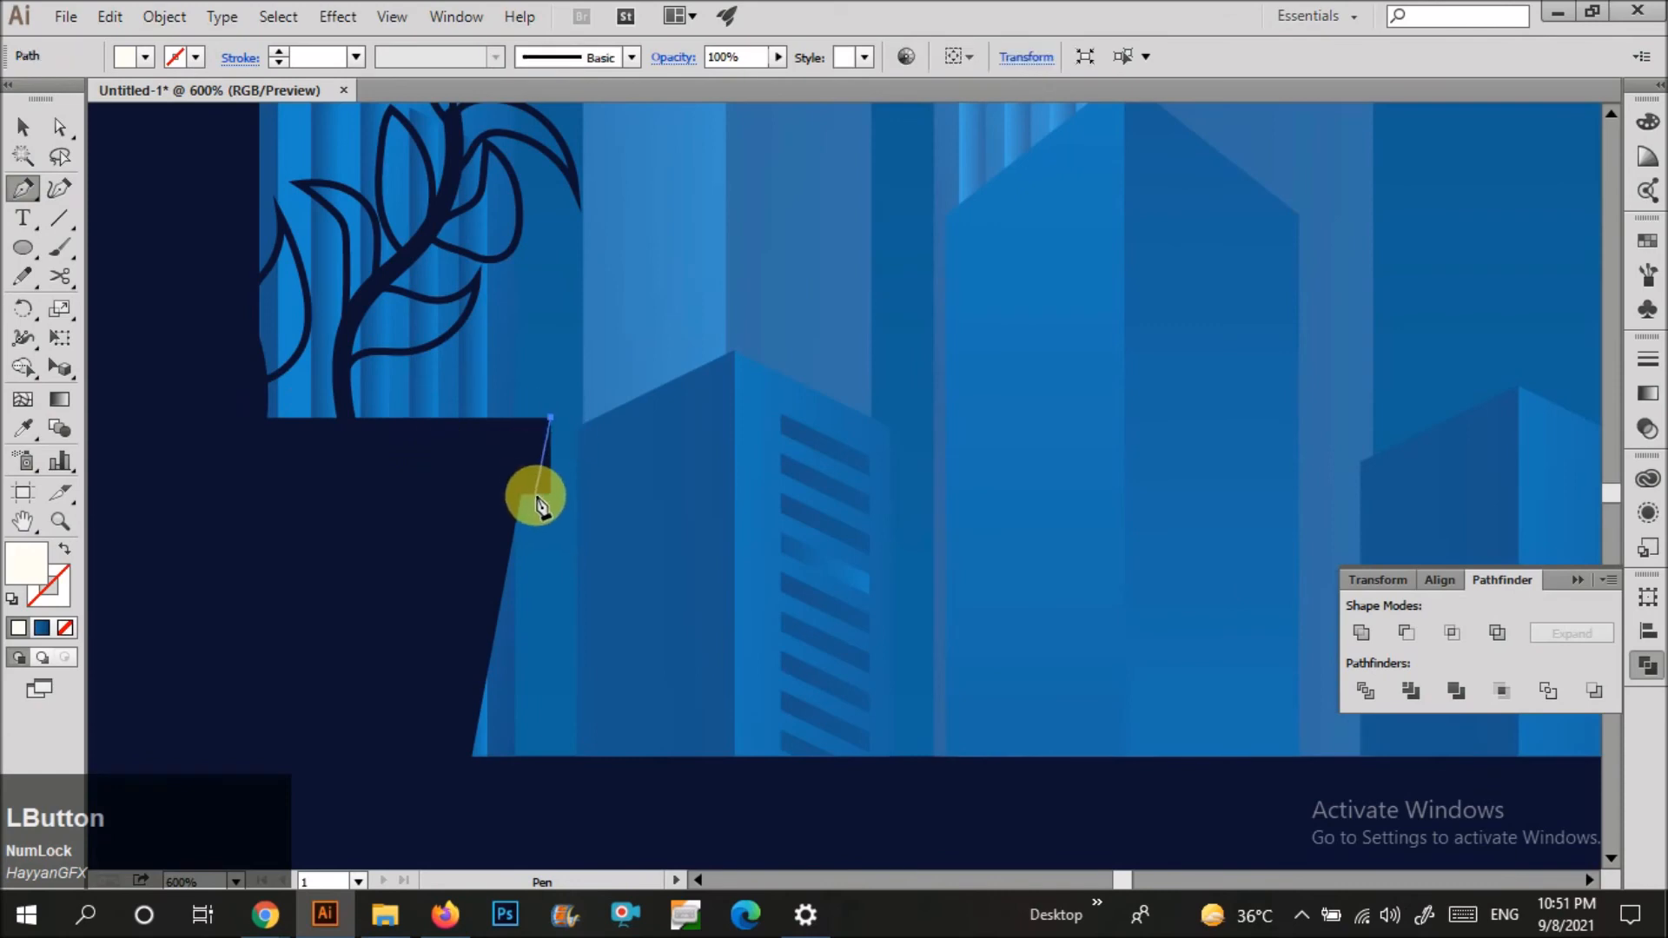
{"action": "left_click", "coordinate": [533, 491]}
{"action": "left_click", "coordinate": [509, 492]}
{"action": "left_click", "coordinate": [453, 768]}
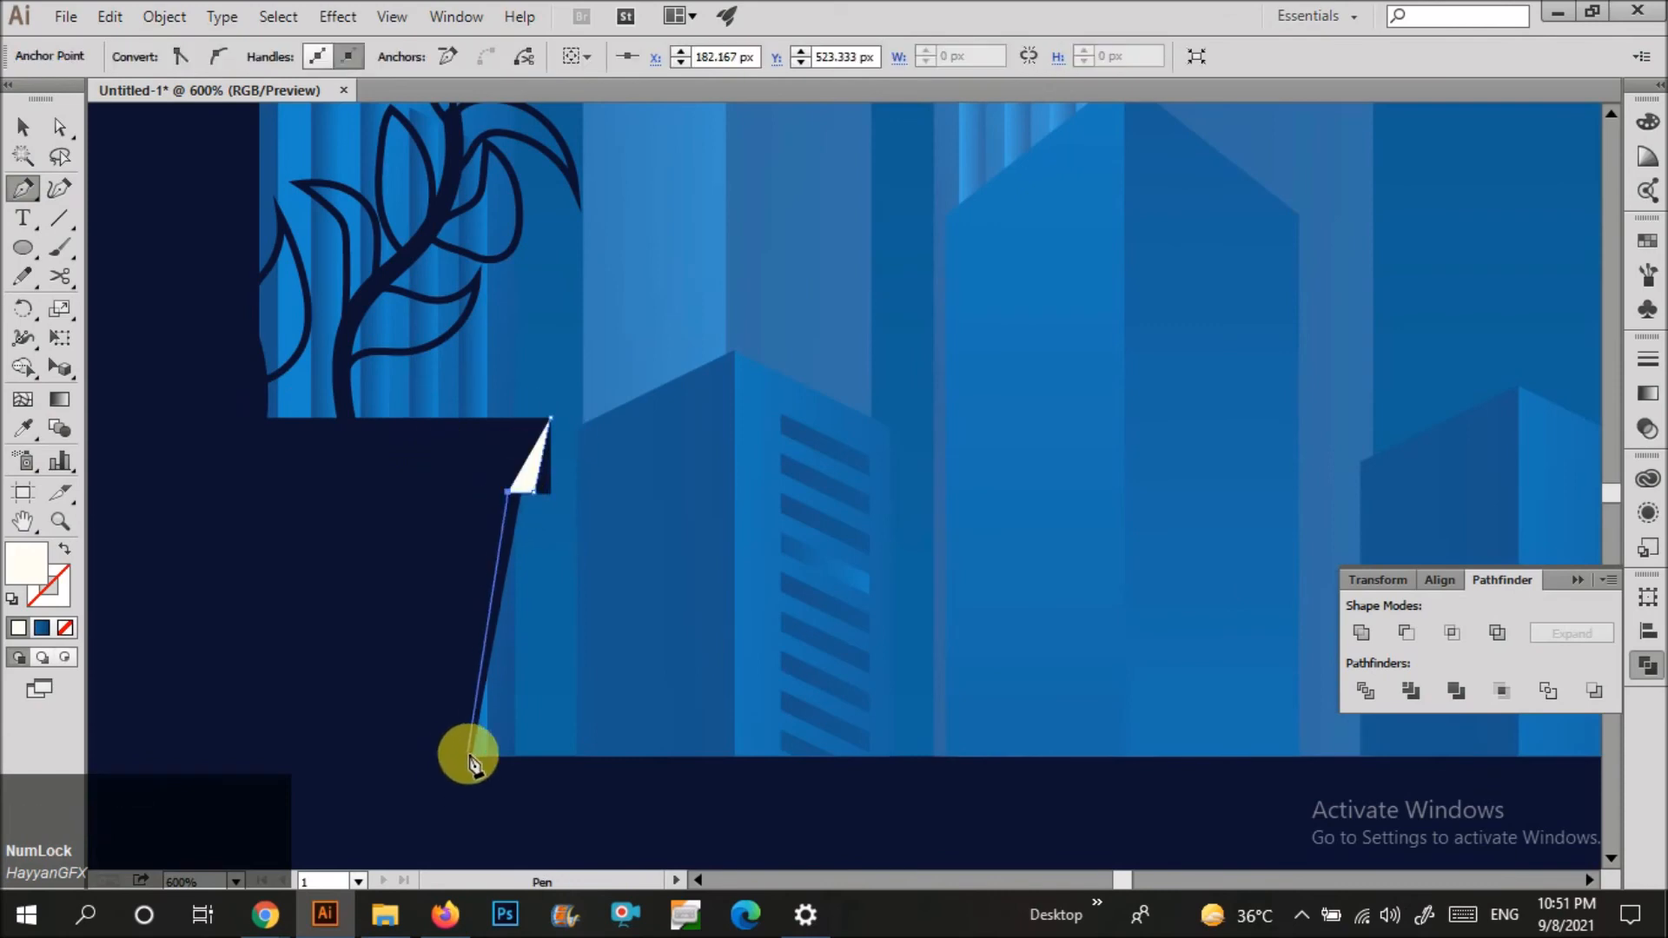
{"action": "left_click", "coordinate": [958, 755]}
Complete the unfilled Pen path along the pot's right edge, closing it at the rim's upper right corner.
{"action": "key", "text": "slash"}
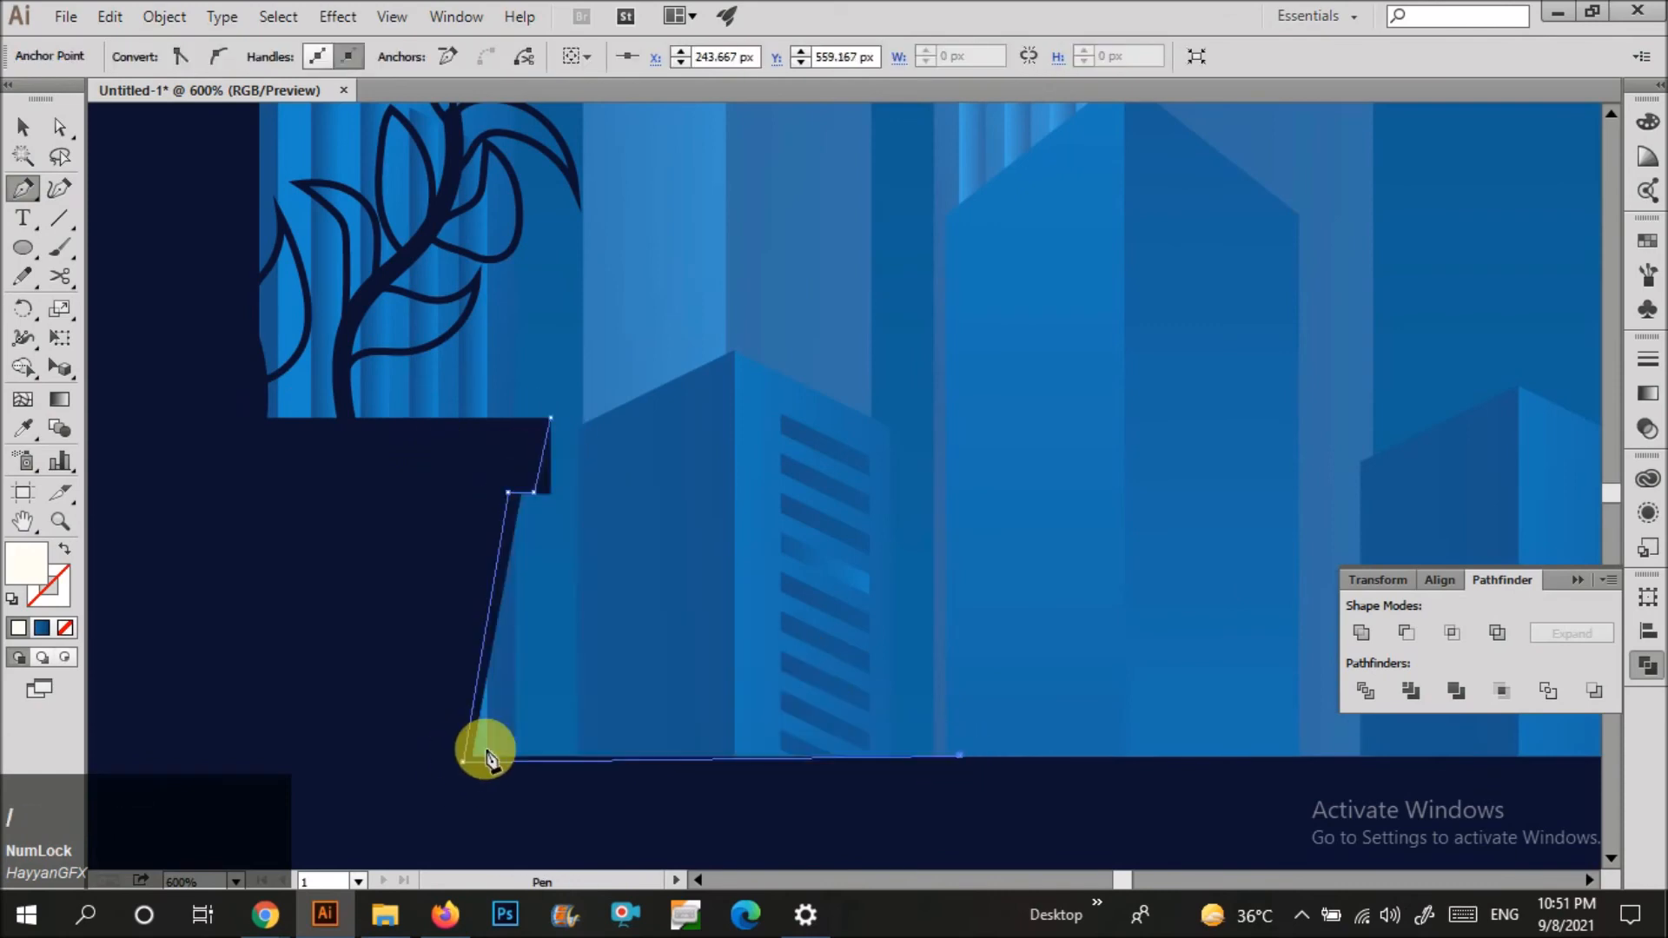
{"action": "left_click", "coordinate": [473, 757]}
{"action": "scroll", "coordinate": [518, 489], "scroll_direction": "up", "scroll_amount": 5}
{"action": "left_click", "coordinate": [504, 439]}
{"action": "left_click", "coordinate": [664, 439]}
{"action": "scroll", "coordinate": [664, 443], "scroll_direction": "down", "scroll_amount": 3}
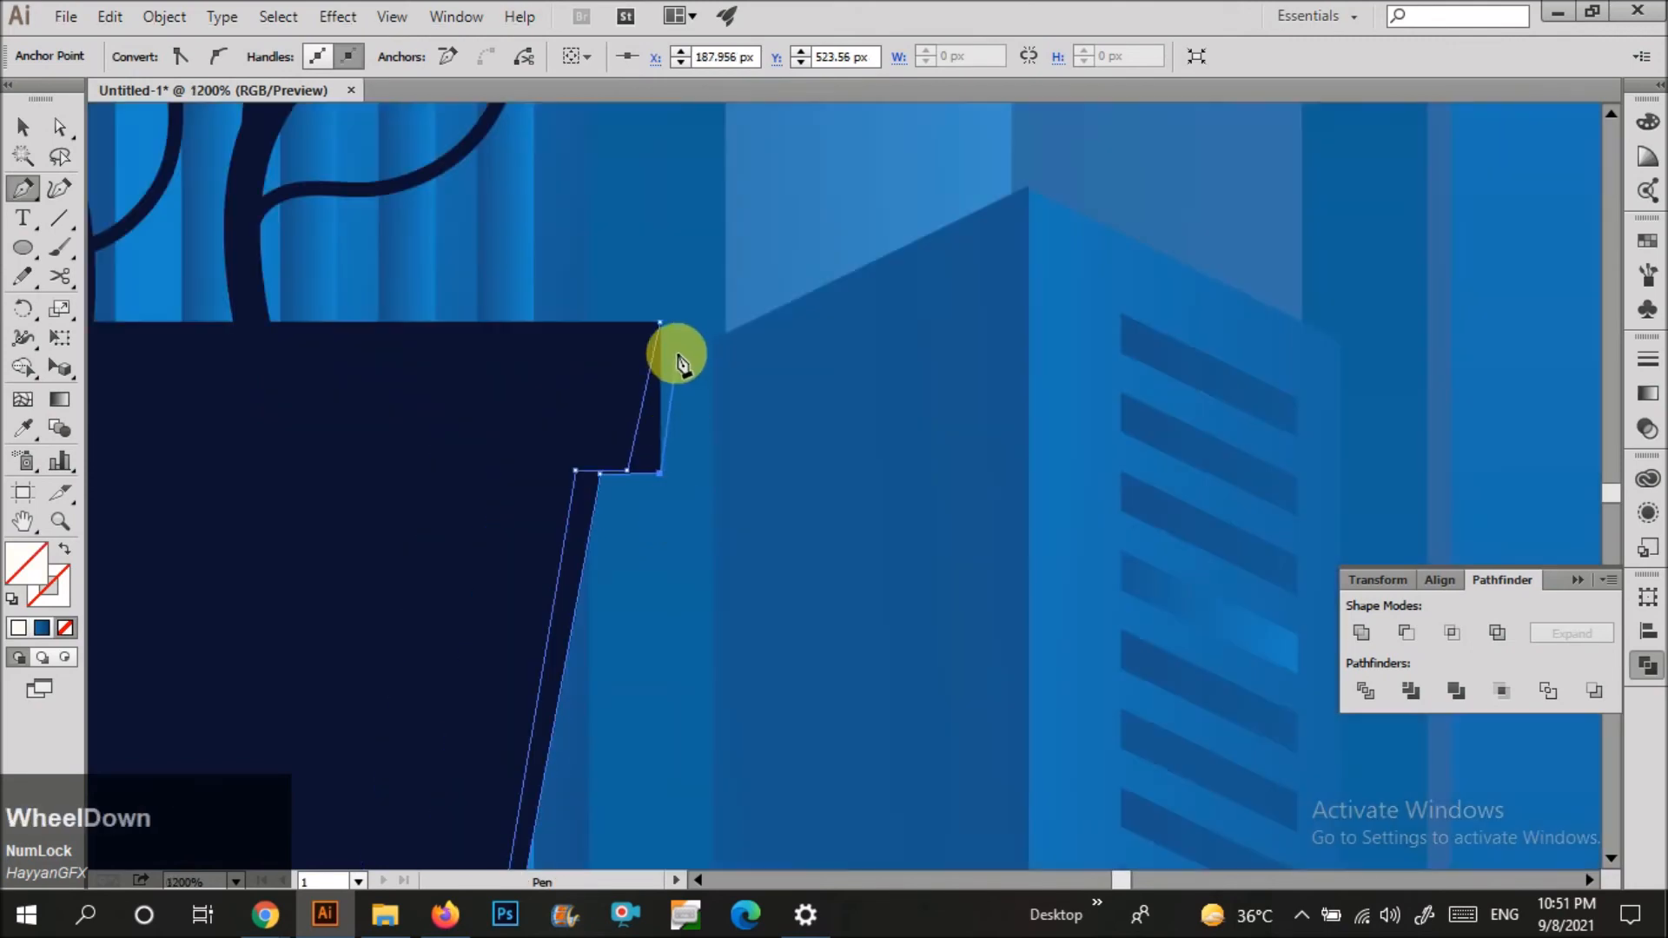
{"action": "left_click", "coordinate": [660, 323]}
Sample the pot's navy for the new edge strip and lighten its fill to a muted purple-blue.
{"action": "key", "text": "v"}
{"action": "key", "text": "i"}
{"action": "left_click", "coordinate": [385, 442]}
{"action": "key", "text": "v"}
{"action": "double_click", "coordinate": [21, 562]}
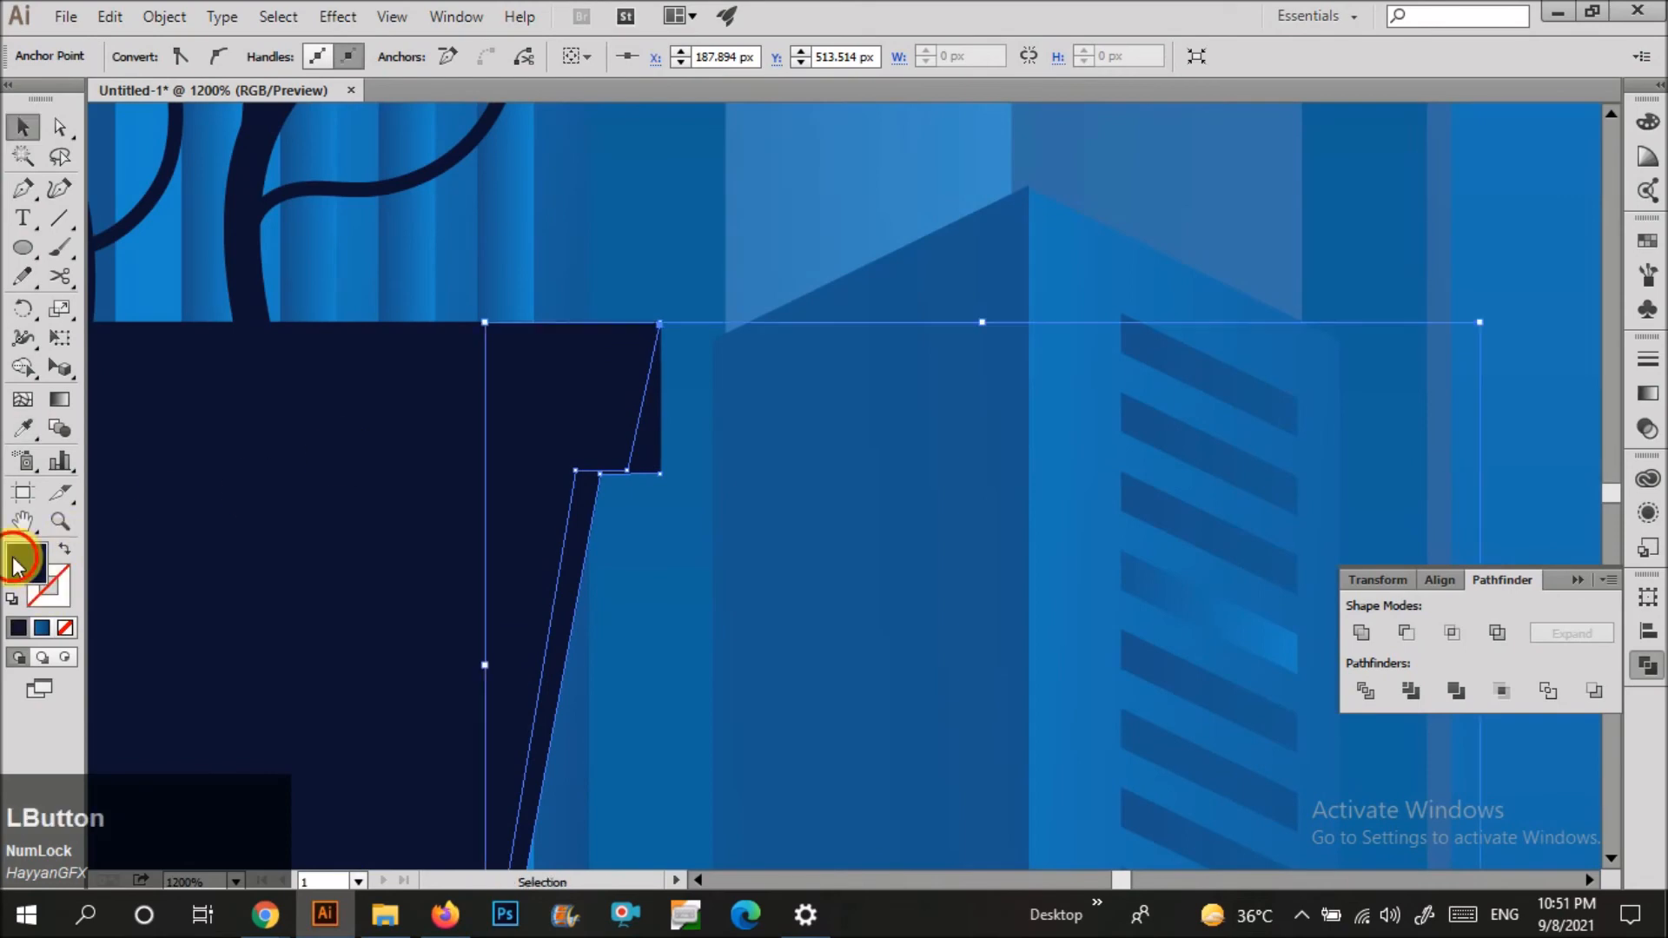
{"action": "left_click_drag", "start_coordinate": [326, 311], "coordinate": [212, 249]}
{"action": "left_click", "coordinate": [606, 94]}
{"action": "key", "text": "v"}
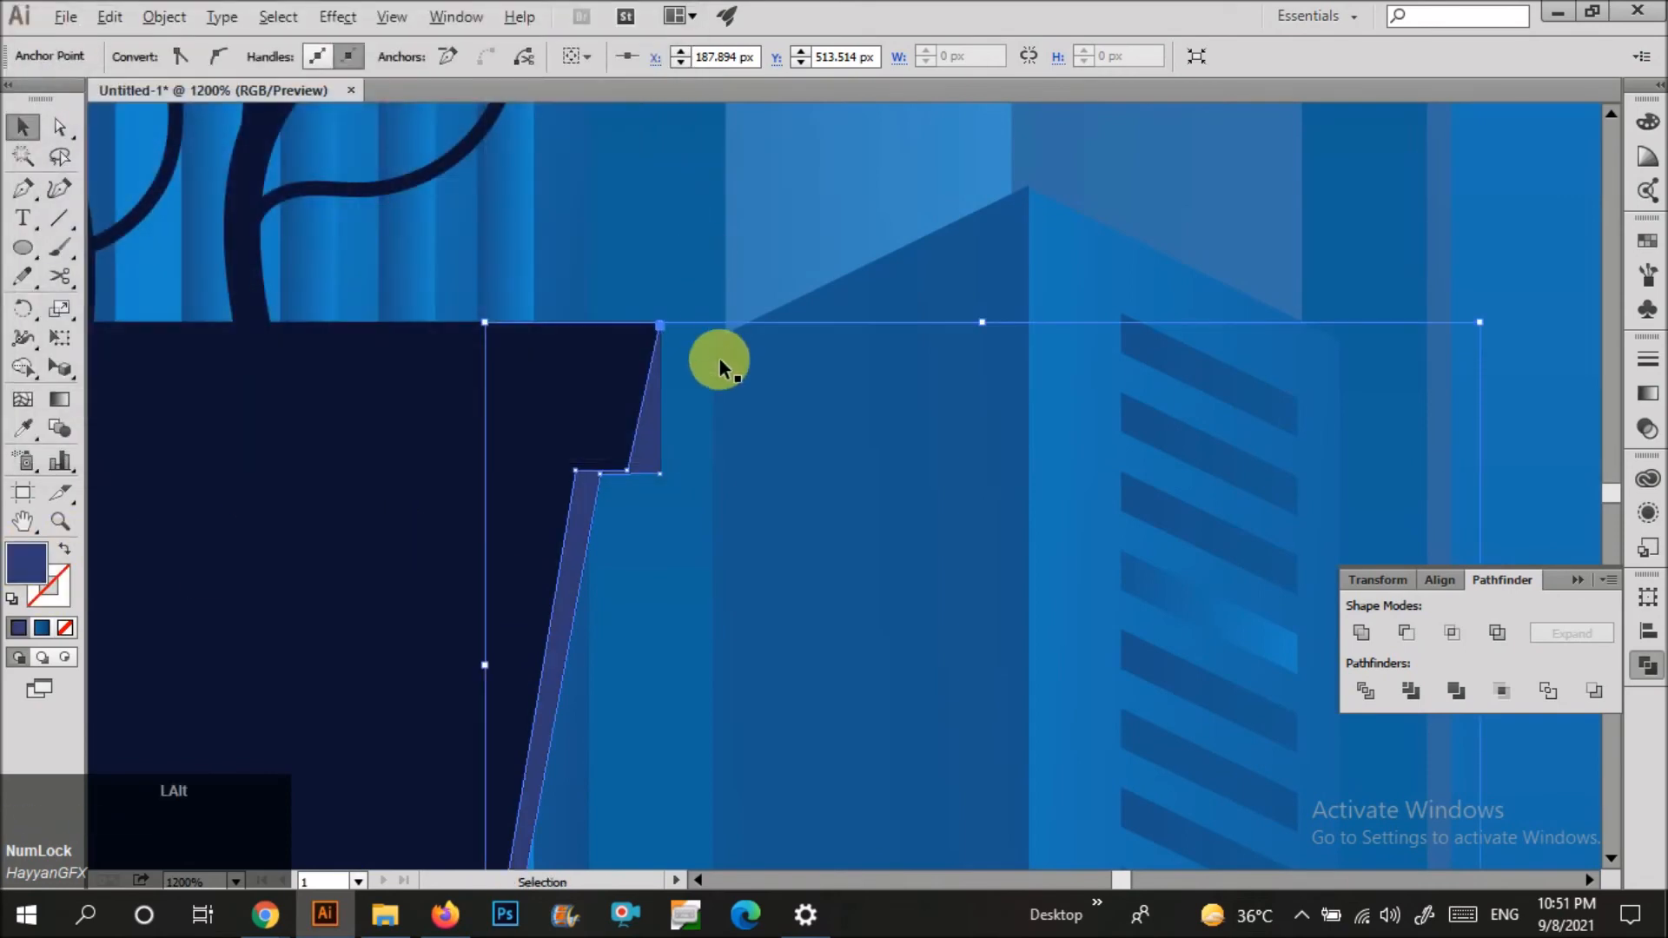
{"action": "scroll", "coordinate": [679, 368], "scroll_direction": "down", "scroll_amount": 3}
{"action": "scroll", "coordinate": [679, 369], "scroll_direction": "down", "scroll_amount": 2}
{"action": "left_click", "coordinate": [403, 643]}
{"action": "scroll", "coordinate": [334, 648], "scroll_direction": "down", "scroll_amount": 2}
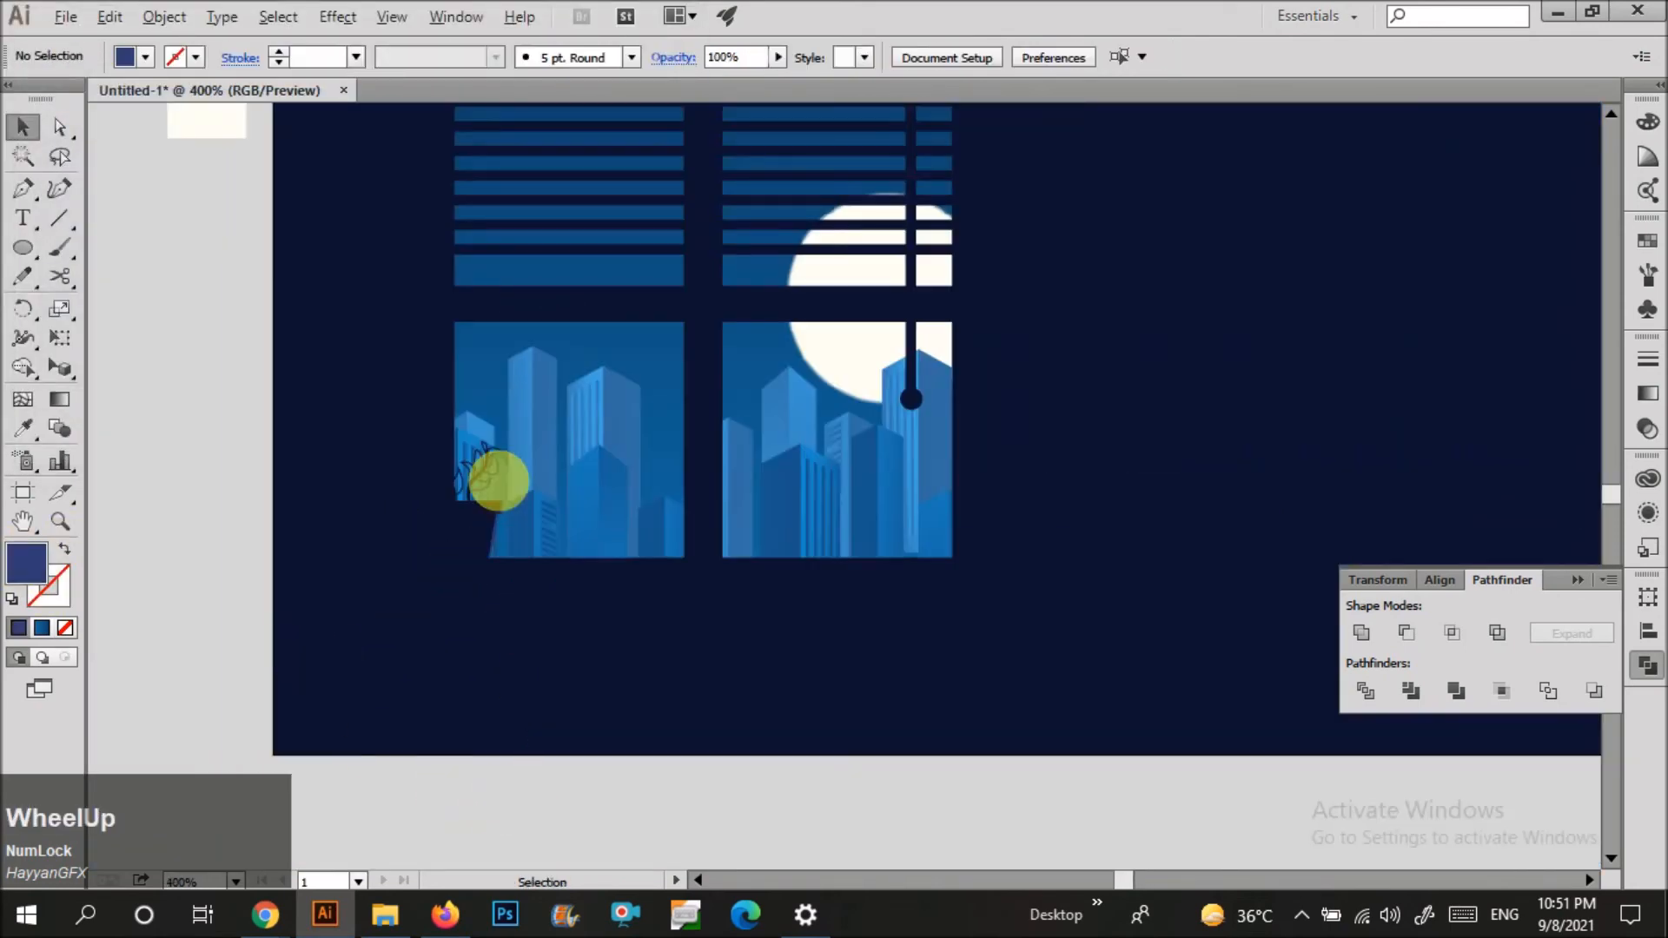
Lighten the pot's edge highlight strip further to a periwinkle blue fill.
{"action": "scroll", "coordinate": [498, 479], "scroll_direction": "up", "scroll_amount": 3}
{"action": "left_click", "coordinate": [338, 482]}
{"action": "double_click", "coordinate": [27, 560]}
{"action": "left_click", "coordinate": [171, 163]}
{"action": "left_click", "coordinate": [600, 93]}
{"action": "scroll", "coordinate": [856, 382], "scroll_direction": "down", "scroll_amount": 5}
{"action": "scroll", "coordinate": [857, 383], "scroll_direction": "down", "scroll_amount": 1}
{"action": "left_click", "coordinate": [392, 684]}
{"action": "scroll", "coordinate": [392, 684], "scroll_direction": "down", "scroll_amount": 1}
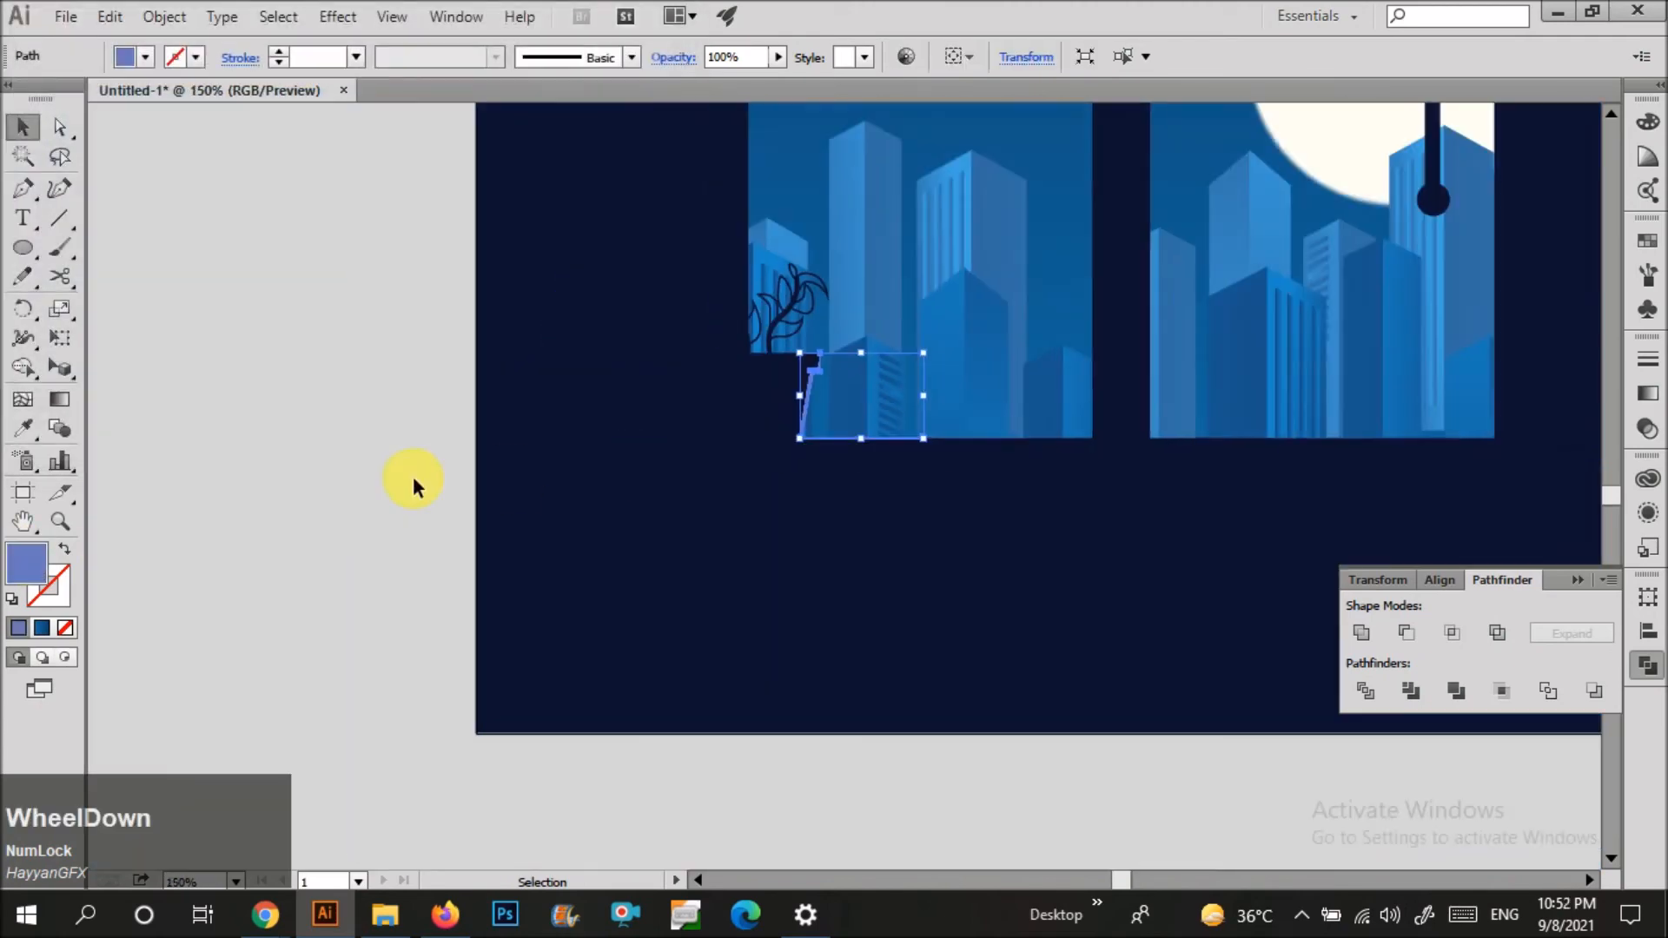
{"action": "scroll", "coordinate": [908, 555], "scroll_direction": "up", "scroll_amount": 3}
{"action": "scroll", "coordinate": [712, 482], "scroll_direction": "up", "scroll_amount": 1}
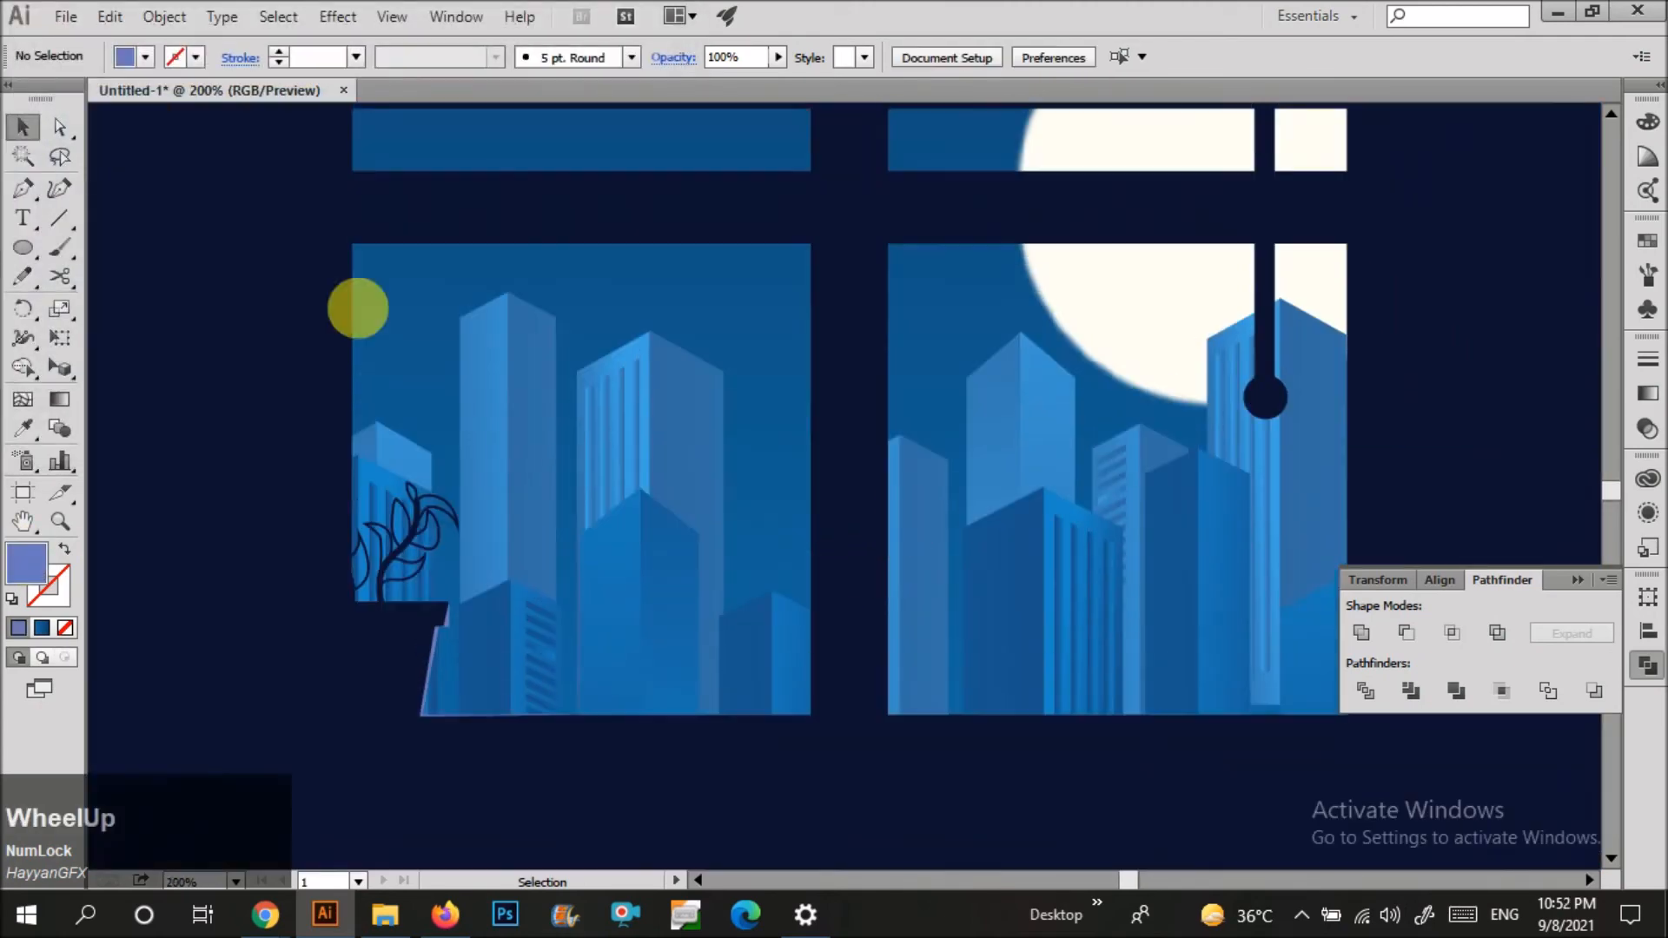
{"action": "left_click", "coordinate": [23, 188]}
{"action": "scroll", "coordinate": [544, 566], "scroll_direction": "down", "scroll_amount": 1}
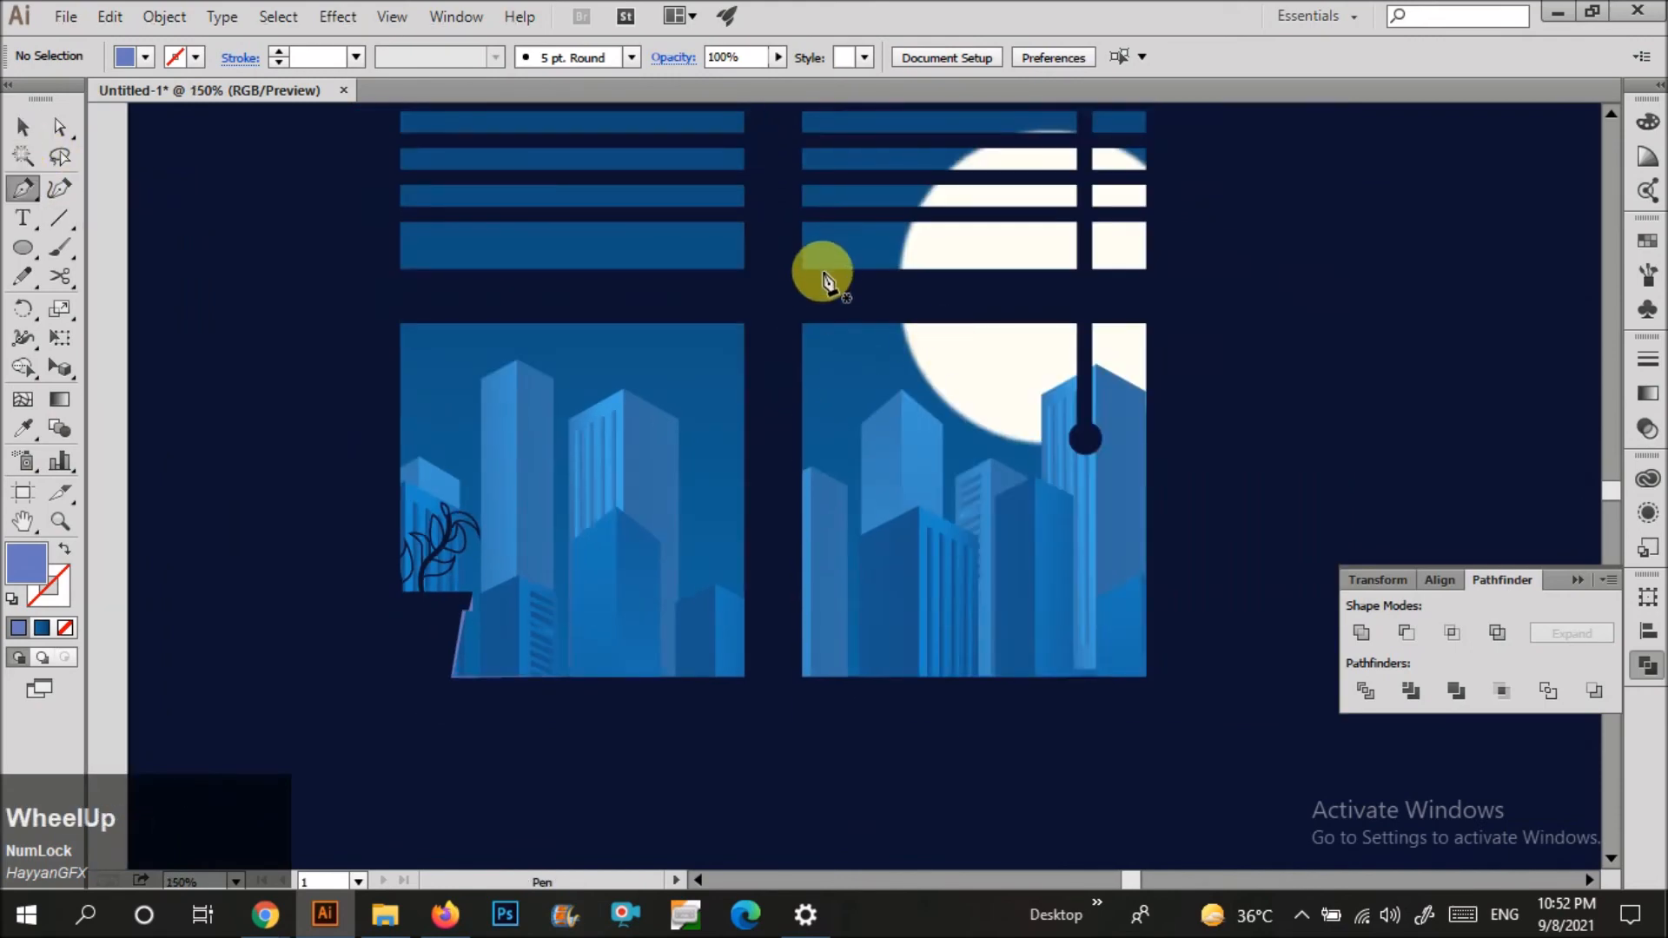
{"action": "scroll", "coordinate": [823, 277], "scroll_direction": "up", "scroll_amount": 4}
{"action": "scroll", "coordinate": [972, 291], "scroll_direction": "down", "scroll_amount": 2}
{"action": "scroll", "coordinate": [1005, 300], "scroll_direction": "up", "scroll_amount": 3}
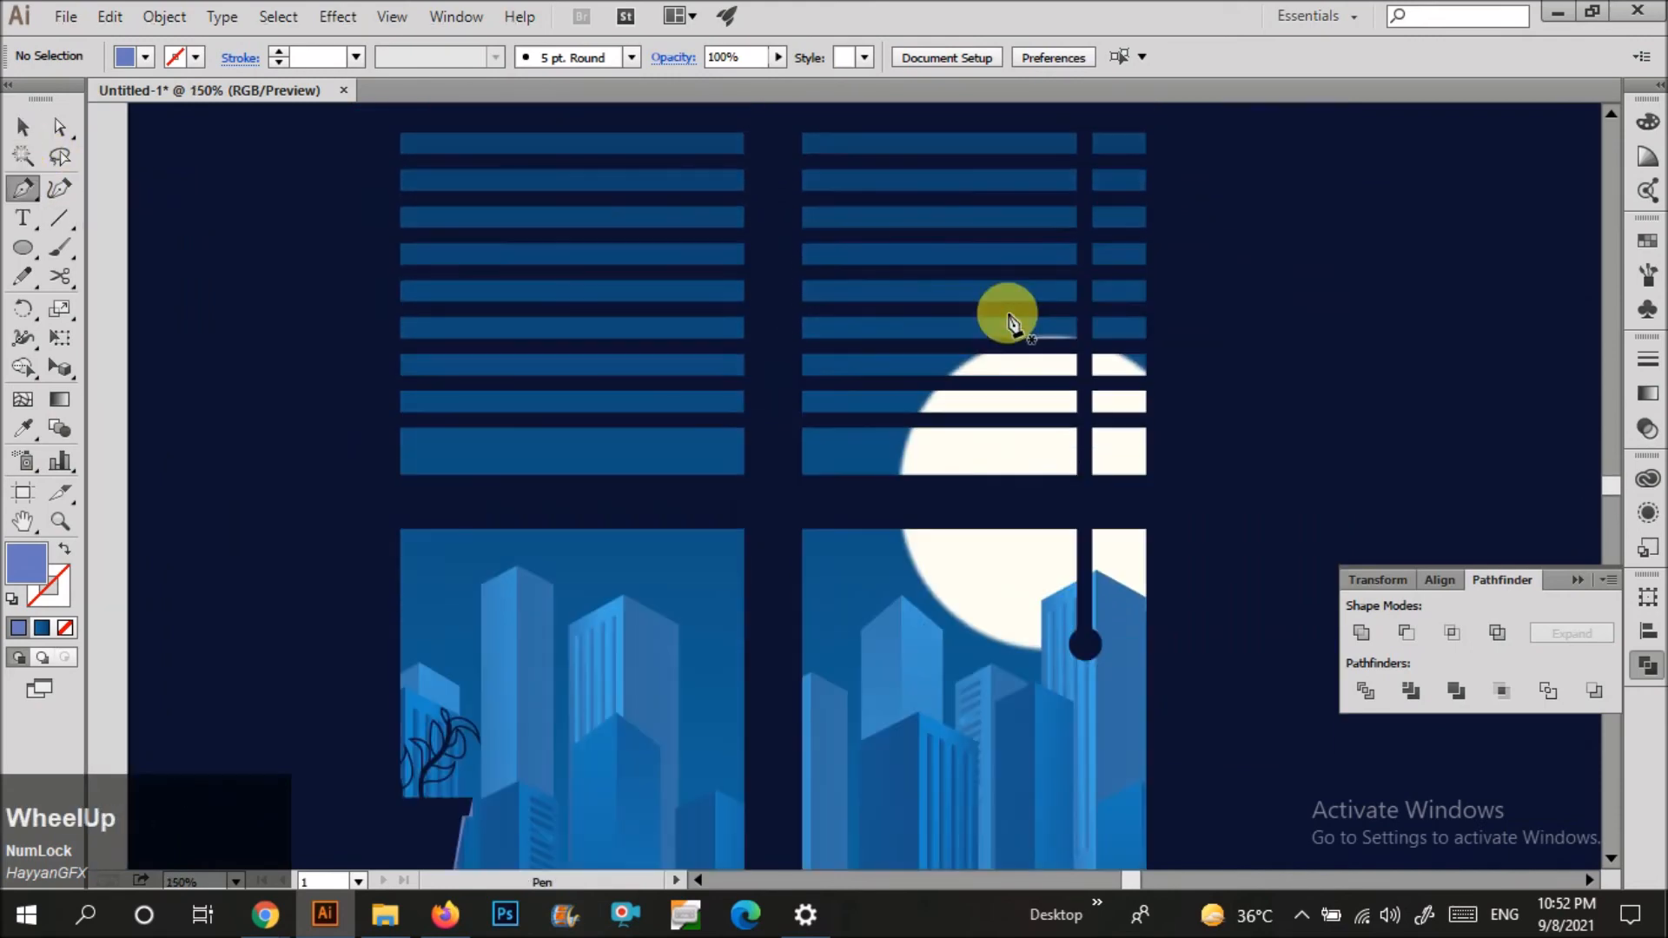
Enter the blinds' group and select the five slats directly below the top rail.
{"action": "scroll", "coordinate": [973, 306], "scroll_direction": "up", "scroll_amount": 2}
{"action": "scroll", "coordinate": [609, 254], "scroll_direction": "up", "scroll_amount": 2}
{"action": "key", "text": "v"}
{"action": "double_click", "coordinate": [629, 370]}
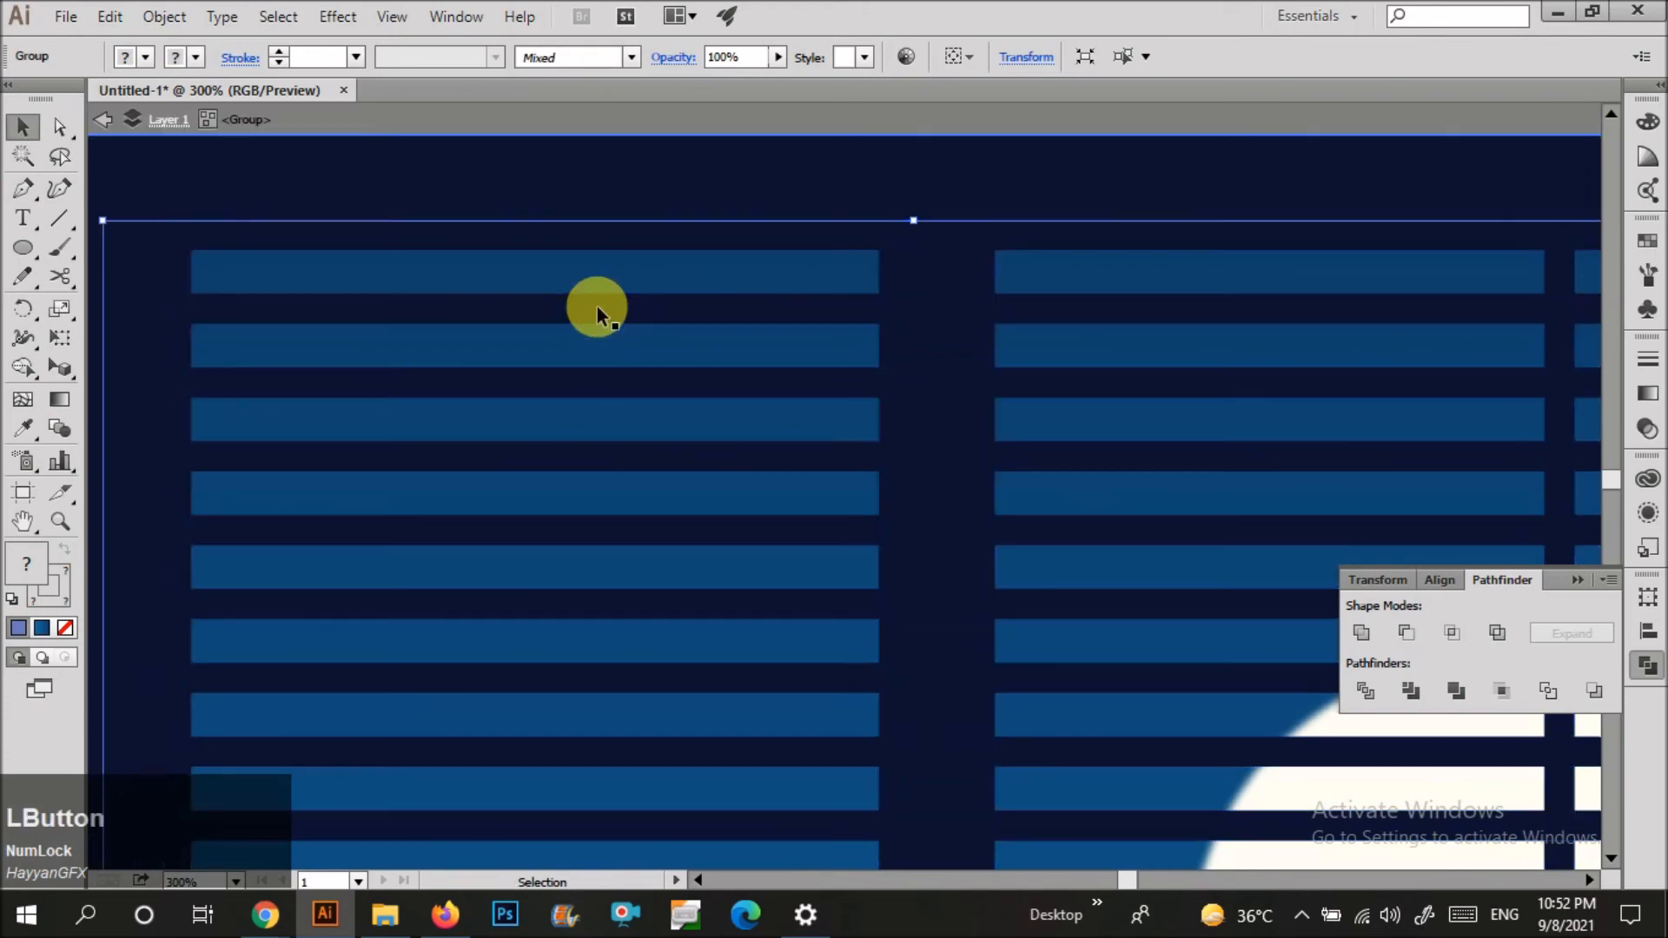
{"action": "left_click", "coordinate": [596, 308]}
{"action": "left_click", "coordinate": [619, 382], "text": "shift"}
{"action": "left_click", "coordinate": [664, 460], "text": "shift"}
{"action": "left_click", "coordinate": [693, 531], "text": "shift"}
{"action": "left_click", "coordinate": [717, 601], "text": "shift"}
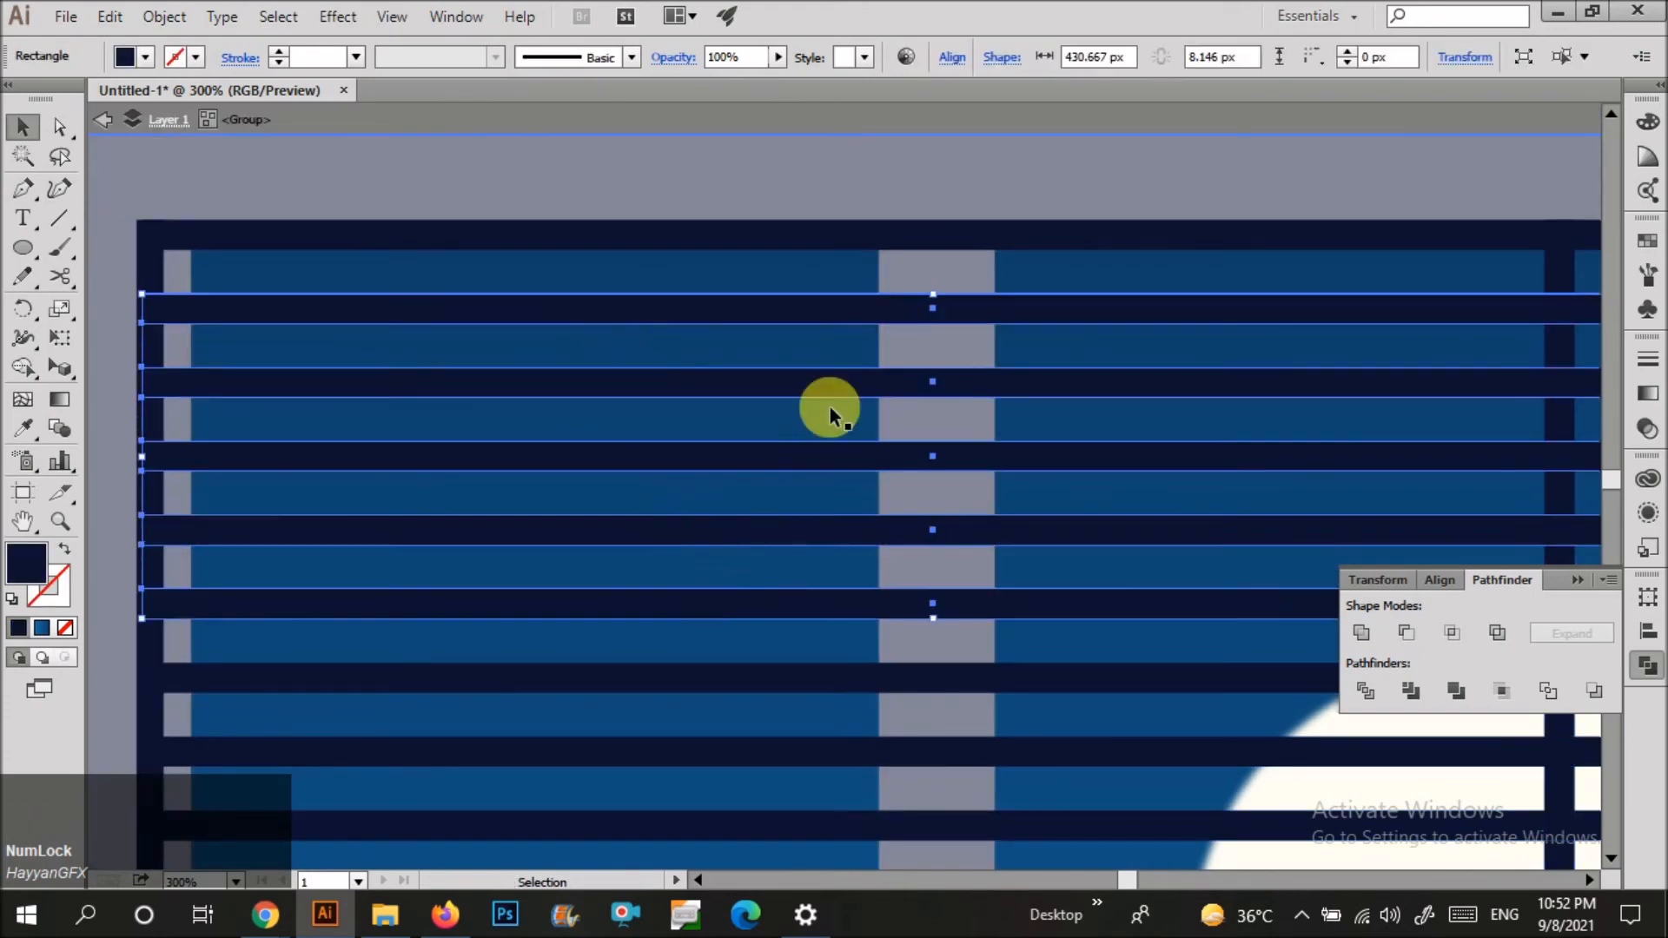
{"action": "left_click_drag", "start_coordinate": [1232, 316], "coordinate": [1226, 307]}
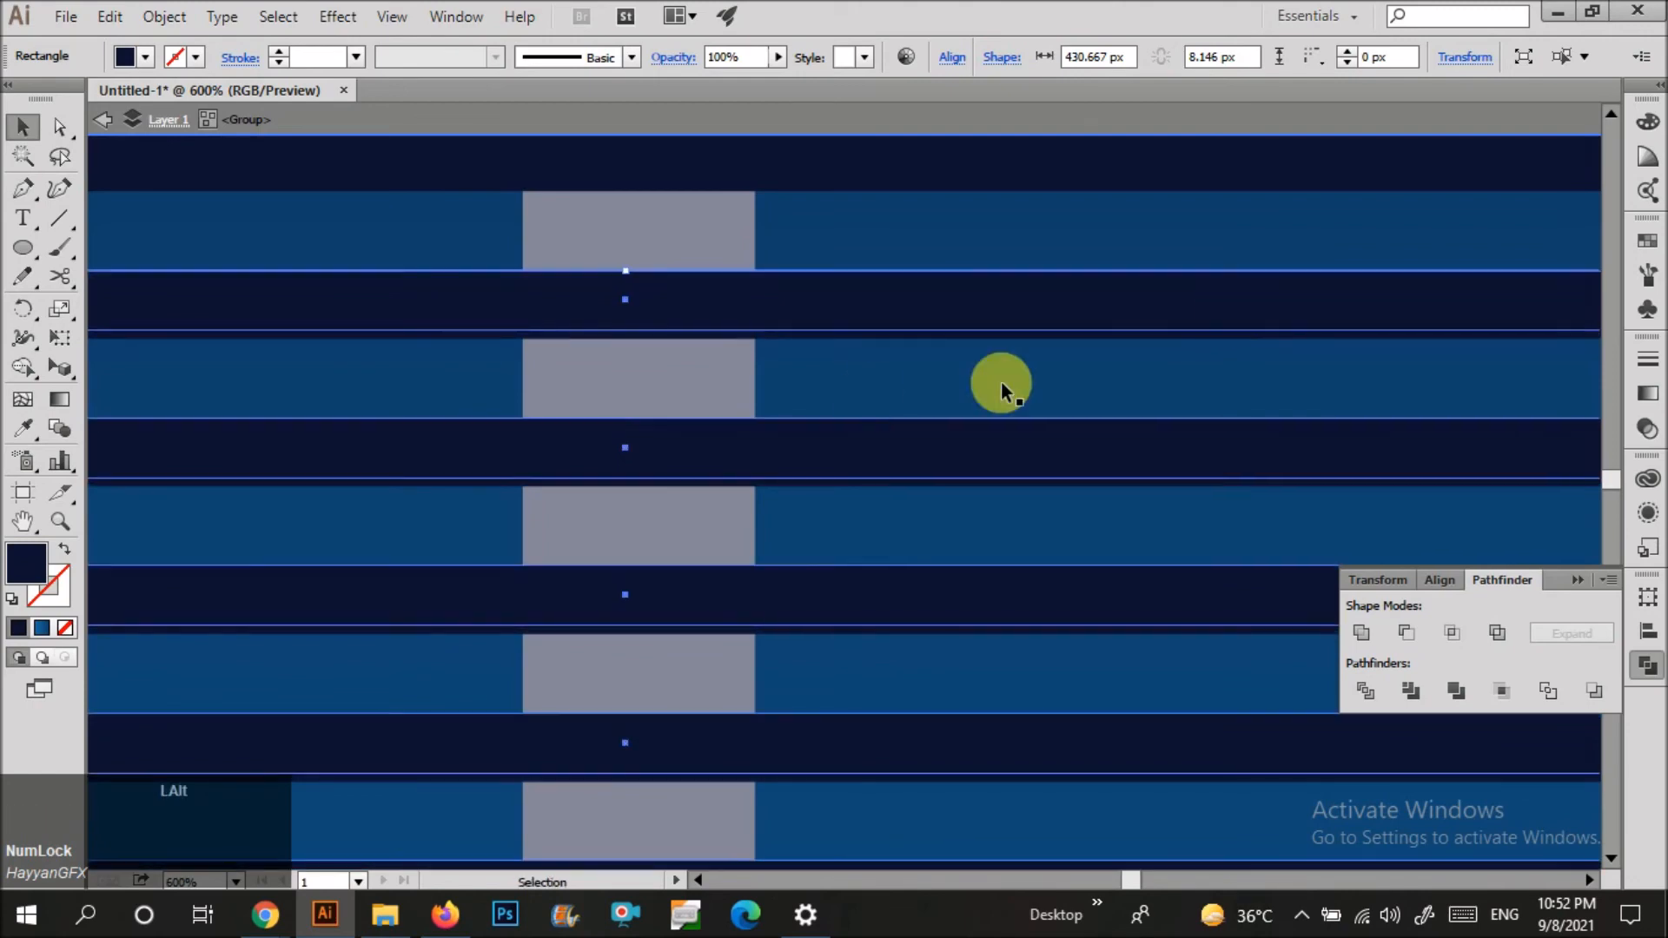
{"action": "scroll", "coordinate": [793, 458], "scroll_direction": "down", "scroll_amount": 1}
{"action": "left_click", "coordinate": [818, 552], "text": "shift"}
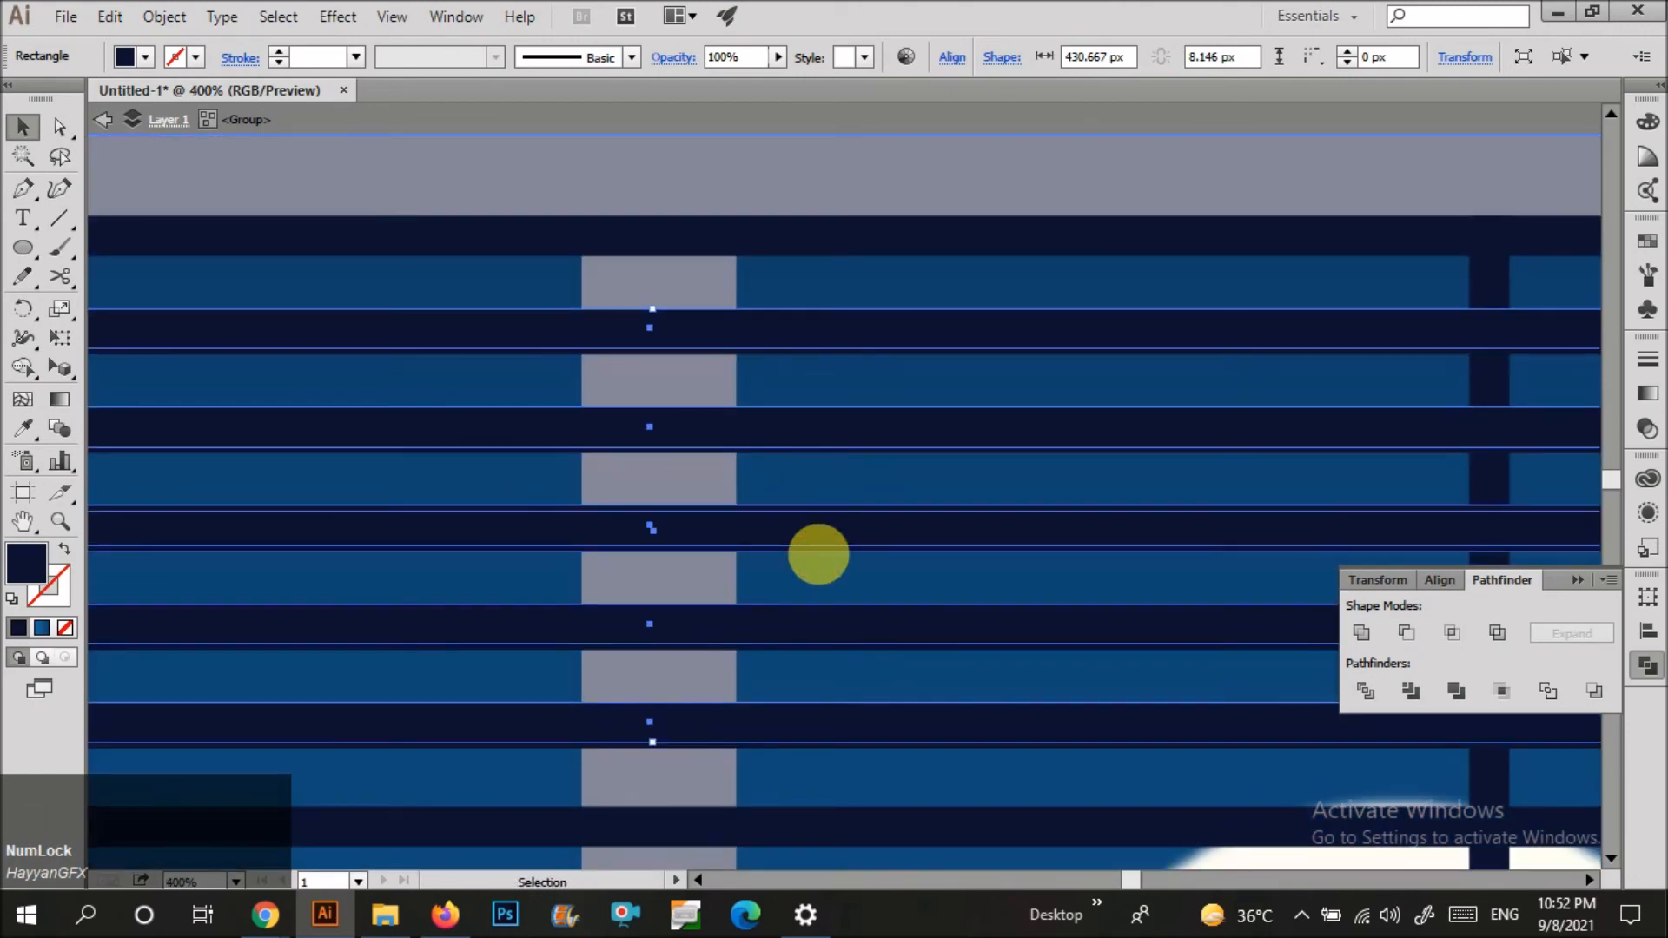
{"action": "key", "text": "ctrl+z"}
Duplicate the five upper slats straight up by a slight offset and add the original slats to the selection.
{"action": "key", "text": "ctrl+g"}
{"action": "left_click_drag", "start_coordinate": [846, 328], "coordinate": [846, 323]}
{"action": "key", "text": "shift+m"}
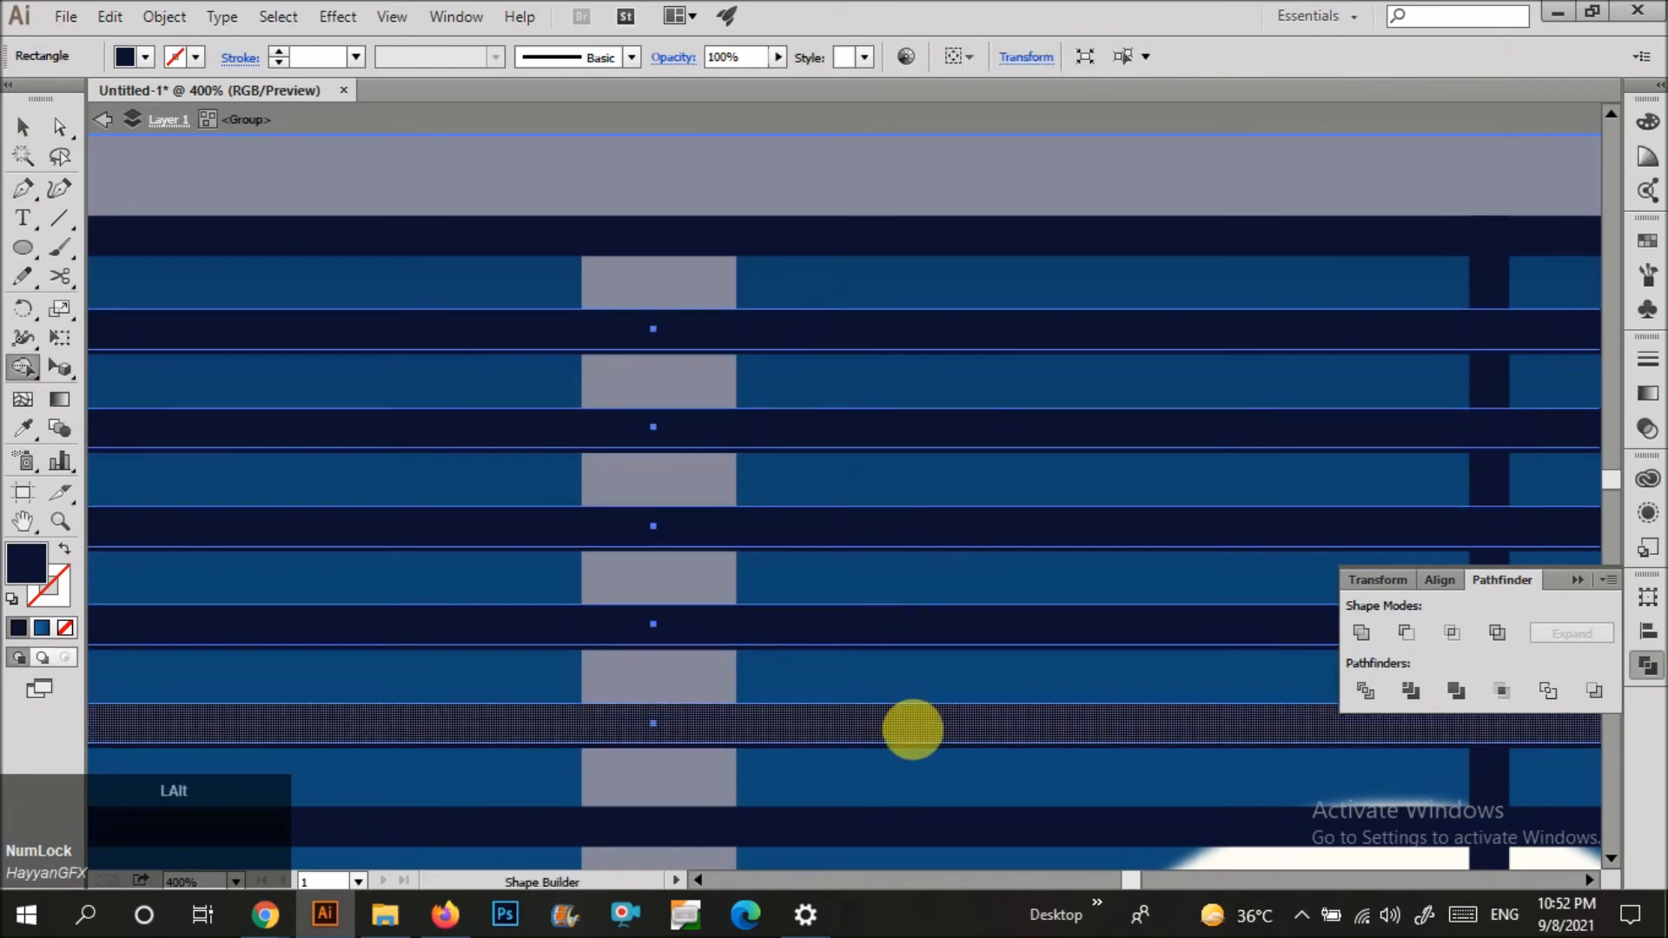
{"action": "scroll", "coordinate": [912, 730], "scroll_direction": "up", "scroll_amount": 3}
{"action": "left_click", "coordinate": [914, 731]}
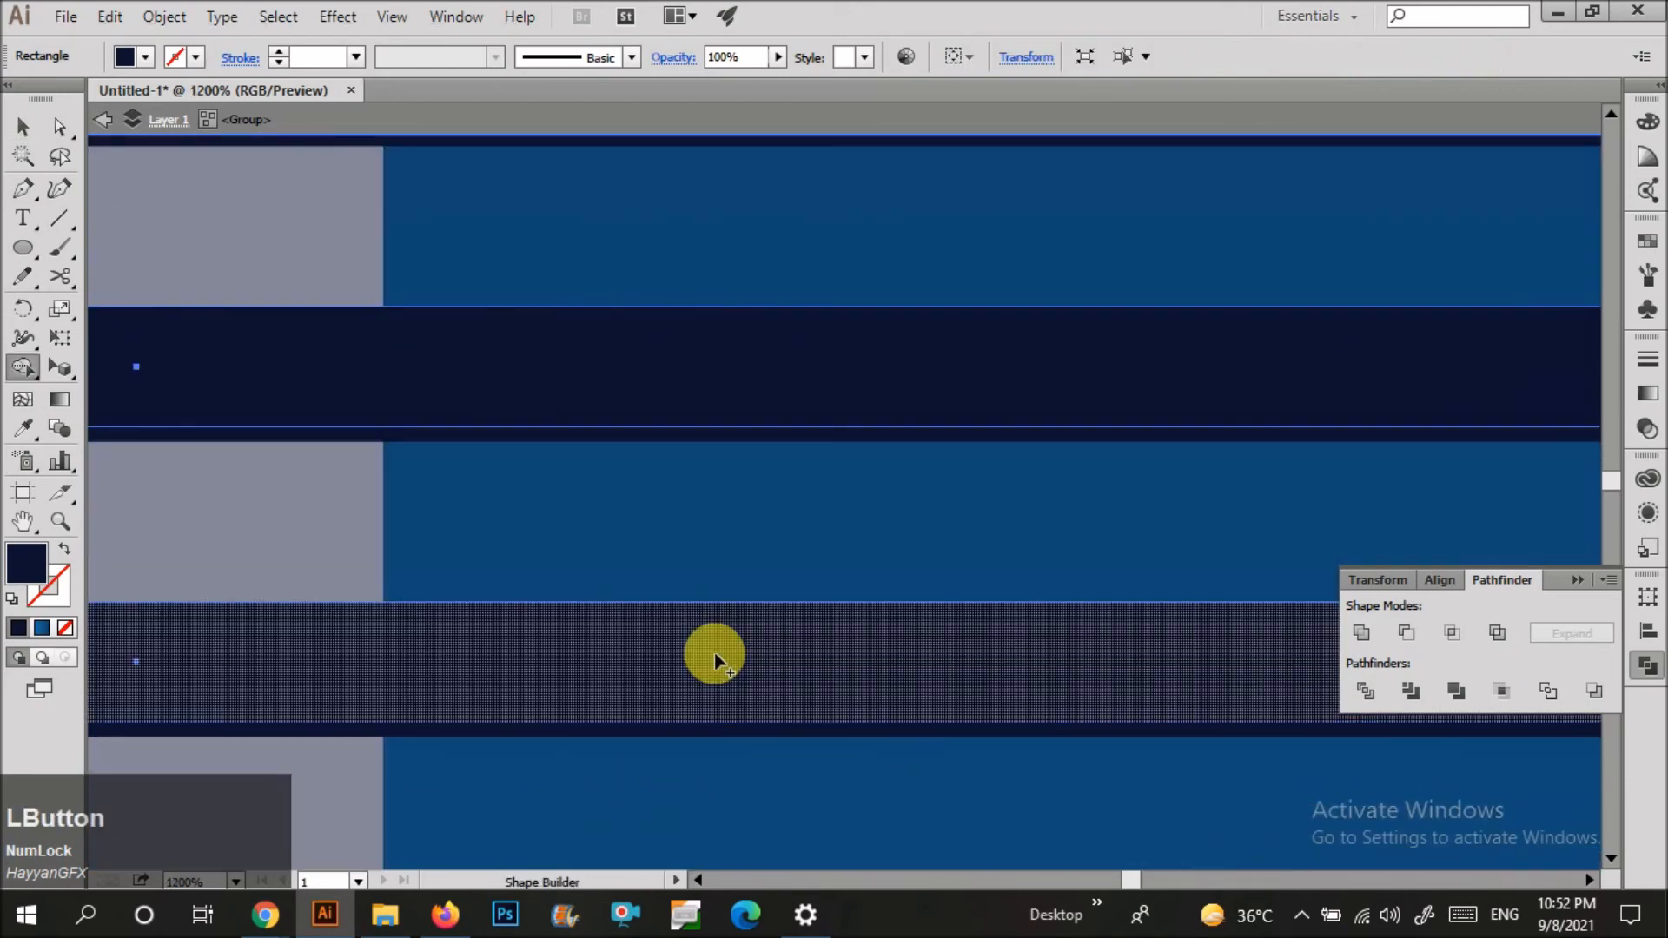
{"action": "key", "text": "v"}
{"action": "left_click", "coordinate": [794, 728], "text": "shift"}
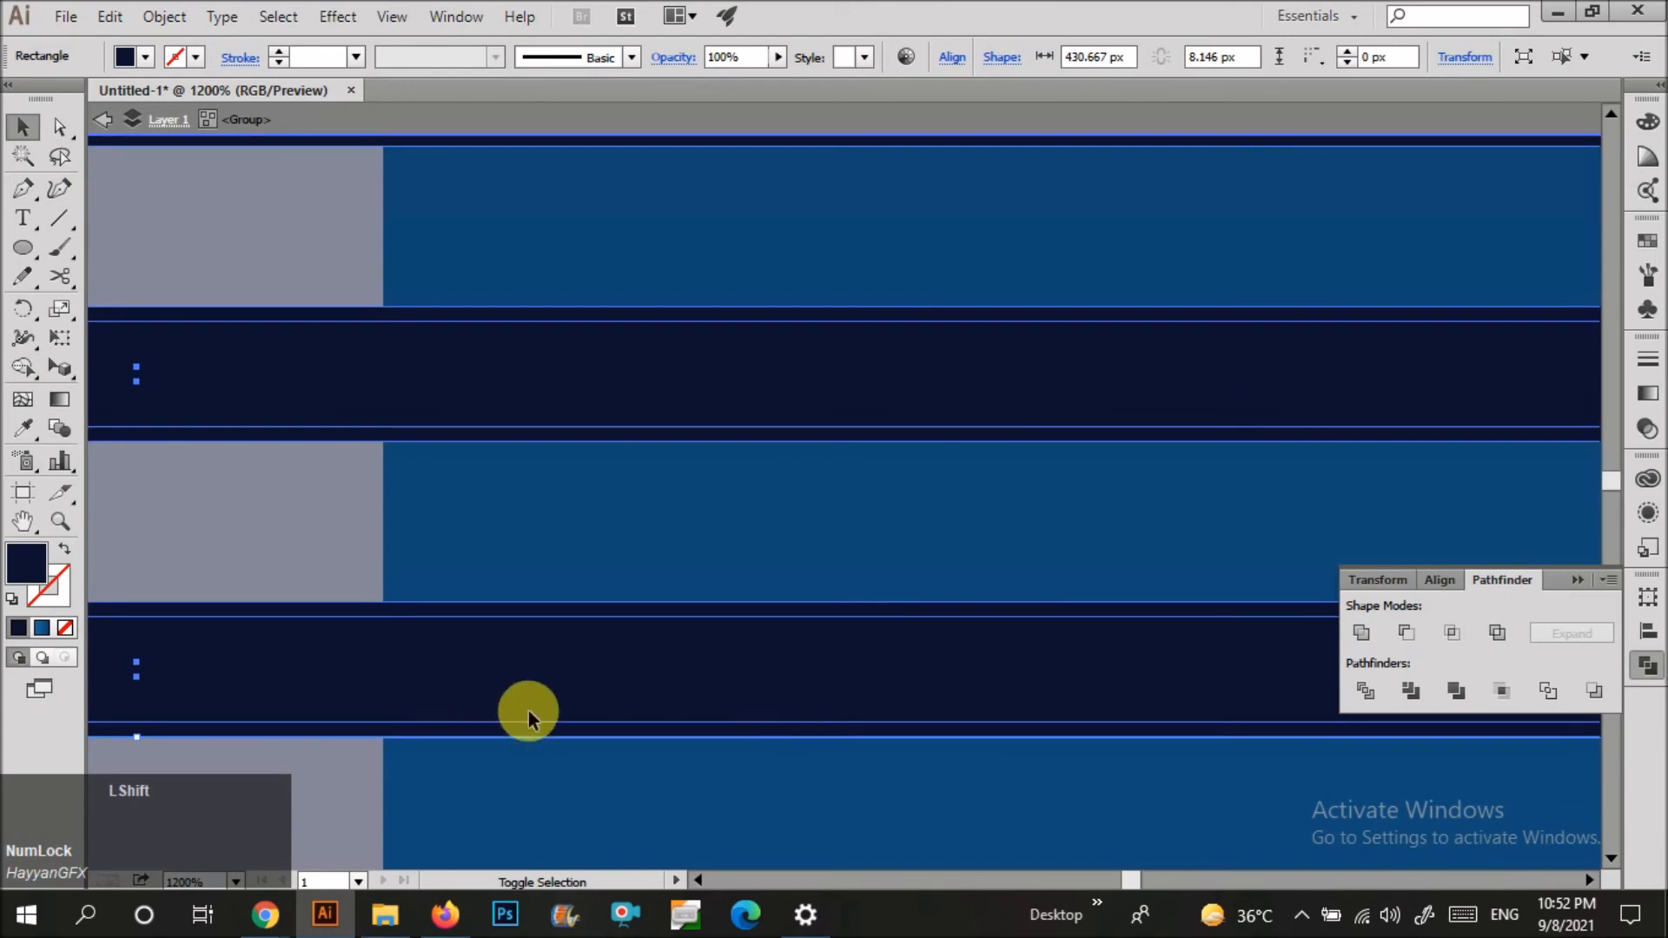
Use Shape Builder to delete the thin slivers protruding above the five upper slats.
{"action": "key", "text": "shift+m"}
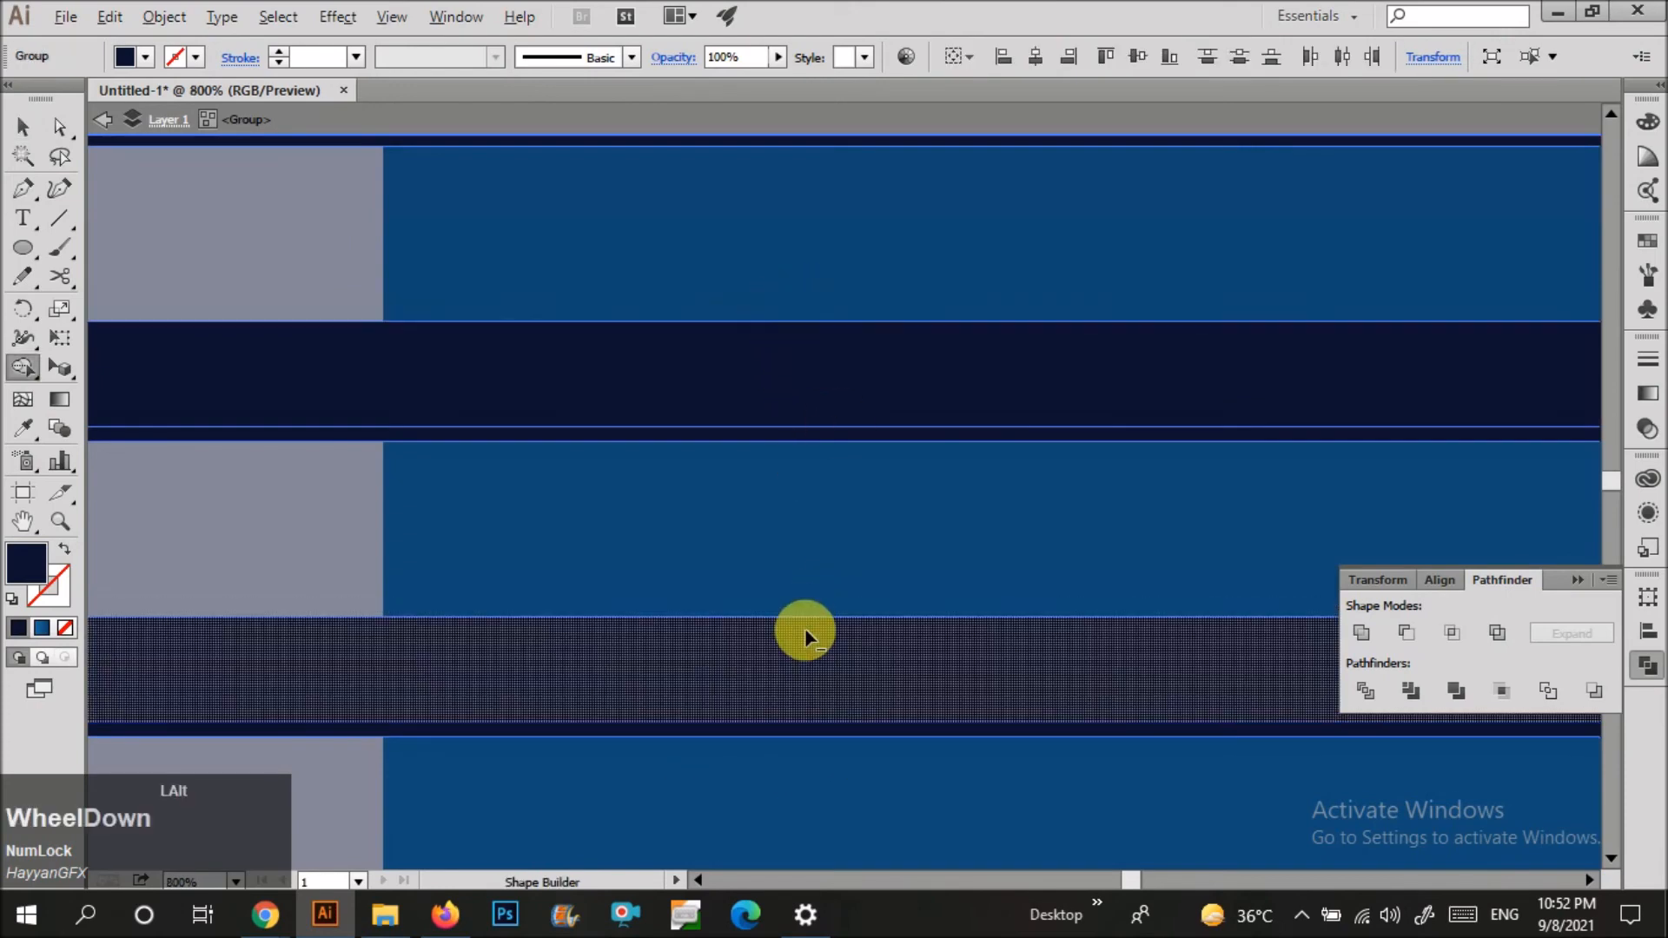
{"action": "scroll", "coordinate": [804, 633], "scroll_direction": "up", "scroll_amount": 3}
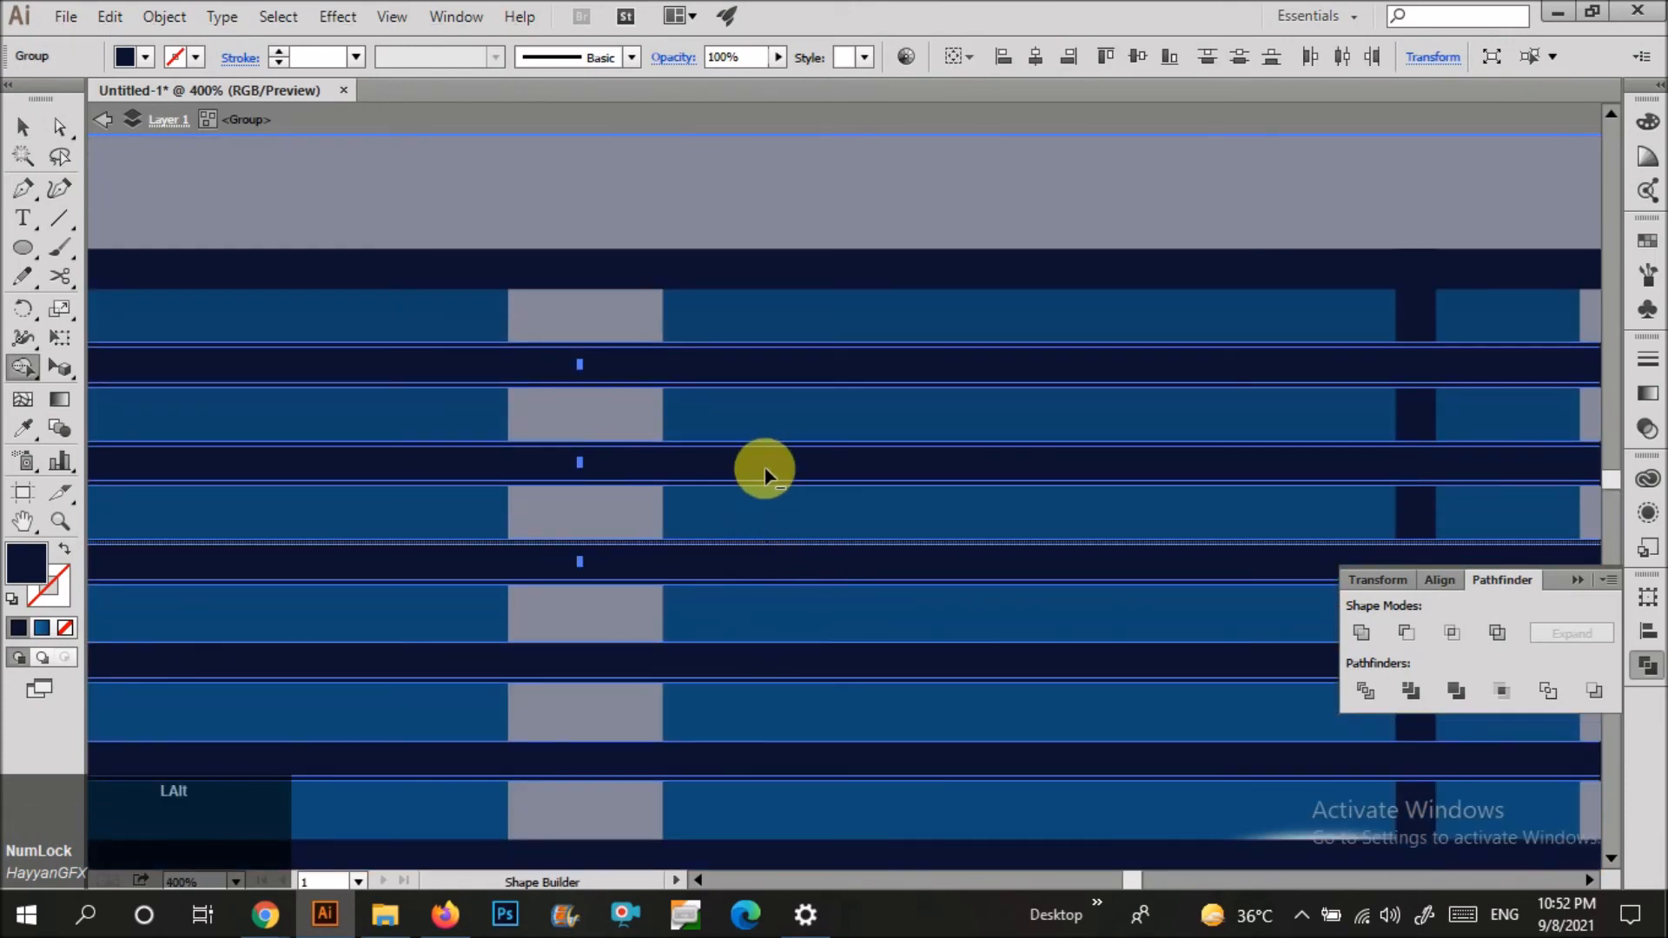
{"action": "left_click", "coordinate": [763, 346], "text": "alt"}
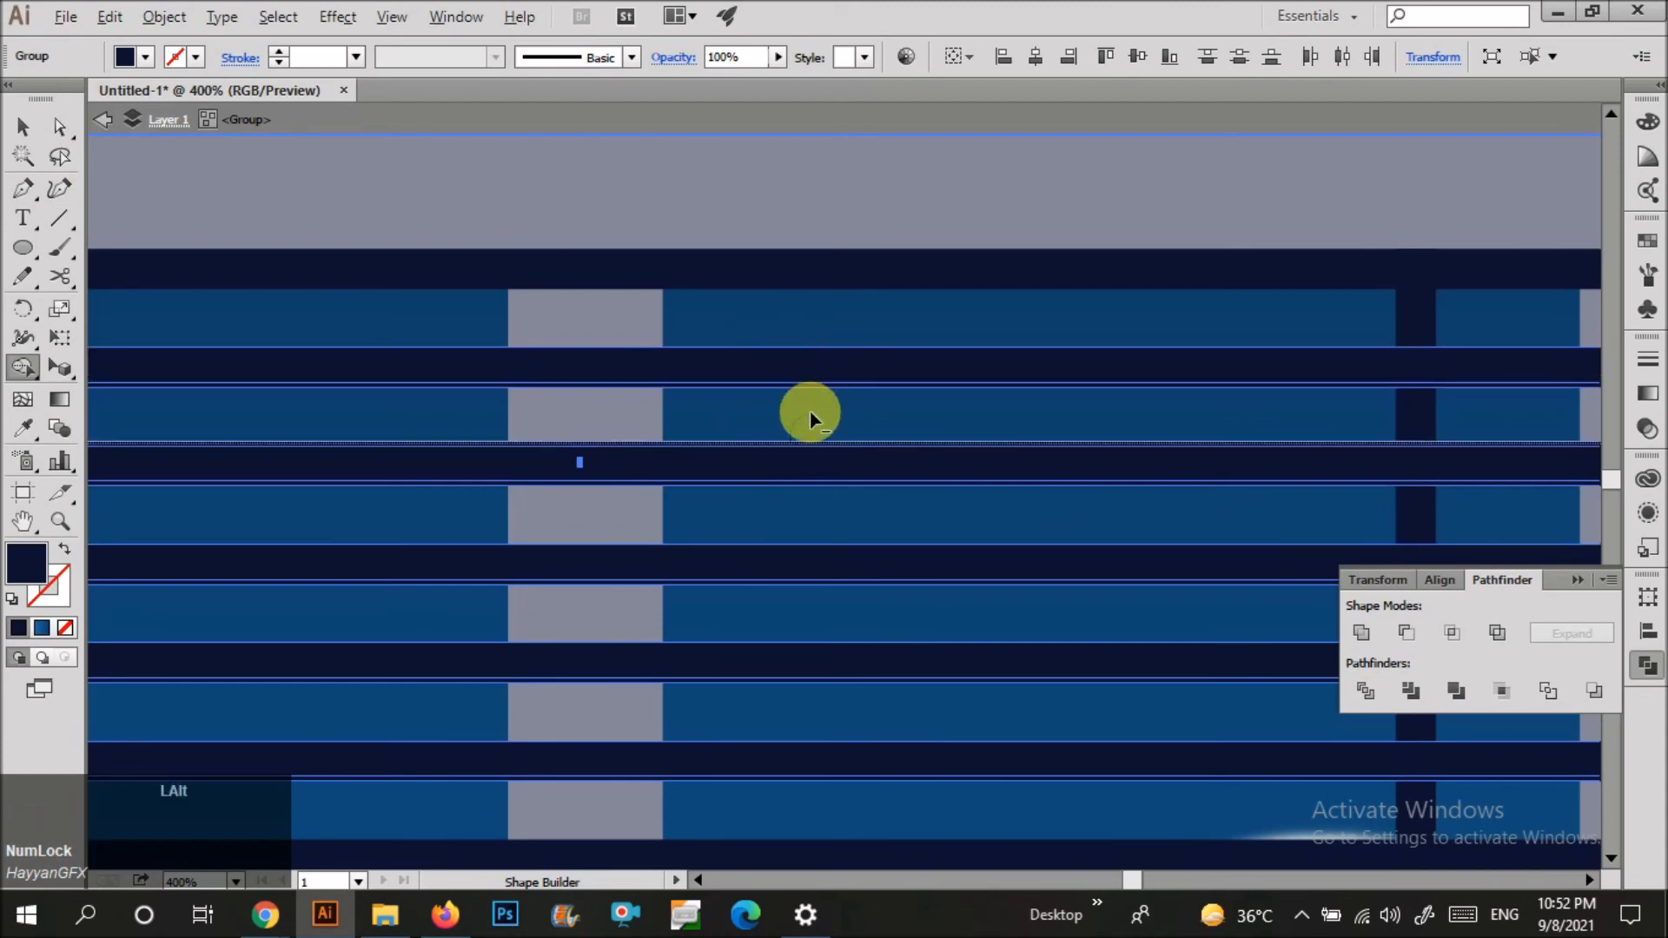
{"action": "left_click", "coordinate": [806, 441], "text": "alt"}
{"action": "key", "text": "v"}
Recolor the thin strips along the five slats' lower edges with a blue gradient sampled from the skyline.
{"action": "scroll", "coordinate": [1025, 573], "scroll_direction": "down", "scroll_amount": 2}
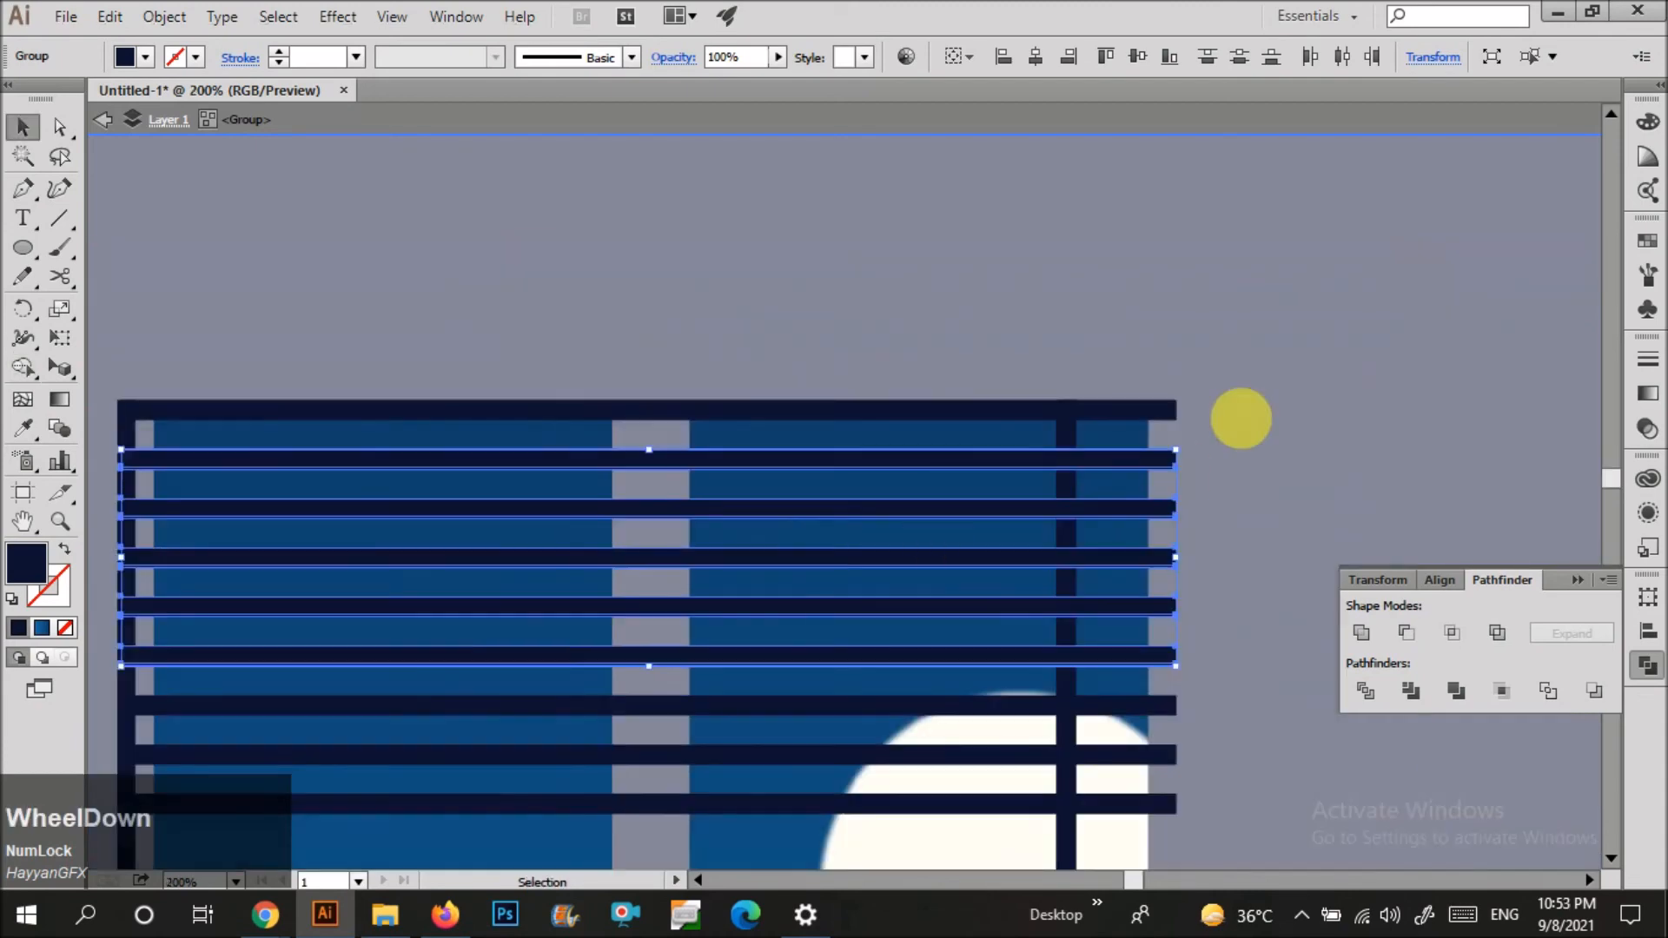
{"action": "left_click", "coordinate": [1181, 469]}
{"action": "scroll", "coordinate": [681, 675], "scroll_direction": "up", "scroll_amount": 3}
{"action": "left_click", "coordinate": [768, 638]}
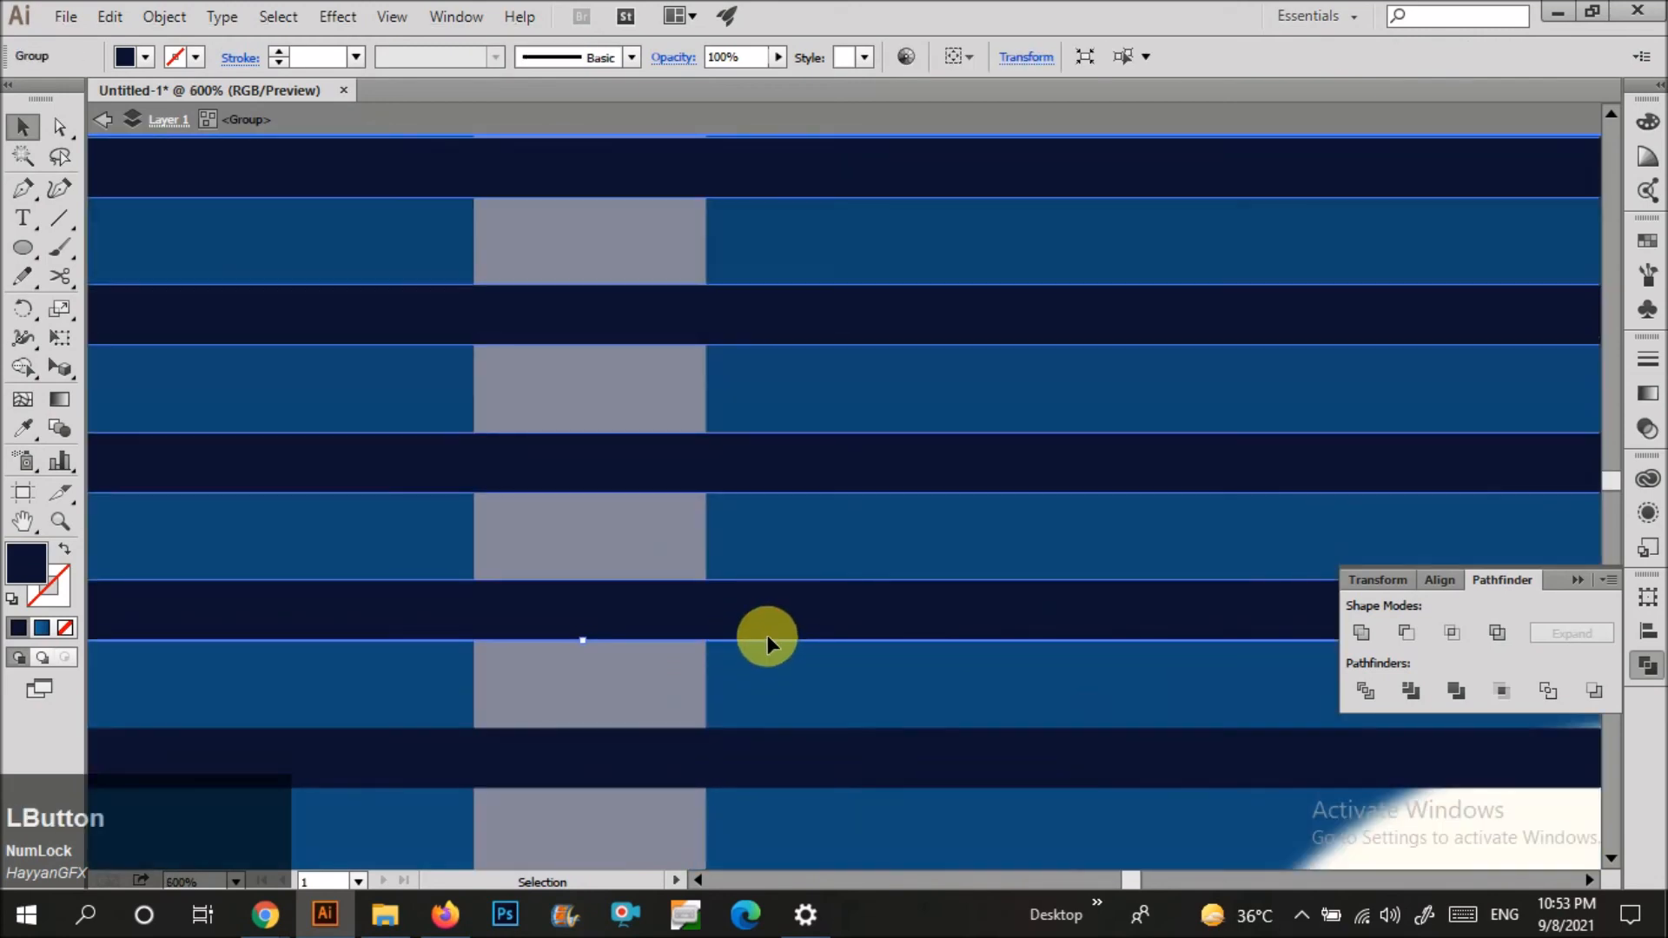
{"action": "scroll", "coordinate": [768, 639], "scroll_direction": "down", "scroll_amount": 6}
{"action": "key", "text": "i"}
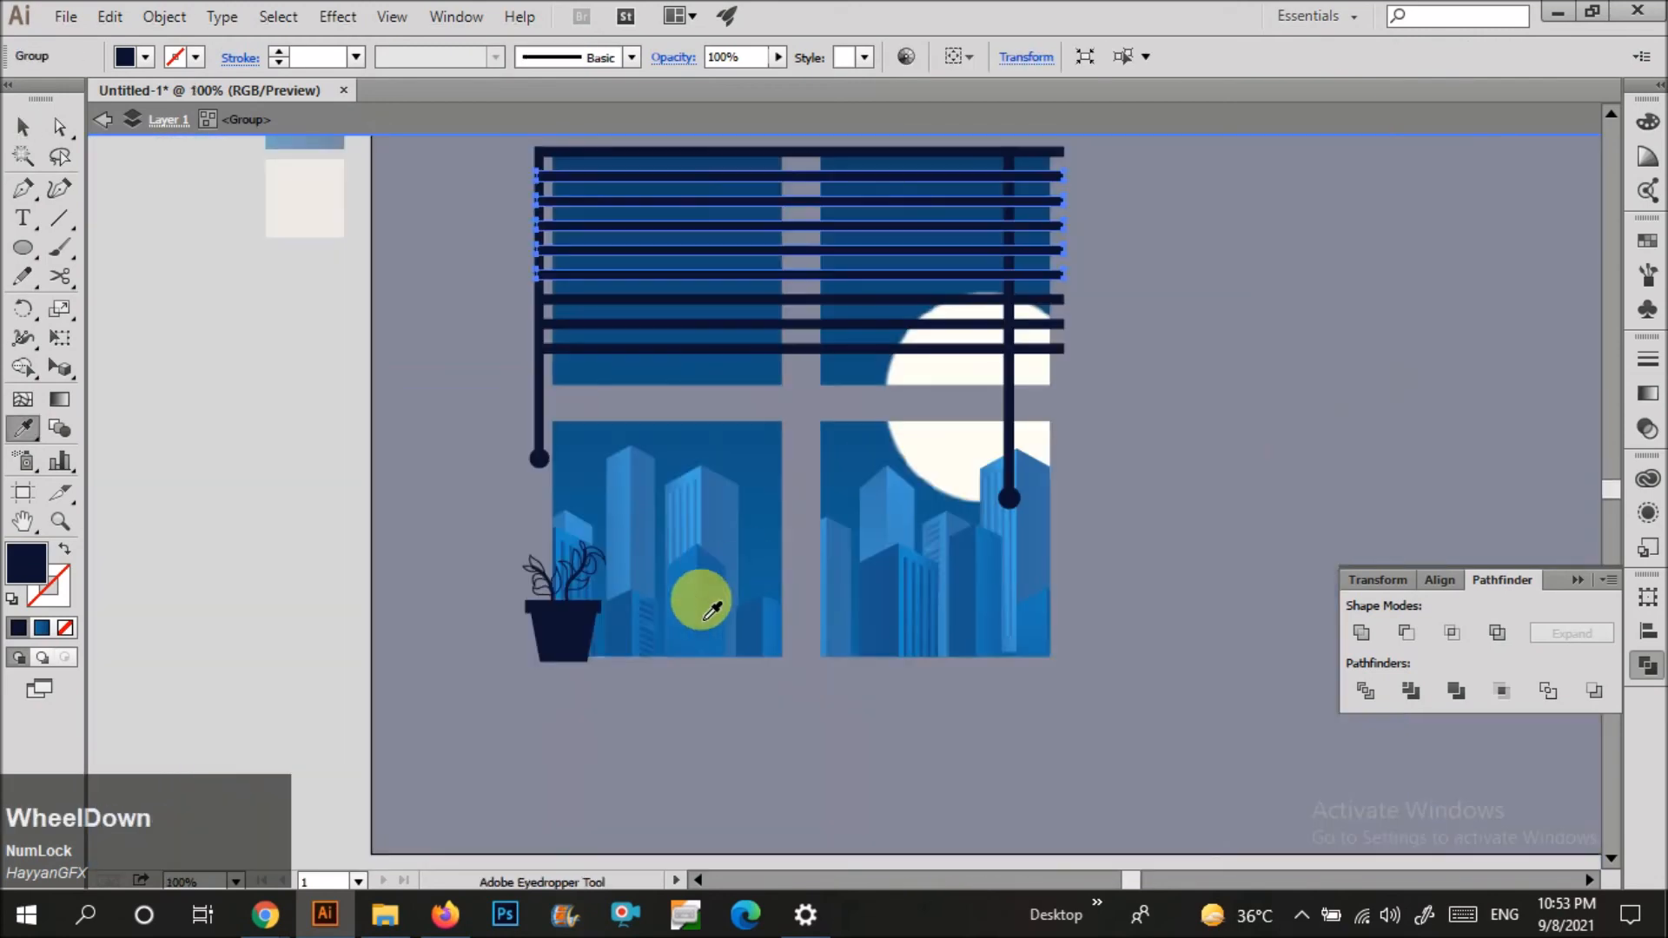
{"action": "scroll", "coordinate": [597, 636], "scroll_direction": "up", "scroll_amount": 3}
{"action": "left_click", "coordinate": [670, 443]}
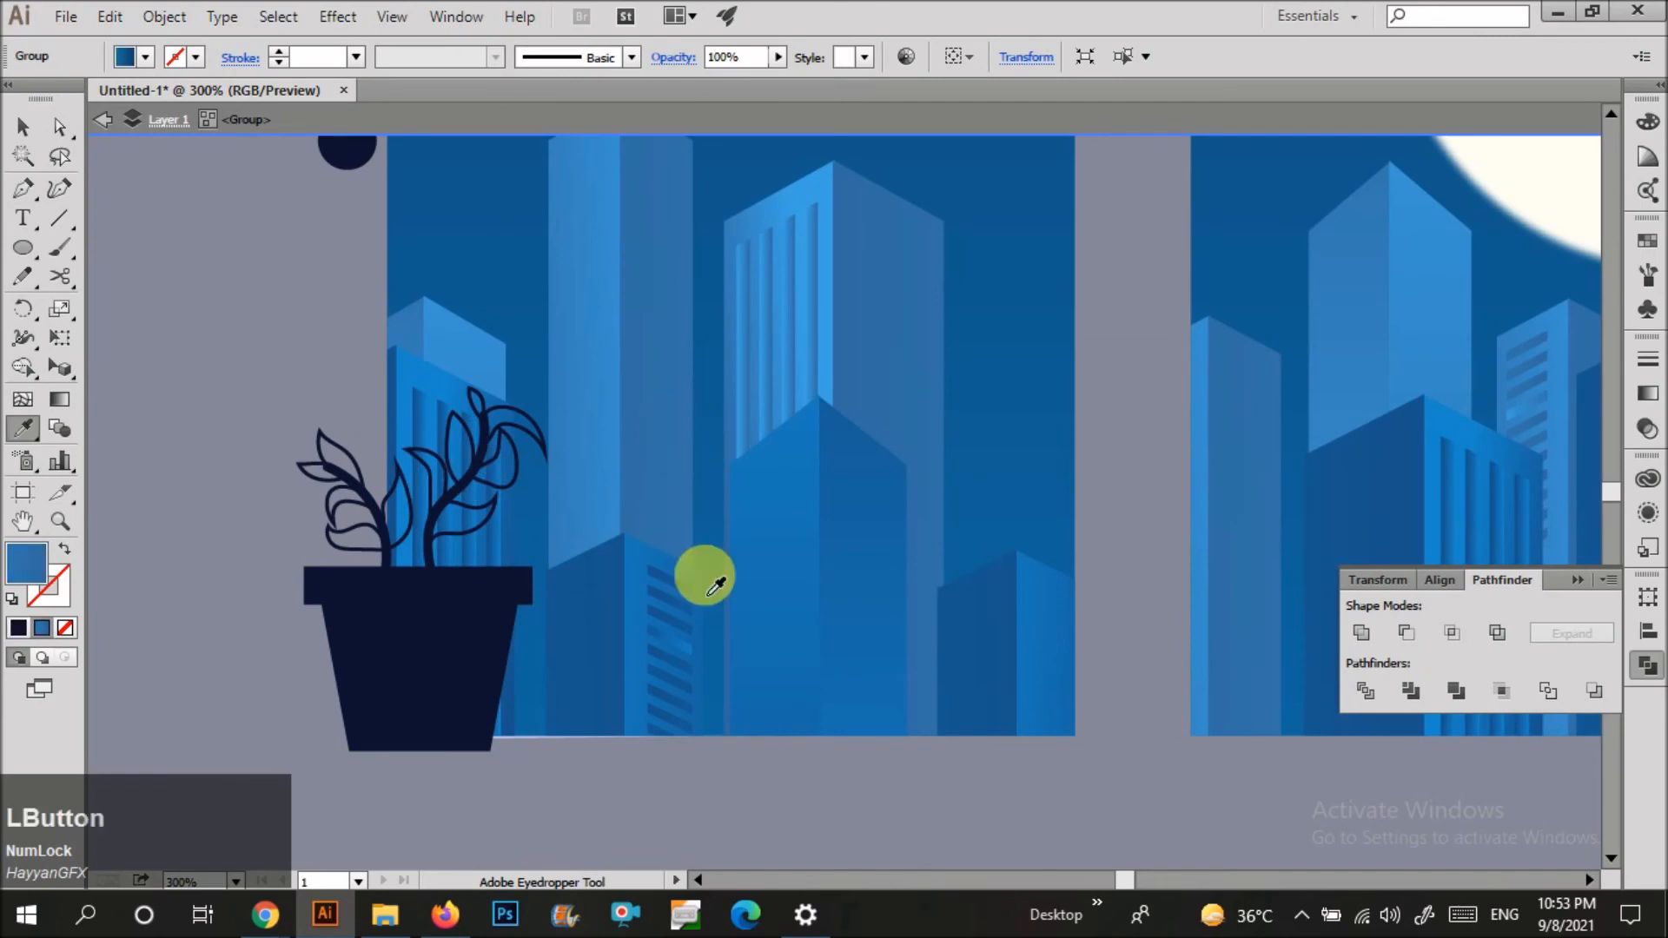
{"action": "key", "text": "v"}
{"action": "scroll", "coordinate": [855, 540], "scroll_direction": "down", "scroll_amount": 4}
{"action": "left_click", "coordinate": [786, 335]}
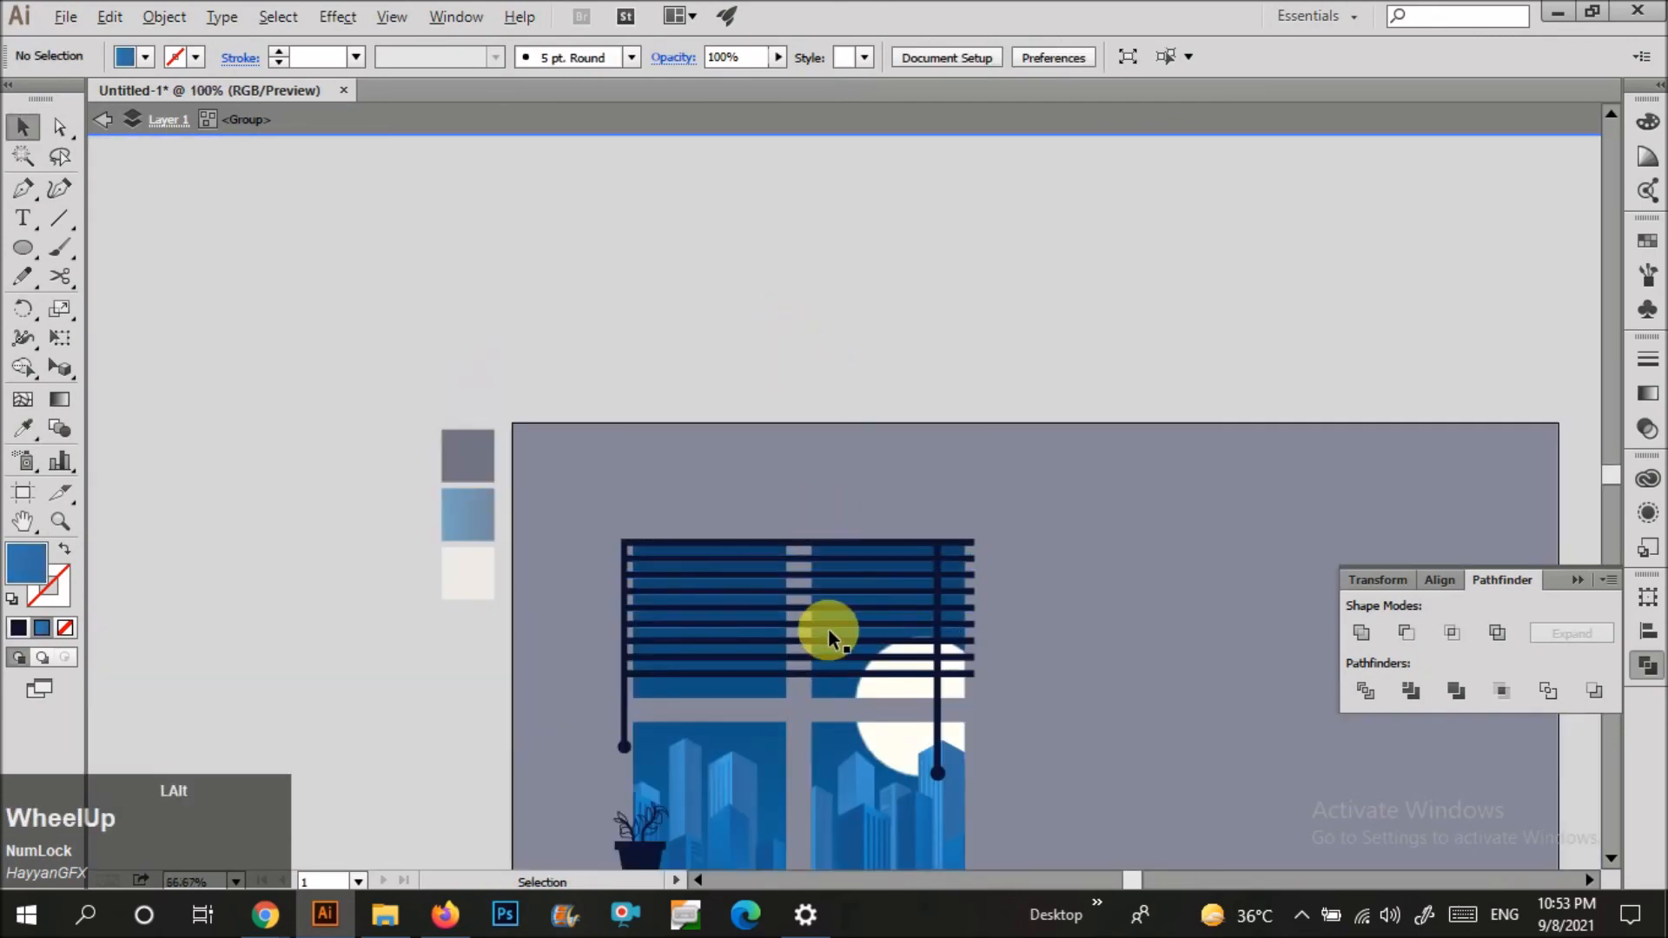
Leave the blinds' group and review the blue edge highlights on the upper slats.
{"action": "scroll", "coordinate": [827, 628], "scroll_direction": "up", "scroll_amount": 3}
{"action": "left_click", "coordinate": [832, 624]}
{"action": "left_click", "coordinate": [678, 618]}
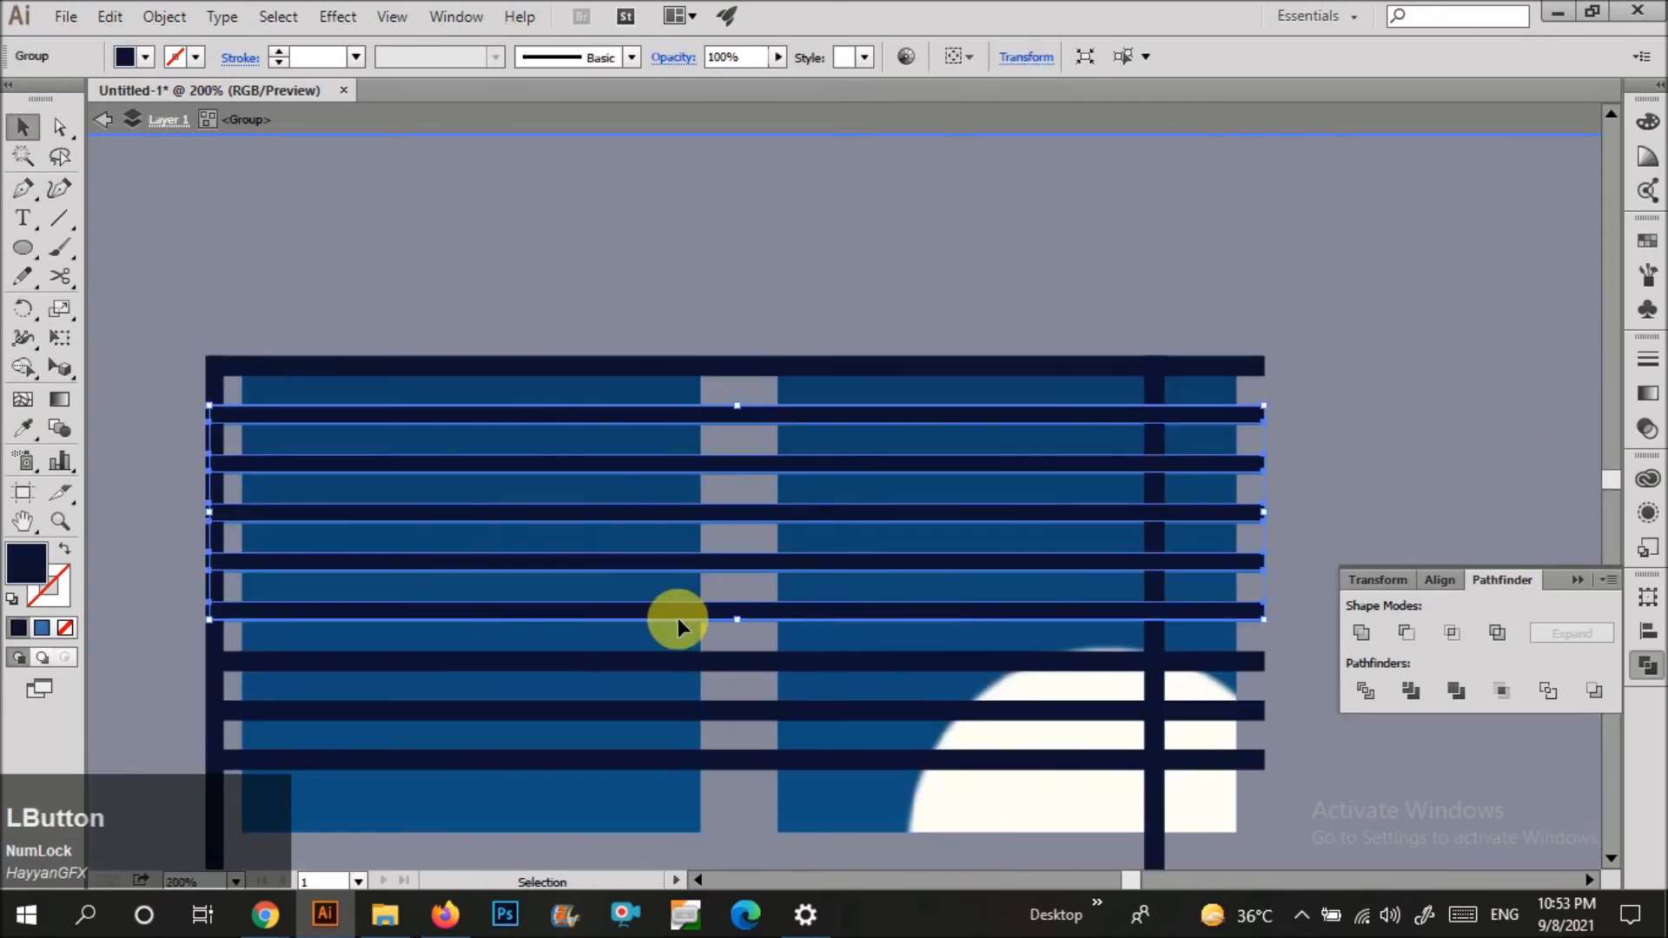
{"action": "double_click", "coordinate": [574, 266]}
{"action": "scroll", "coordinate": [665, 278], "scroll_direction": "down", "scroll_amount": 1}
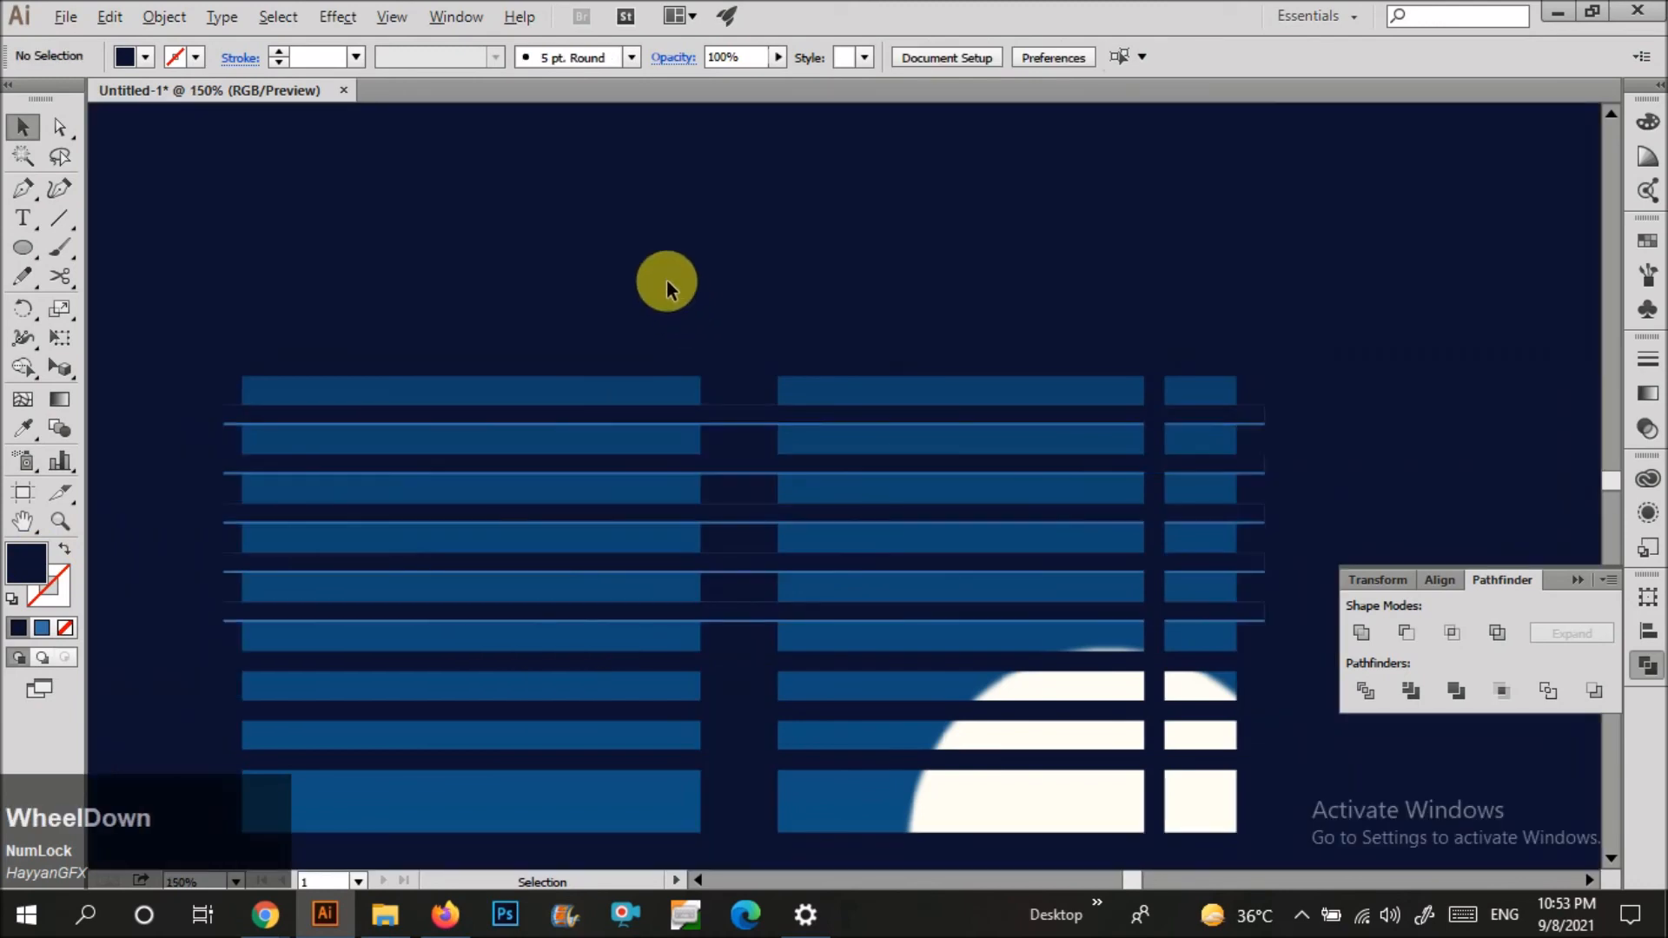
{"action": "scroll", "coordinate": [618, 578], "scroll_direction": "up", "scroll_amount": 1}
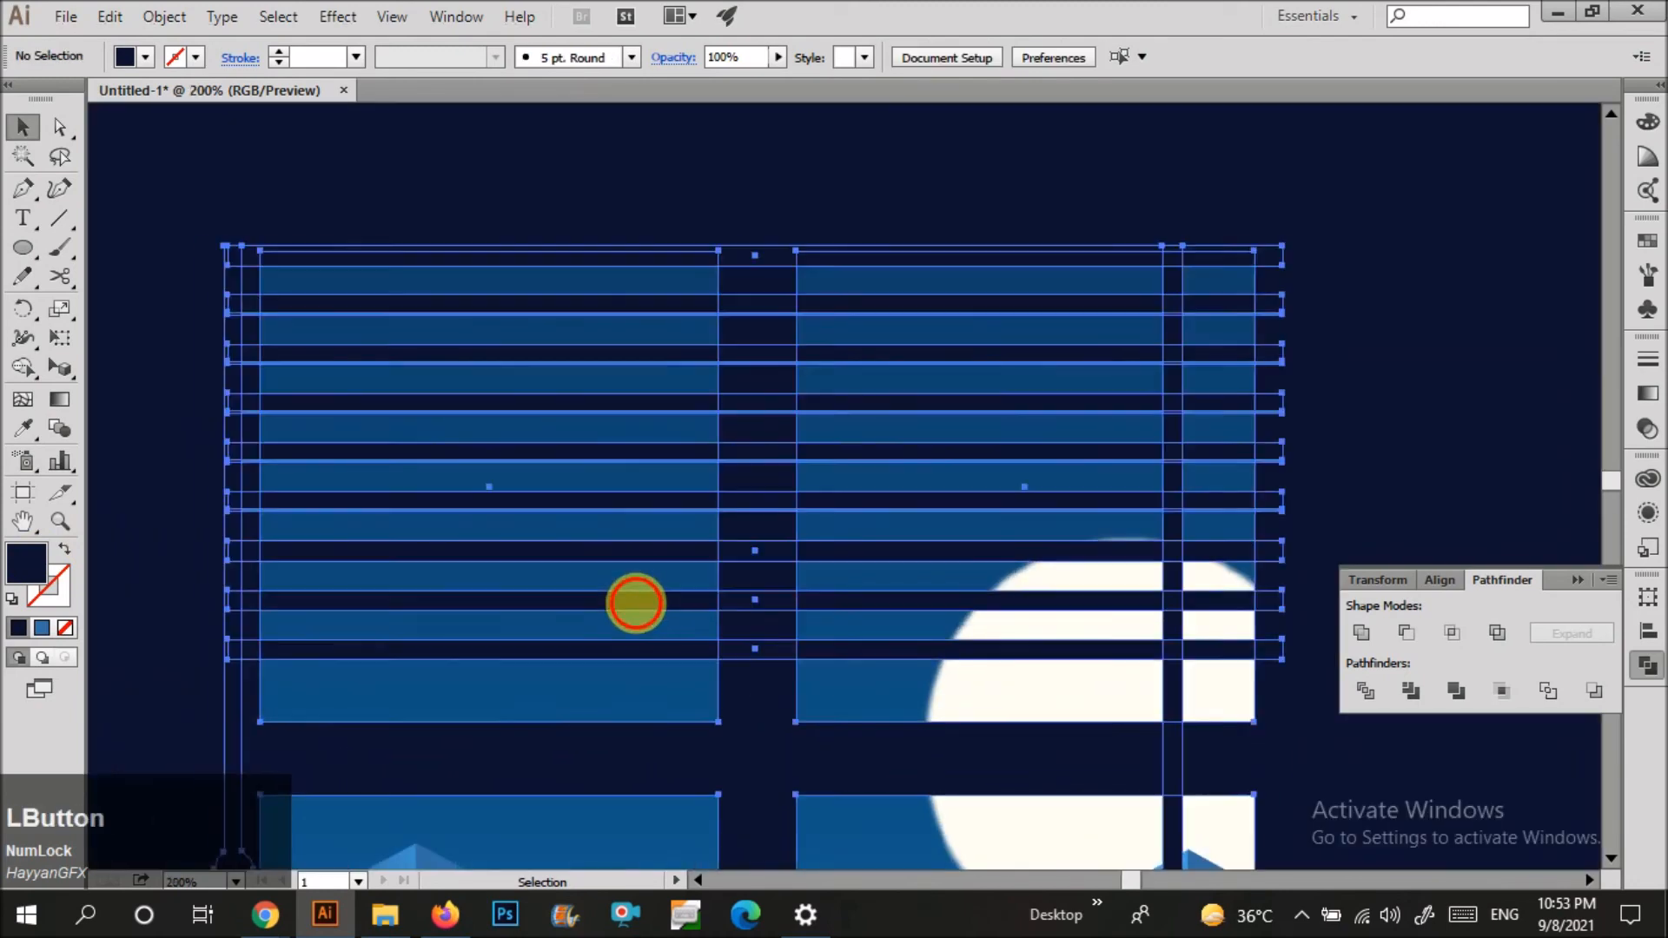
Enter the blinds' group again and duplicate the two lowest slats with a slight downward offset.
{"action": "double_click", "coordinate": [634, 605]}
{"action": "left_click", "coordinate": [684, 650], "text": "shift"}
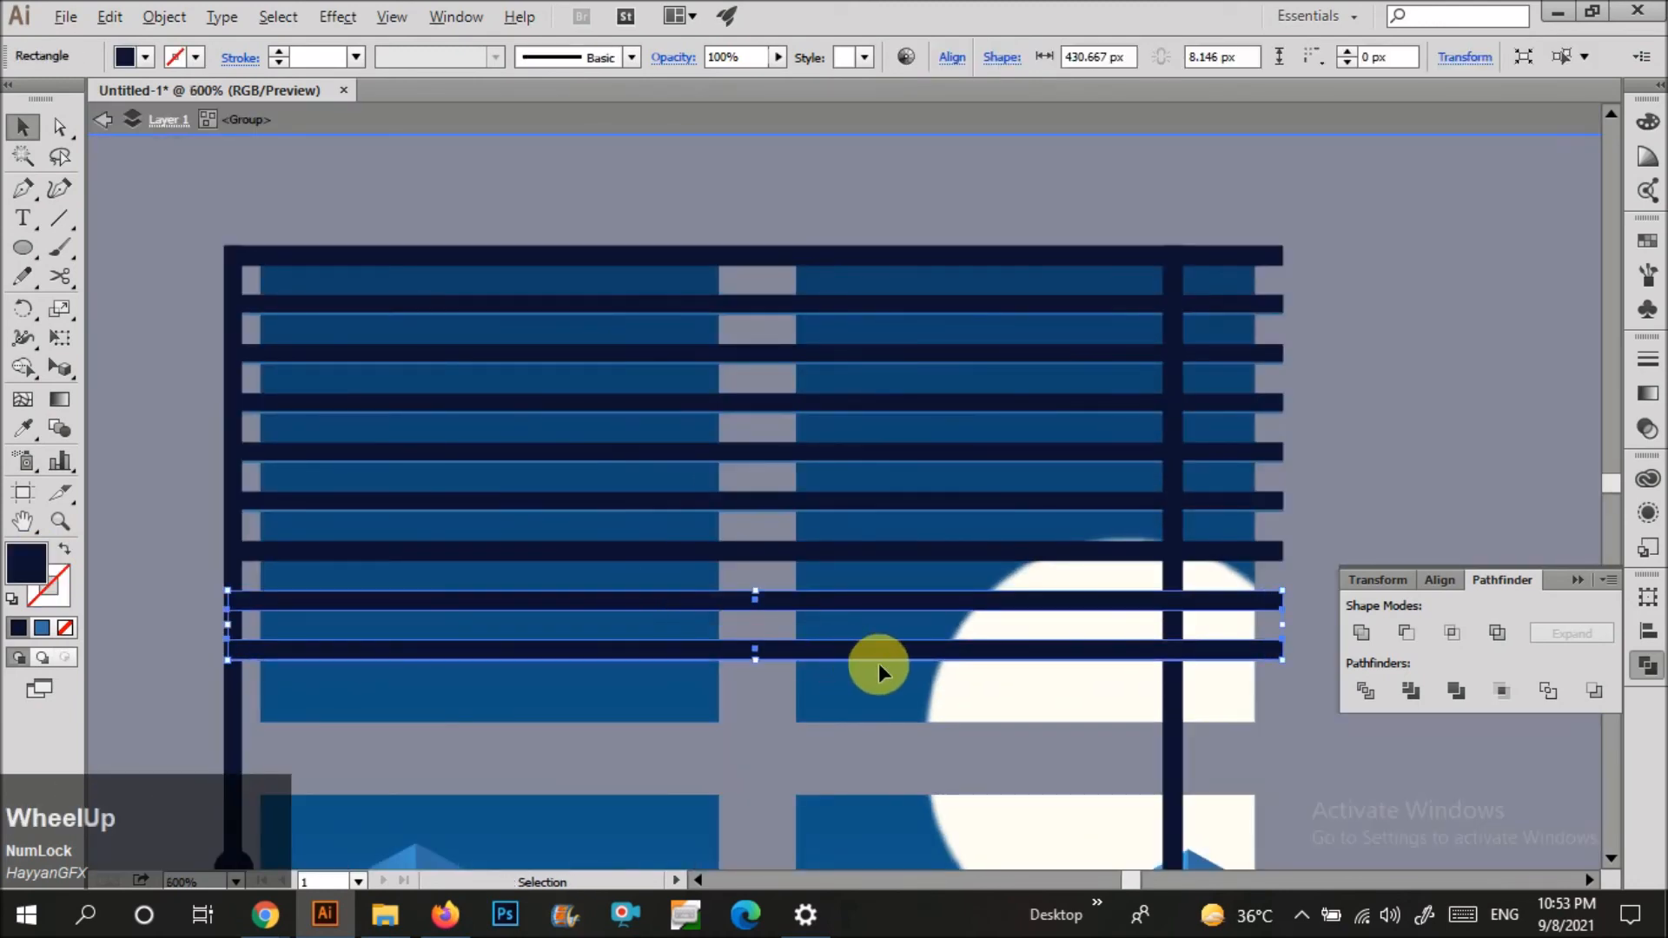
{"action": "scroll", "coordinate": [878, 664], "scroll_direction": "up", "scroll_amount": 3}
{"action": "left_click_drag", "start_coordinate": [952, 648], "coordinate": [945, 656]}
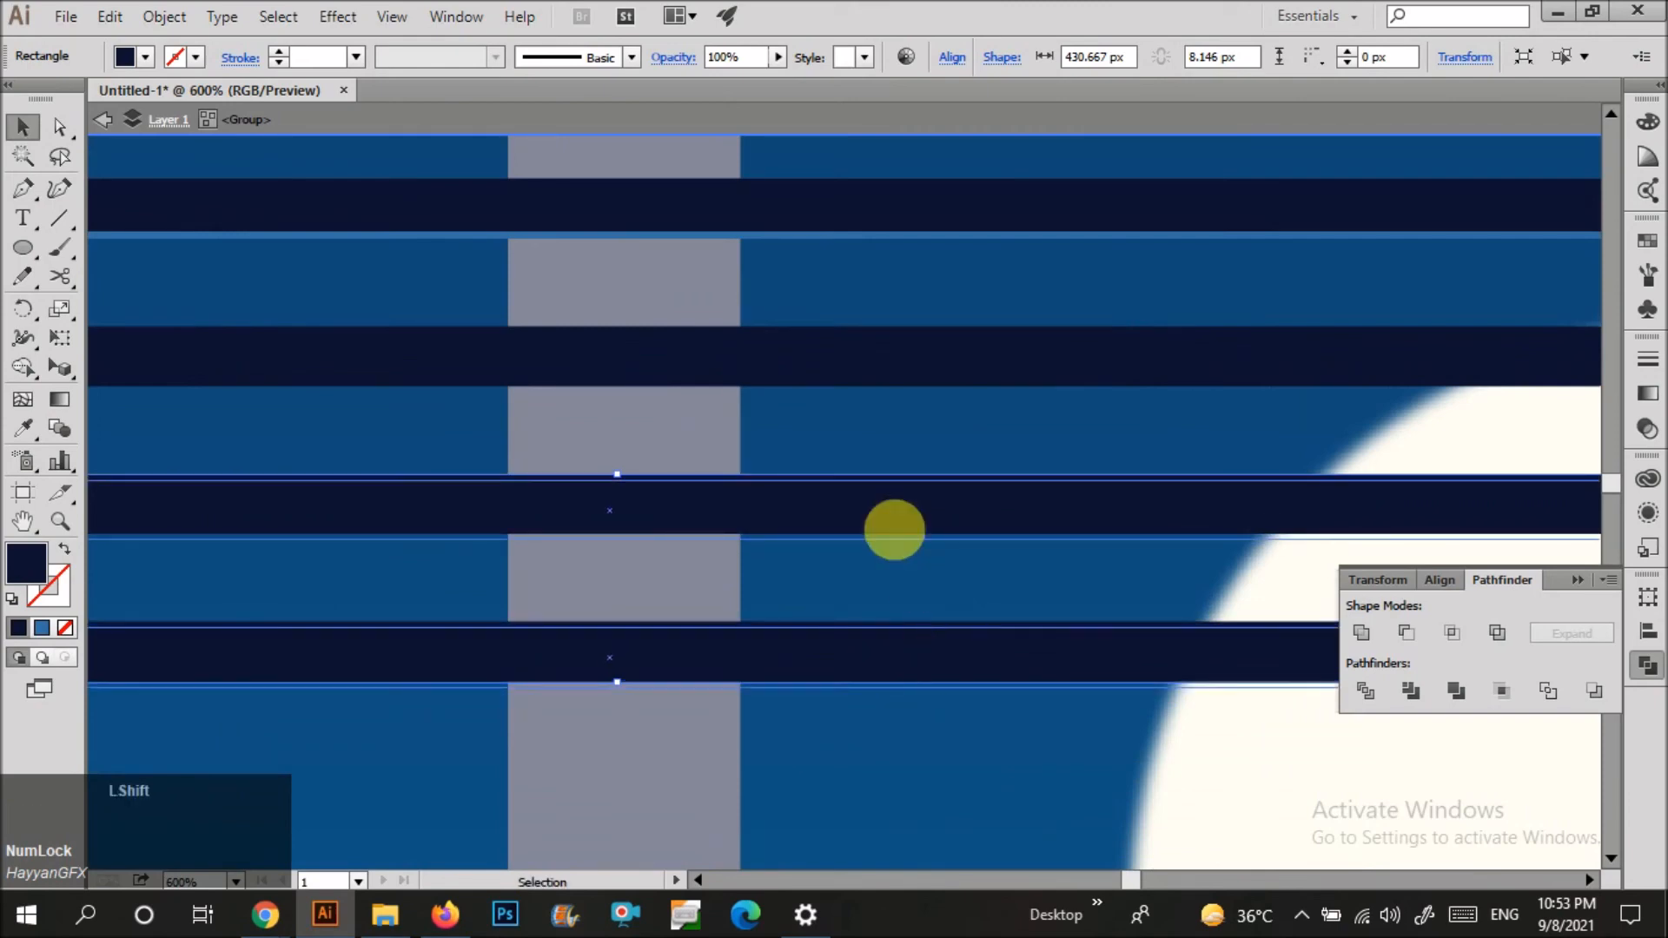
Use Shape Builder to delete the thin sliver below the lowest slat.
{"action": "key", "text": "shift+m"}
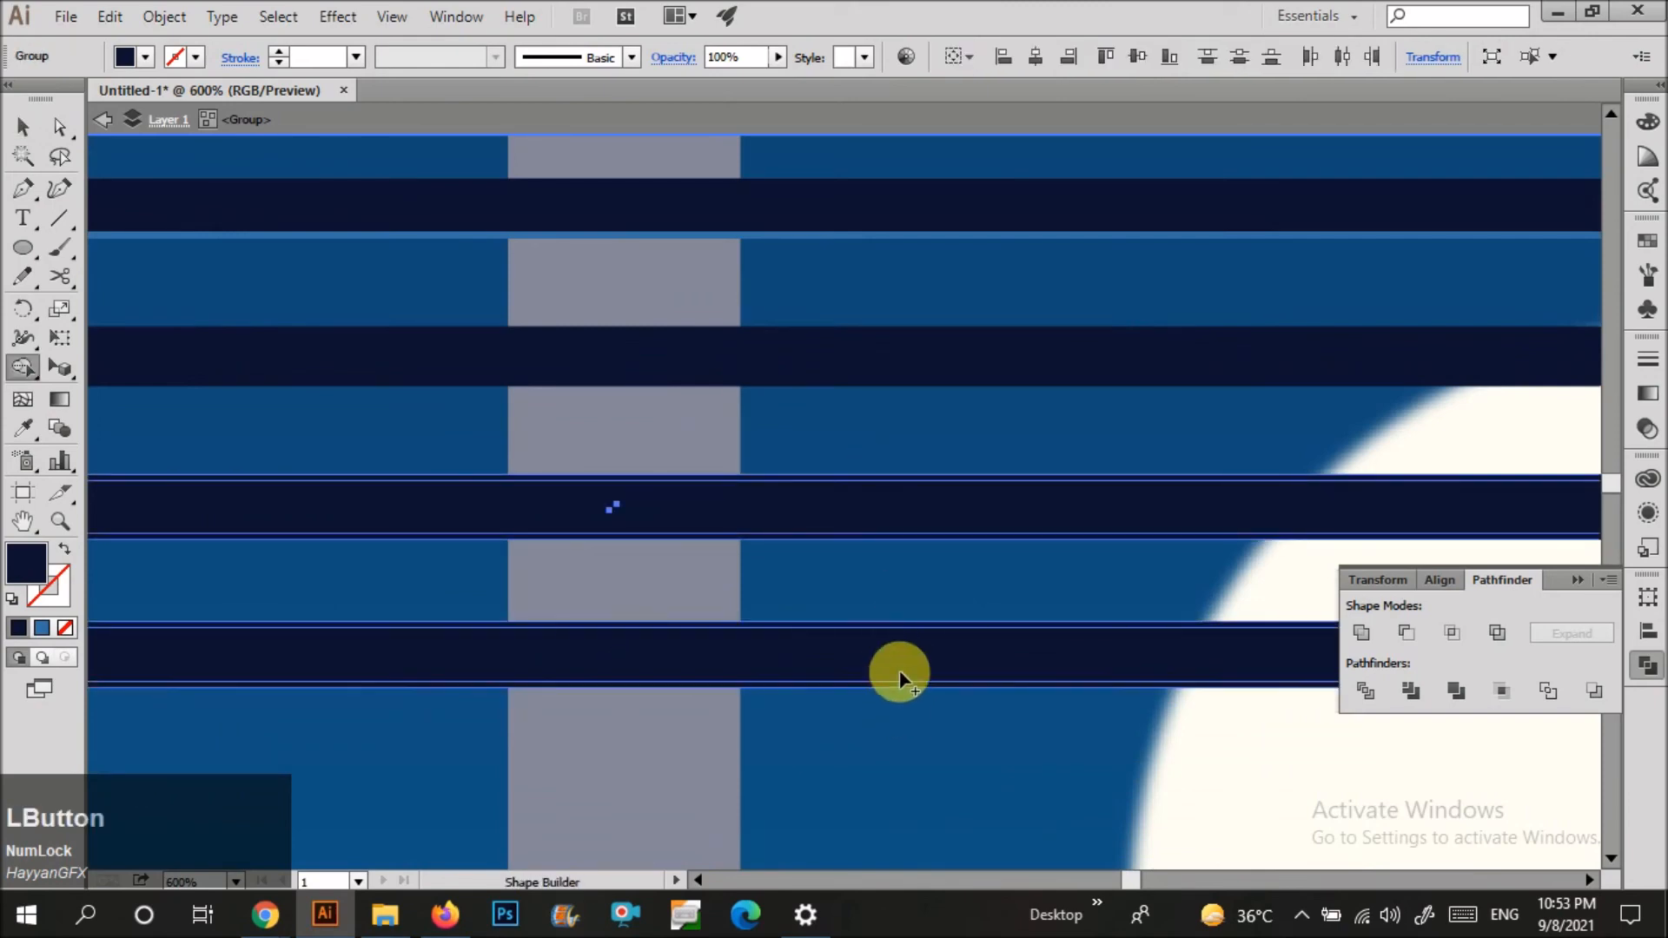
{"action": "left_click", "coordinate": [884, 685], "text": "alt"}
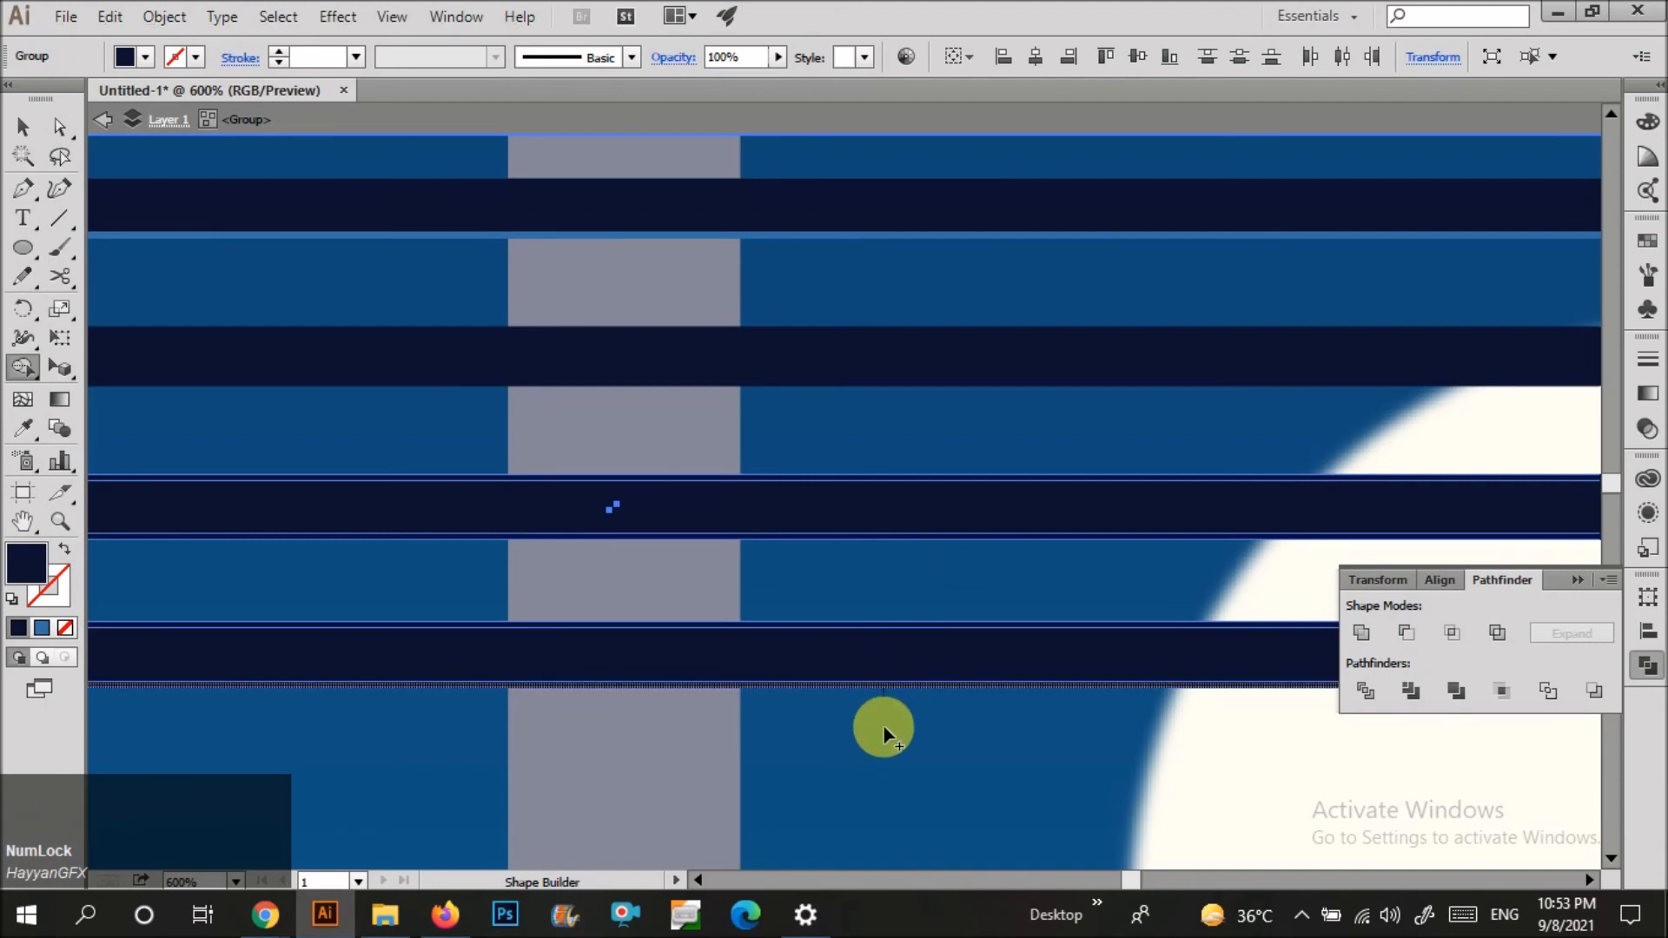
{"action": "key", "text": "v"}
Recolor the overlapping pieces of the two lowest slats with the blue sampled from an upper slat's edge highlight.
{"action": "left_click", "coordinate": [710, 679]}
{"action": "left_click", "coordinate": [731, 621]}
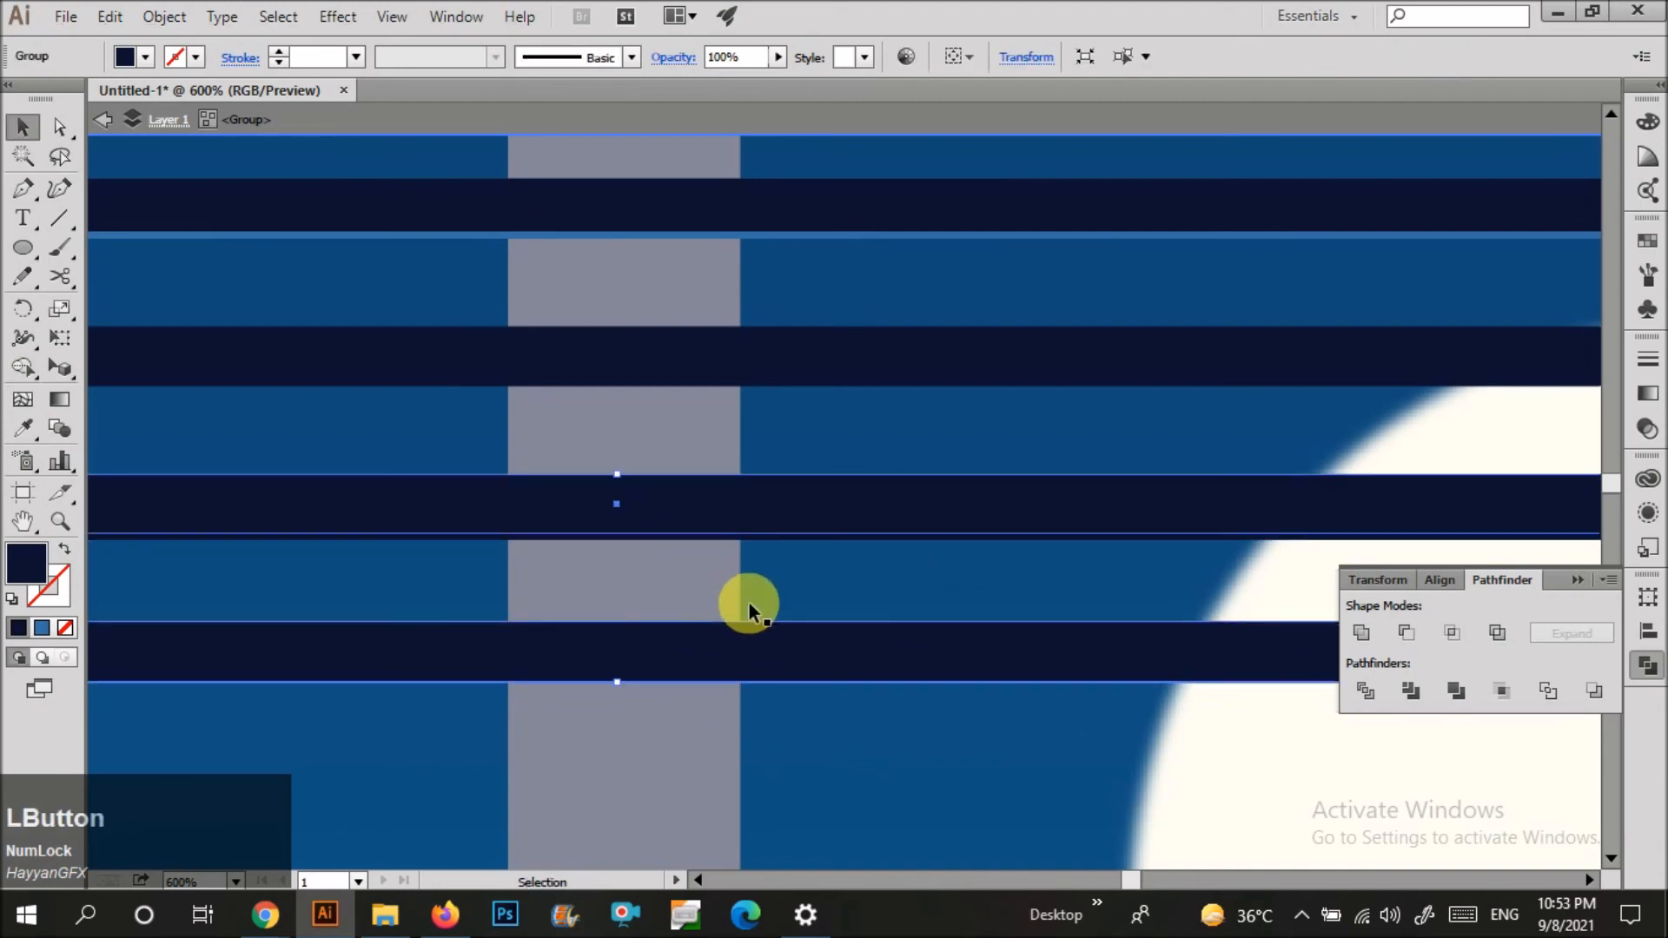
{"action": "key", "text": "v"}
{"action": "left_click", "coordinate": [842, 275]}
{"action": "left_click", "coordinate": [819, 689]}
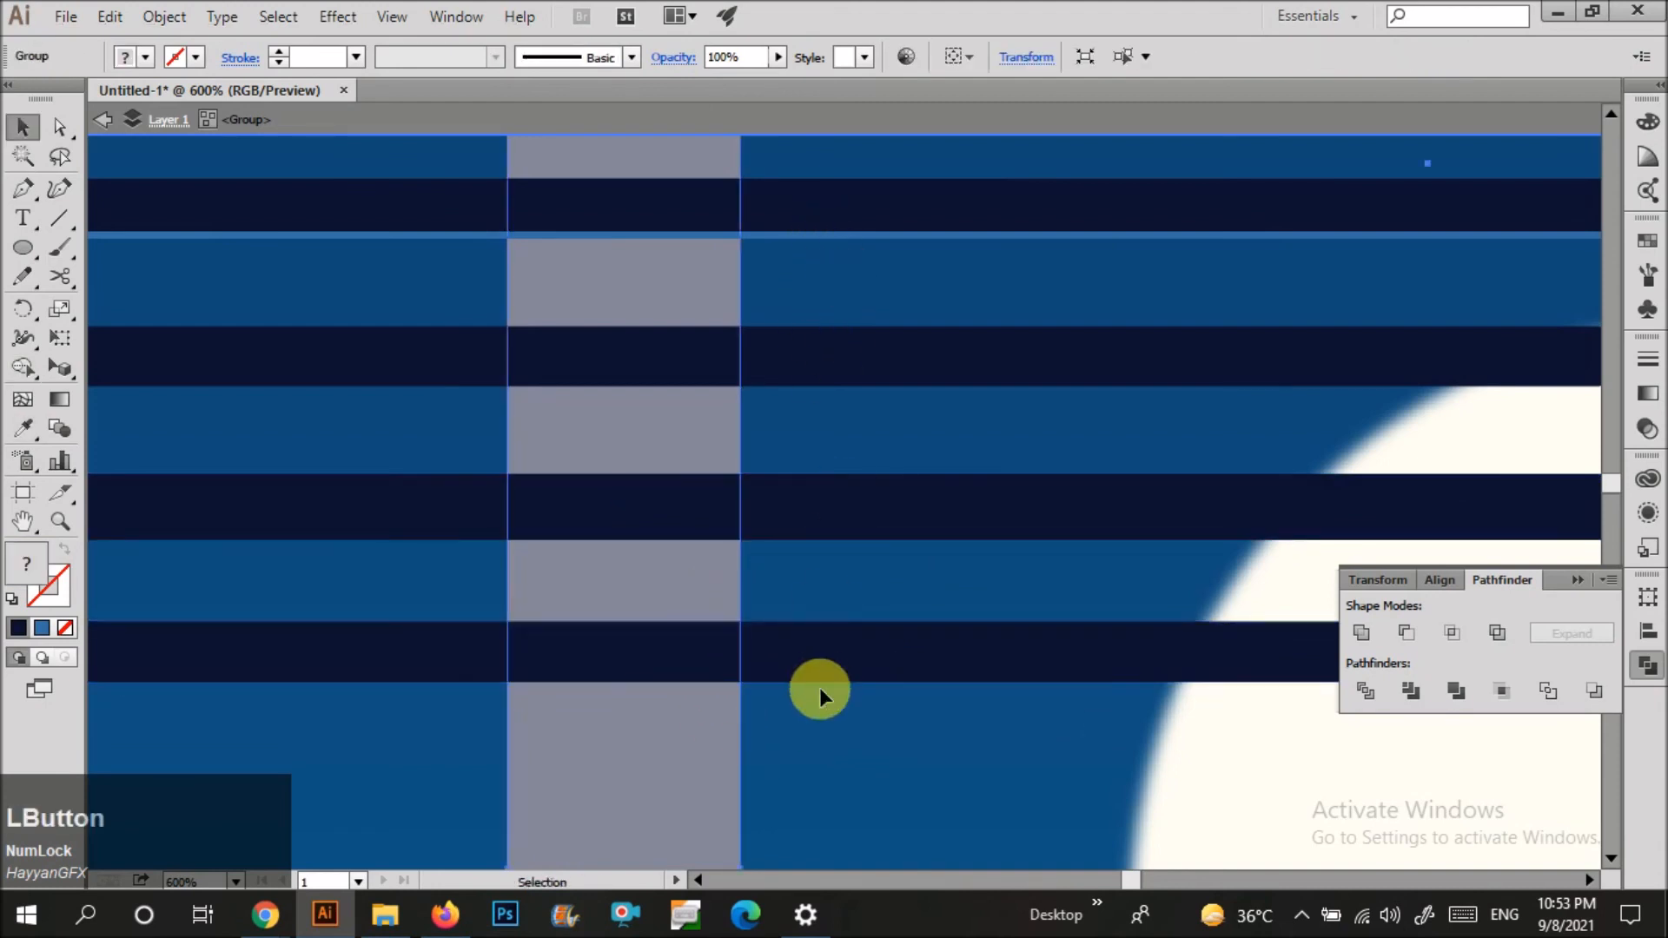
{"action": "left_click", "coordinate": [810, 623]}
{"action": "key", "text": "i"}
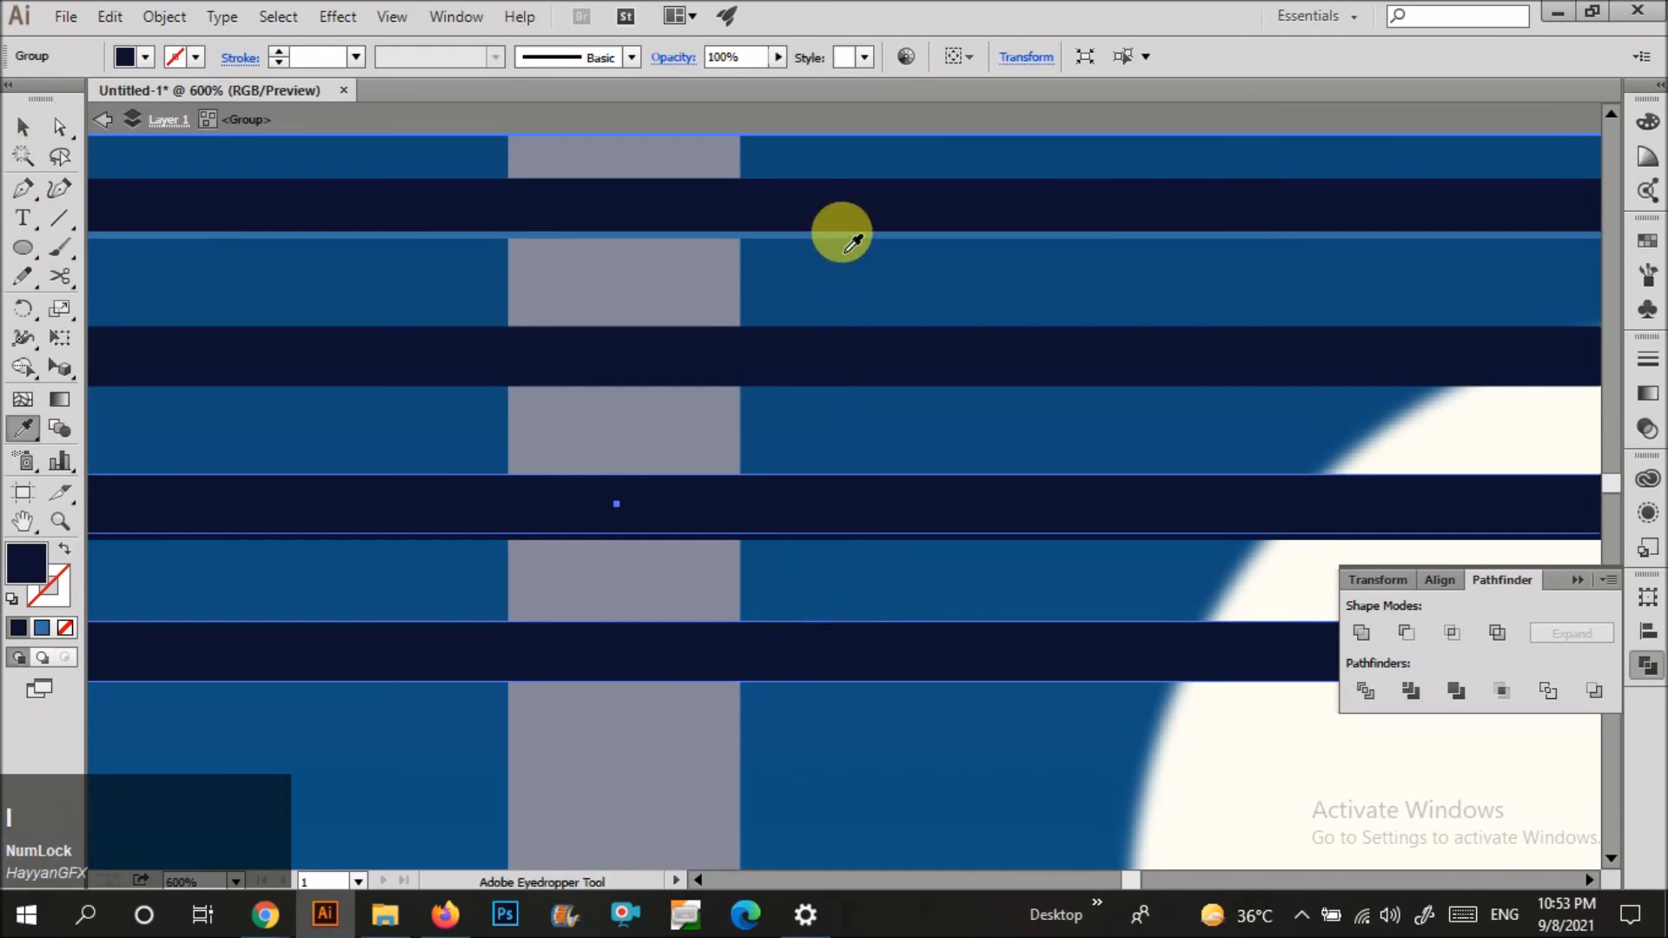
{"action": "scroll", "coordinate": [843, 434], "scroll_direction": "down", "scroll_amount": 5}
{"action": "key", "text": "v"}
{"action": "left_click", "coordinate": [1244, 433]}
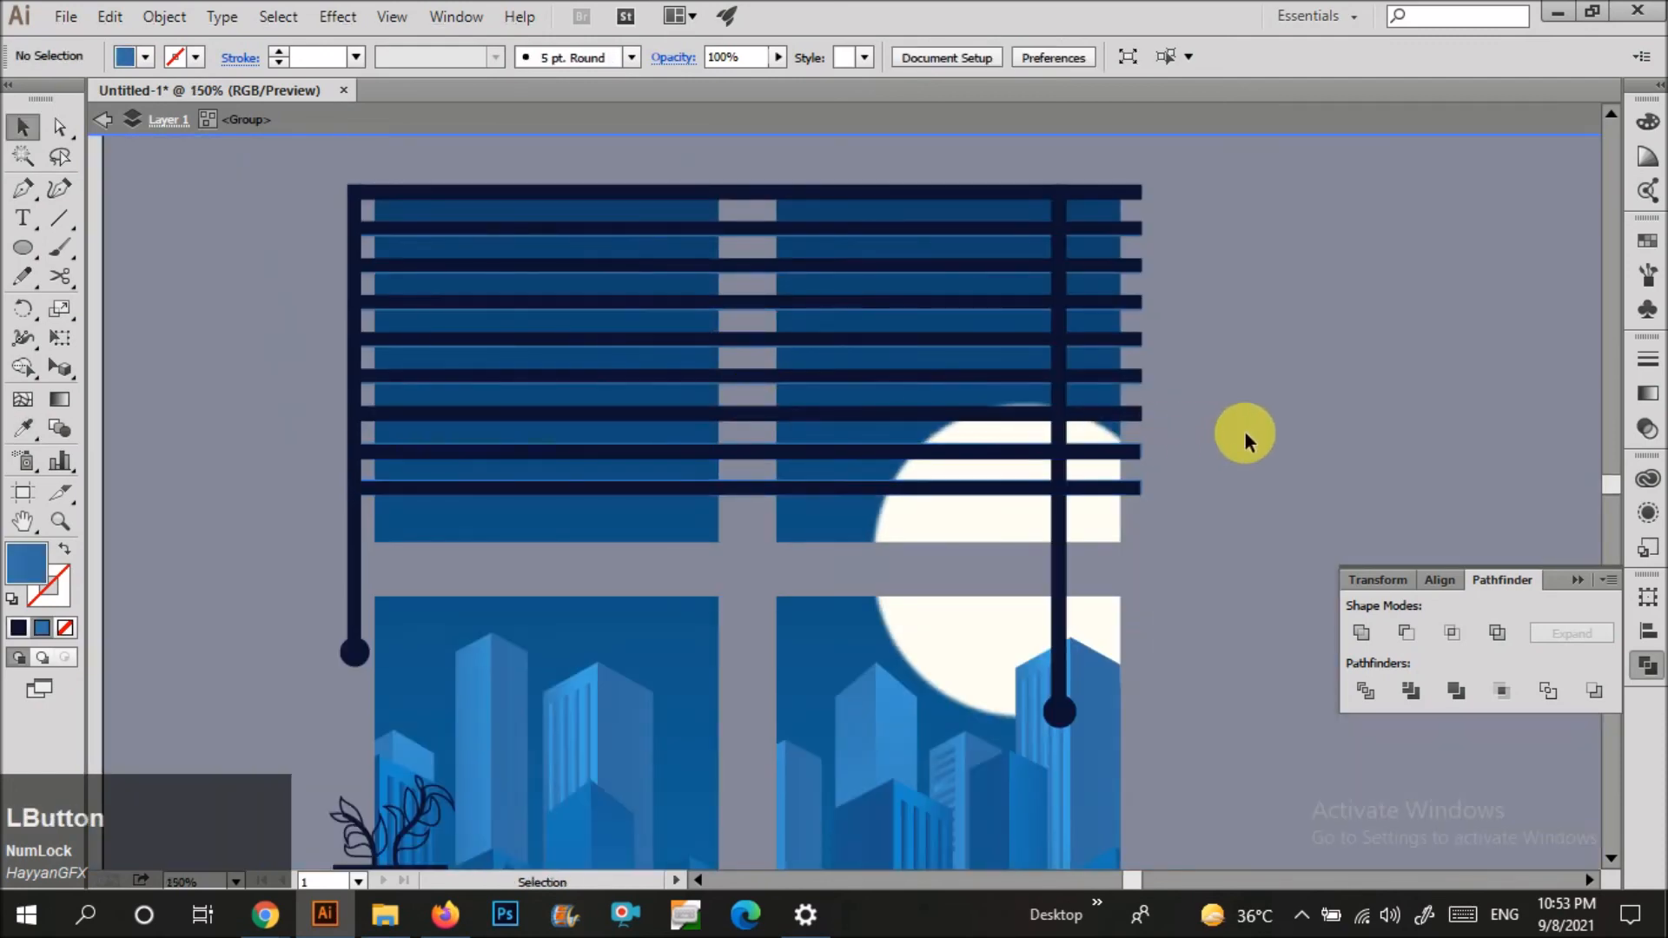
Enter the blinds' group, duplicate the slat lacking an edge highlight, and stretch the copy to 10.01 px tall.
{"action": "scroll", "coordinate": [886, 440], "scroll_direction": "down", "scroll_amount": 2}
{"action": "scroll", "coordinate": [827, 437], "scroll_direction": "up", "scroll_amount": 5}
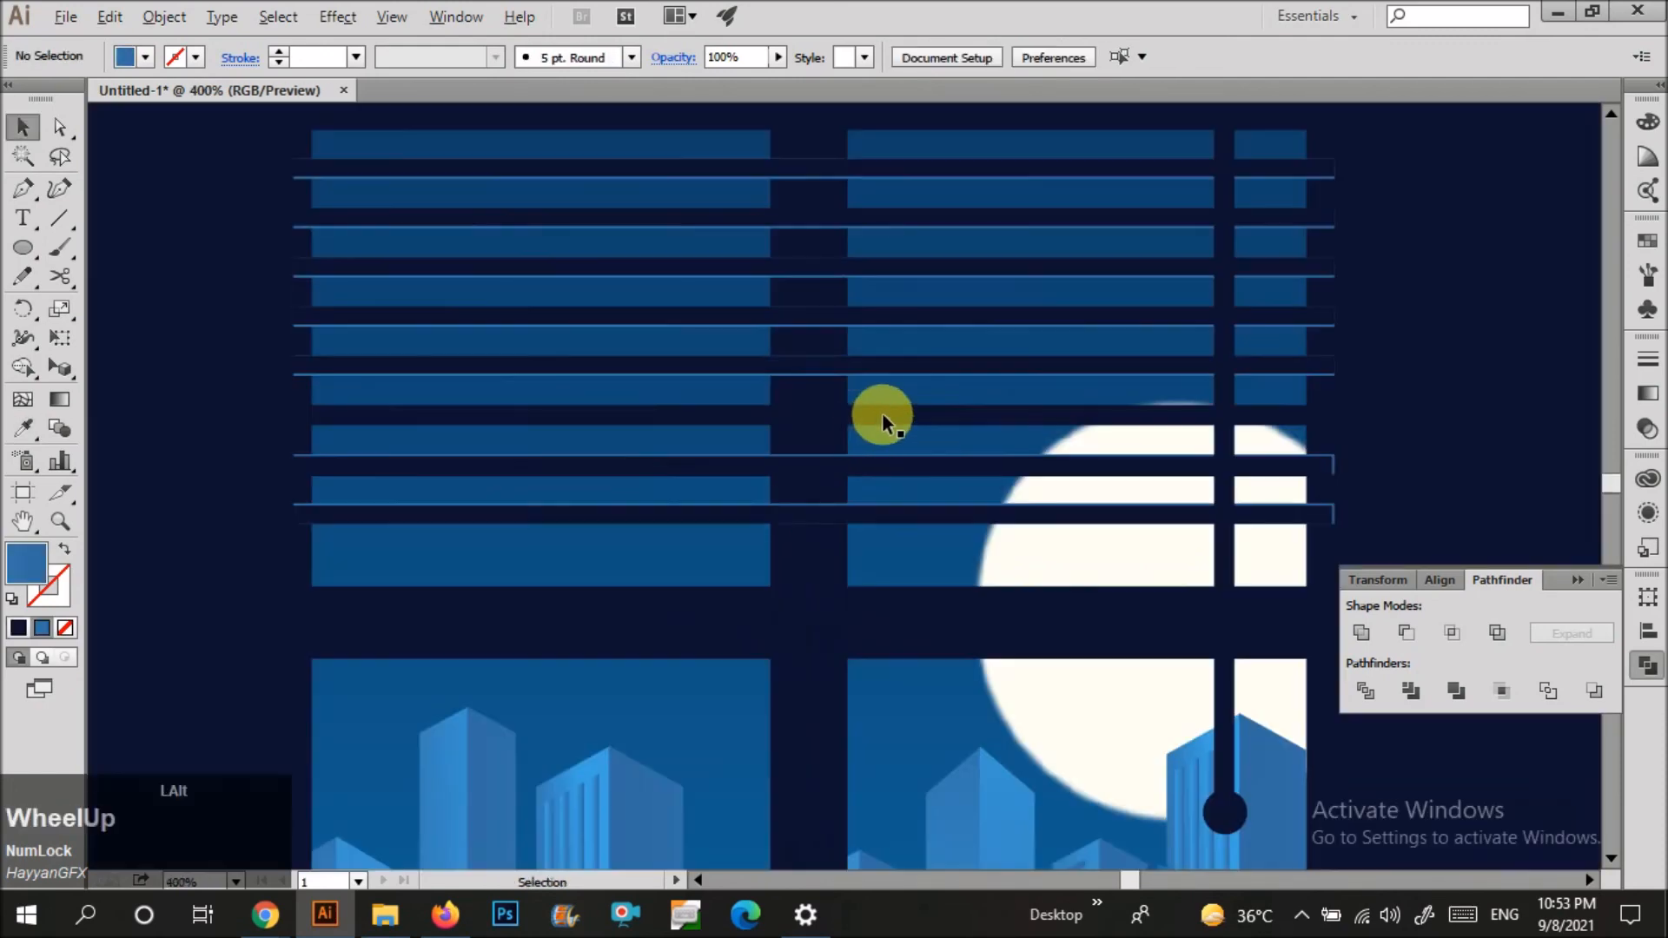
{"action": "double_click", "coordinate": [882, 416]}
{"action": "left_click", "coordinate": [882, 415]}
{"action": "scroll", "coordinate": [728, 415], "scroll_direction": "up", "scroll_amount": 2}
{"action": "key", "text": "ctrl+shift+v"}
{"action": "left_click_drag", "start_coordinate": [735, 457], "coordinate": [735, 469]}
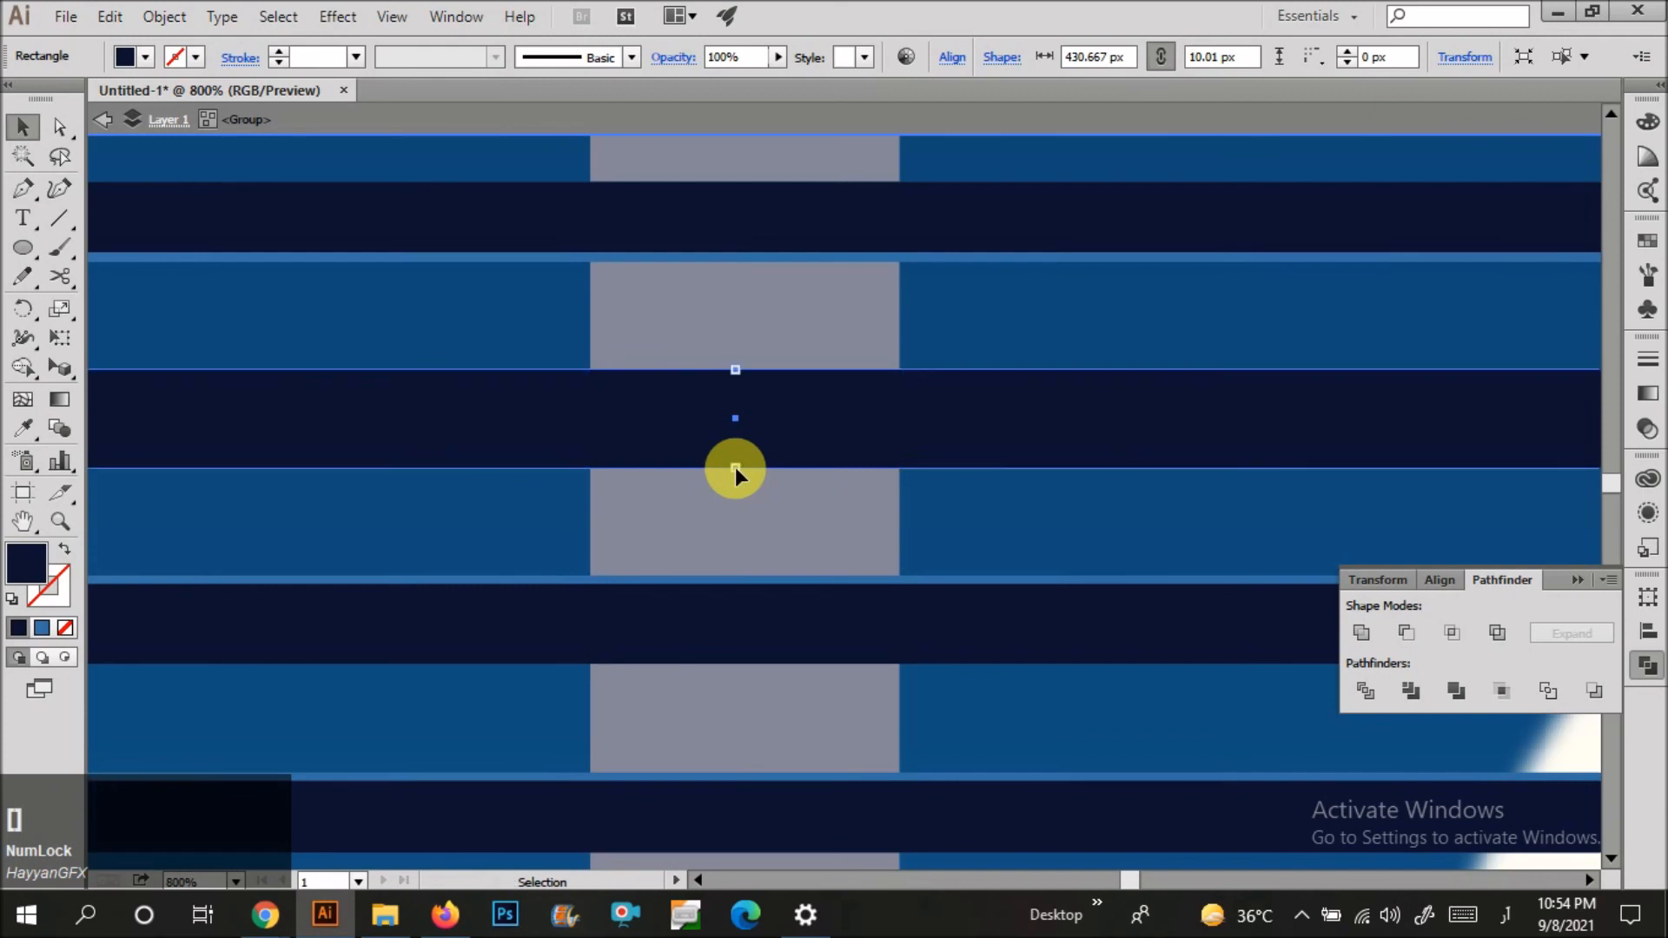
Fill the stretched slat copy with the blue sampled from a neighbouring slat's edge highlight, and leave the group.
{"action": "scroll", "coordinate": [734, 467], "scroll_direction": "down", "scroll_amount": 2}
{"action": "key", "text": "i"}
{"action": "left_click", "coordinate": [878, 304]}
{"action": "key", "text": "v"}
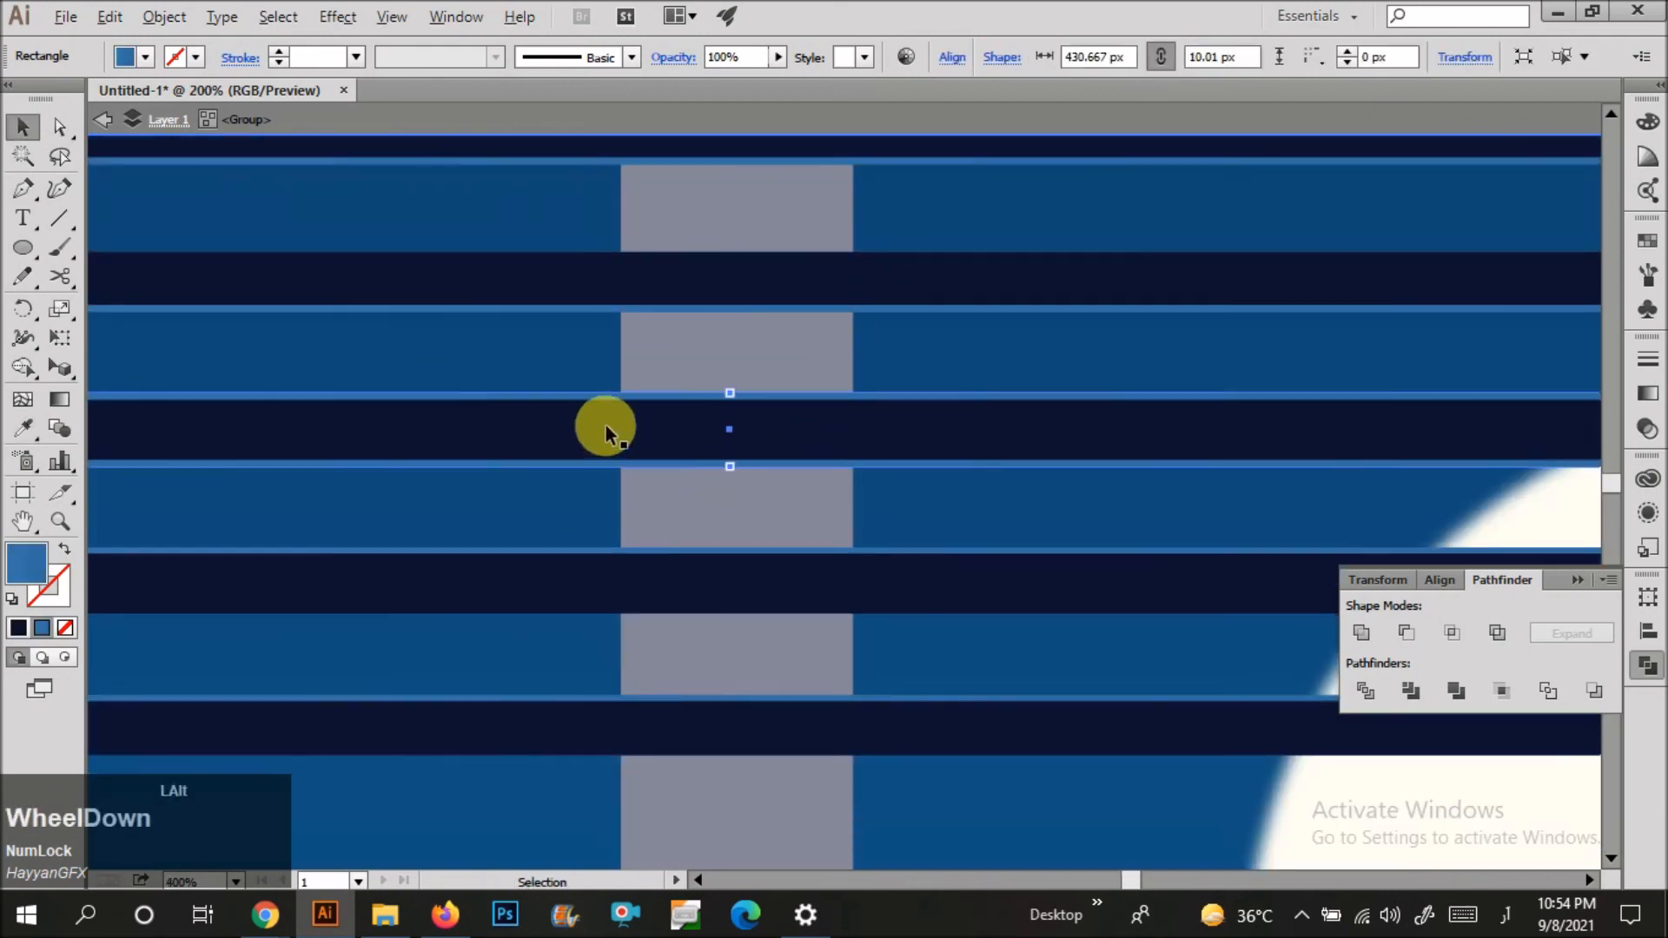
{"action": "scroll", "coordinate": [606, 428], "scroll_direction": "down", "scroll_amount": 4}
{"action": "double_click", "coordinate": [1025, 424]}
{"action": "scroll", "coordinate": [1025, 424], "scroll_direction": "down", "scroll_amount": 1}
{"action": "scroll", "coordinate": [759, 533], "scroll_direction": "up", "scroll_amount": 1}
Draw a narrow blue vertical strip about 5 px wide with the Pen tool along the inner edge of the window's right-hand panes.
{"action": "left_click", "coordinate": [29, 189]}
{"action": "key", "text": "v"}
{"action": "left_click", "coordinate": [783, 478]}
{"action": "left_click", "coordinate": [25, 188]}
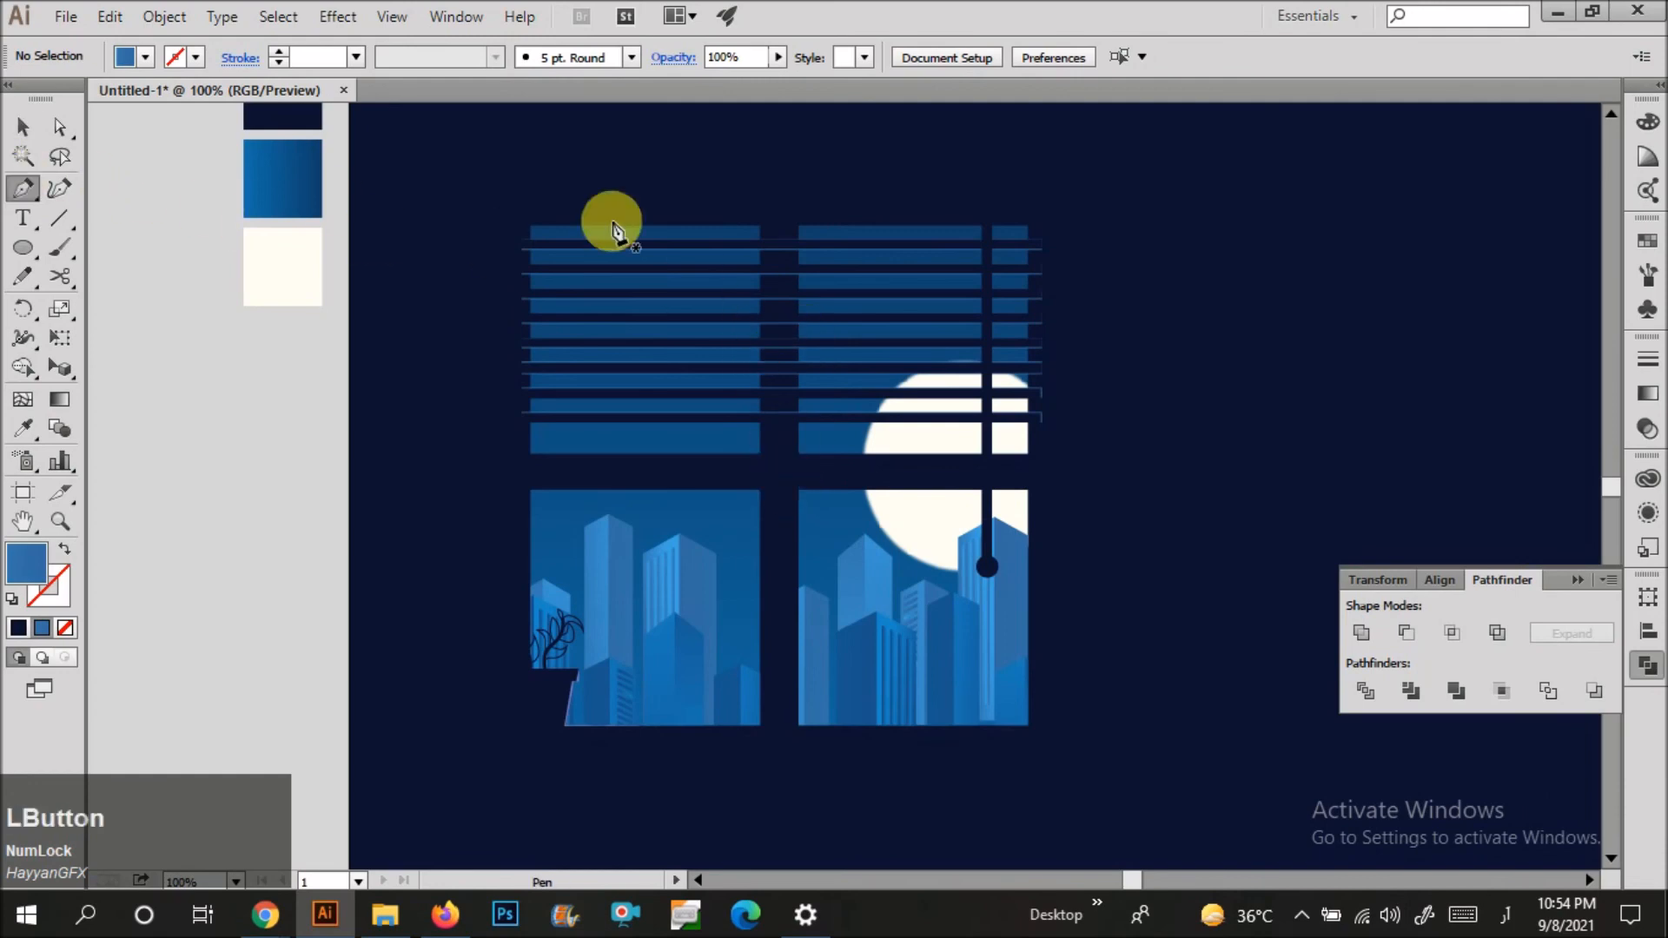
{"action": "left_click", "coordinate": [798, 224]}
{"action": "left_click", "coordinate": [796, 705], "text": "shift"}
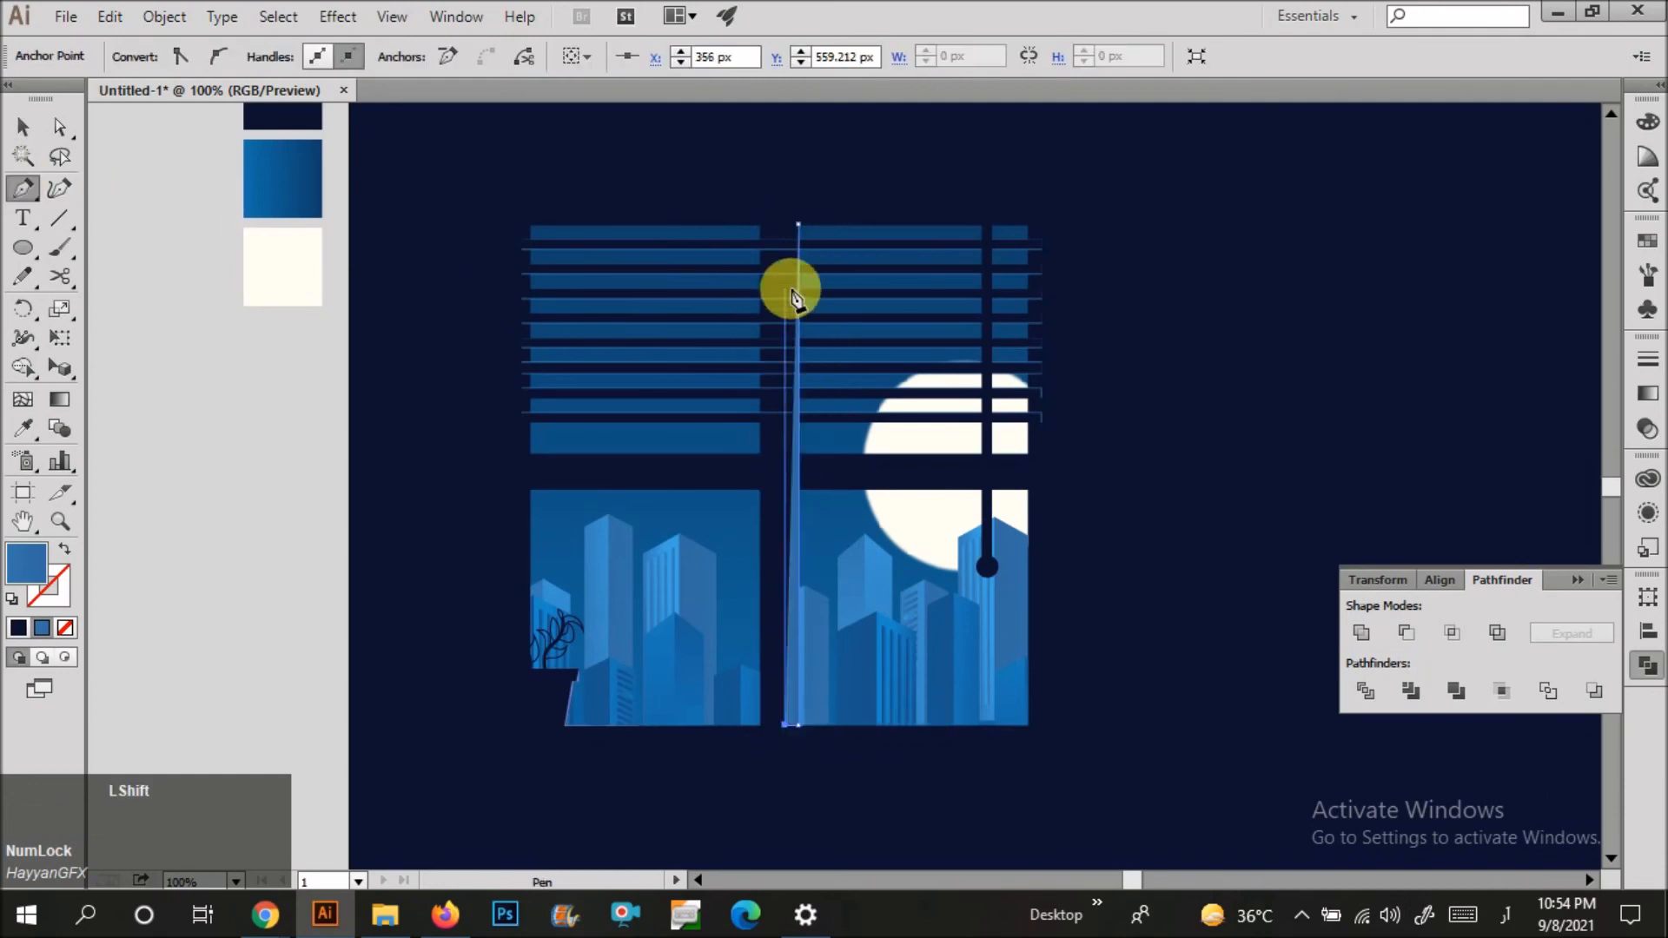
{"action": "scroll", "coordinate": [780, 699], "scroll_direction": "up", "scroll_amount": 2, "text": "alt"}
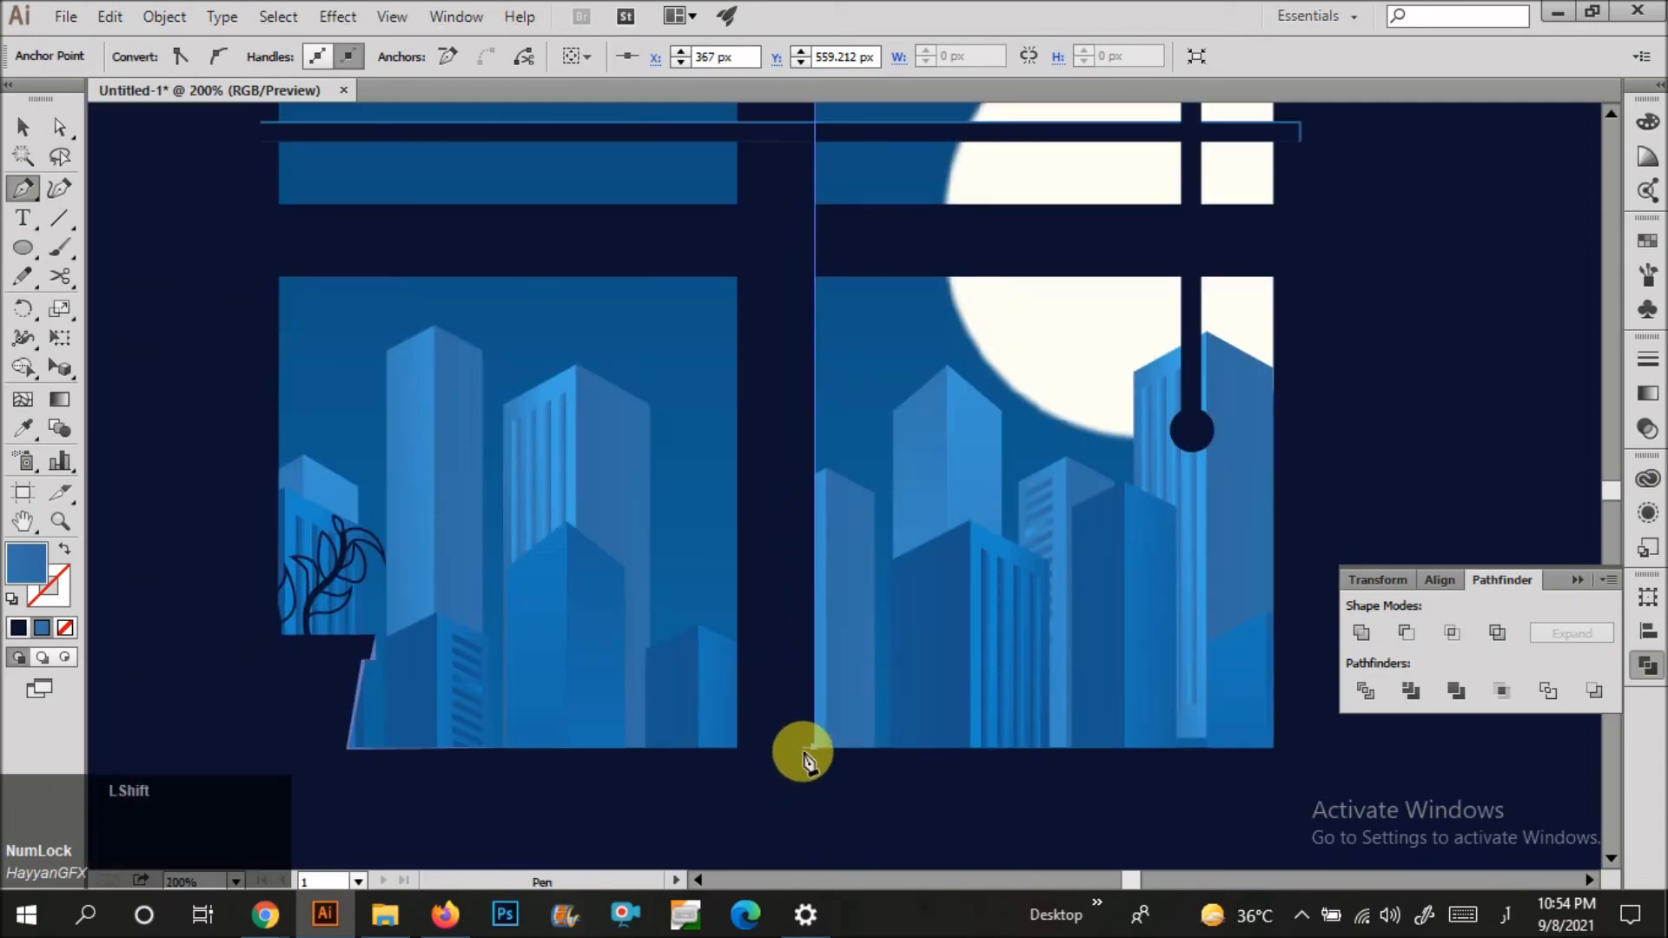
{"action": "scroll", "coordinate": [803, 761], "scroll_direction": "down", "scroll_amount": 2, "text": "alt"}
{"action": "left_click_drag", "start_coordinate": [807, 247], "coordinate": [759, 304]}
Straighten the upper end of the blue vertical strip by levelling its corner anchor point, and deselect it.
{"action": "scroll", "coordinate": [804, 246], "scroll_direction": "up", "scroll_amount": 7, "text": "alt"}
{"action": "key", "text": "a"}
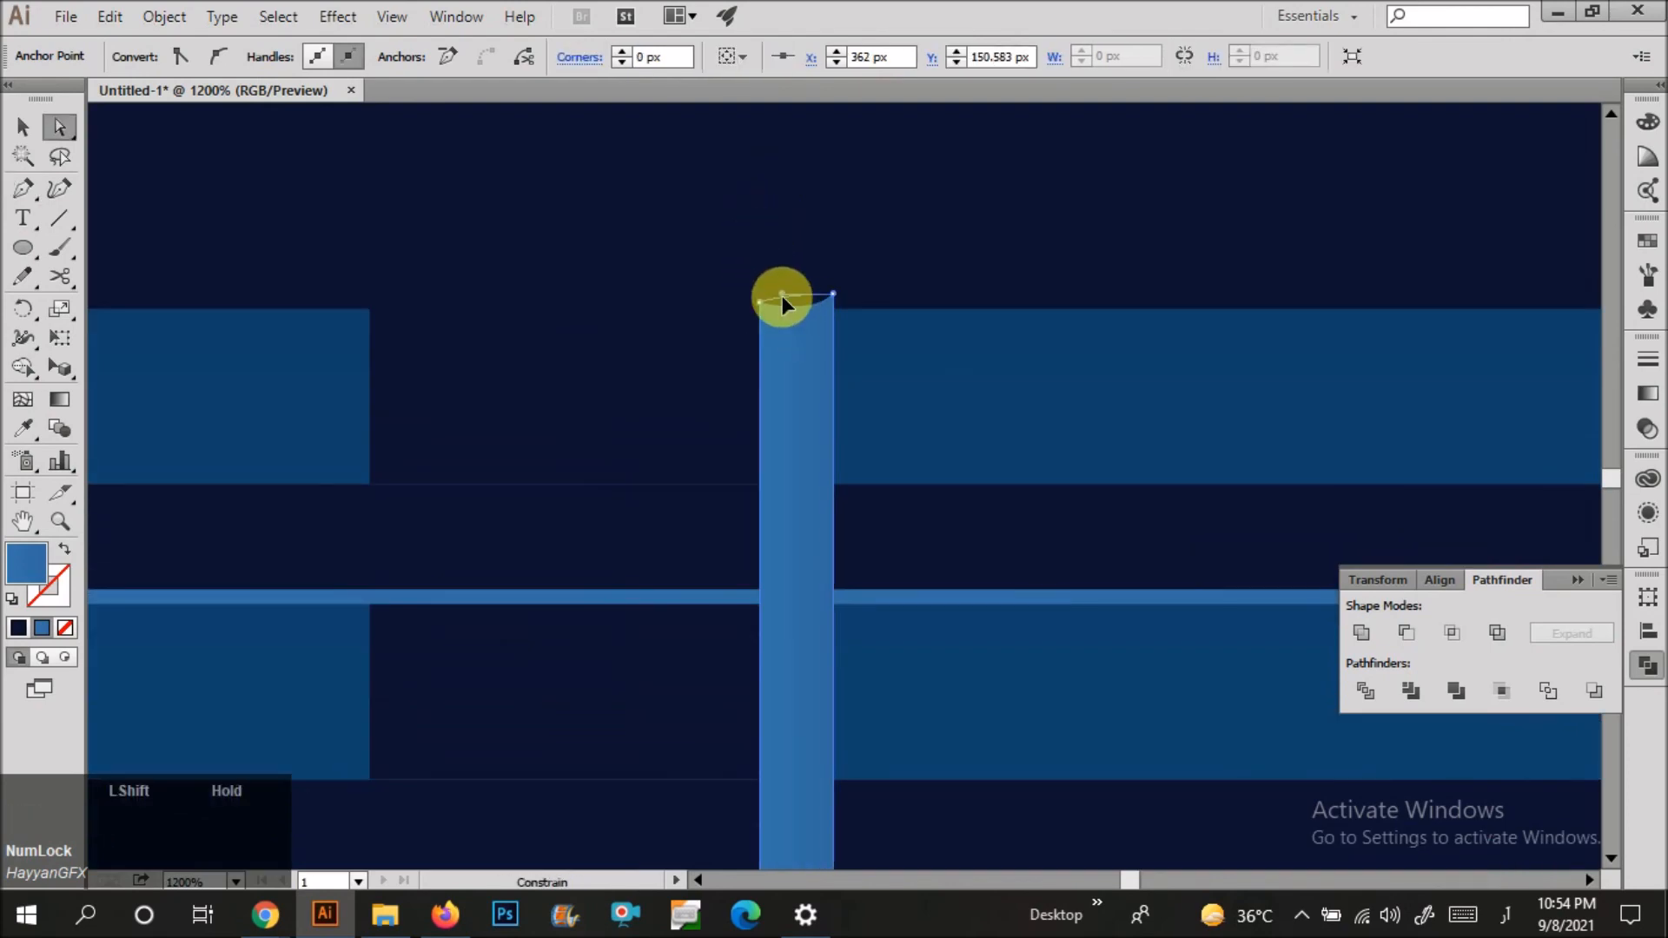
{"action": "scroll", "coordinate": [781, 295], "scroll_direction": "down", "scroll_amount": 6, "text": "alt"}
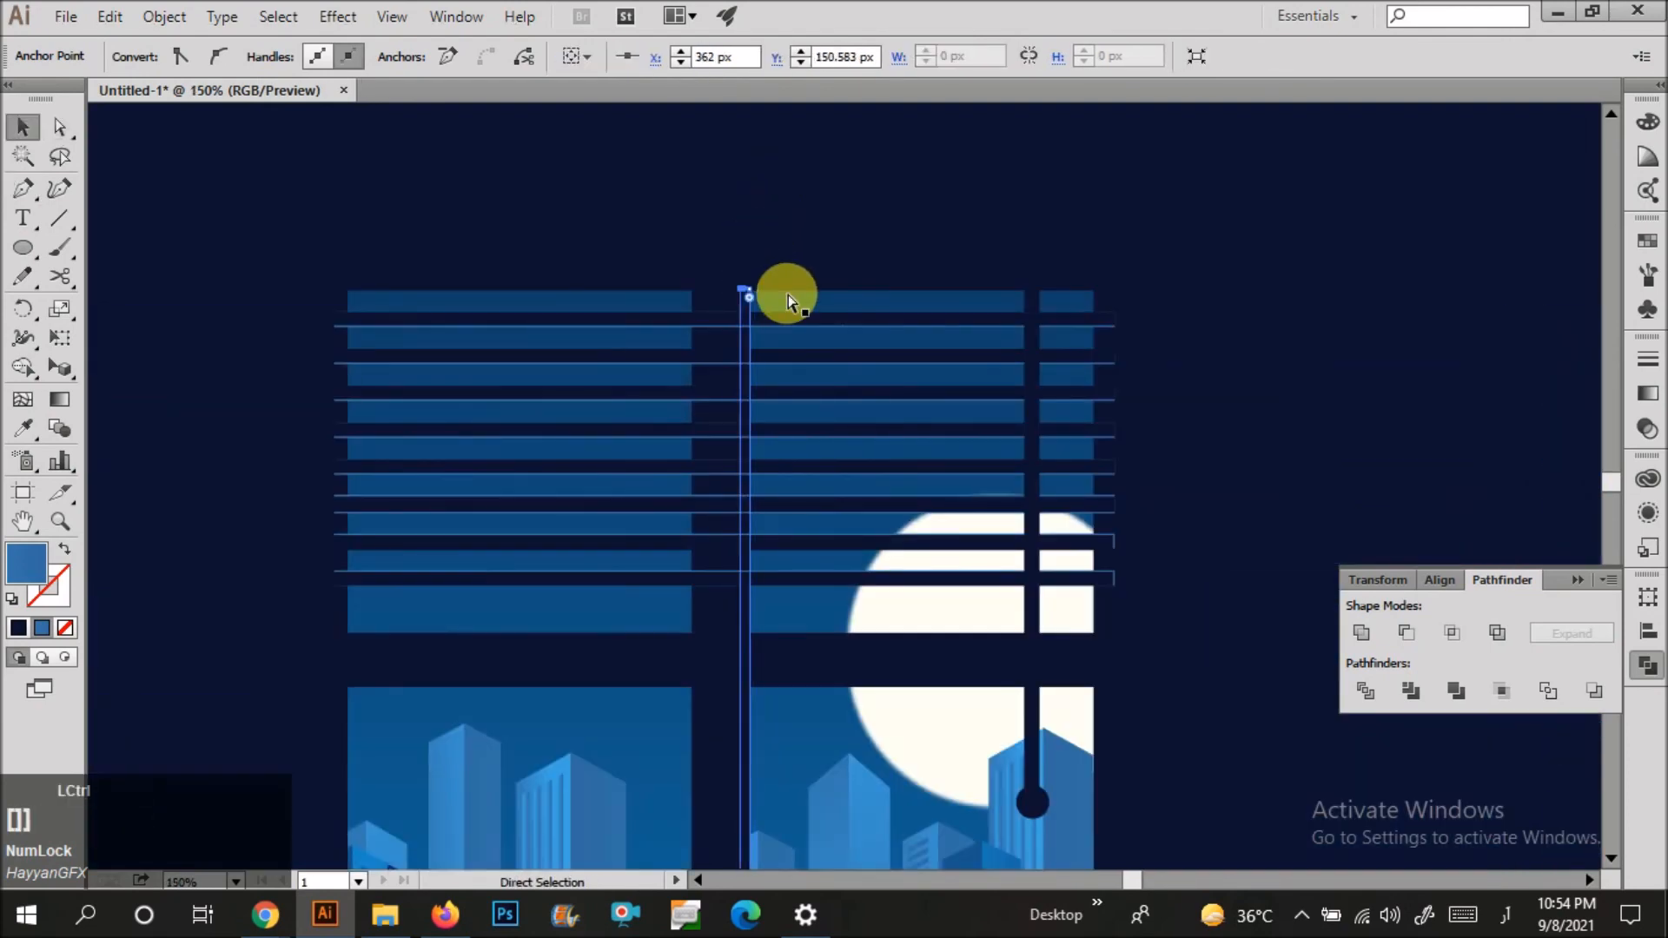
{"action": "left_click", "coordinate": [1347, 353]}
{"action": "scroll", "coordinate": [920, 307], "scroll_direction": "down", "scroll_amount": 1, "text": "alt"}
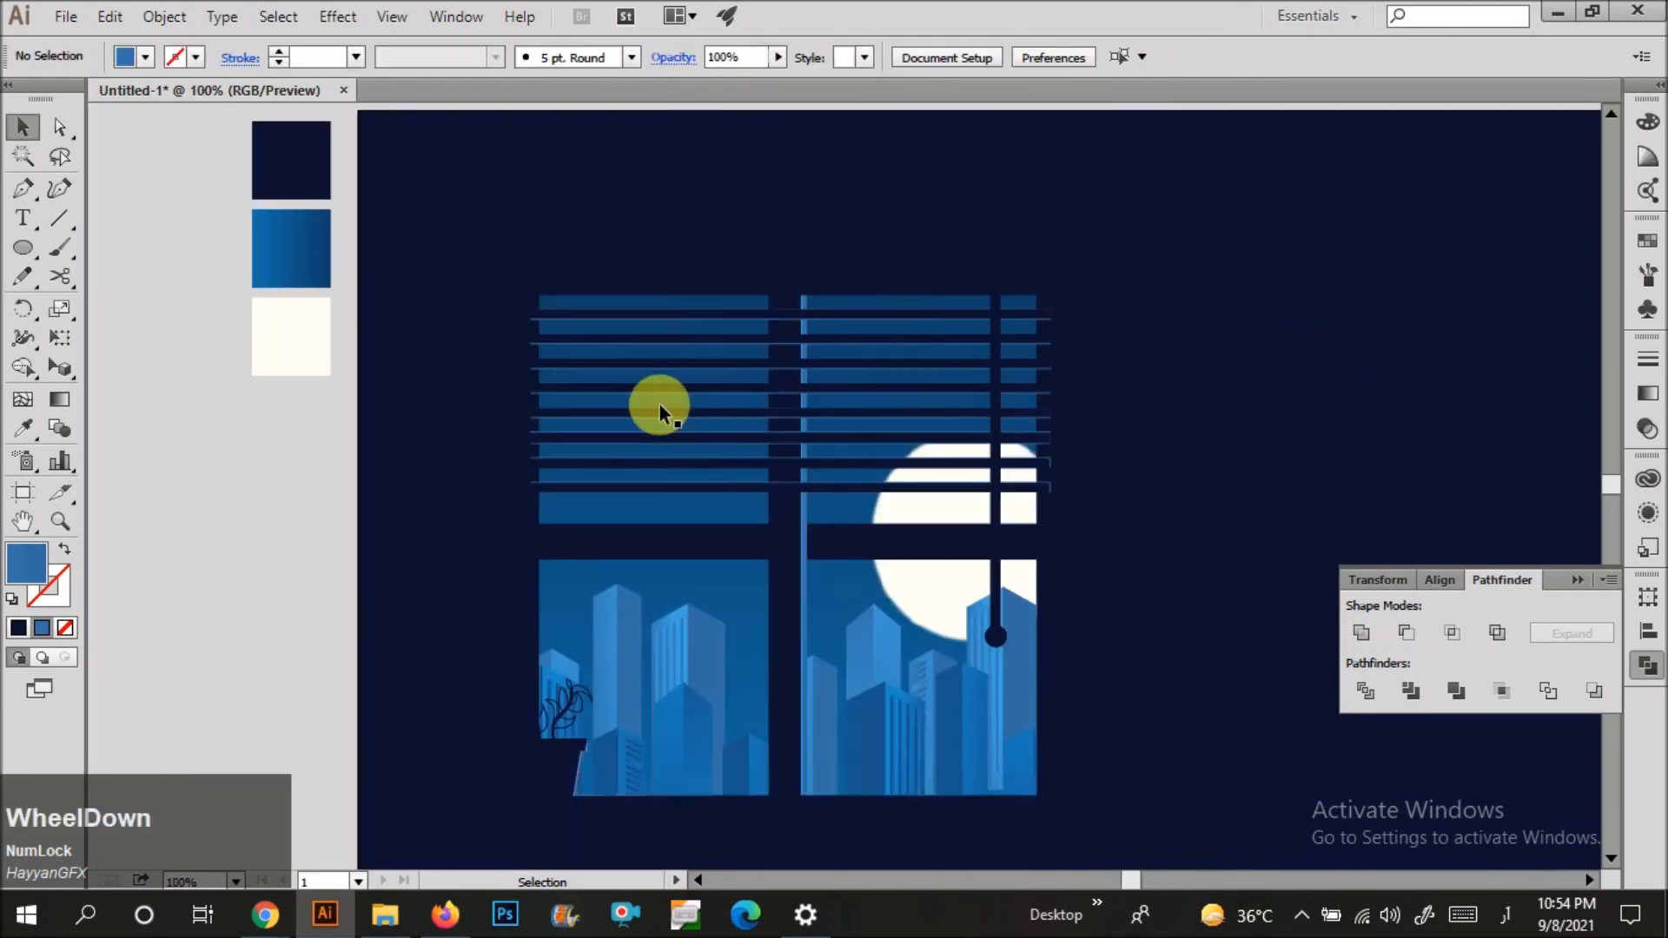
Trace the edges of the horizontal bar between the two right-hand panes with the Pen tool, starting a blue highlight outline.
{"action": "left_click", "coordinate": [26, 191]}
{"action": "scroll", "coordinate": [997, 603], "scroll_direction": "up", "scroll_amount": 1, "text": "alt"}
{"action": "left_click", "coordinate": [1106, 559]}
{"action": "left_click", "coordinate": [650, 559], "text": "shift"}
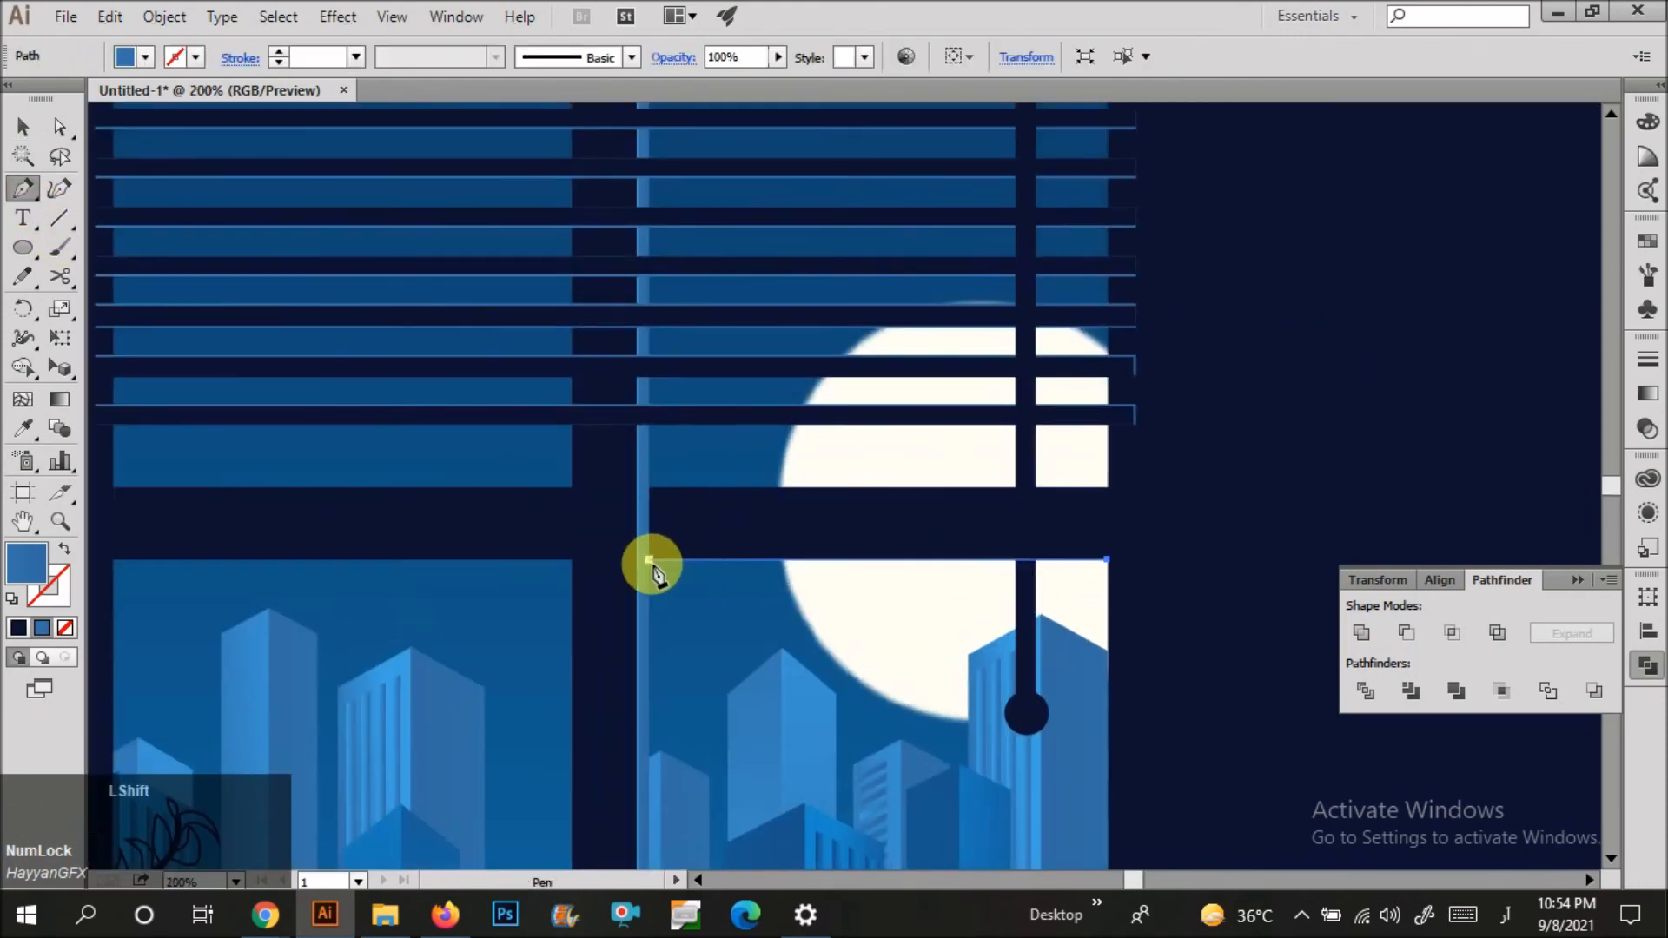
{"action": "left_click", "coordinate": [650, 487], "text": "shift"}
{"action": "left_click", "coordinate": [1108, 487], "text": "shift"}
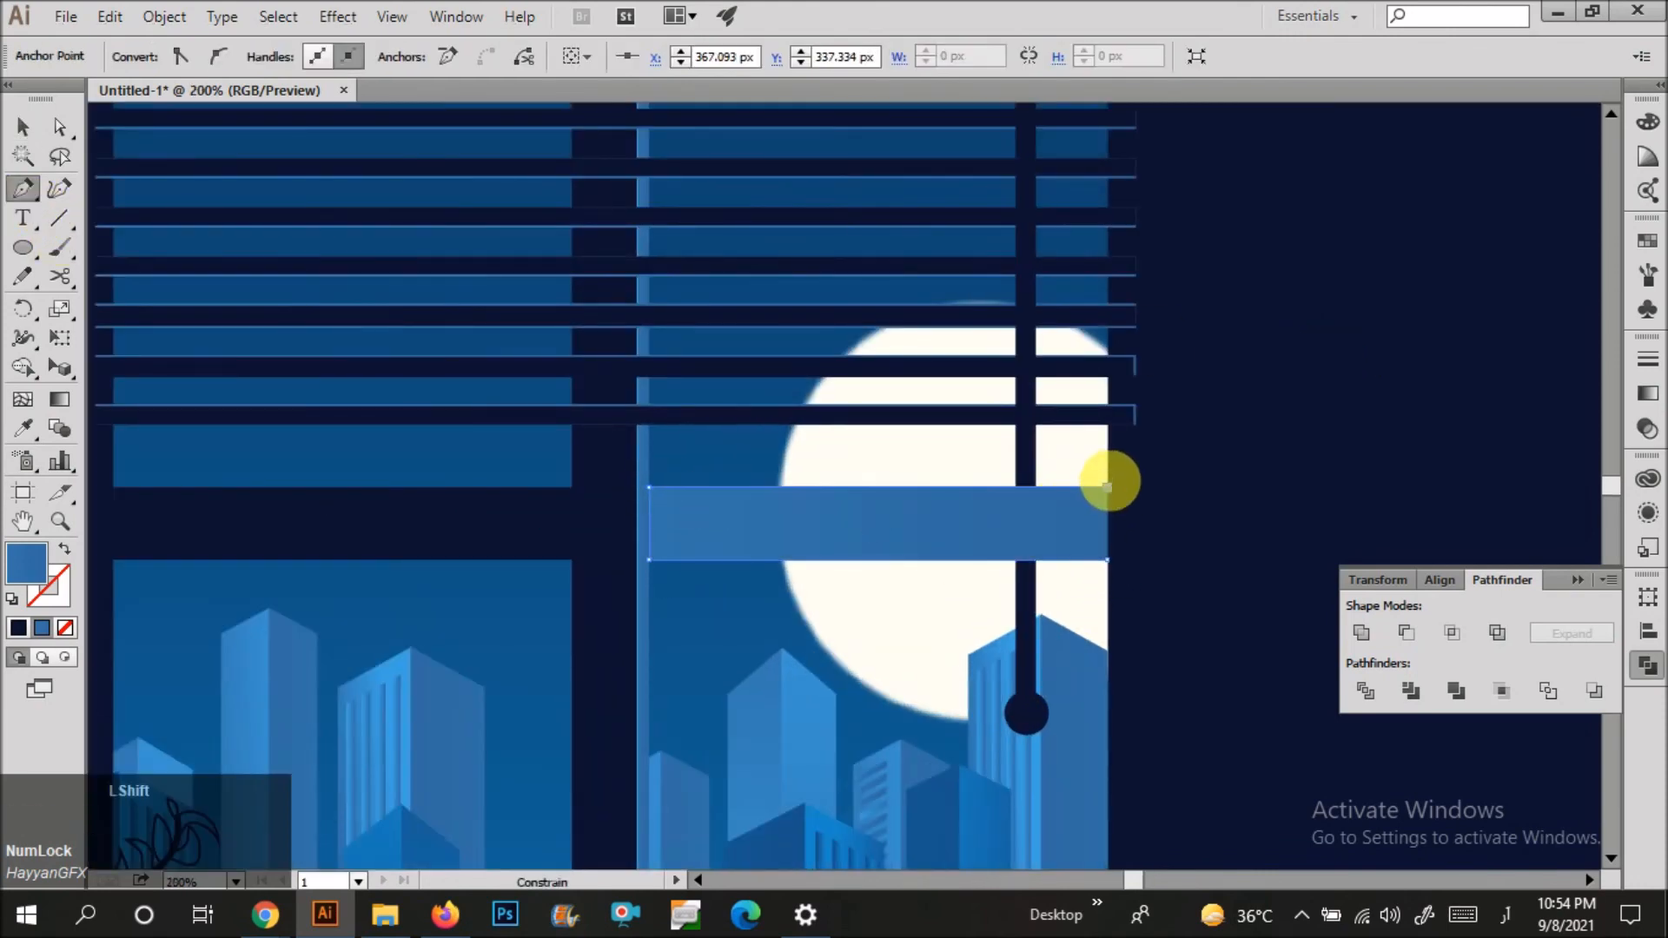
Close the bar's highlight path with a slightly larger outer outline, leaving thin blue edges around the bar, and deselect it.
{"action": "scroll", "coordinate": [1110, 477], "scroll_direction": "up", "scroll_amount": 4}
{"action": "scroll", "coordinate": [1200, 503], "scroll_direction": "down", "scroll_amount": 3}
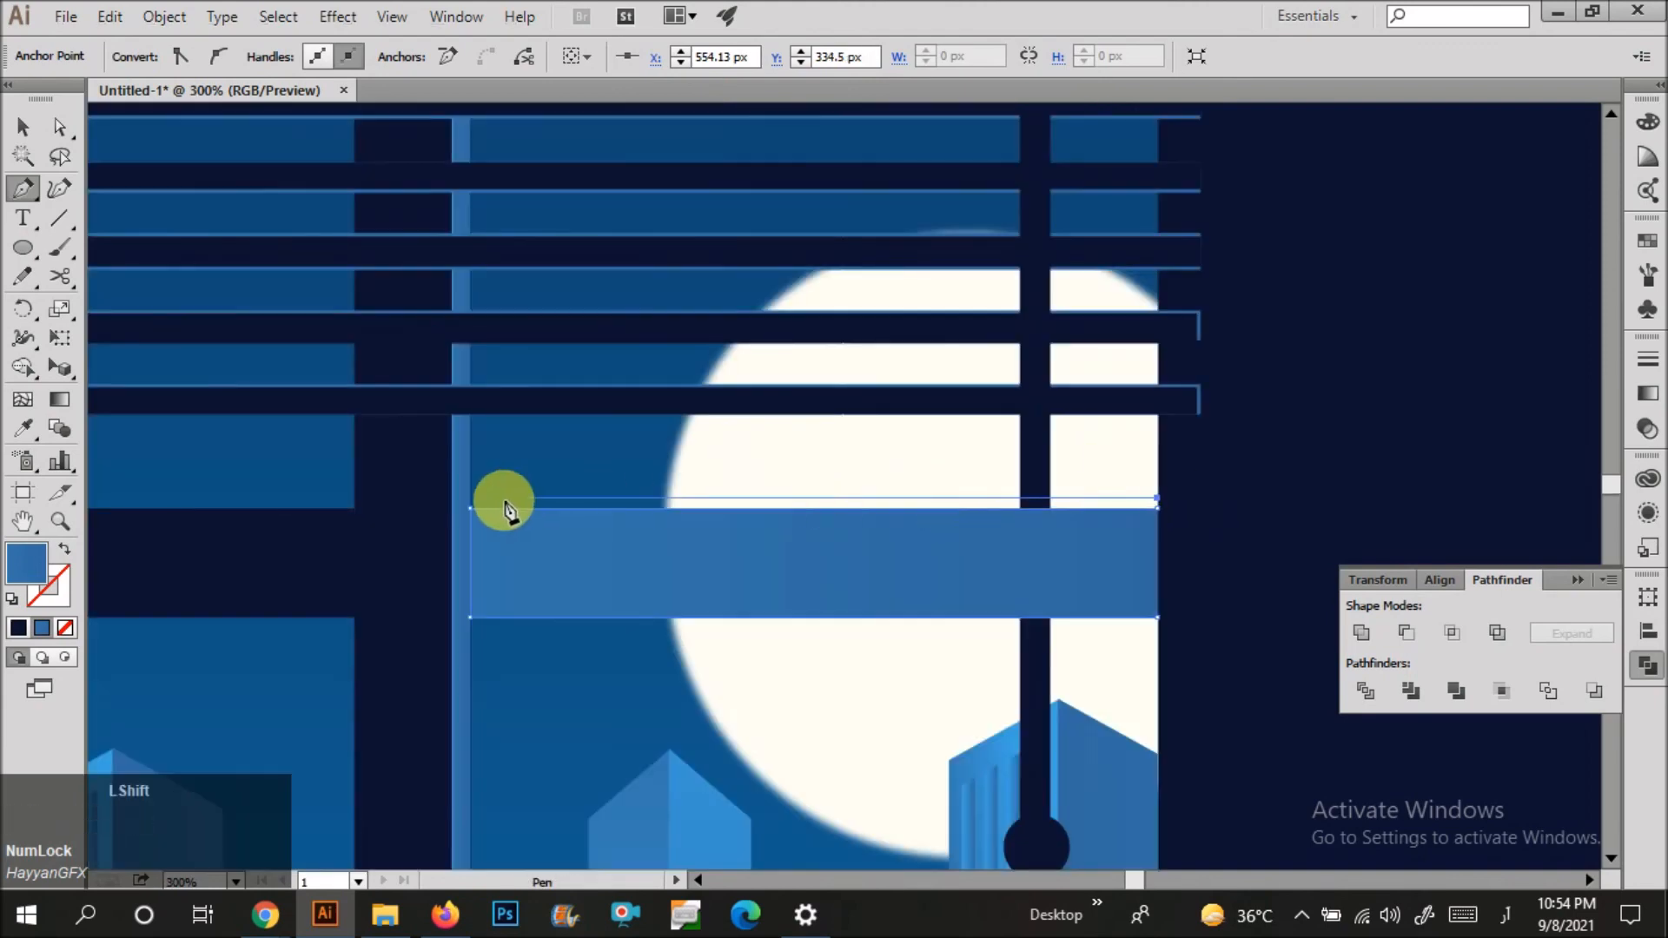
{"action": "left_click", "coordinate": [458, 504], "text": "shift"}
{"action": "left_click", "coordinate": [464, 625], "text": "shift"}
{"action": "left_click", "coordinate": [1160, 625], "text": "shift"}
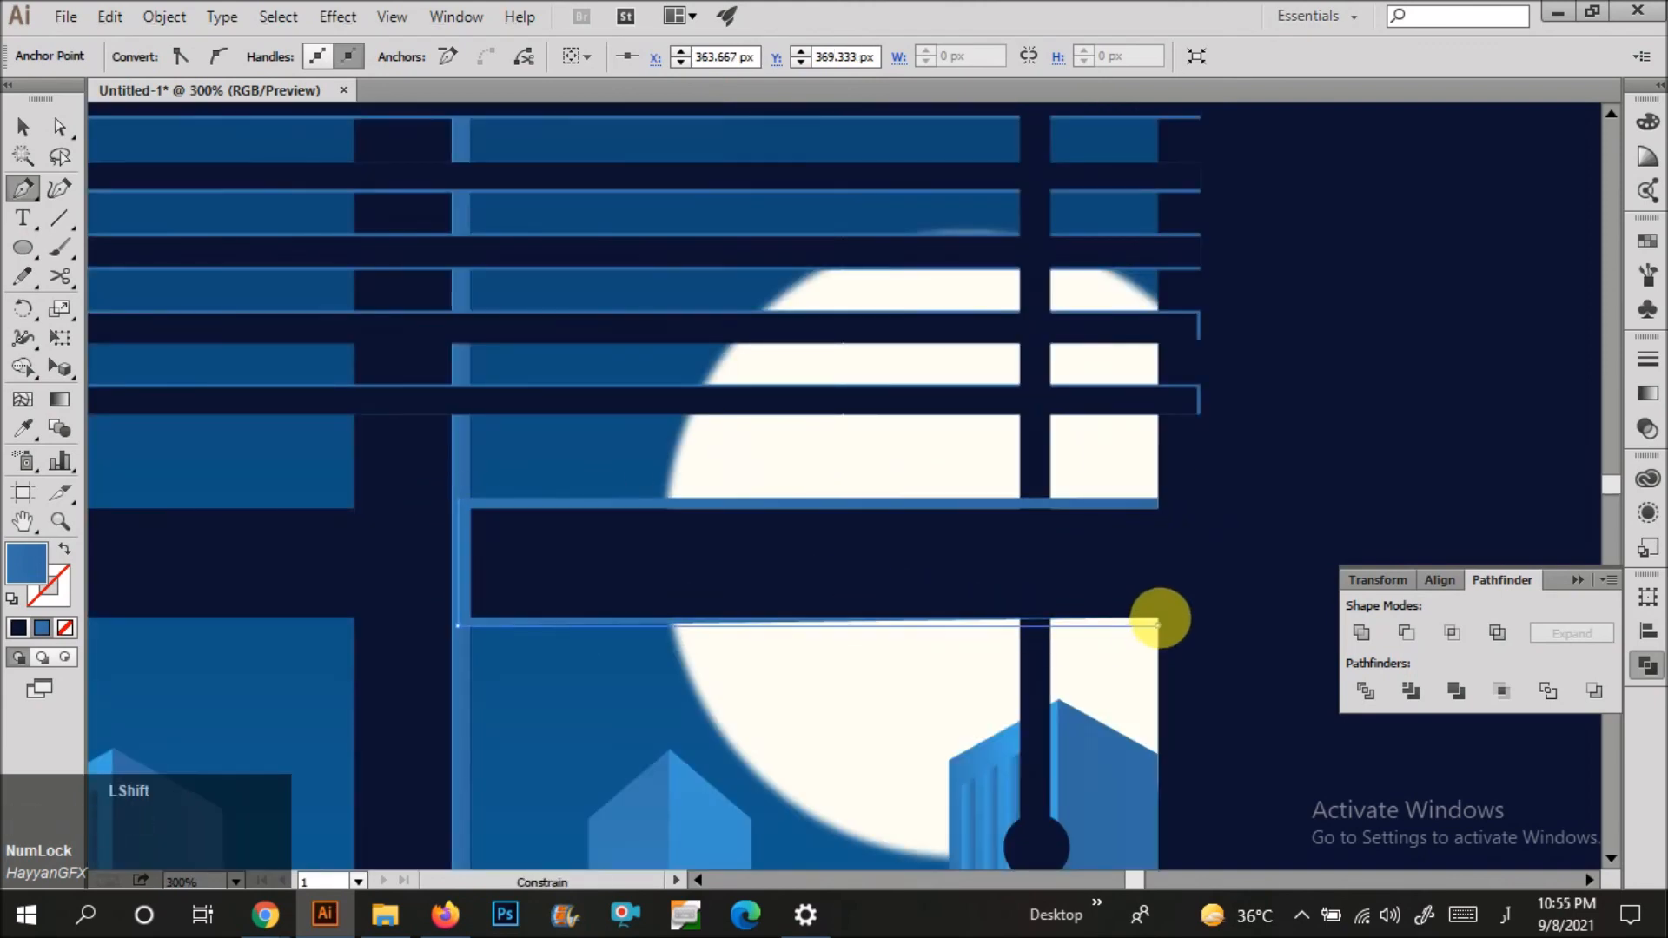
{"action": "left_click", "coordinate": [1158, 619]}
{"action": "key", "text": "v"}
{"action": "scroll", "coordinate": [931, 526], "scroll_direction": "down", "scroll_amount": 3}
{"action": "left_click", "coordinate": [1085, 603]}
{"action": "scroll", "coordinate": [1084, 625], "scroll_direction": "down", "scroll_amount": 1}
{"action": "left_click", "coordinate": [1085, 629]}
{"action": "scroll", "coordinate": [533, 611], "scroll_direction": "down", "scroll_amount": 1}
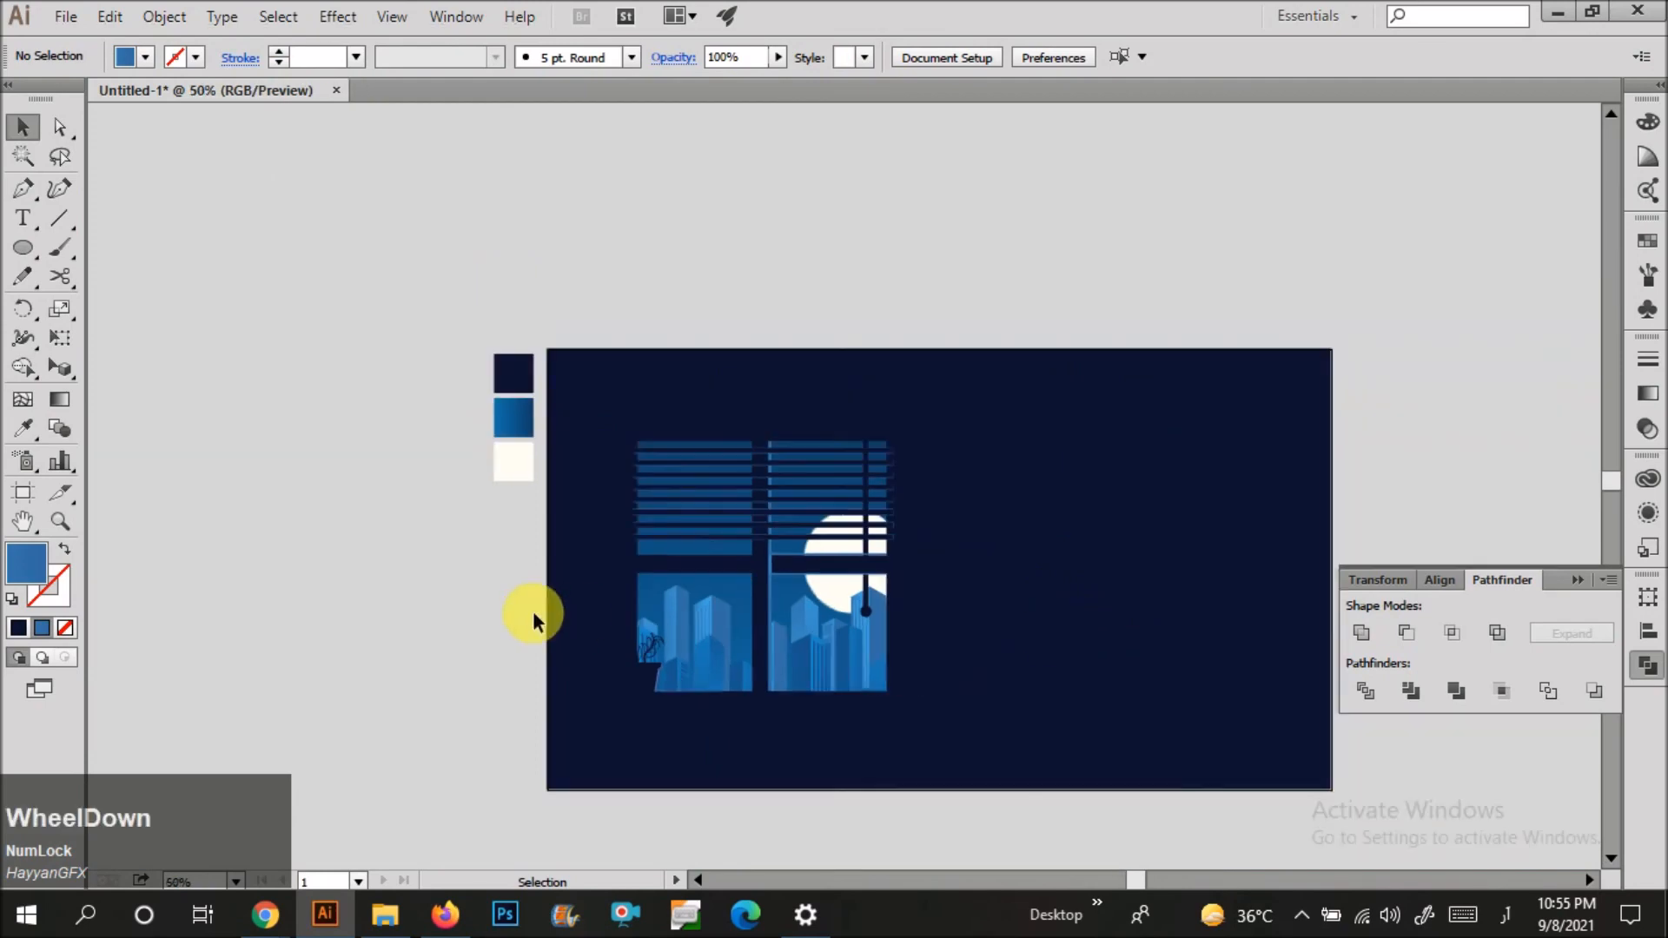
Try to cut the overlap of the bar's highlight and the vertical strip with Shape Builder, and undo the cut.
{"action": "scroll", "coordinate": [870, 633], "scroll_direction": "up", "scroll_amount": 1}
{"action": "scroll", "coordinate": [735, 539], "scroll_direction": "up", "scroll_amount": 4}
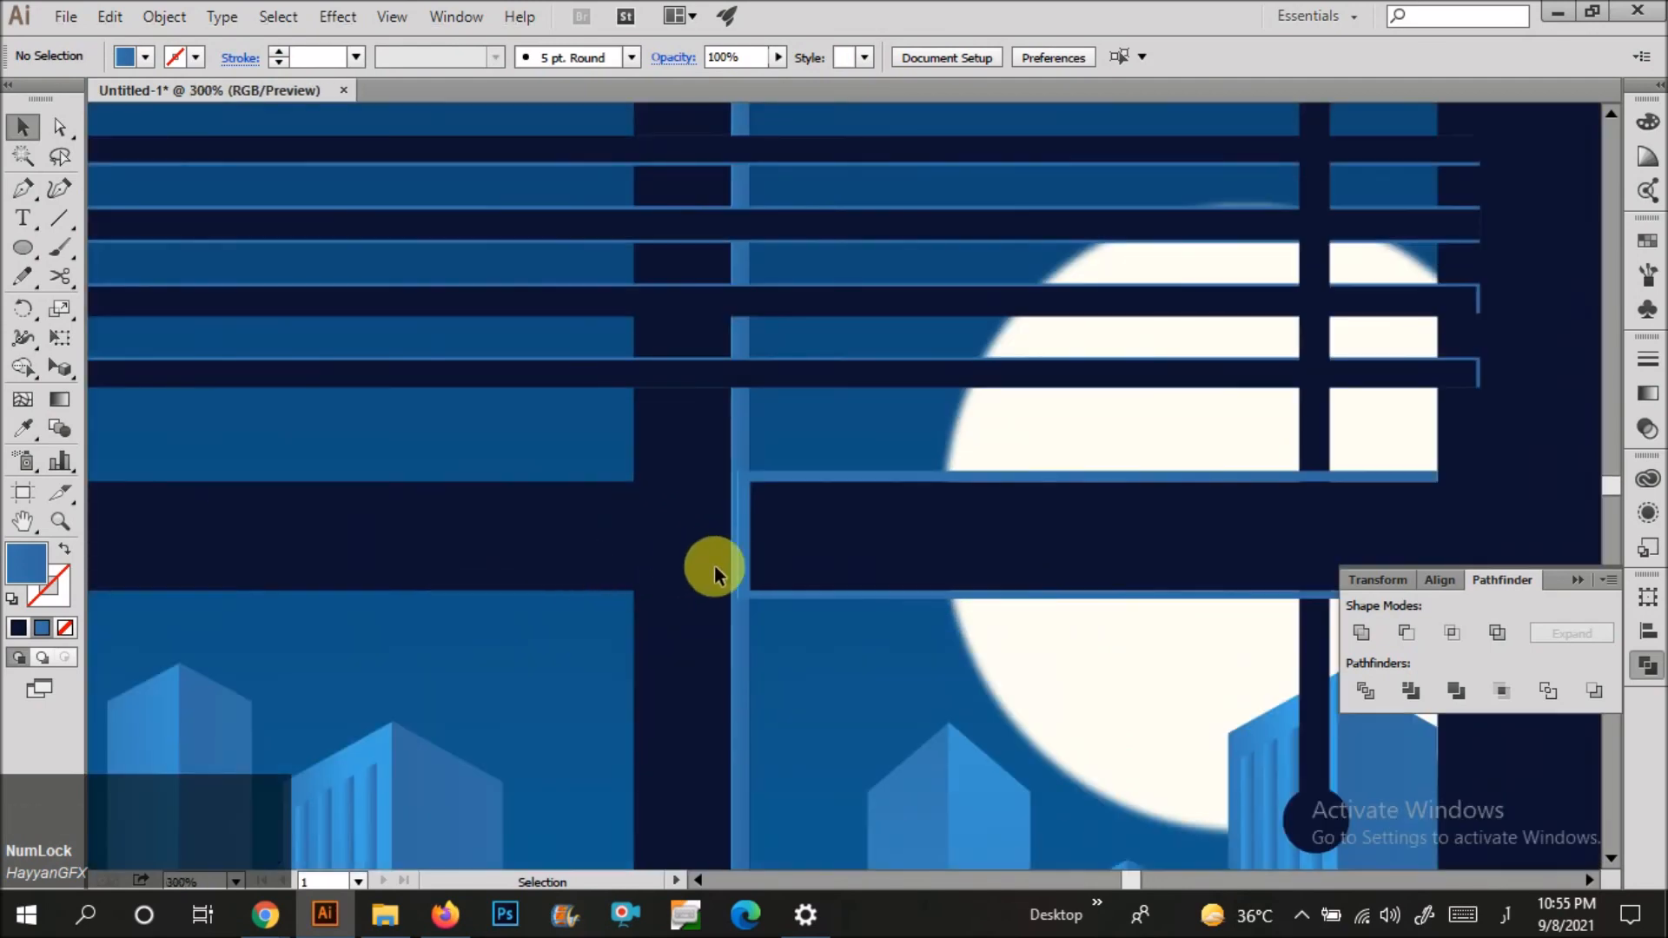
{"action": "scroll", "coordinate": [765, 544], "scroll_direction": "up", "scroll_amount": 1}
{"action": "left_click", "coordinate": [732, 552]}
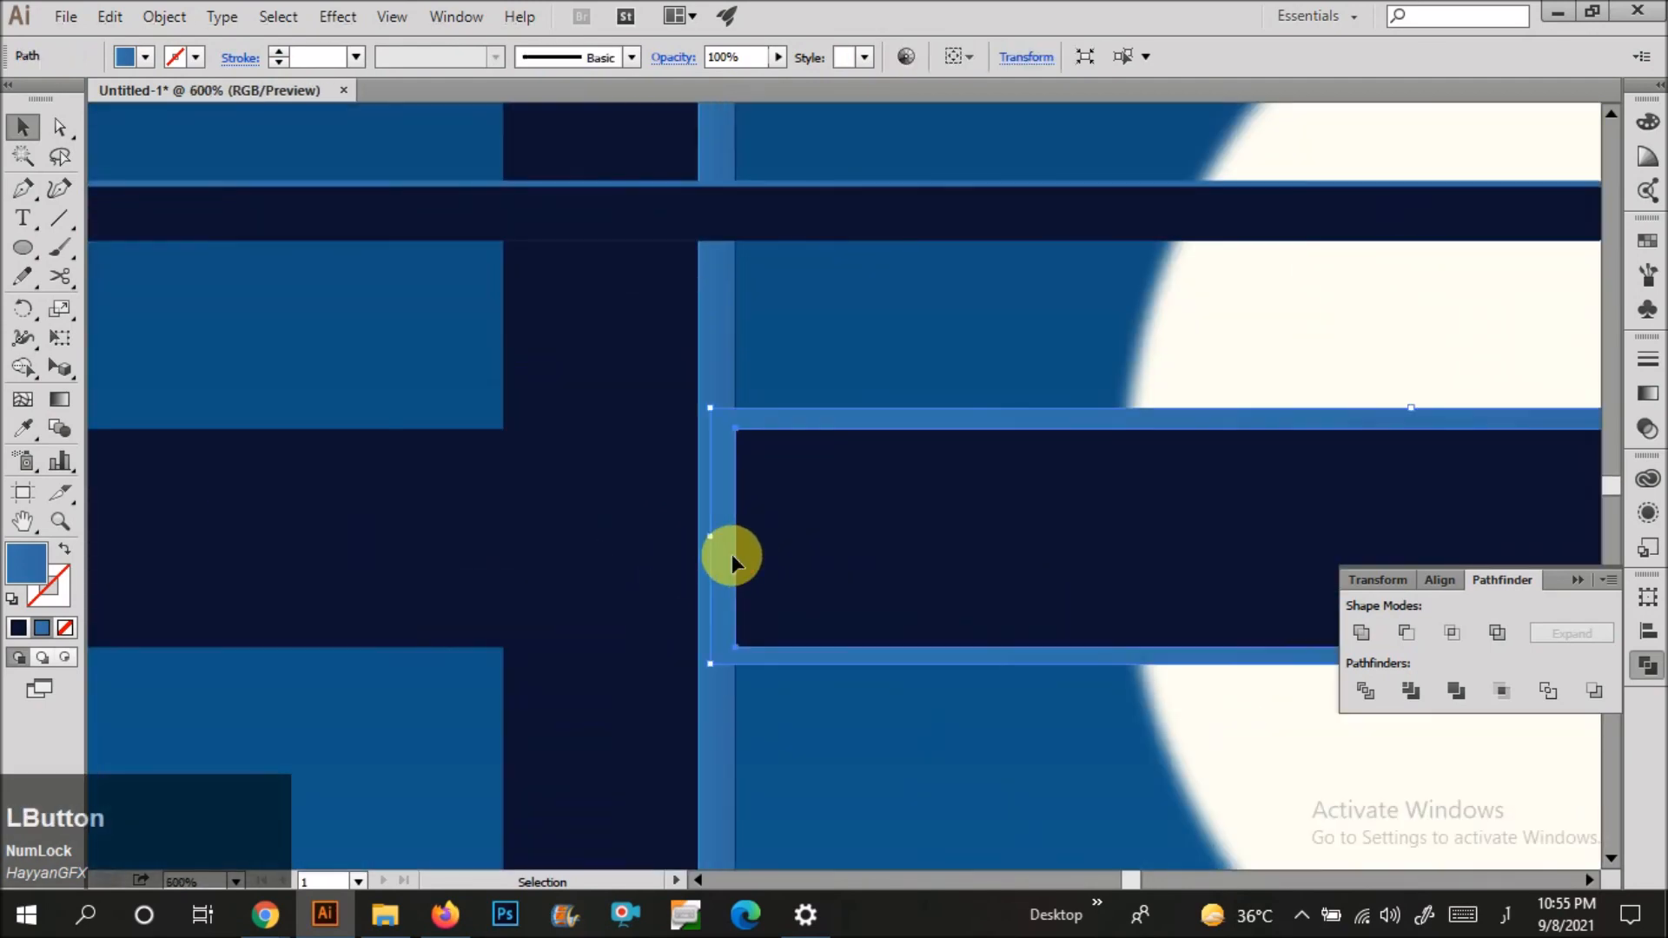
{"action": "key", "text": "a"}
{"action": "key", "text": "v"}
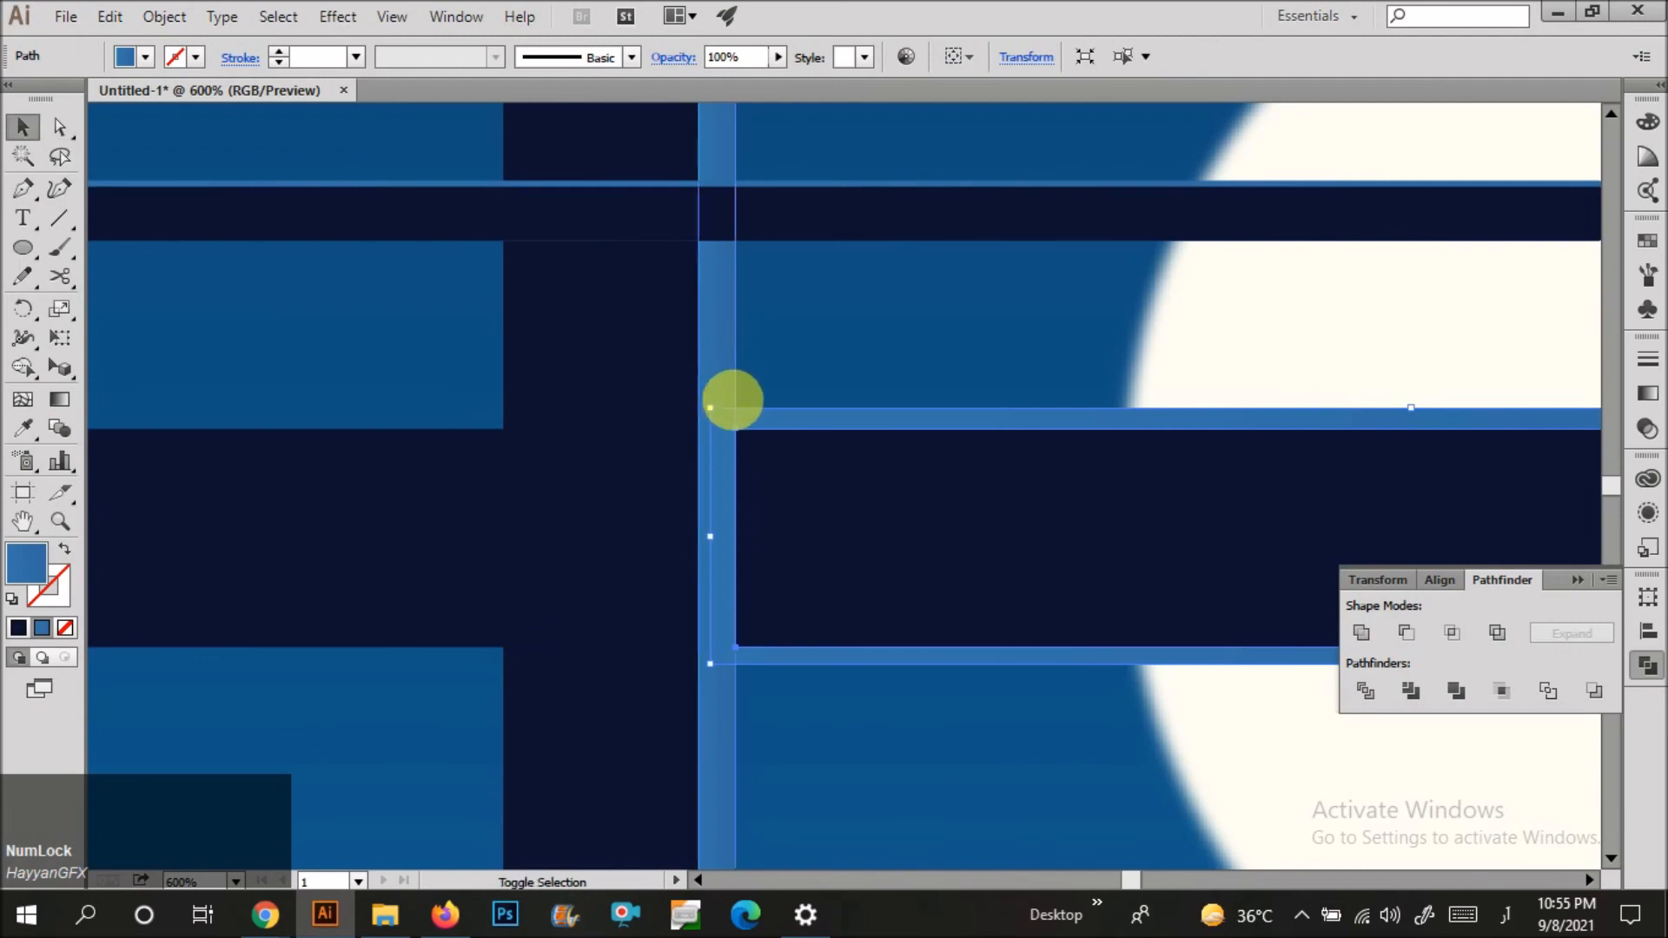
{"action": "left_click", "coordinate": [743, 497], "text": "shift"}
{"action": "left_click", "coordinate": [721, 513], "text": "alt"}
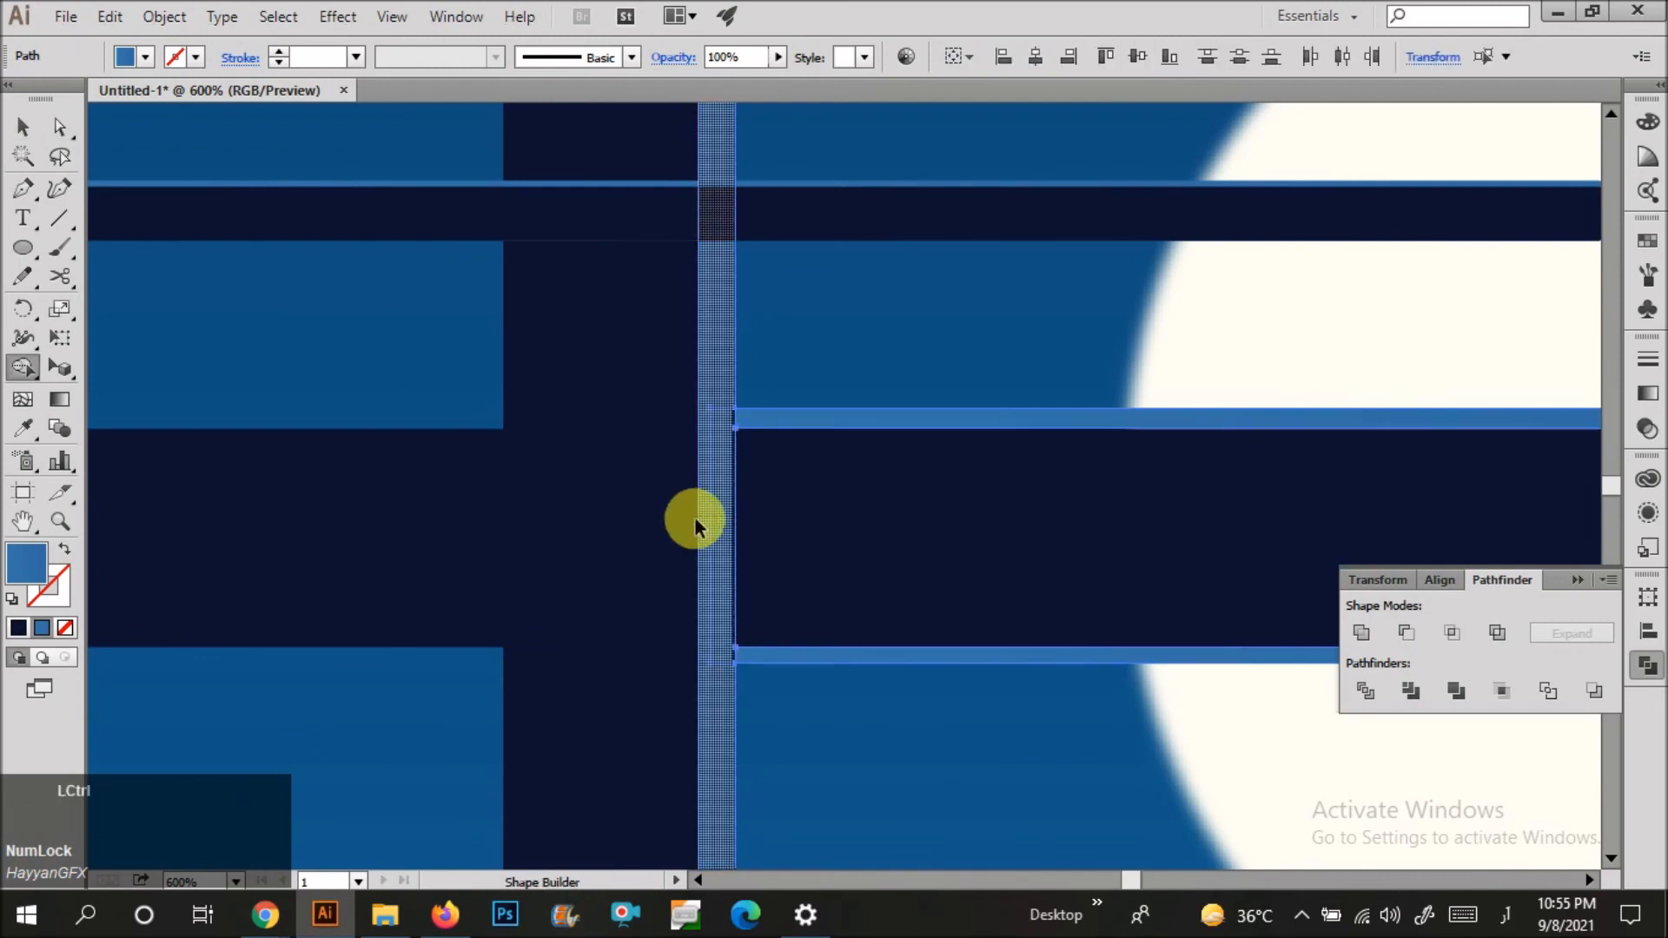
{"action": "key", "text": "ctrl+z"}
Shift the bar's blue highlight slightly left so its upright edge extends past the vertical strip.
{"action": "key", "text": "v"}
{"action": "left_click", "coordinate": [729, 507]}
{"action": "left_click", "coordinate": [790, 436]}
{"action": "left_click", "coordinate": [721, 535]}
{"action": "left_click_drag", "start_coordinate": [721, 535], "coordinate": [699, 548]}
Delete the blue pieces crossing the bar's junction from the highlight and the vertical strip with Shape Builder.
{"action": "left_click", "coordinate": [707, 375], "text": "shift"}
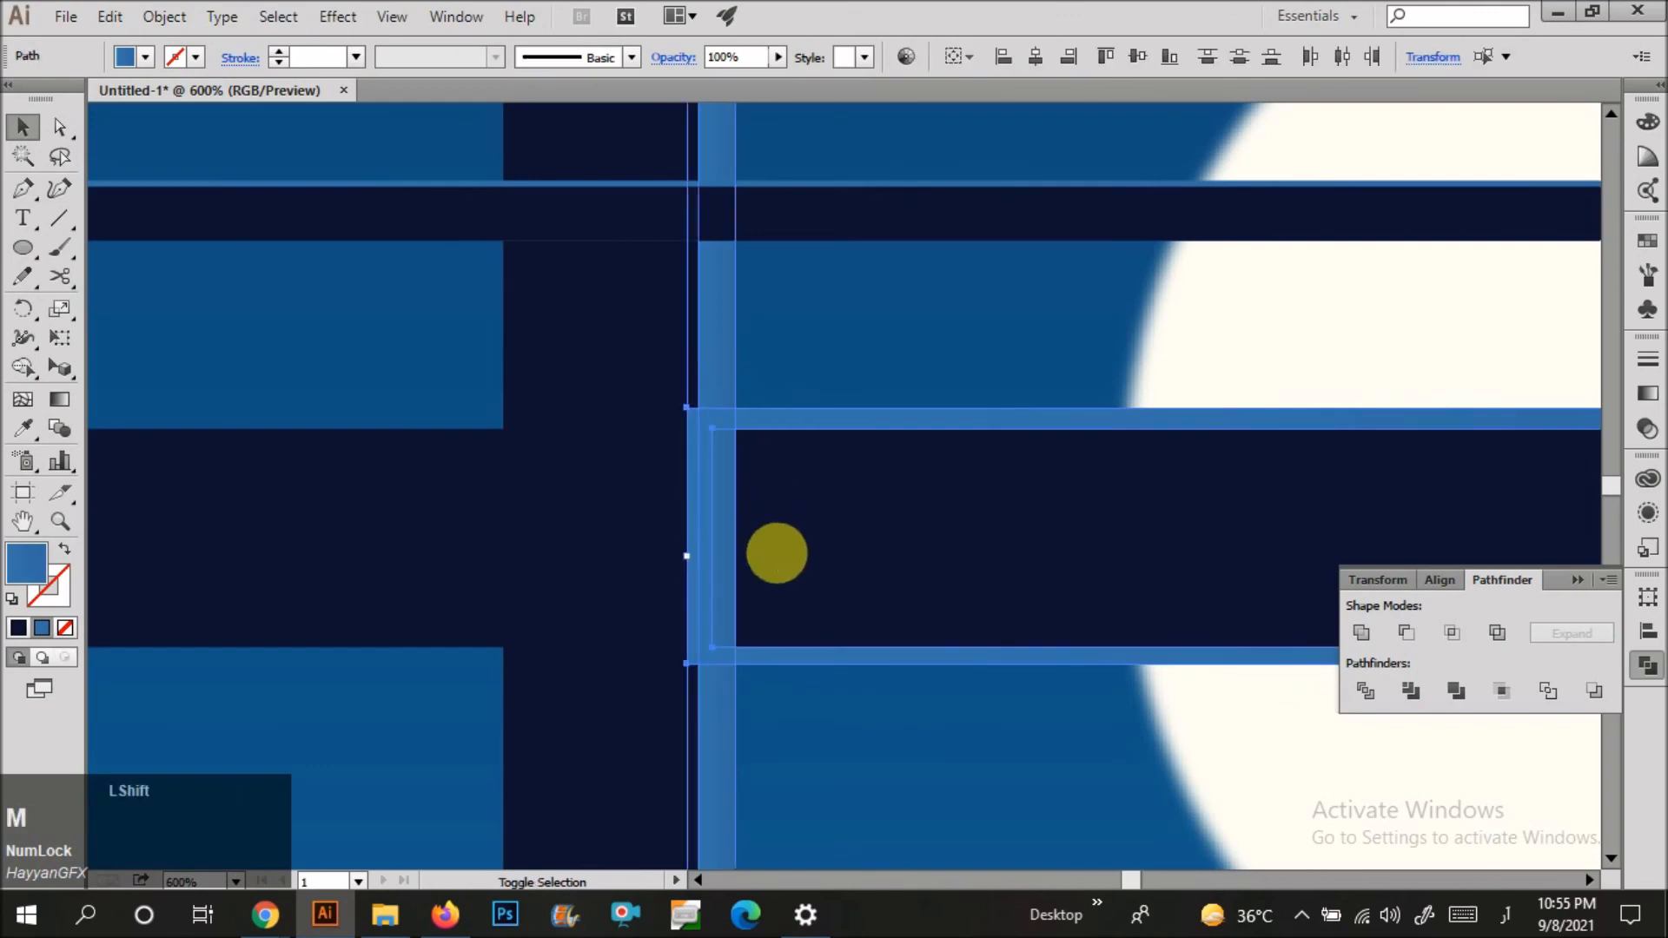
{"action": "key", "text": "shift+m"}
{"action": "left_click", "coordinate": [739, 555], "text": "alt"}
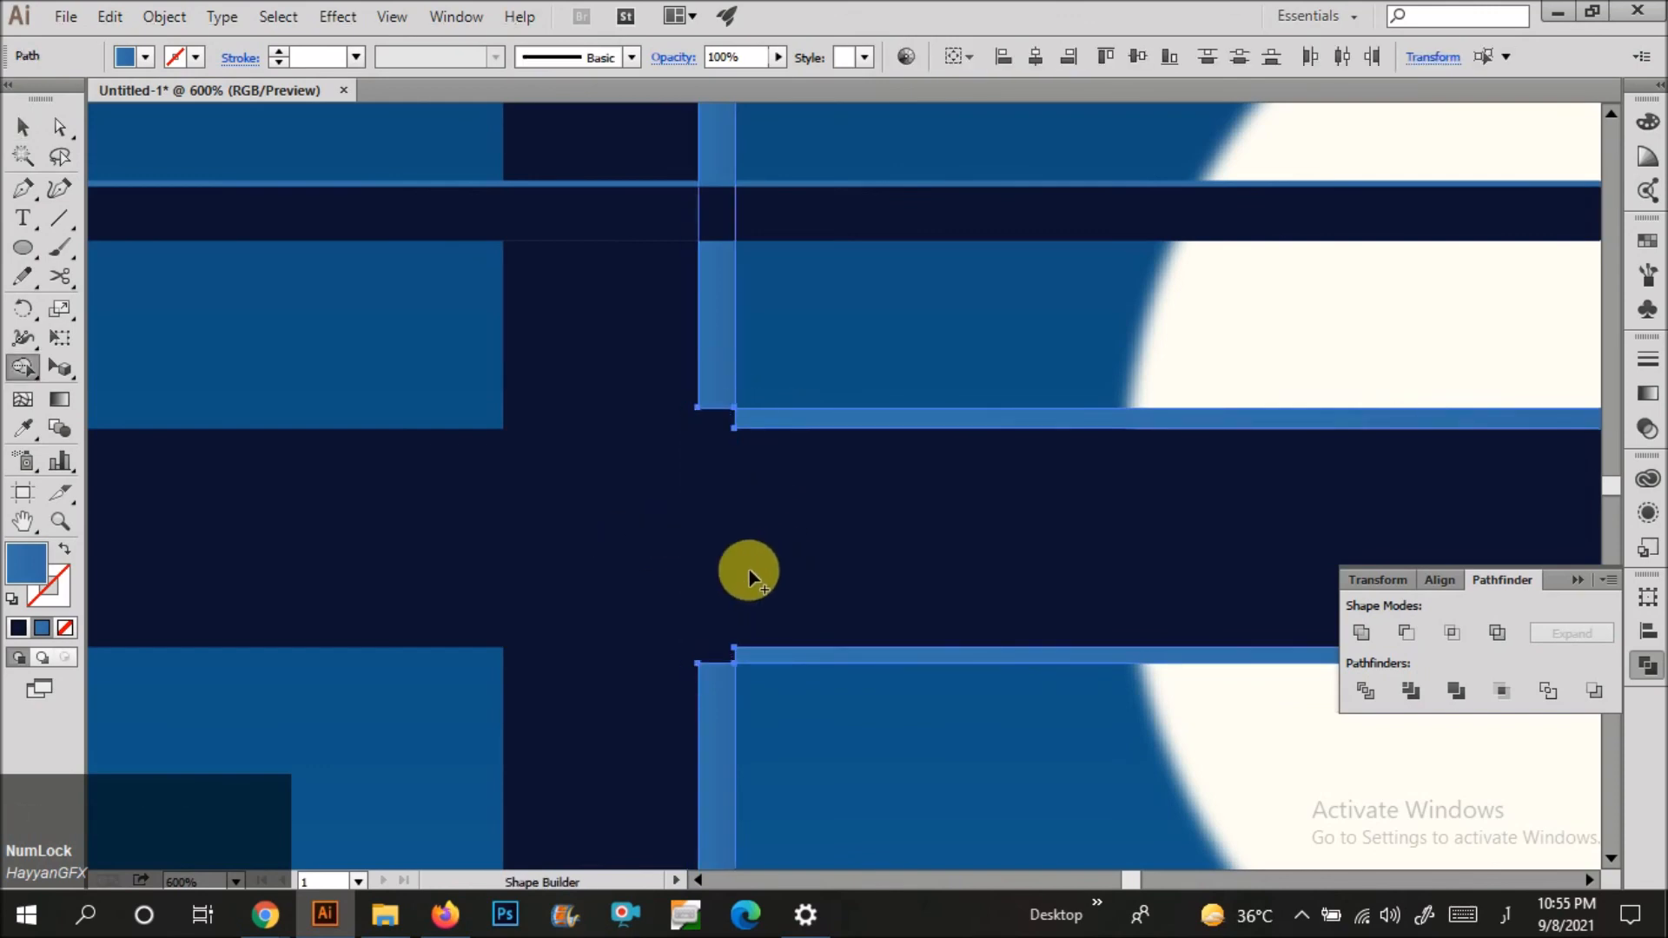
{"action": "key", "text": "v"}
{"action": "scroll", "coordinate": [845, 477], "scroll_direction": "down", "scroll_amount": 5}
{"action": "left_click", "coordinate": [1210, 454]}
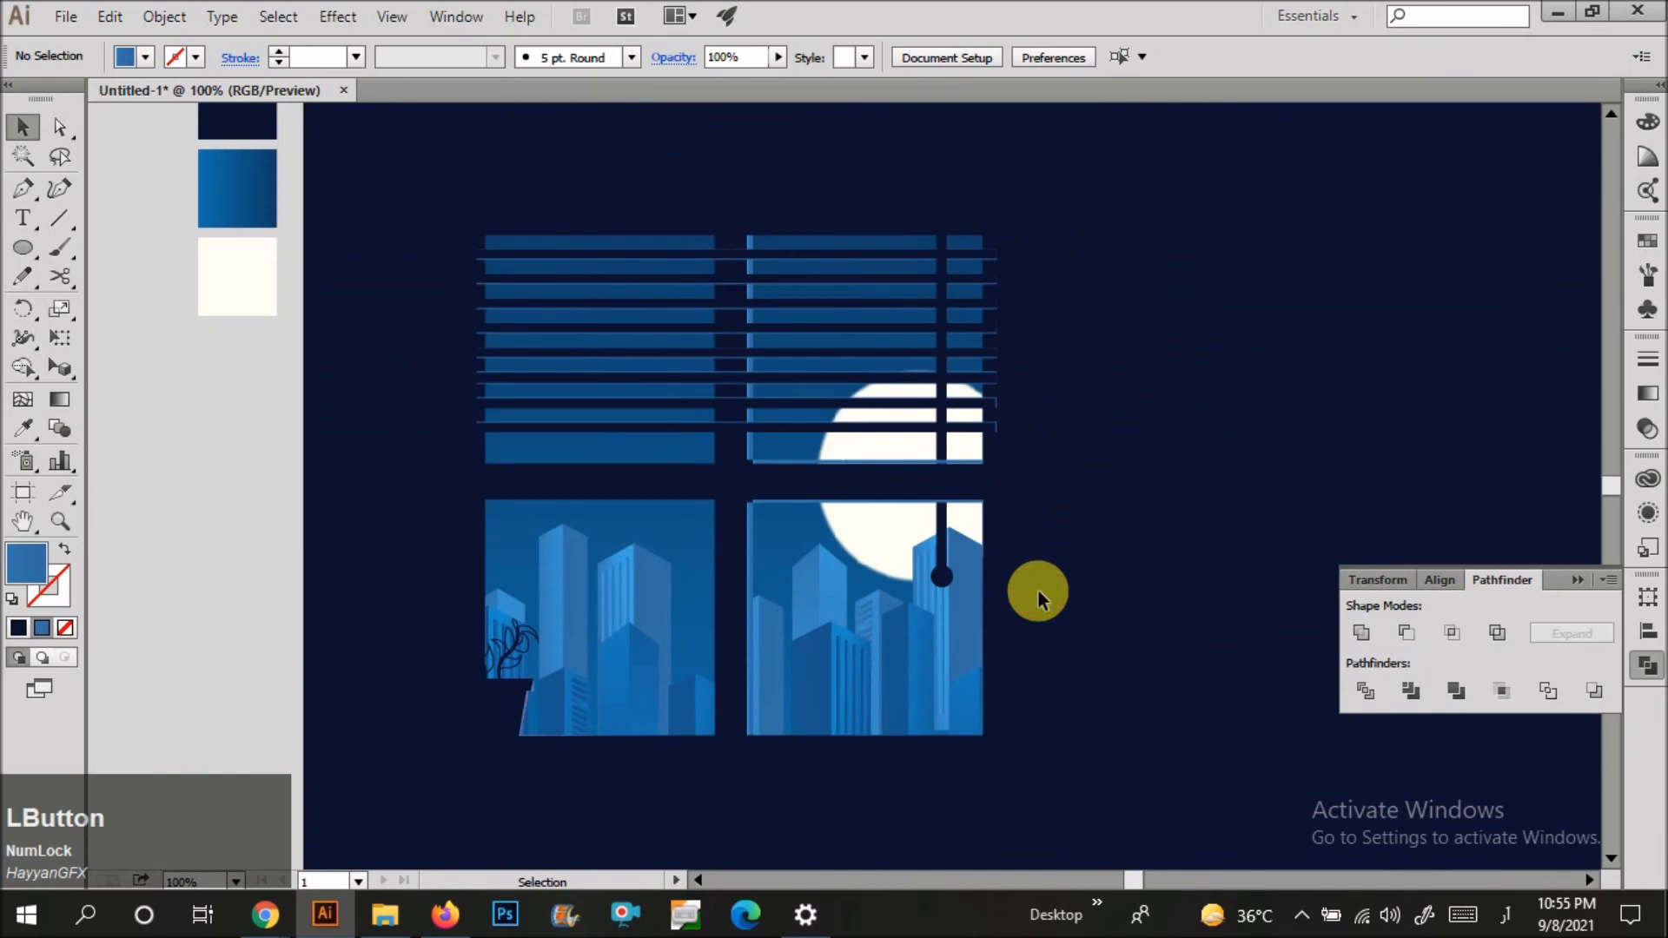
Collapse the Pathfinder options and view the whole window illustration on the artboard.
{"action": "scroll", "coordinate": [1158, 593], "scroll_direction": "down", "scroll_amount": 2}
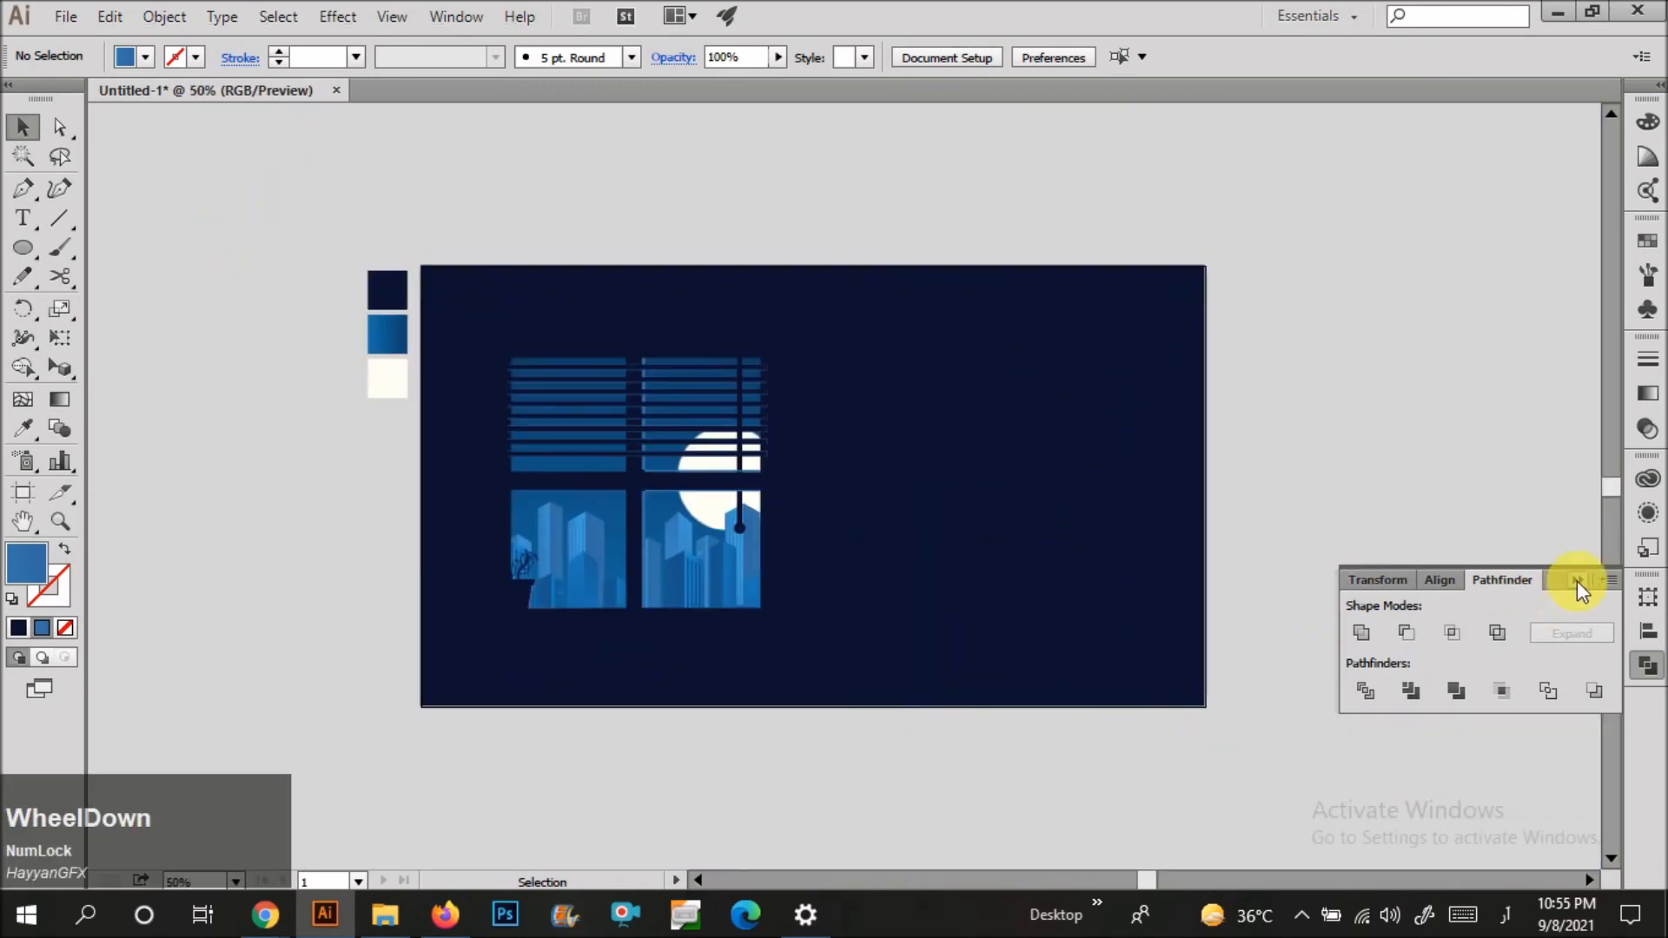
{"action": "left_click", "coordinate": [1577, 581]}
{"action": "scroll", "coordinate": [858, 501], "scroll_direction": "up", "scroll_amount": 1}
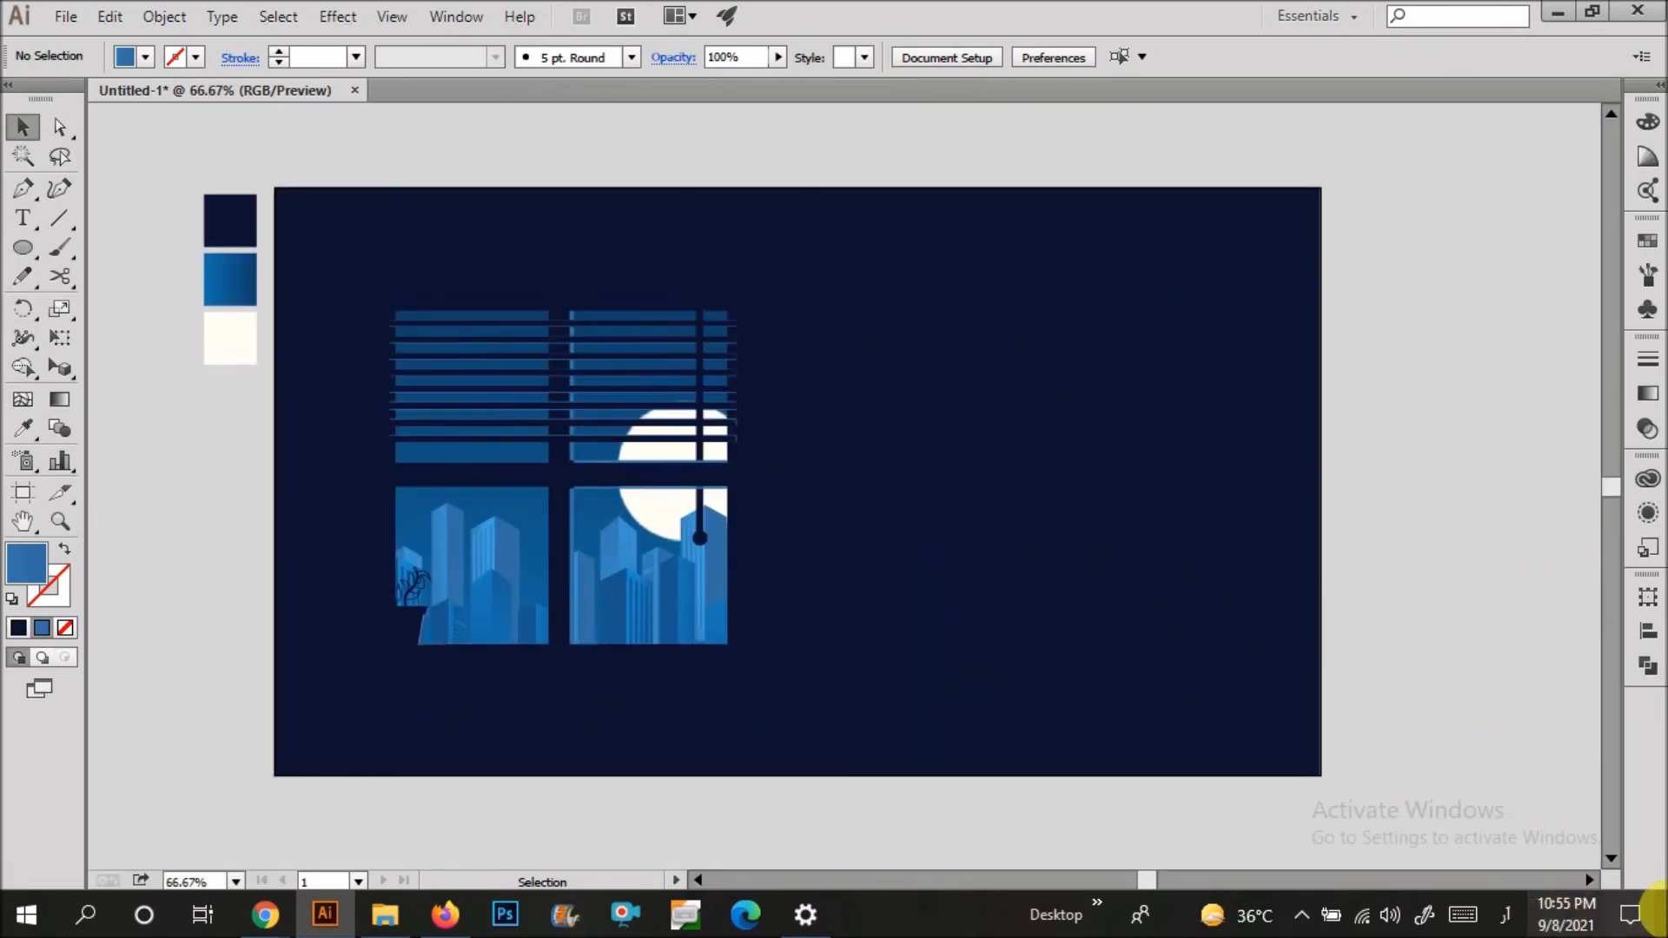
{"action": "left_click", "coordinate": [1301, 915]}
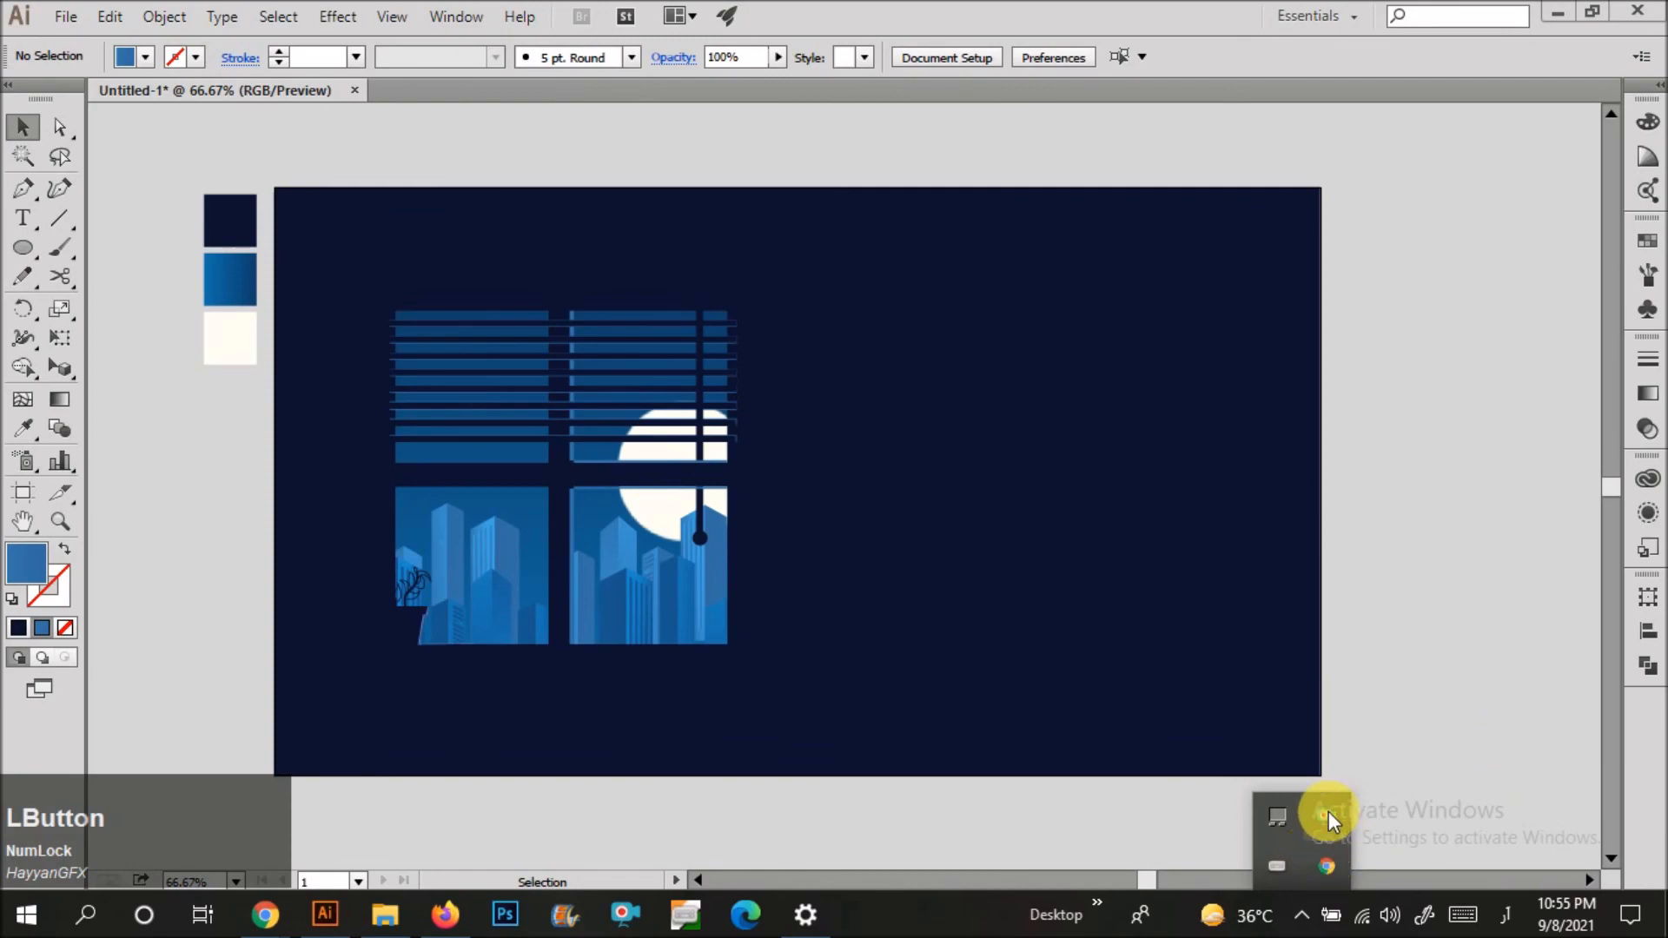